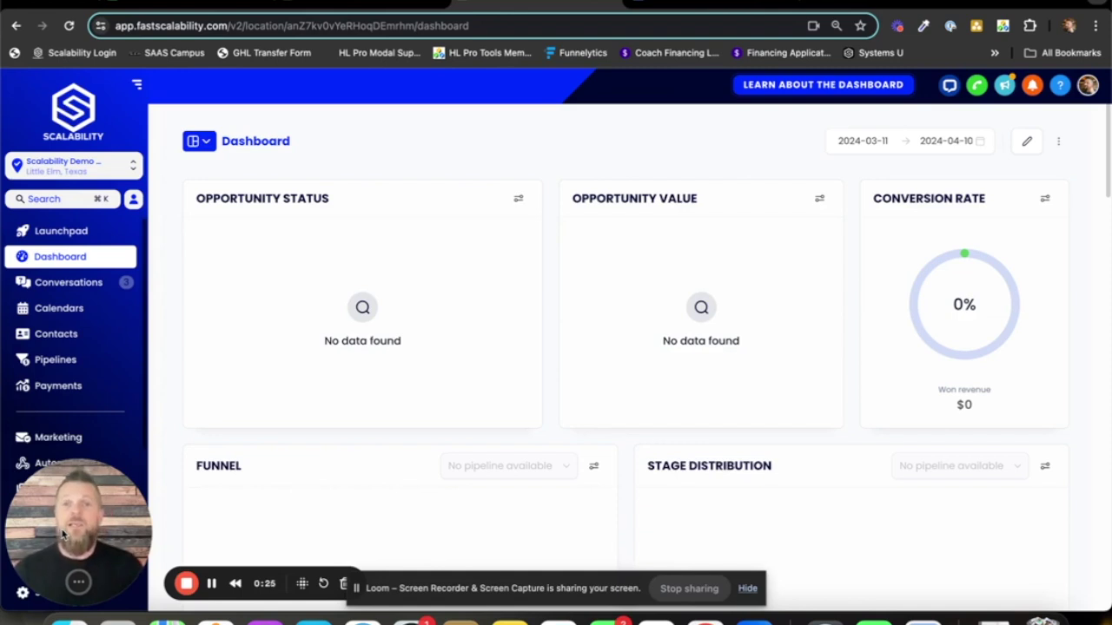
- From the Automation workflows list, create a new blank workflow from scratch
{"action": "left_click_drag", "start_coordinate": [51, 534], "coordinate": [170, 544]}
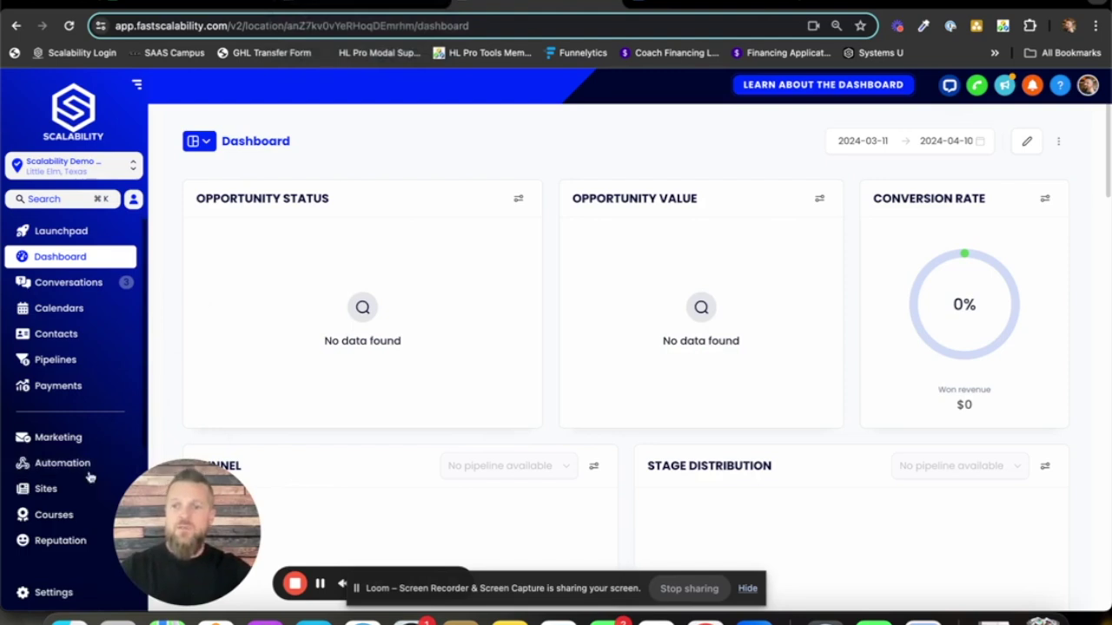
{"action": "left_click", "coordinate": [59, 469]}
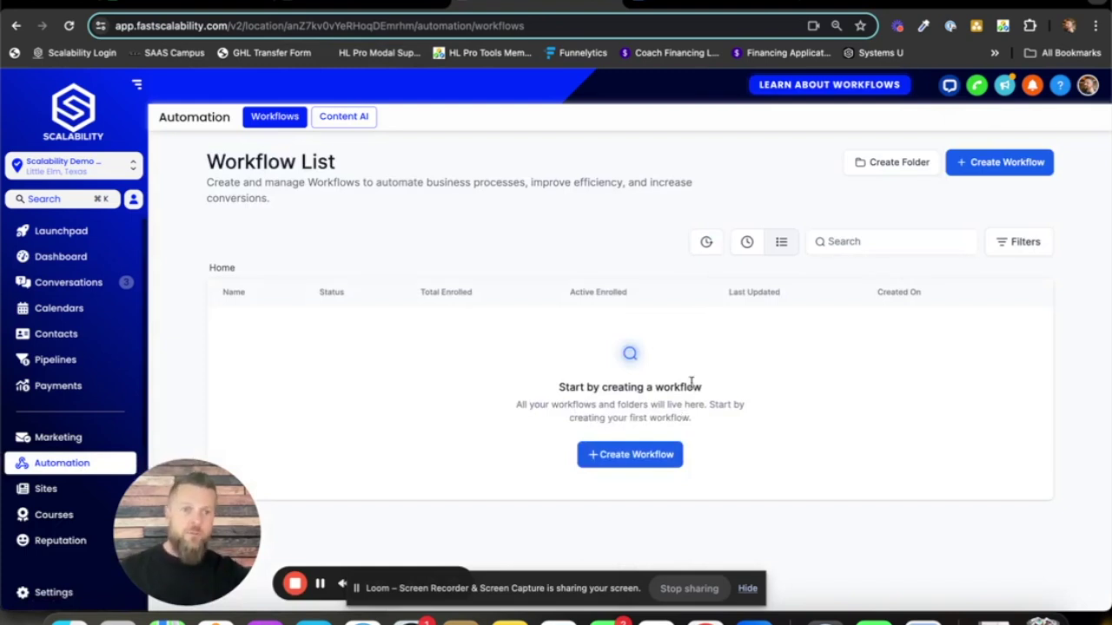
{"action": "left_click", "coordinate": [999, 165]}
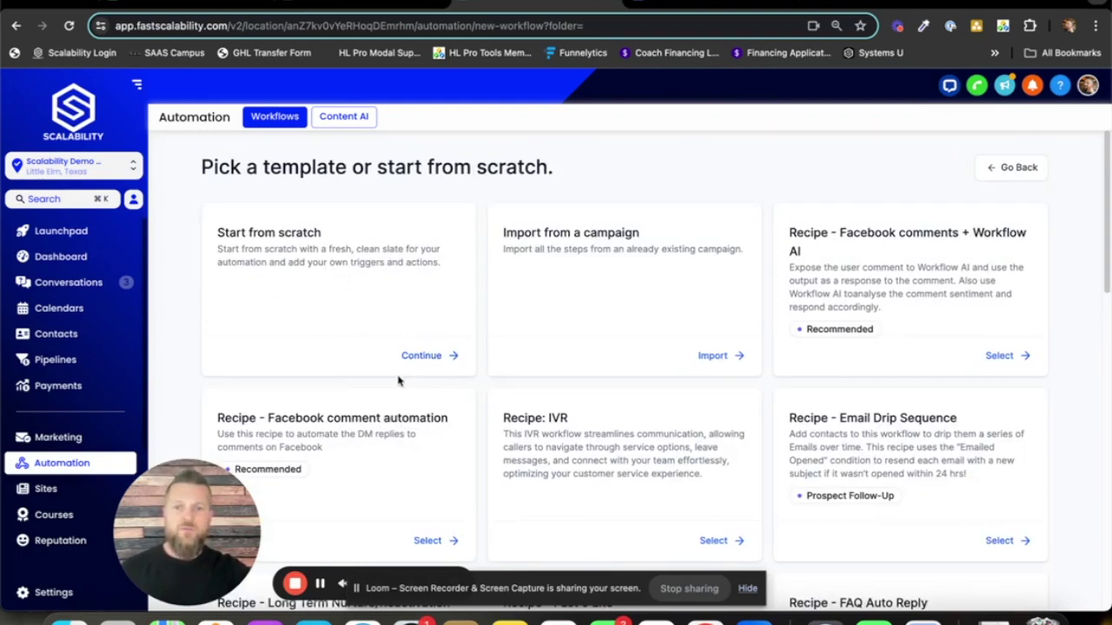
{"action": "left_click", "coordinate": [429, 355]}
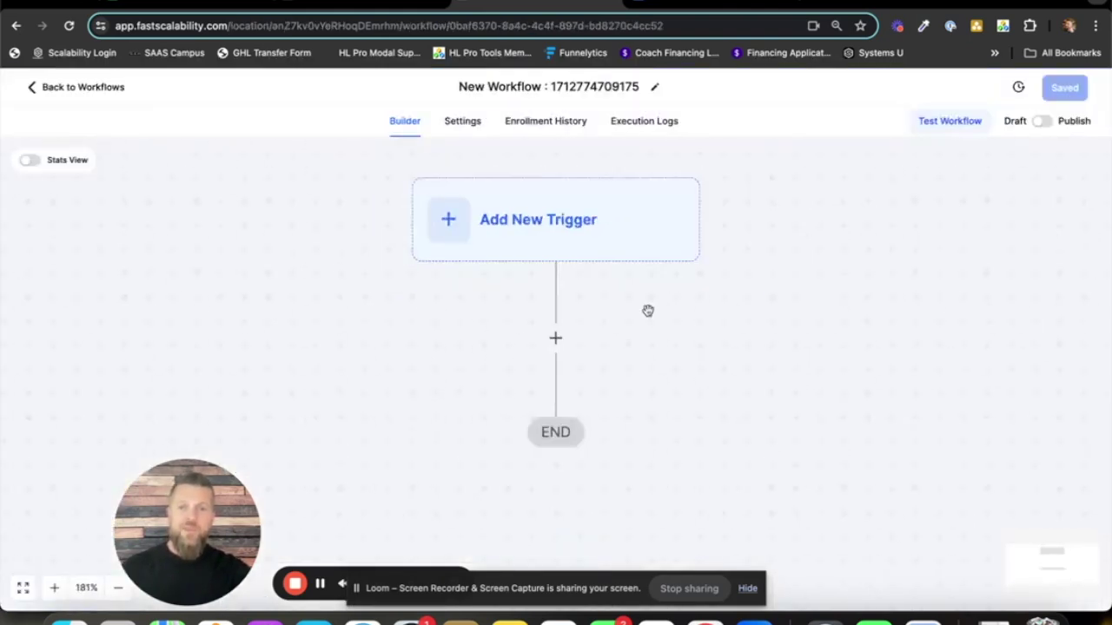
{"action": "scroll", "coordinate": [651, 291], "scroll_direction": "down", "scroll_amount": 3}
{"action": "left_click_drag", "start_coordinate": [656, 274], "coordinate": [667, 328]}
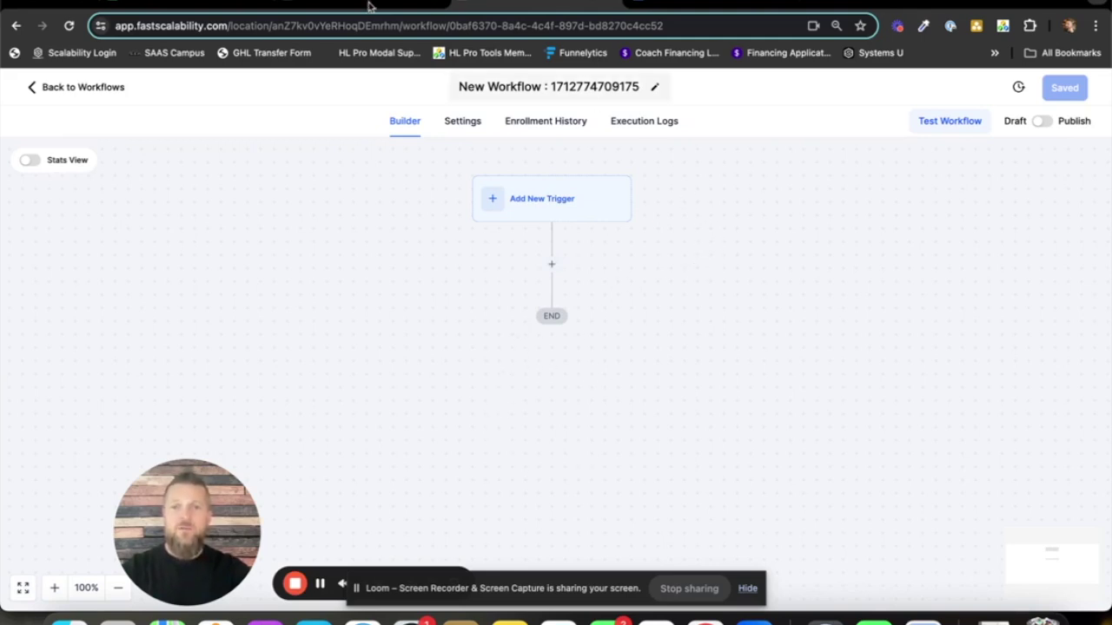
{"action": "left_click", "coordinate": [384, 9]}
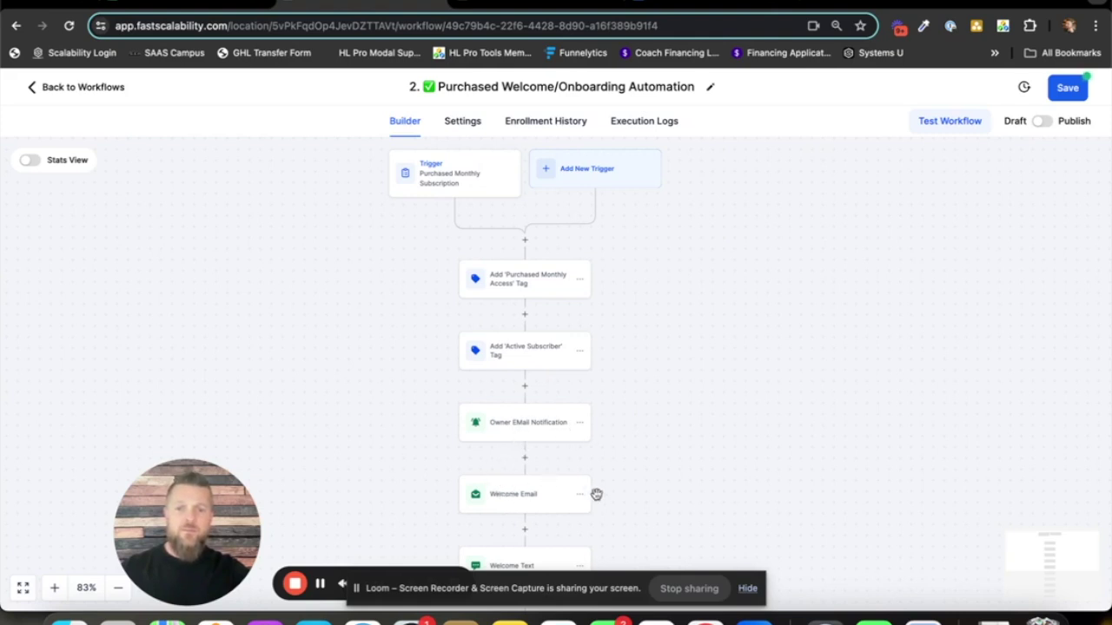
{"action": "scroll", "coordinate": [645, 463], "scroll_direction": "down", "scroll_amount": 1}
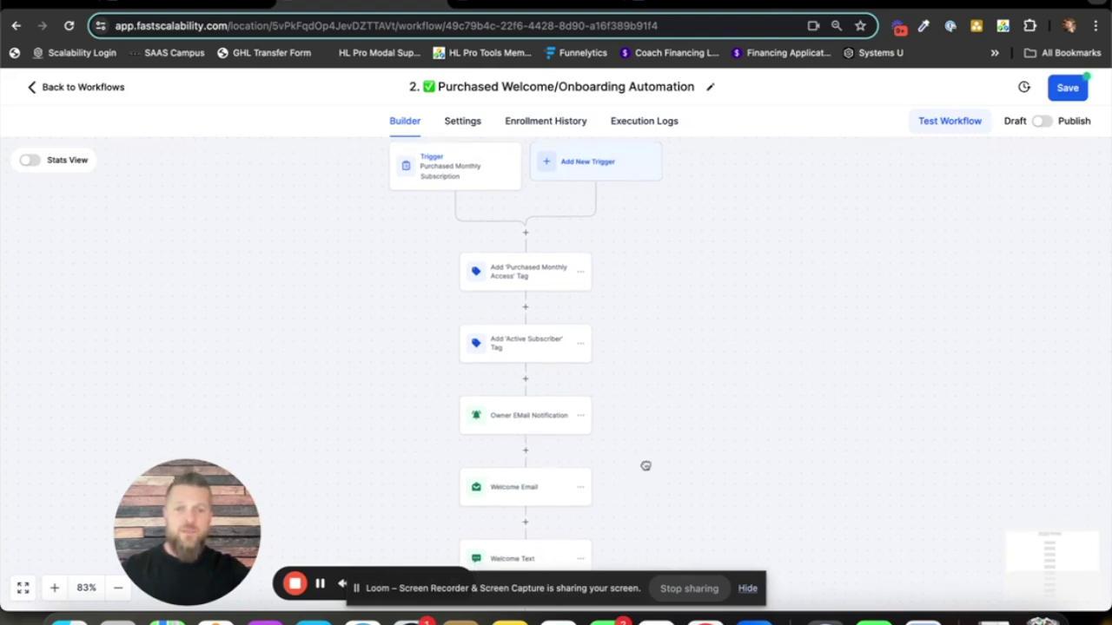
{"action": "left_click", "coordinate": [518, 6]}
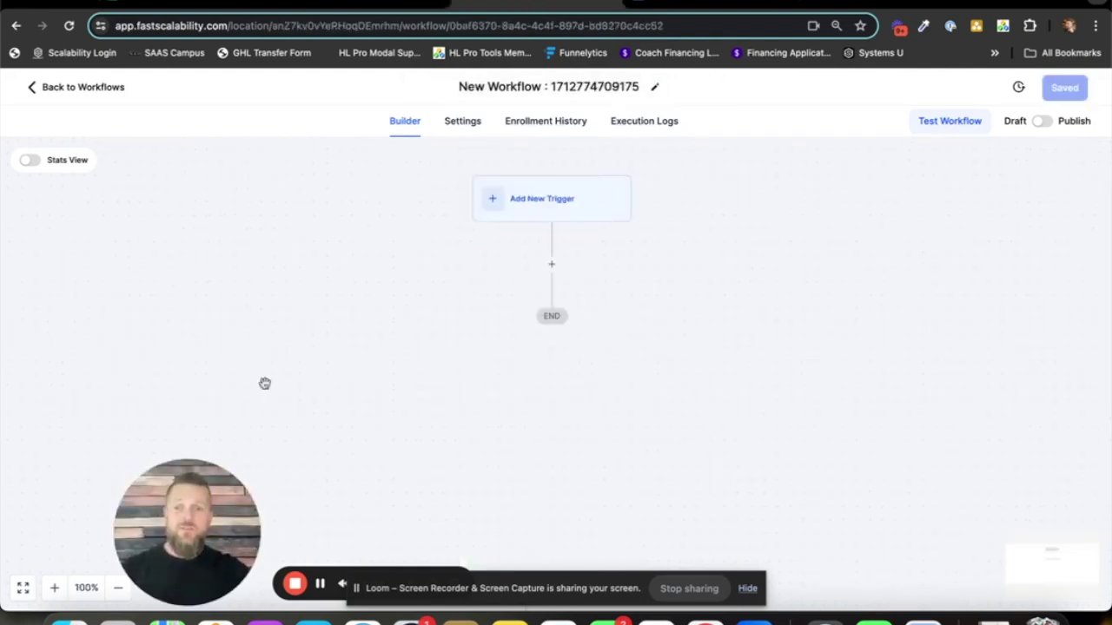
{"action": "left_click", "coordinate": [583, 80]}
- Rename the workflow 'Purchased Scalable Subscription' and show its Workflow Settings page
{"action": "type", "text": "Purchased Scalabl"}
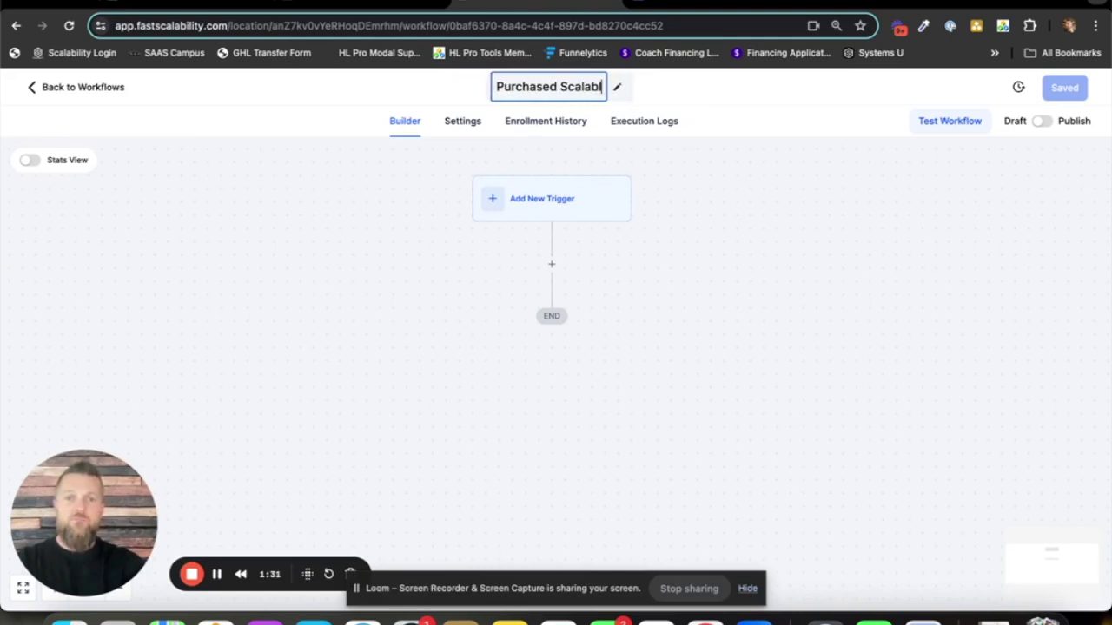
{"action": "type", "text": "e Subsc"}
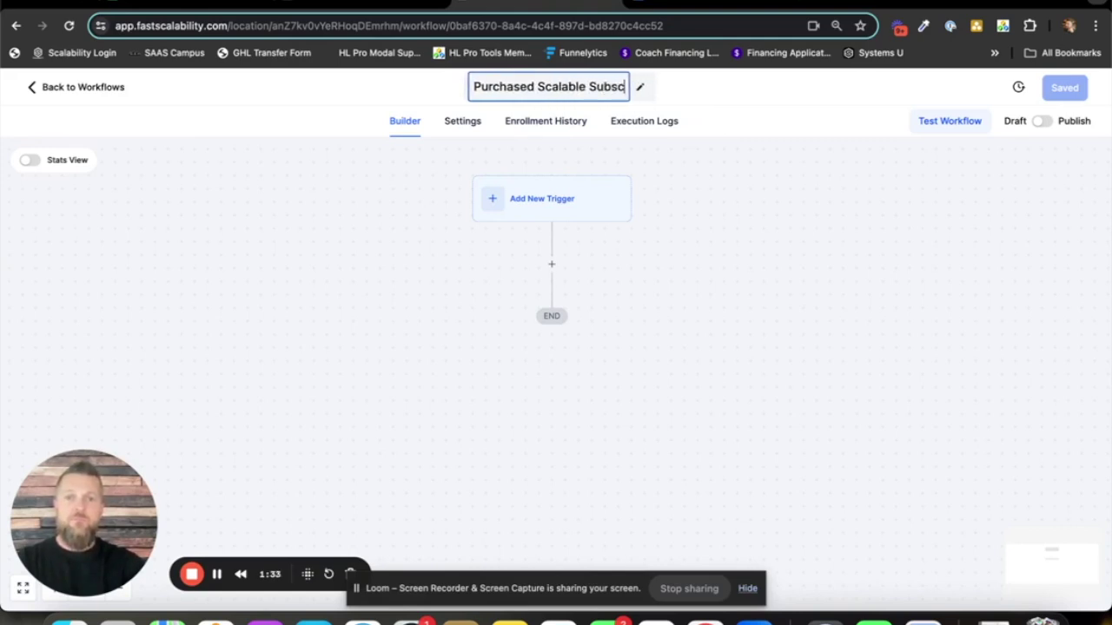
{"action": "type", "text": "riptiion"}
{"action": "key", "text": "BackSpace"}
{"action": "key", "text": "BackSpace"}
{"action": "key", "text": "BackSpace"}
{"action": "type", "text": "on"}
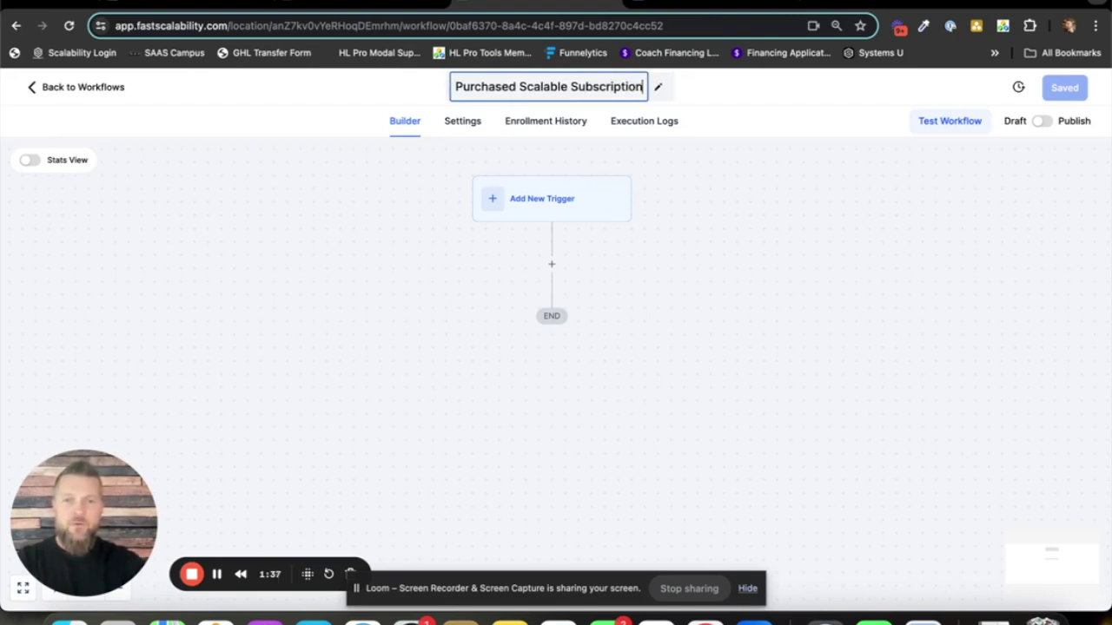
{"action": "left_click", "coordinate": [695, 194]}
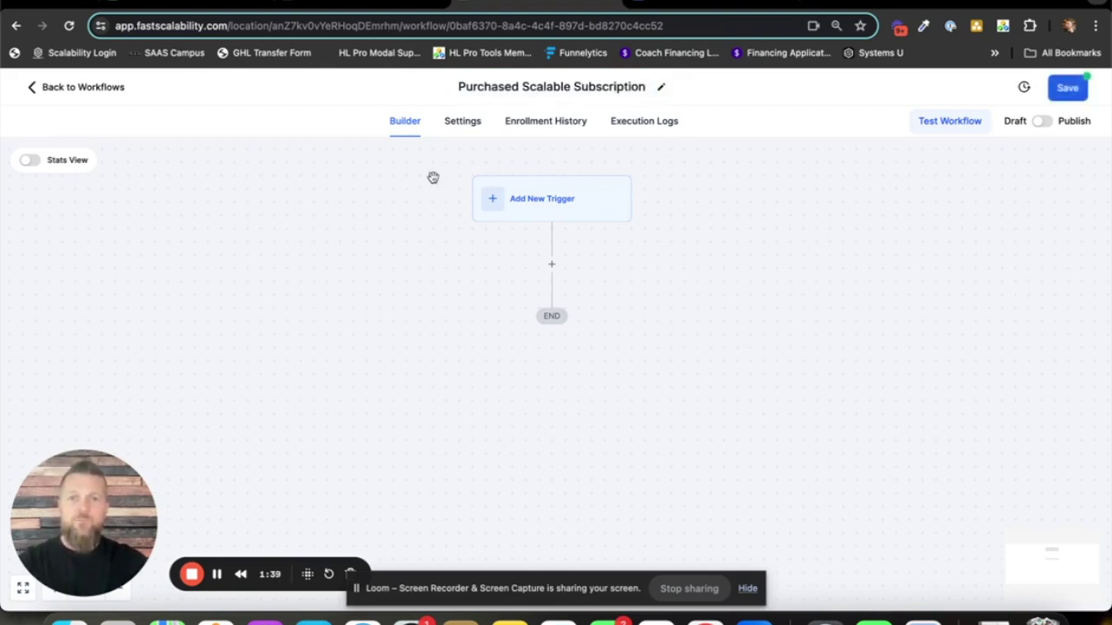
{"action": "left_click", "coordinate": [467, 123]}
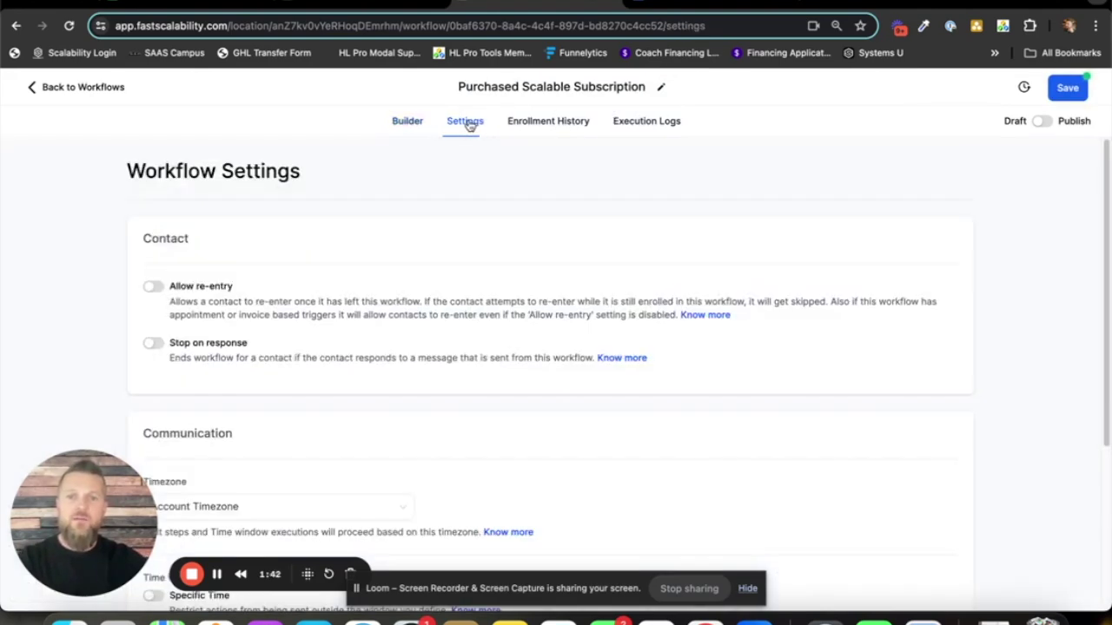
- Turn on Allow re-entry, then start adding a trigger back in the builder
{"action": "left_click", "coordinate": [153, 288]}
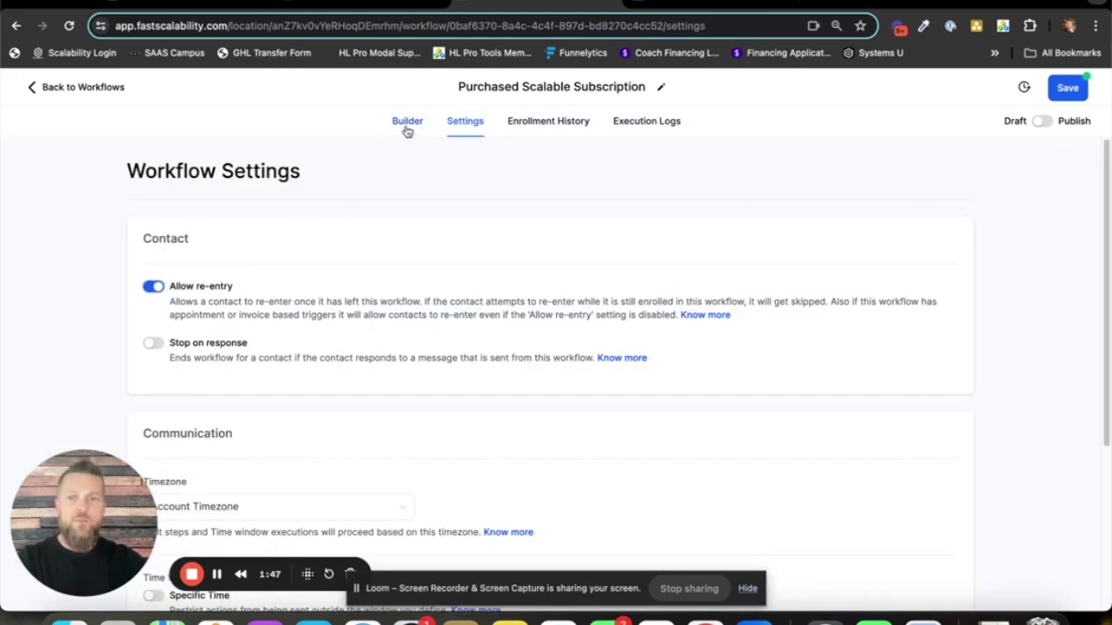
{"action": "left_click", "coordinate": [408, 122]}
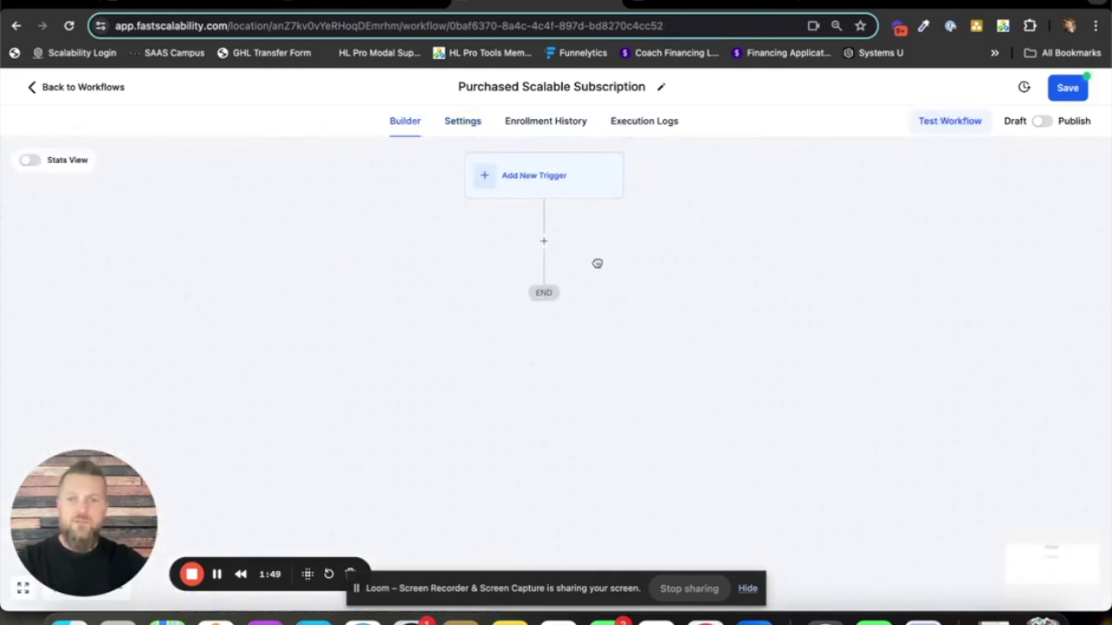
{"action": "left_click", "coordinate": [547, 187]}
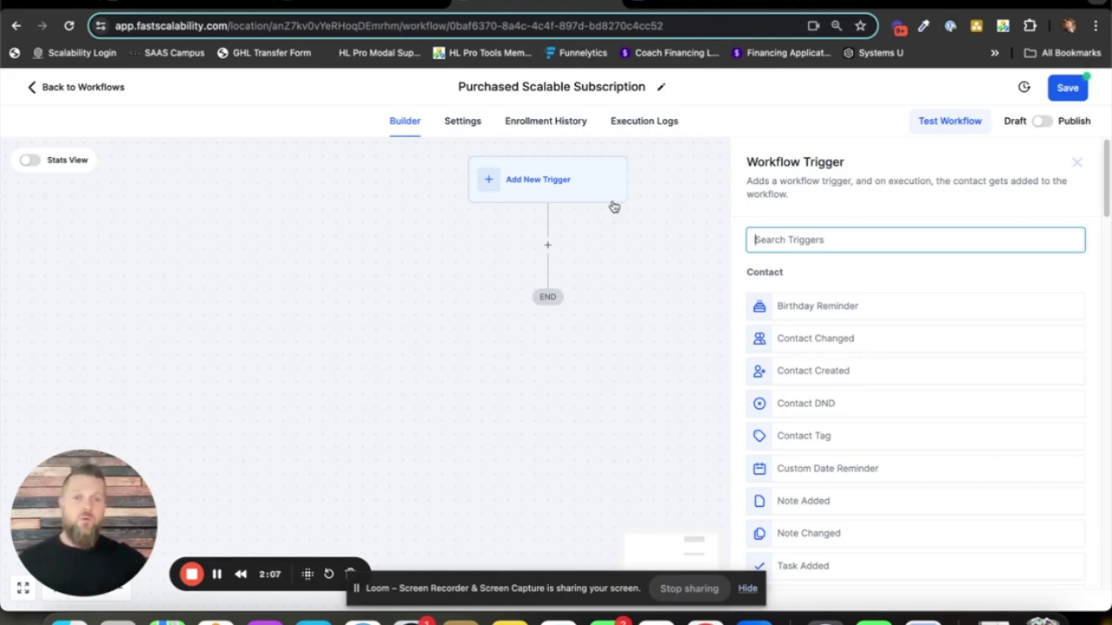
- Set an Order Form Submission trigger filtered to the Scalable Subscription funnel
{"action": "type", "text": "form"}
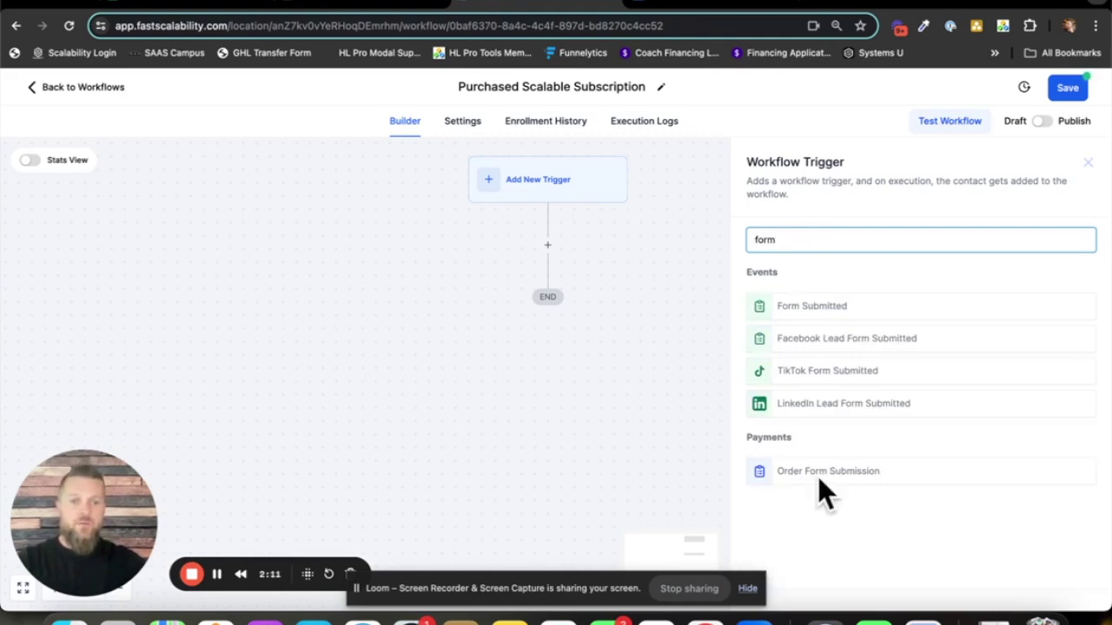
{"action": "left_click", "coordinate": [883, 471]}
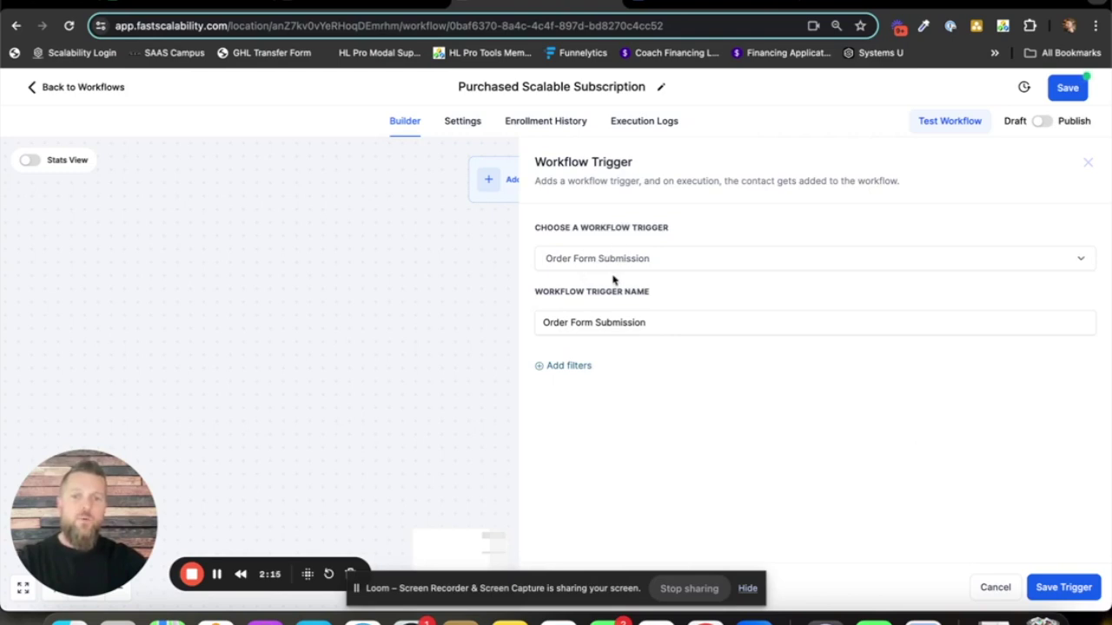
{"action": "left_click", "coordinate": [573, 367]}
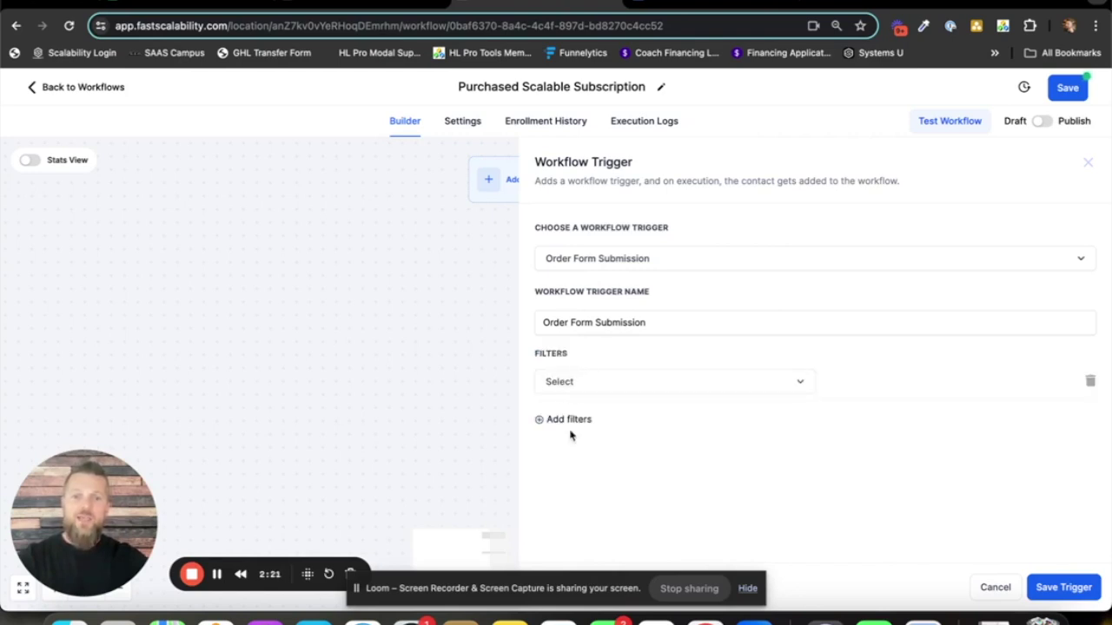
{"action": "left_click", "coordinate": [665, 384]}
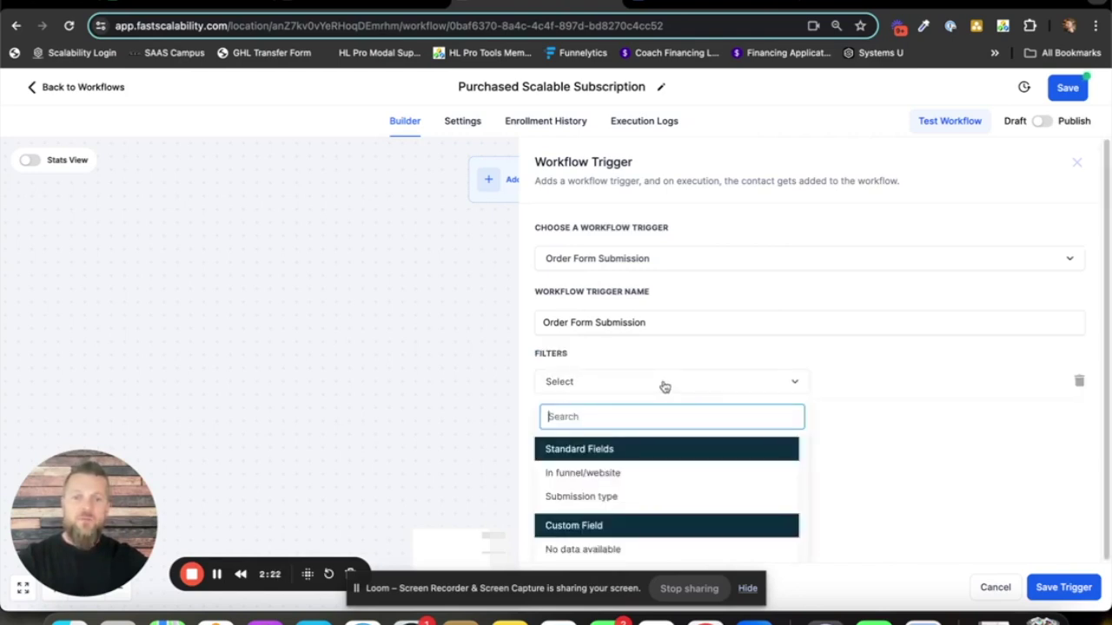
{"action": "left_click", "coordinate": [617, 476]}
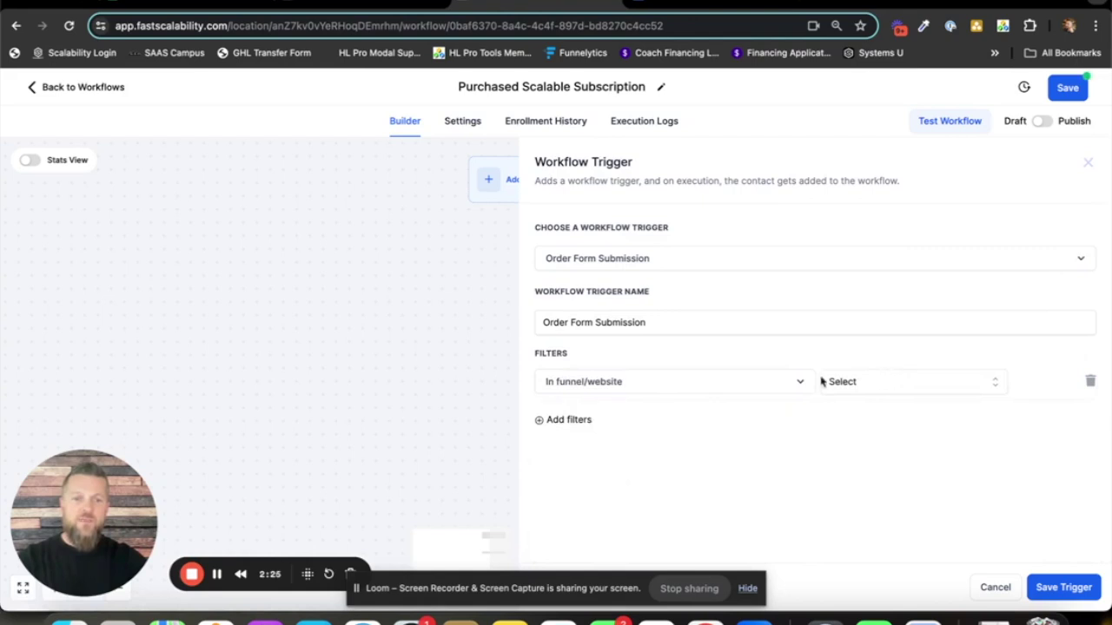
{"action": "left_click", "coordinate": [893, 386]}
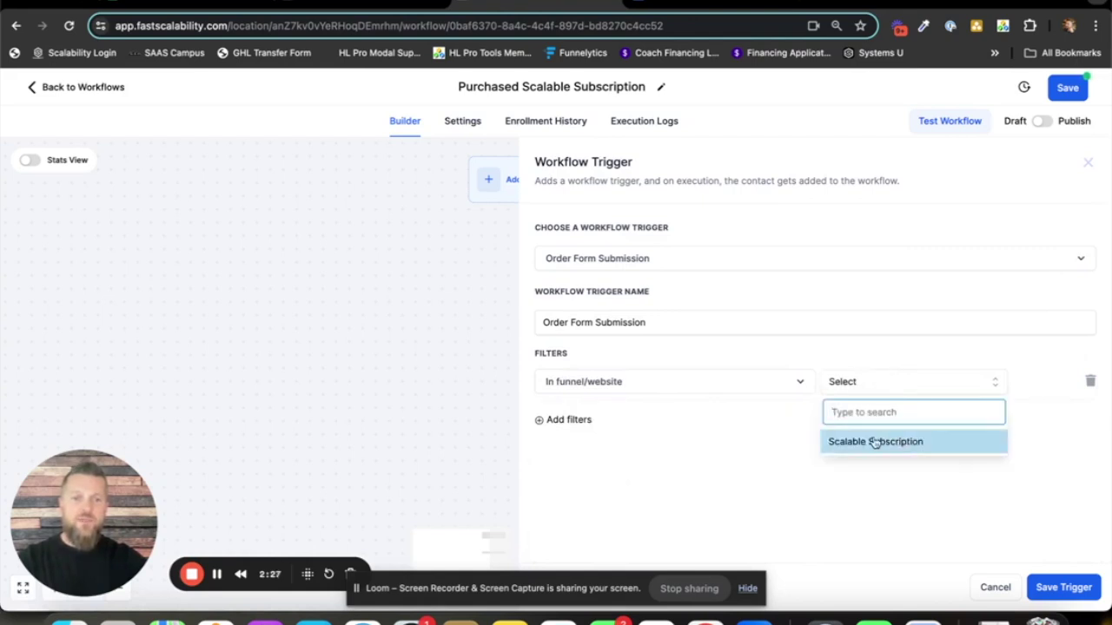
{"action": "left_click", "coordinate": [920, 443]}
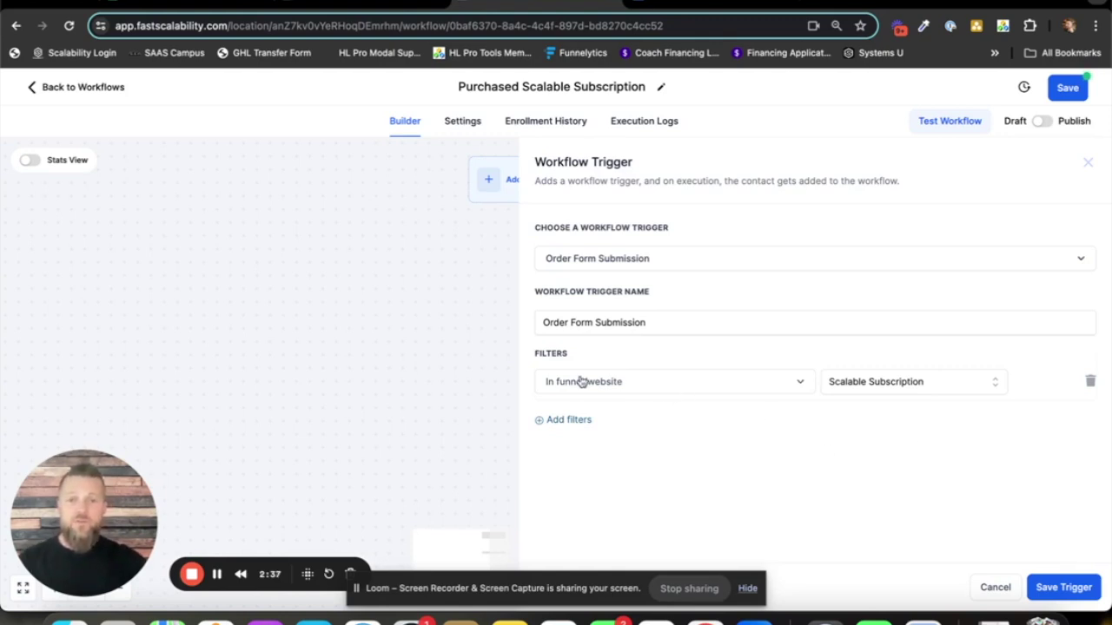
- Add a page filter limiting the trigger to the Sales Page
{"action": "left_click", "coordinate": [570, 421]}
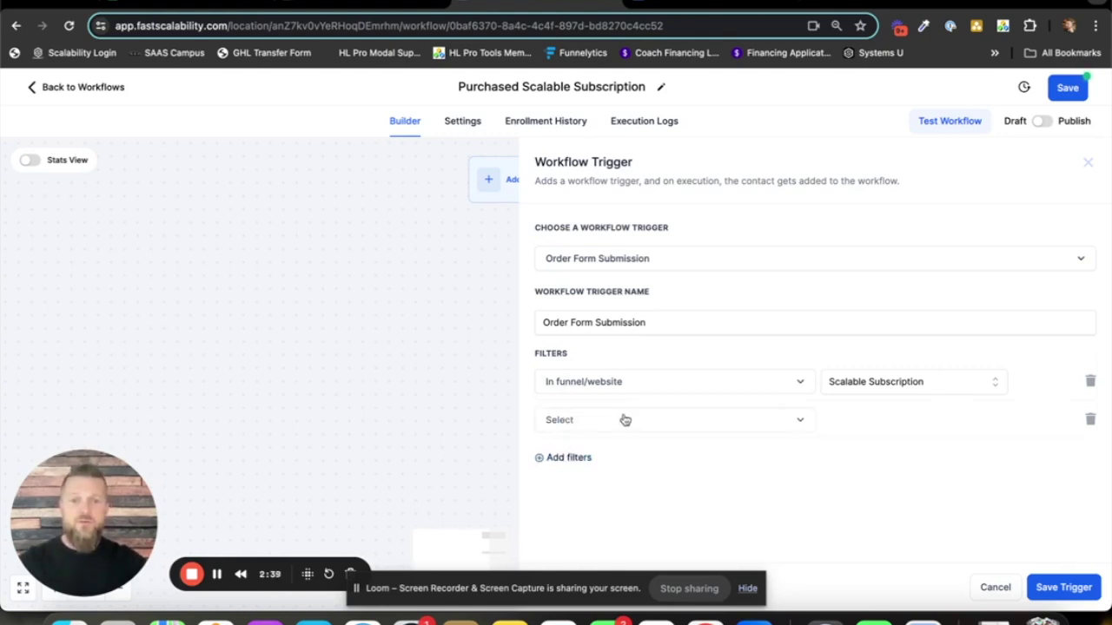
{"action": "left_click", "coordinate": [654, 427]}
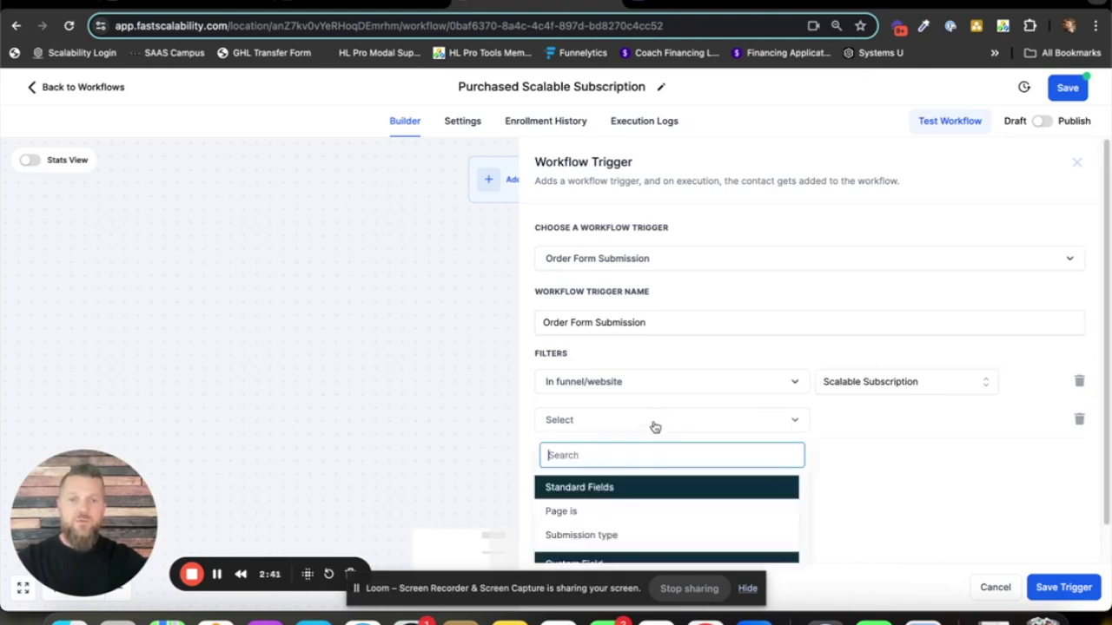
{"action": "left_click", "coordinate": [615, 514]}
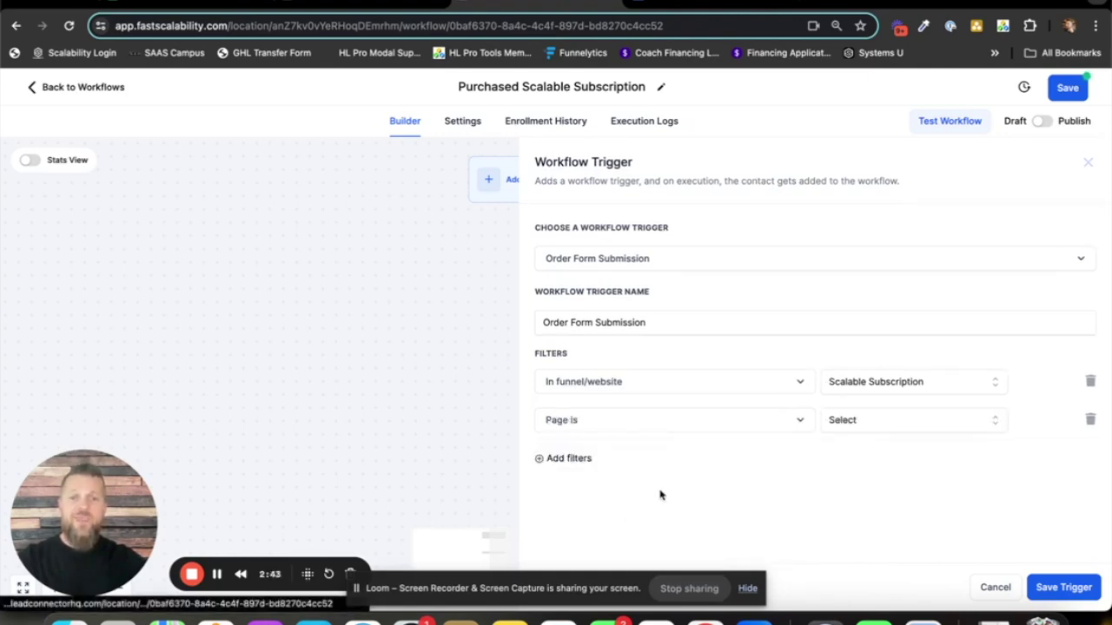
{"action": "left_click", "coordinate": [890, 422]}
{"action": "left_click", "coordinate": [878, 484]}
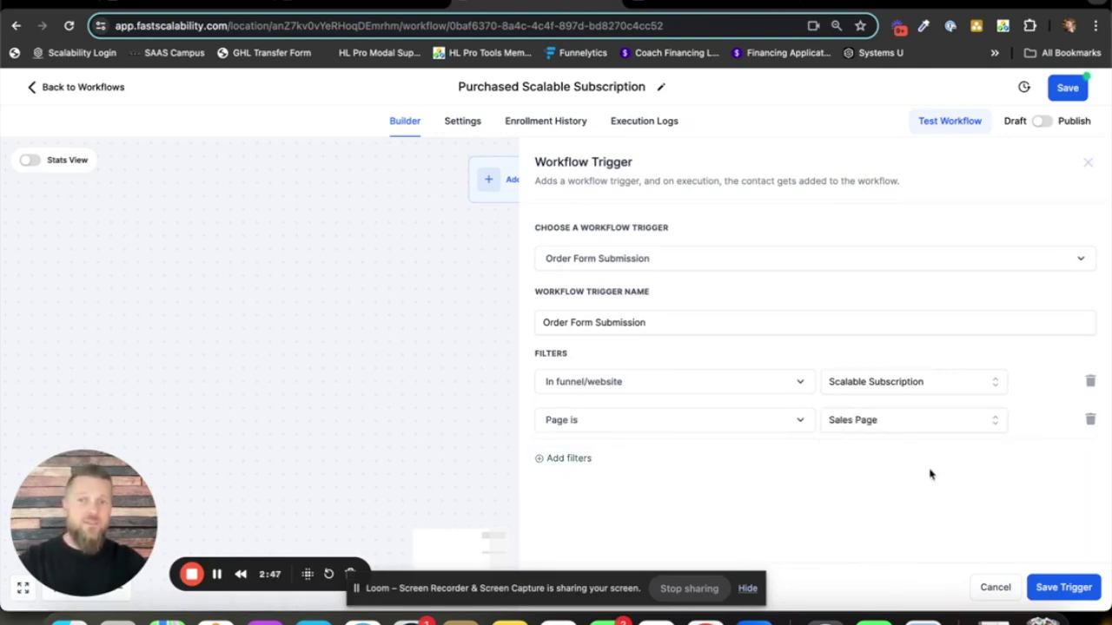
- Try a product filter, find no products, and view the reference onboarding workflow
{"action": "left_click", "coordinate": [566, 460]}
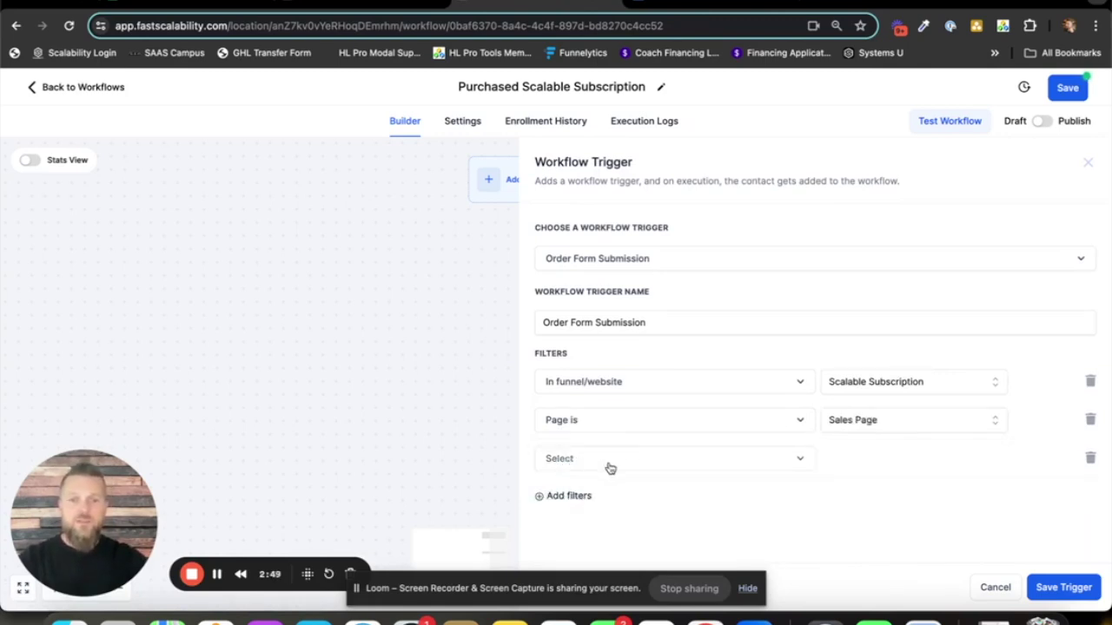
{"action": "left_click", "coordinate": [651, 462]}
{"action": "scroll", "coordinate": [727, 422], "scroll_direction": "down", "scroll_amount": 1}
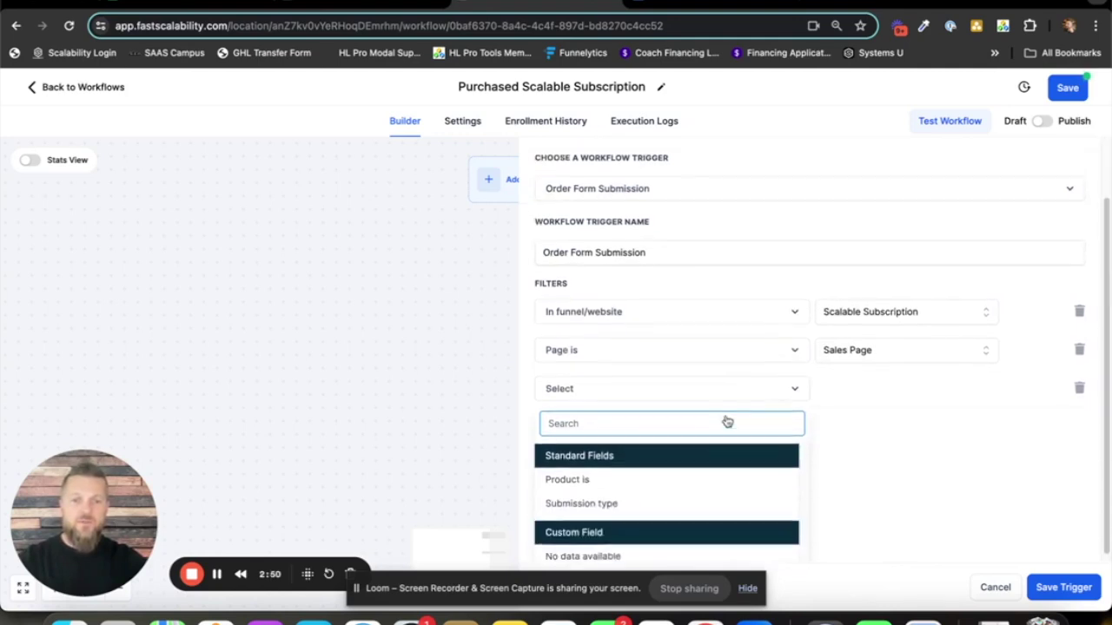
{"action": "left_click", "coordinate": [597, 475]}
{"action": "left_click", "coordinate": [884, 461]}
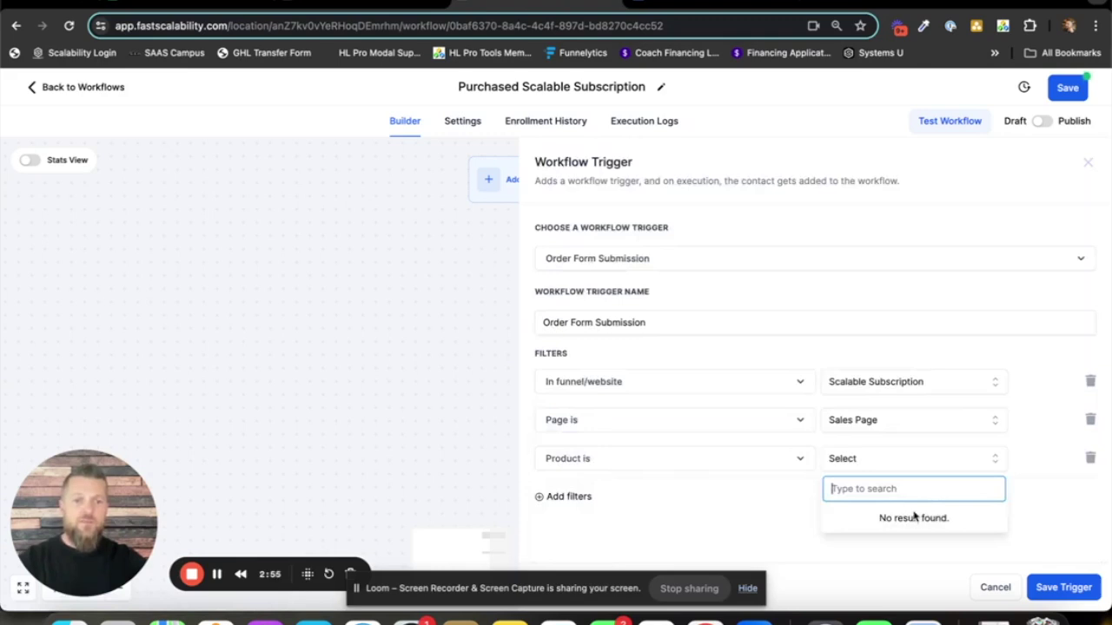
{"action": "left_click", "coordinate": [877, 547]}
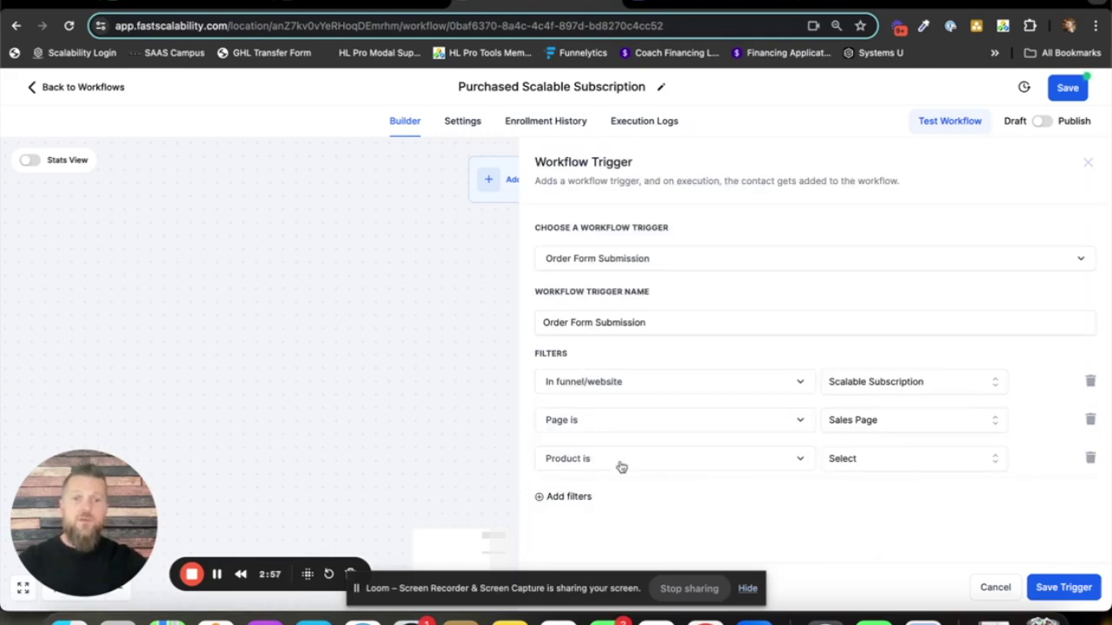
{"action": "left_click", "coordinate": [362, 7]}
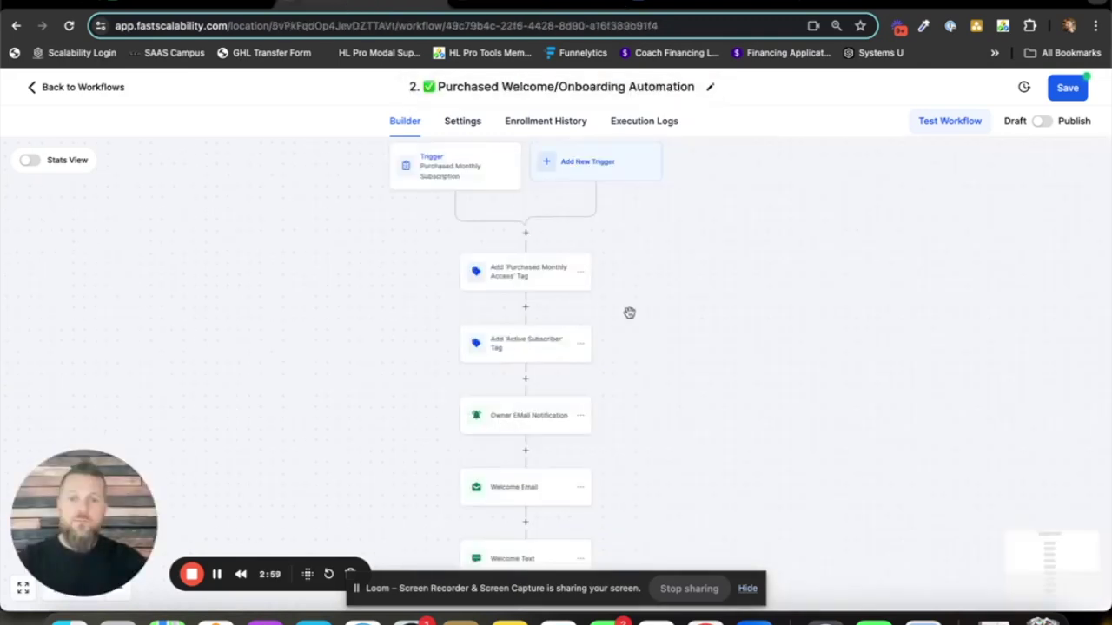
- Compare the reference trigger's filters with the new trigger's empty Product list
{"action": "left_click", "coordinate": [465, 163]}
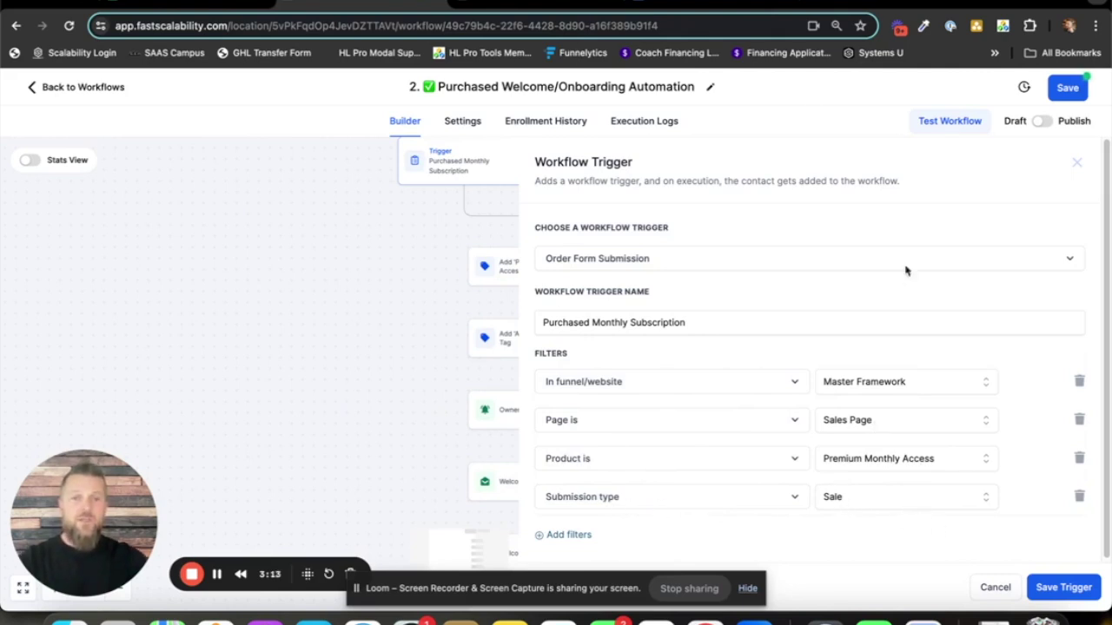
{"action": "left_click", "coordinate": [547, 2]}
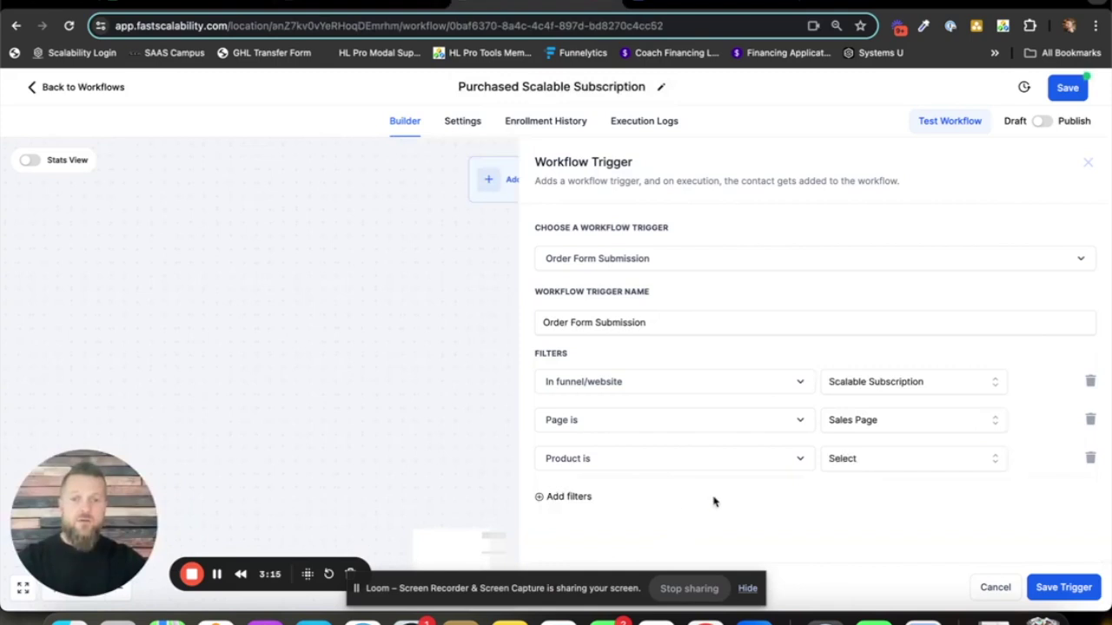
{"action": "left_click", "coordinate": [872, 458]}
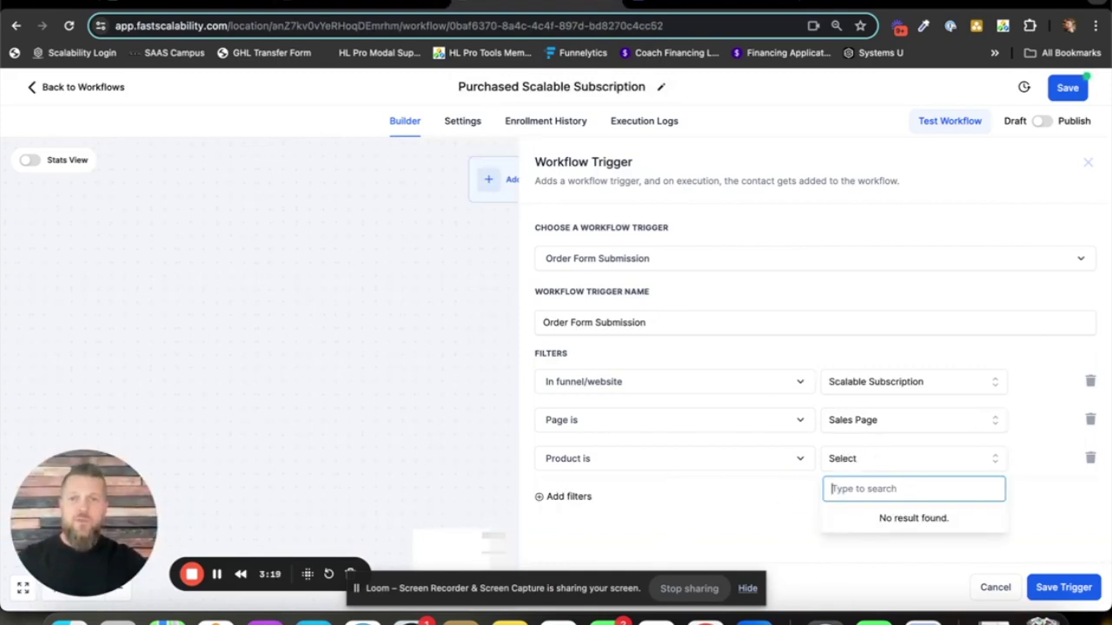
{"action": "left_click", "coordinate": [362, 2]}
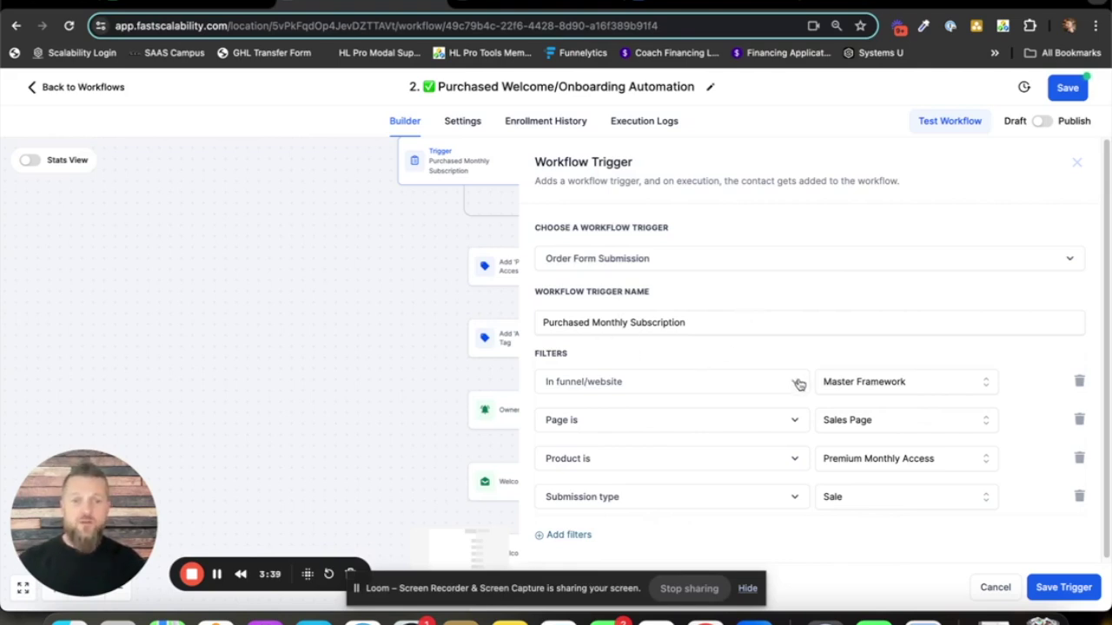
- Close the reference trigger, delete the empty Product filter, and save the new trigger
{"action": "left_click", "coordinate": [1058, 589]}
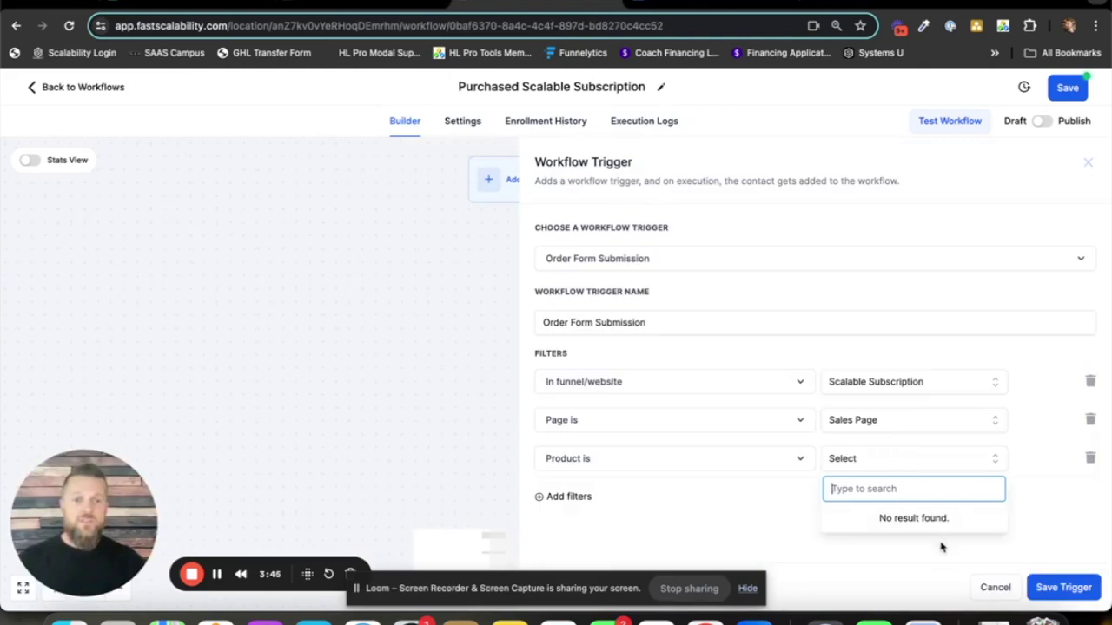
{"action": "left_click", "coordinate": [943, 545]}
{"action": "left_click", "coordinate": [1090, 460]}
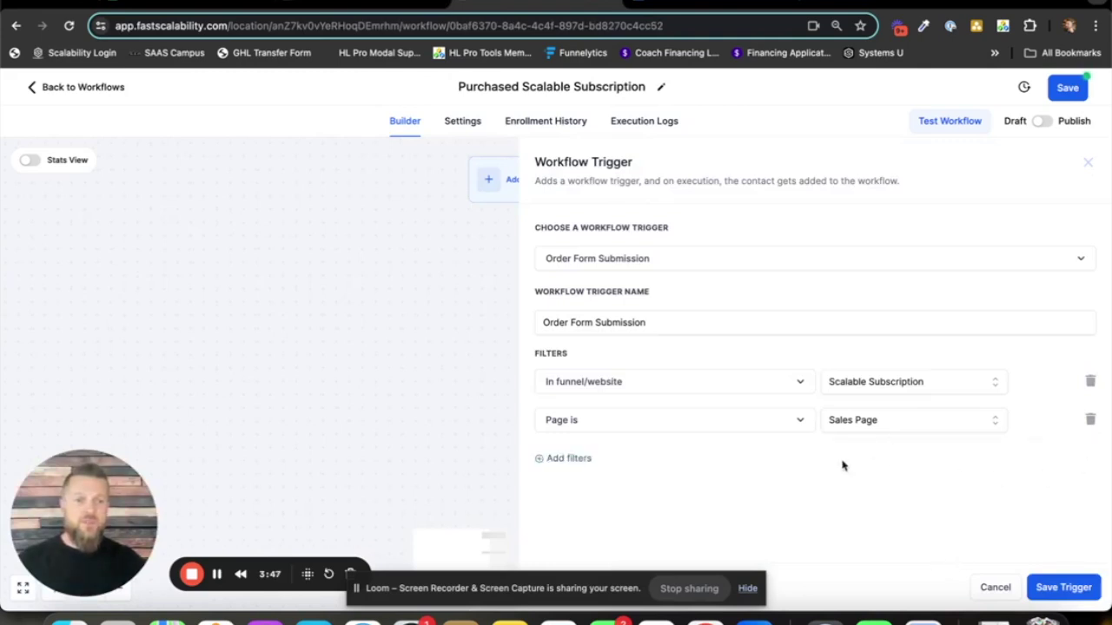
{"action": "left_click", "coordinate": [1062, 588]}
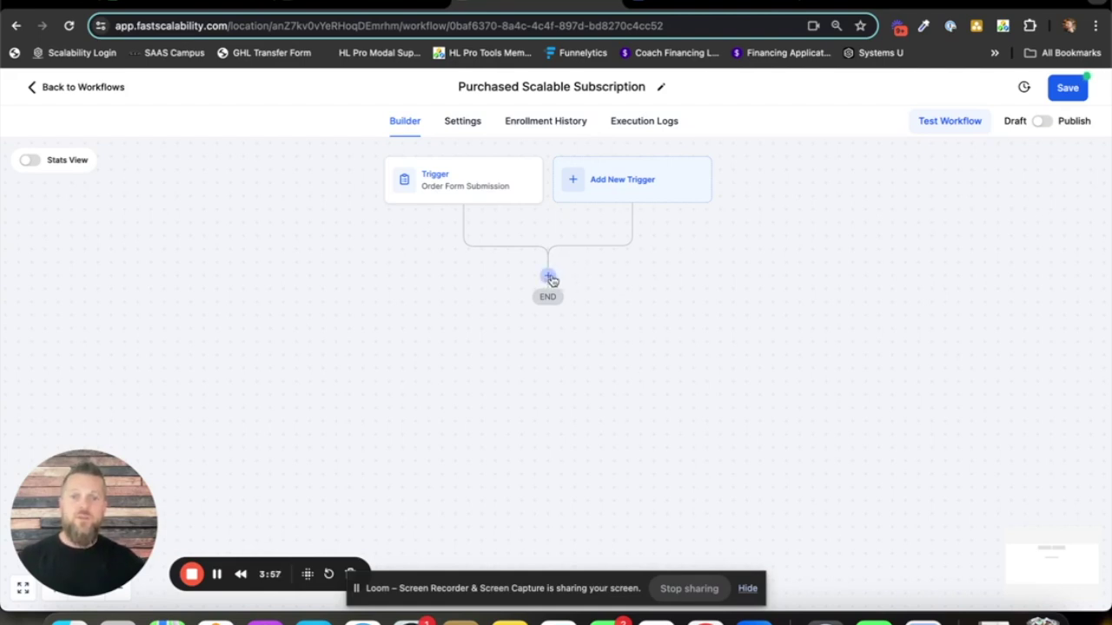
- Add an action step below the Order Form Submission trigger and browse the available actions
{"action": "left_click", "coordinate": [549, 279]}
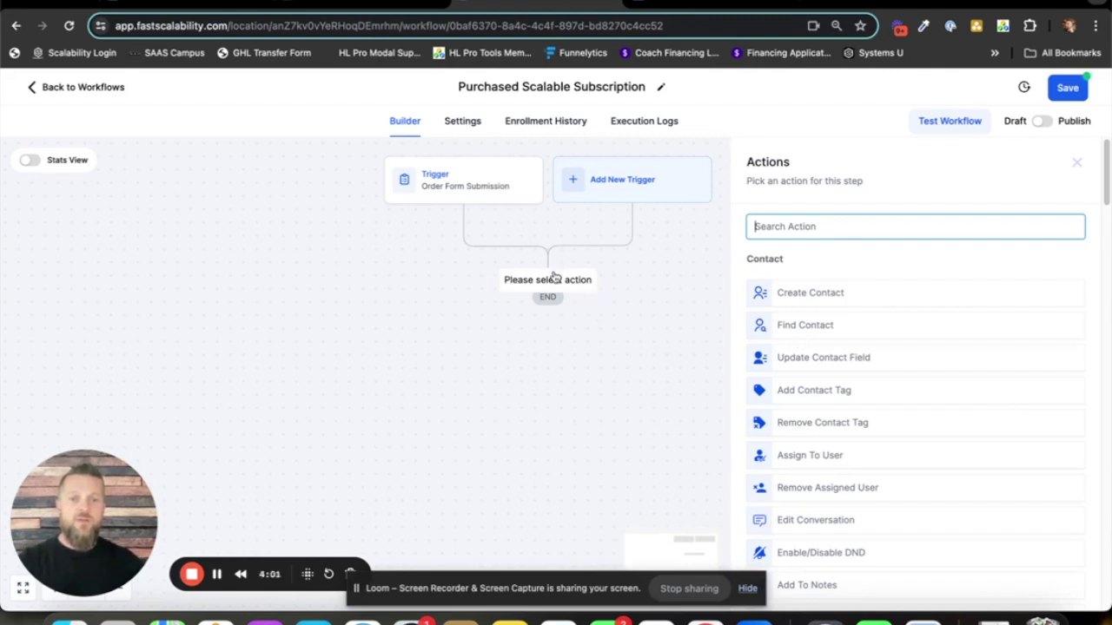
{"action": "scroll", "coordinate": [918, 353], "scroll_direction": "down", "scroll_amount": 3}
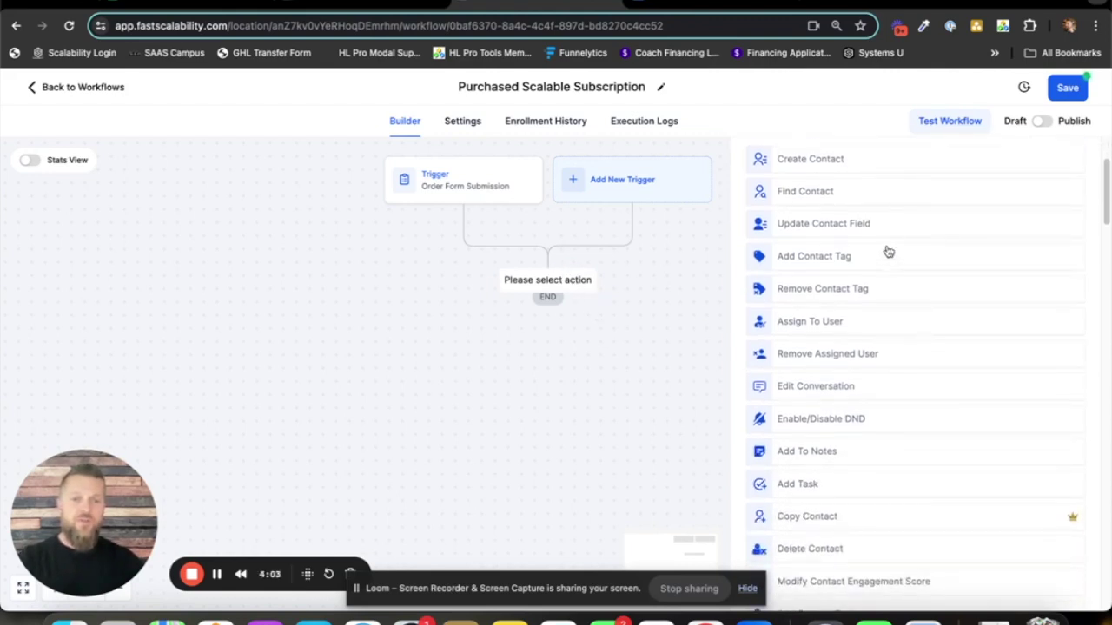
{"action": "scroll", "coordinate": [925, 372], "scroll_direction": "down", "scroll_amount": 7}
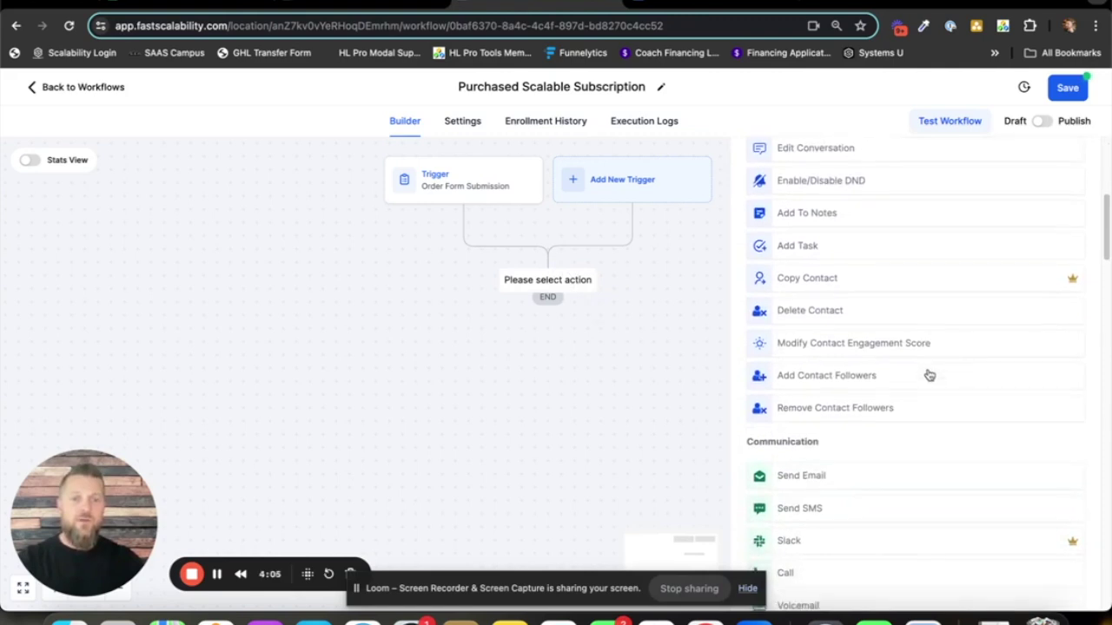
{"action": "scroll", "coordinate": [928, 378], "scroll_direction": "down", "scroll_amount": 5}
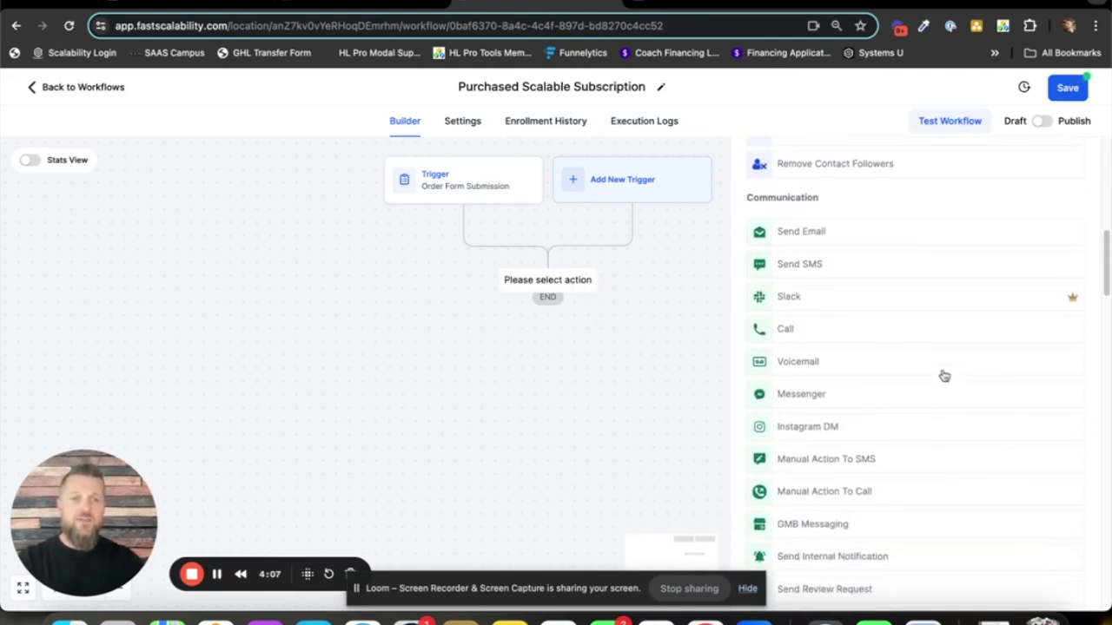
{"action": "scroll", "coordinate": [945, 374], "scroll_direction": "up", "scroll_amount": 15}
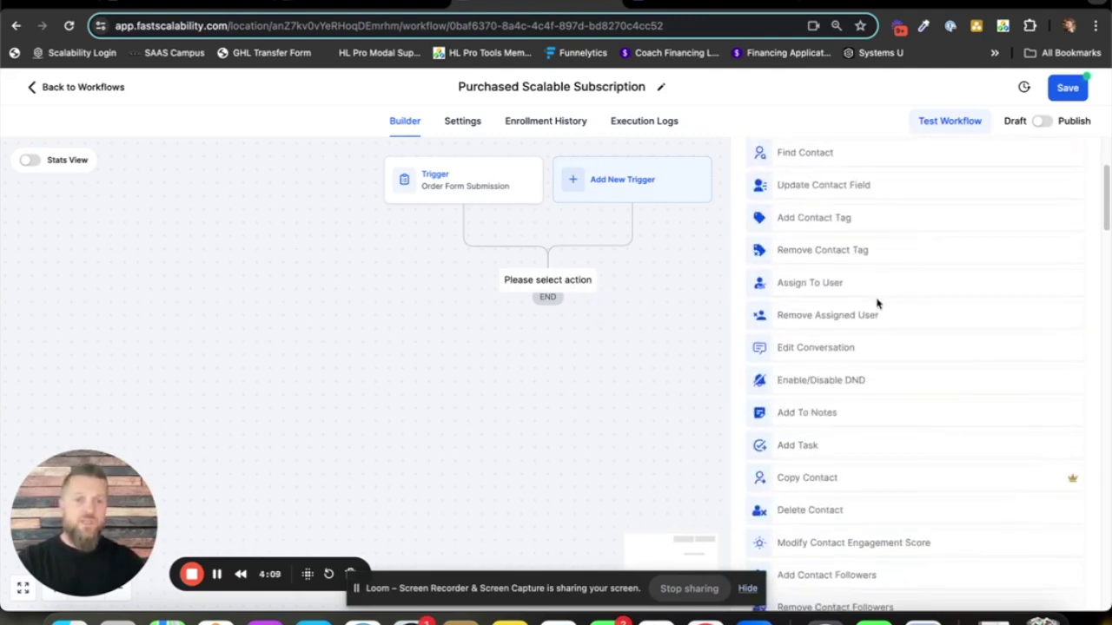
{"action": "scroll", "coordinate": [879, 330], "scroll_direction": "up", "scroll_amount": 2}
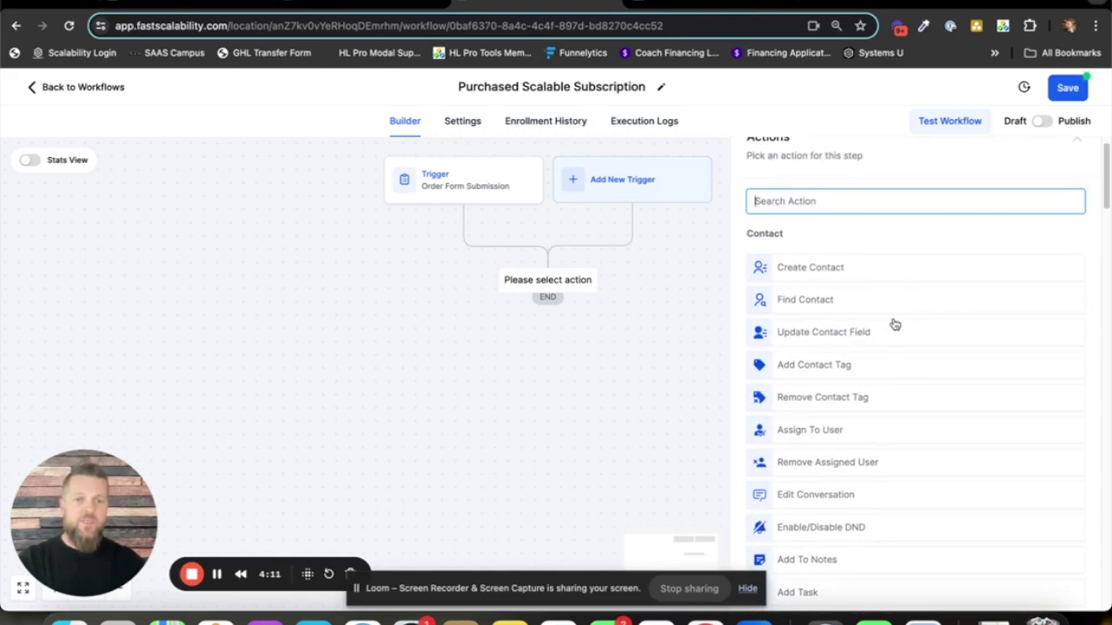
{"action": "scroll", "coordinate": [895, 326], "scroll_direction": "down", "scroll_amount": 3}
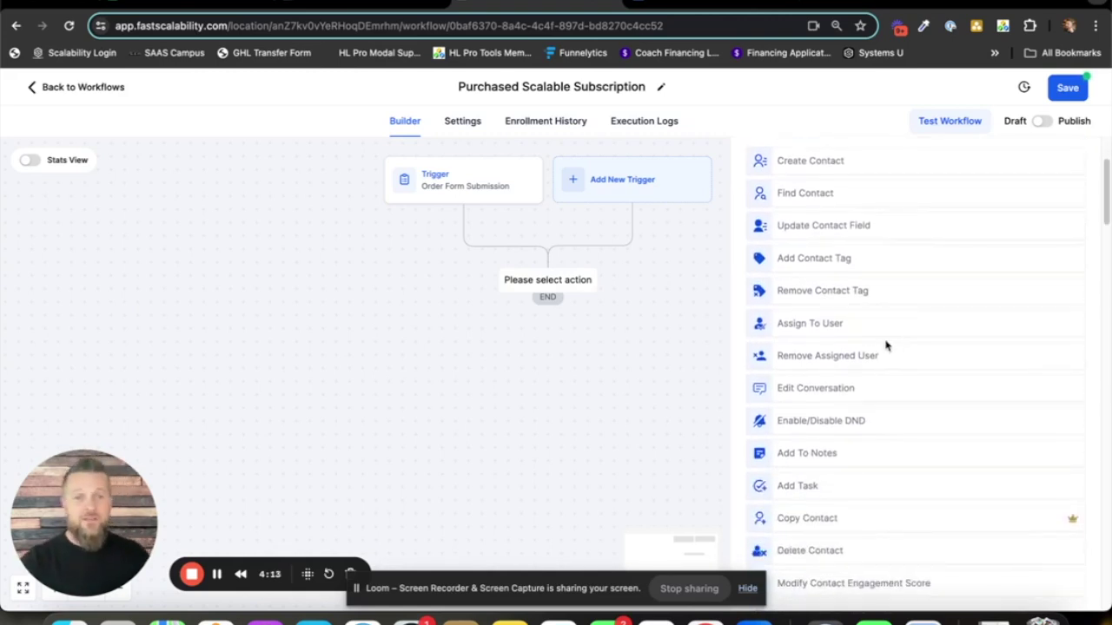
{"action": "scroll", "coordinate": [885, 353], "scroll_direction": "down", "scroll_amount": 13}
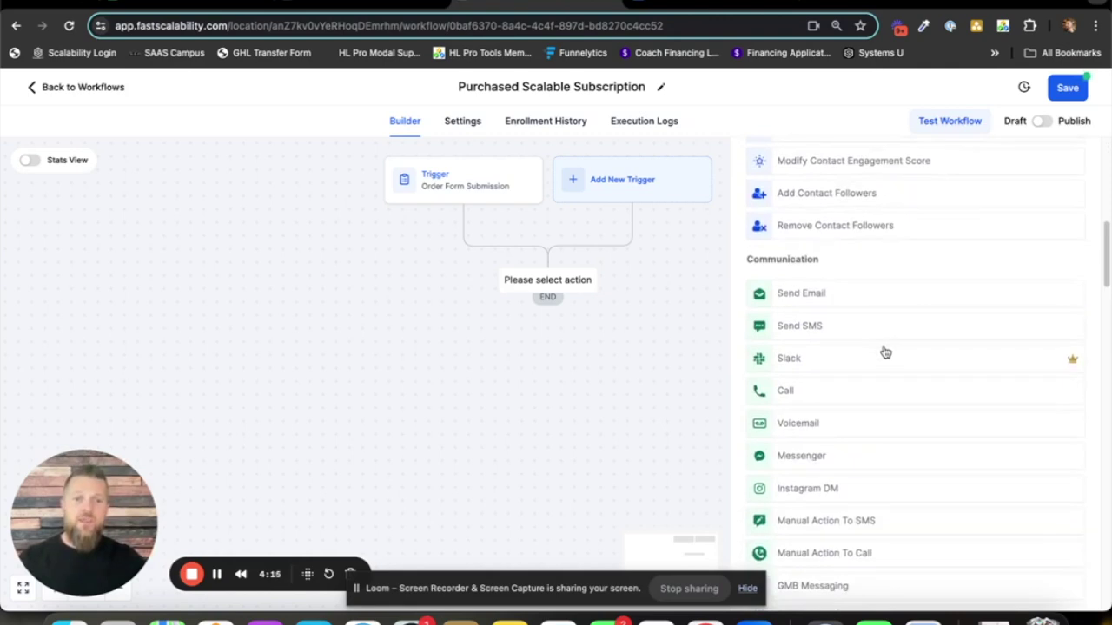
{"action": "scroll", "coordinate": [901, 318], "scroll_direction": "down", "scroll_amount": 1}
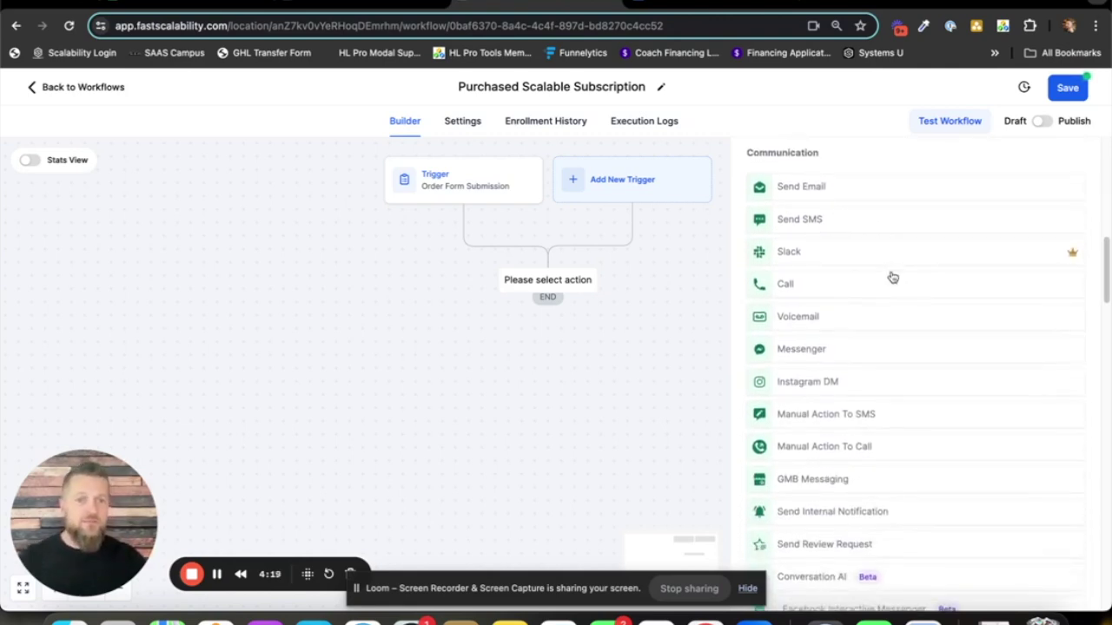
{"action": "scroll", "coordinate": [892, 273], "scroll_direction": "down", "scroll_amount": 12}
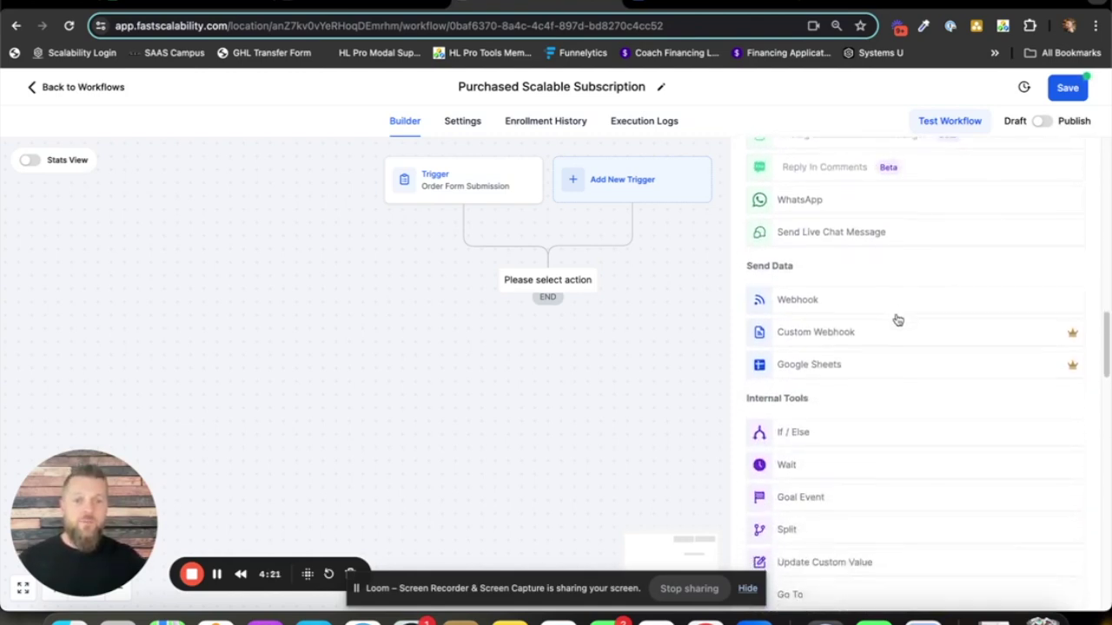
{"action": "scroll", "coordinate": [874, 255], "scroll_direction": "down", "scroll_amount": 2}
{"action": "scroll", "coordinate": [879, 449], "scroll_direction": "down", "scroll_amount": 1}
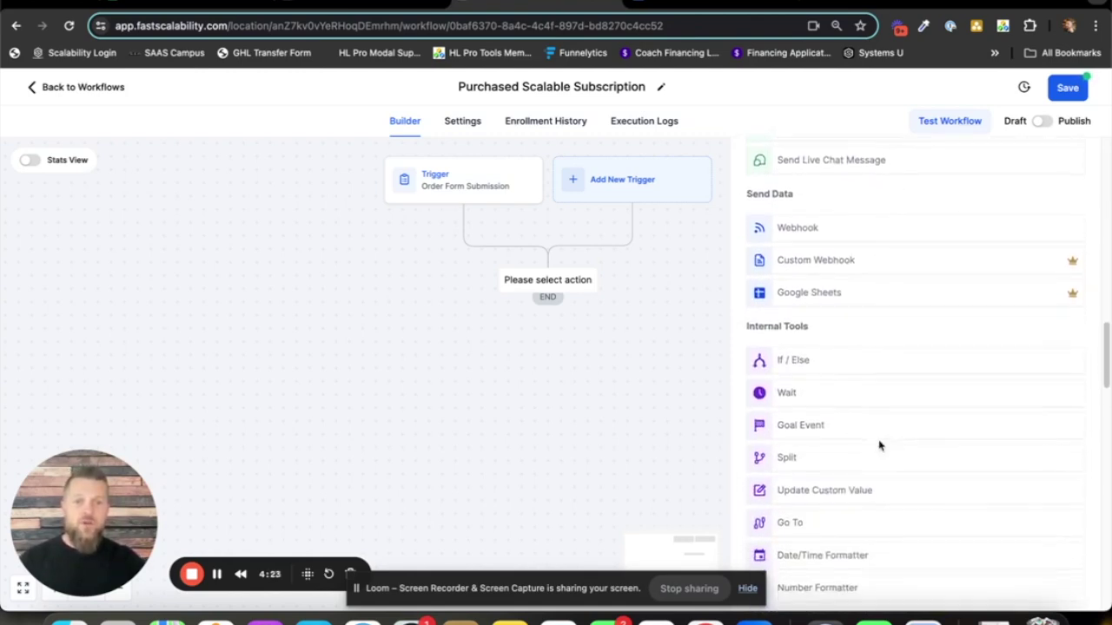
{"action": "scroll", "coordinate": [908, 412], "scroll_direction": "down", "scroll_amount": 10}
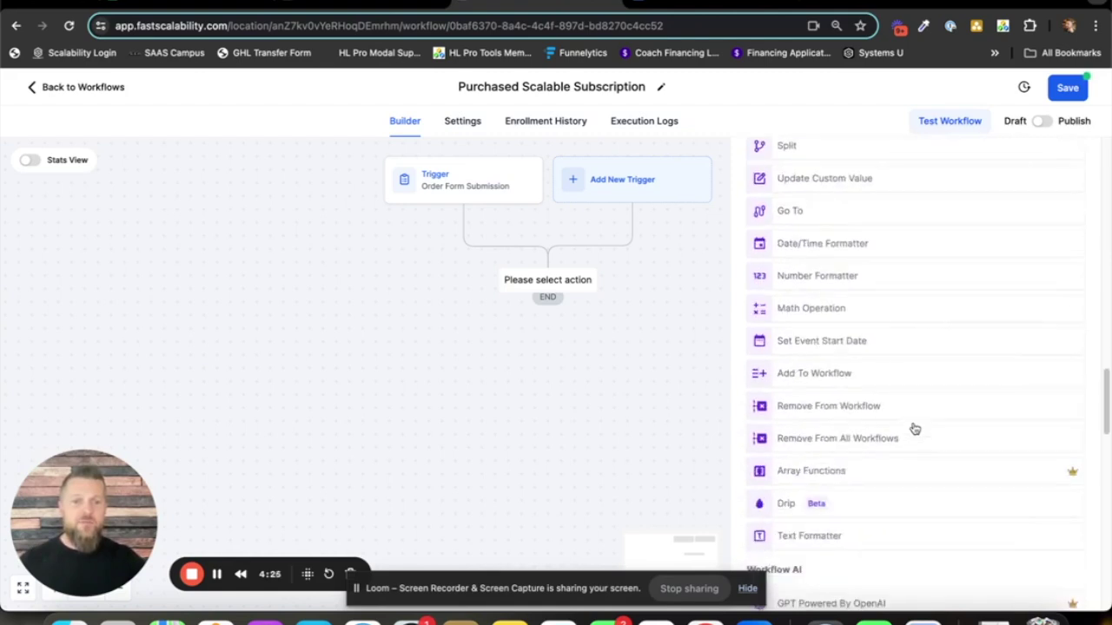
{"action": "scroll", "coordinate": [913, 426], "scroll_direction": "up", "scroll_amount": 11}
{"action": "scroll", "coordinate": [919, 429], "scroll_direction": "up", "scroll_amount": 12}
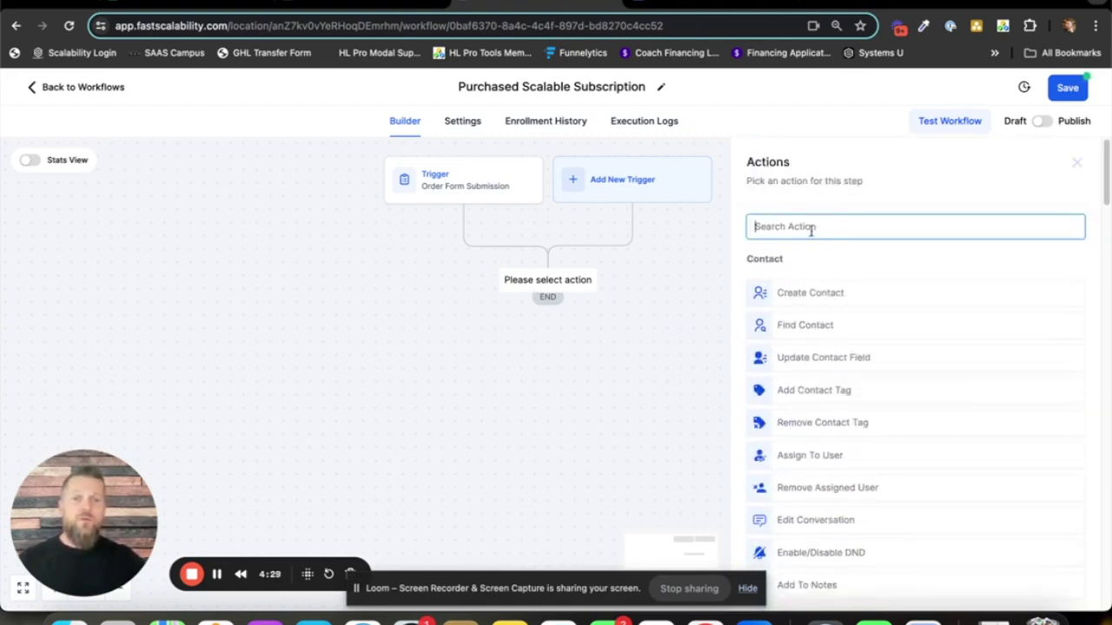
- Add an Add Contact Tag step applying a new 'purchased scalable subscription' tag
{"action": "left_click", "coordinate": [821, 226]}
{"action": "type", "text": "tag"}
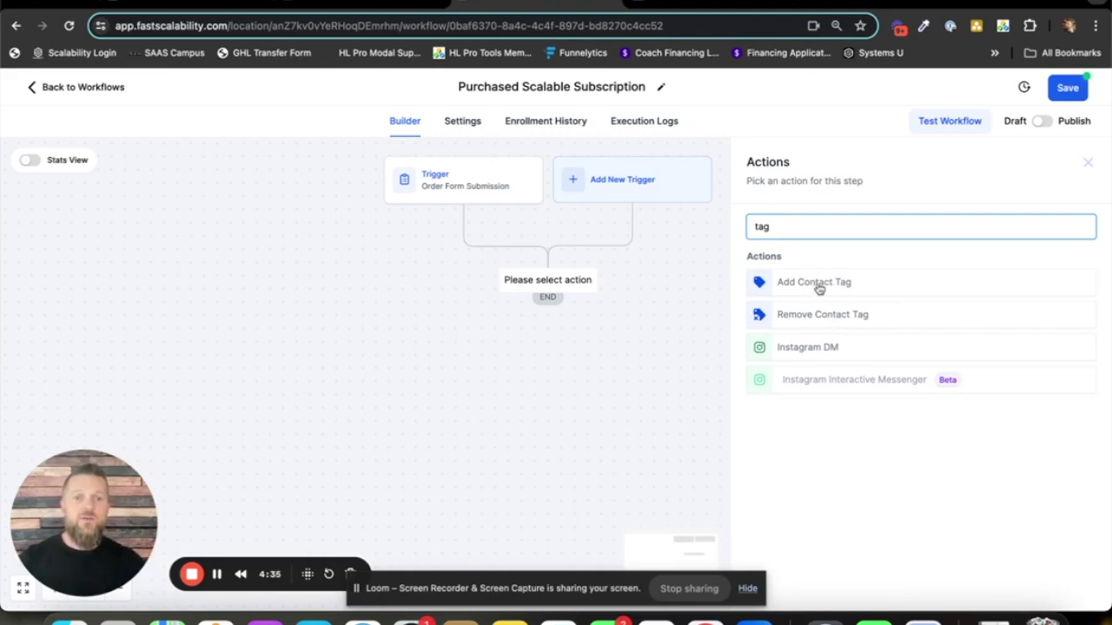
{"action": "left_click", "coordinate": [830, 283]}
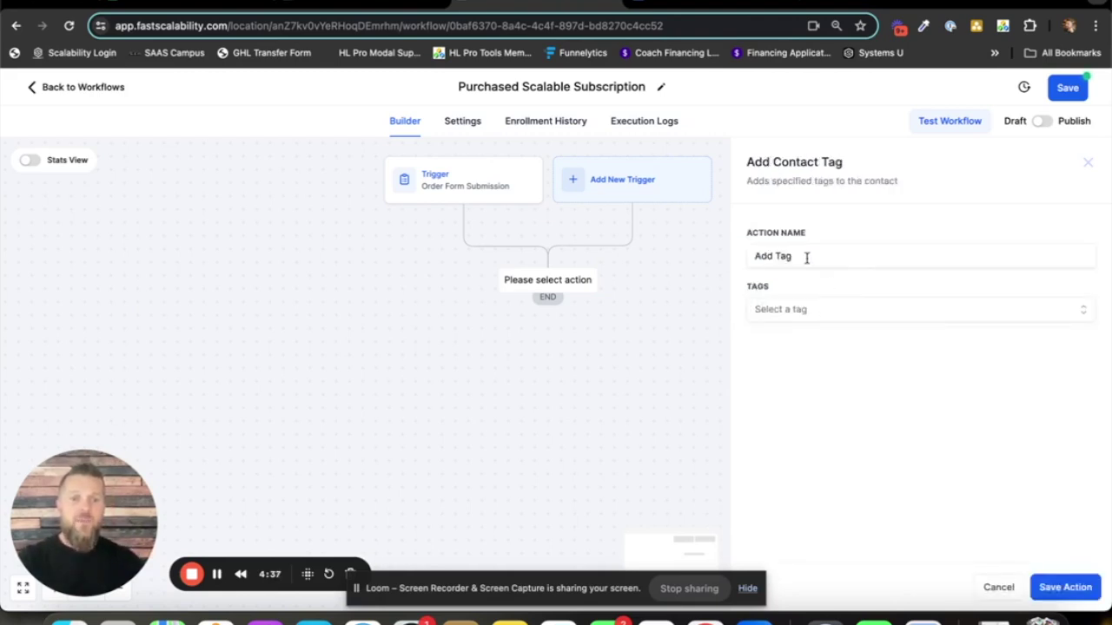
{"action": "left_click", "coordinate": [808, 311]}
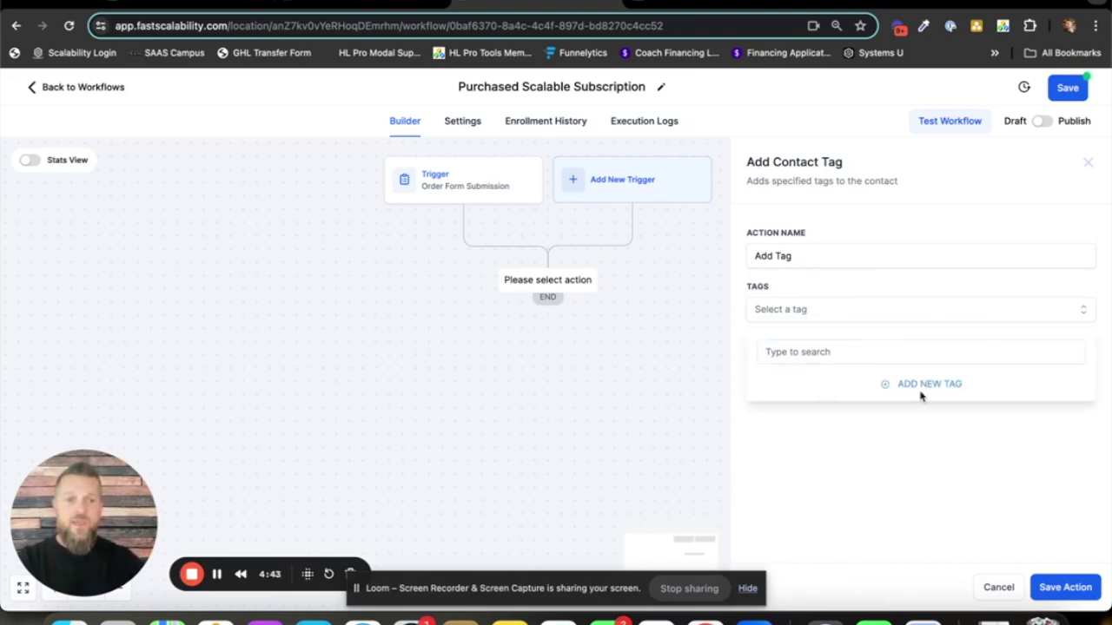
{"action": "type", "text": "purchased scalable subscription"}
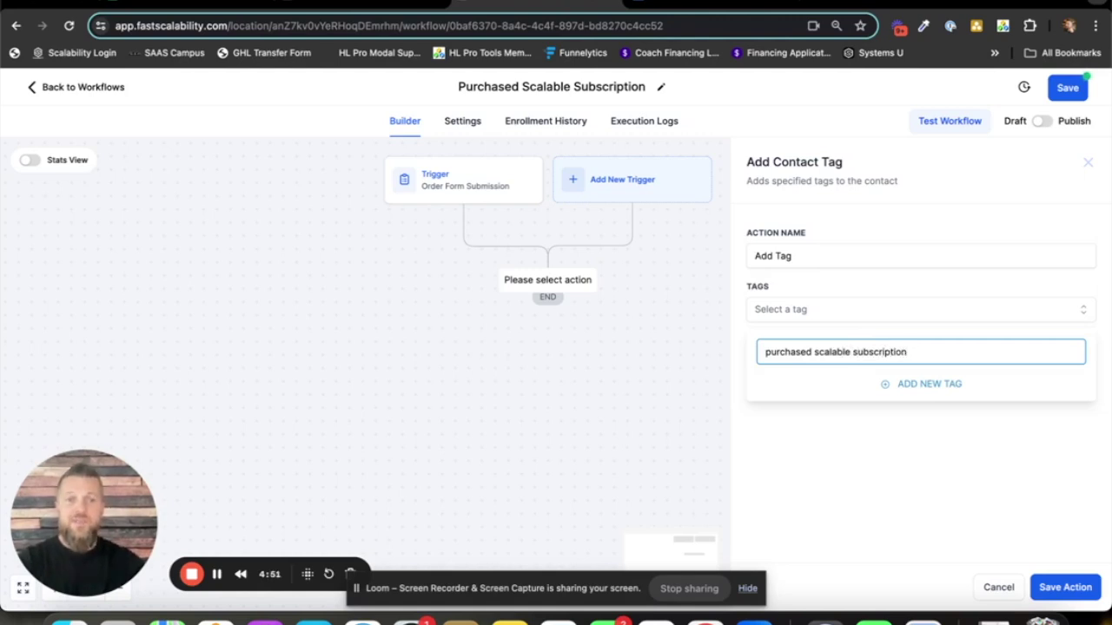
{"action": "left_click", "coordinate": [923, 385]}
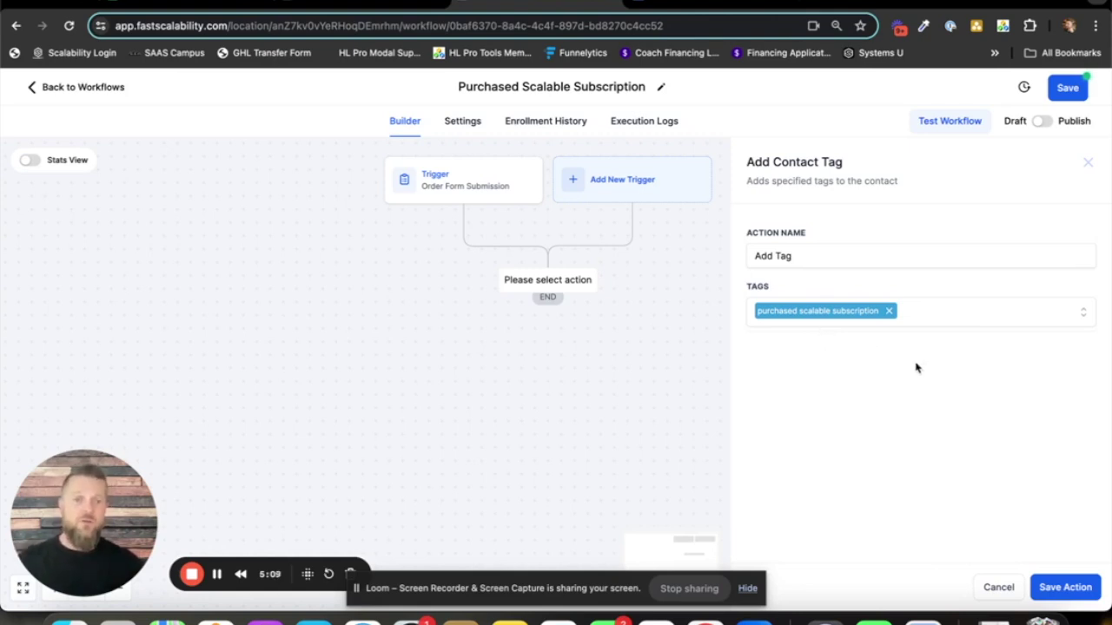
{"action": "left_click", "coordinate": [1080, 596]}
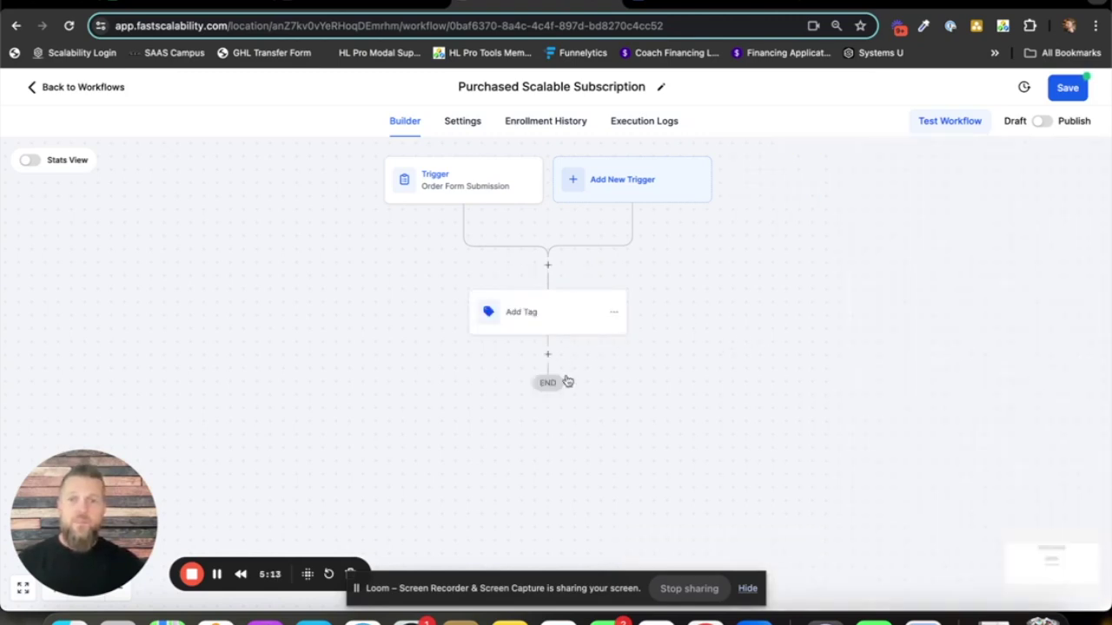
- Add a second Add Contact Tag step applying a new 'active subscriber' tag
{"action": "left_click", "coordinate": [548, 356]}
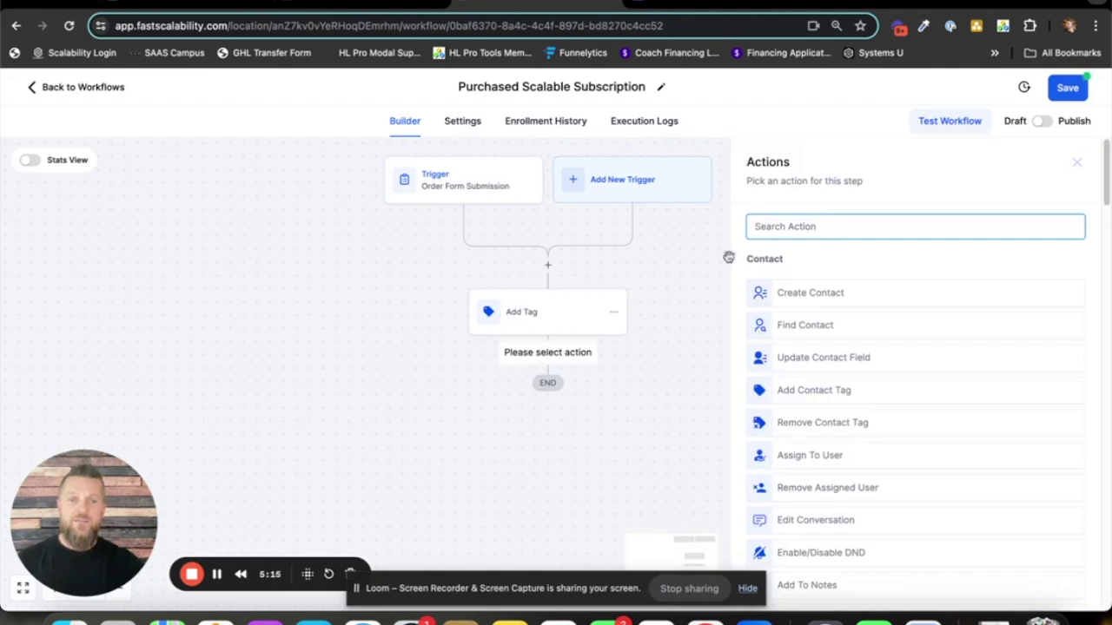
{"action": "type", "text": "tag"}
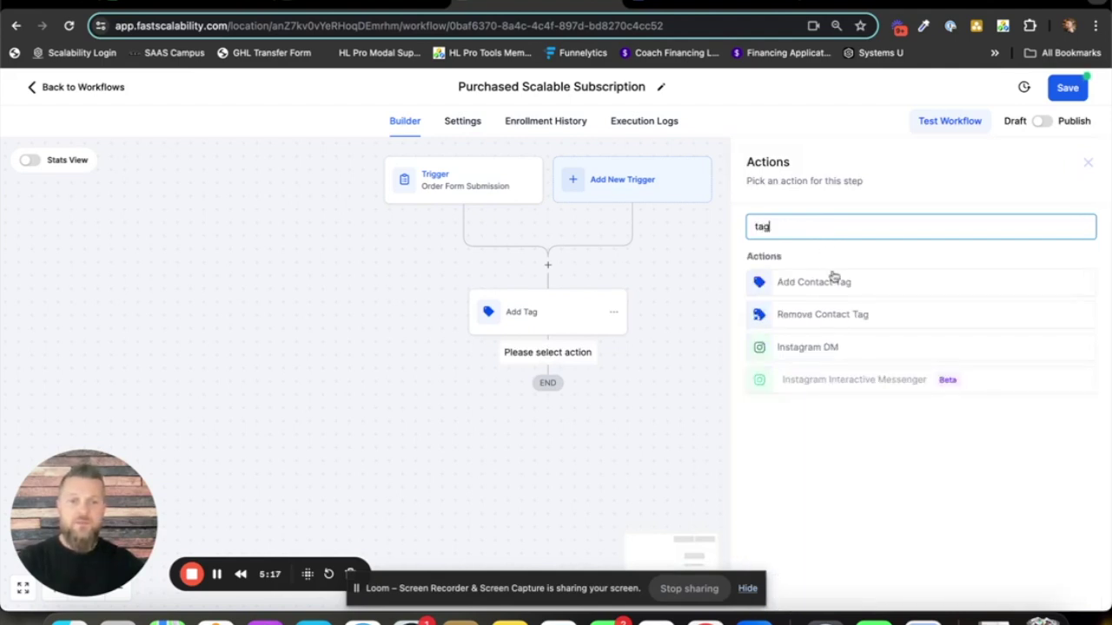
{"action": "left_click", "coordinate": [832, 280]}
{"action": "left_click", "coordinate": [820, 311]}
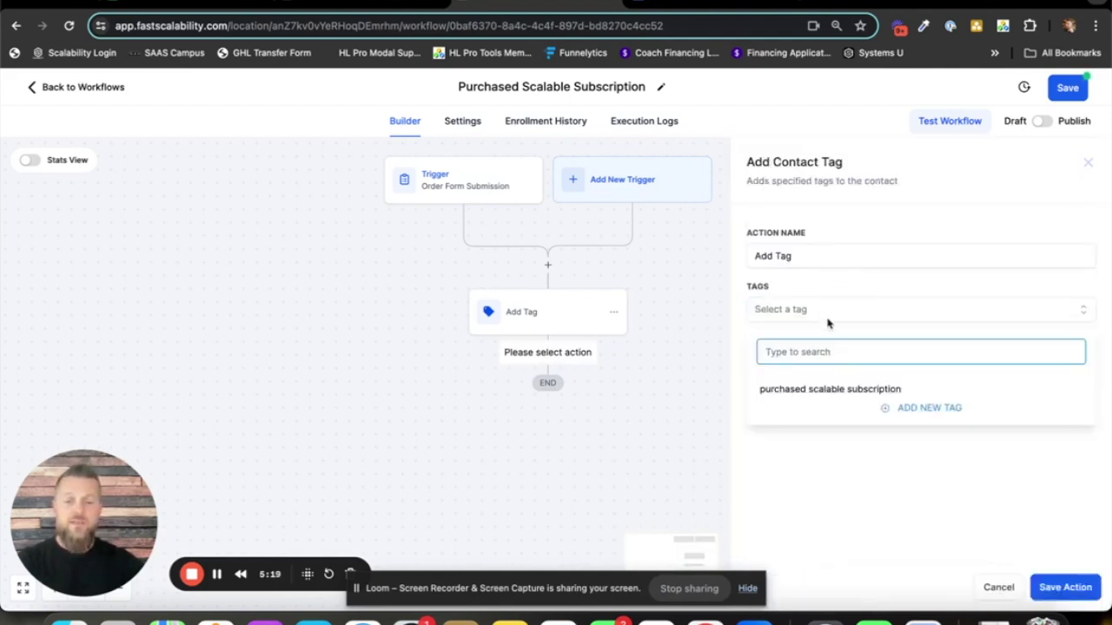
{"action": "type", "text": "active subscriber"}
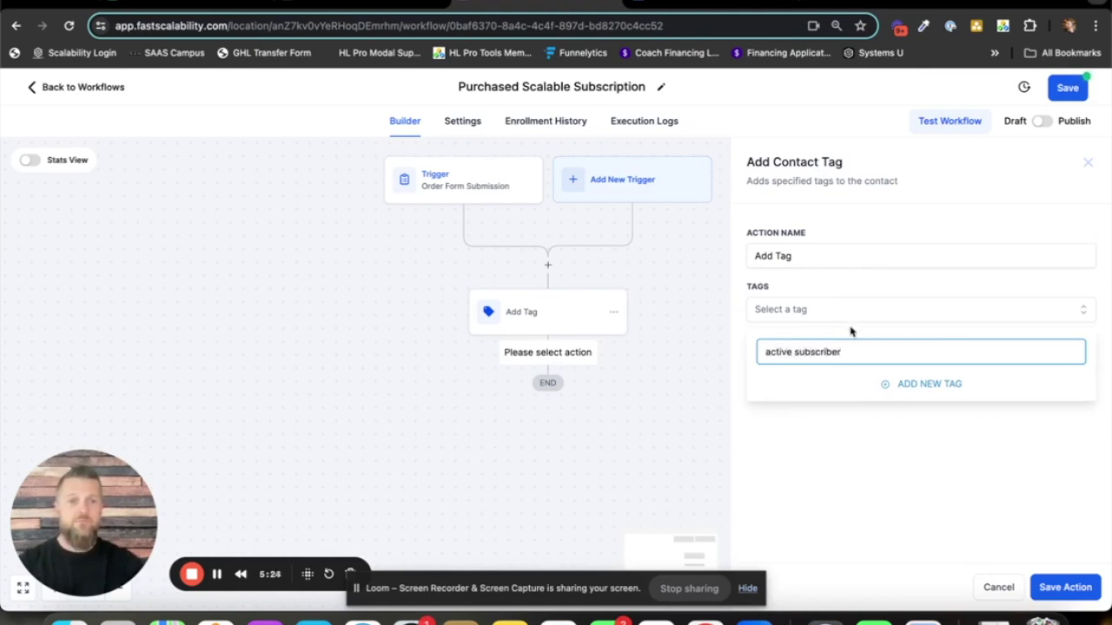
{"action": "left_click", "coordinate": [920, 384]}
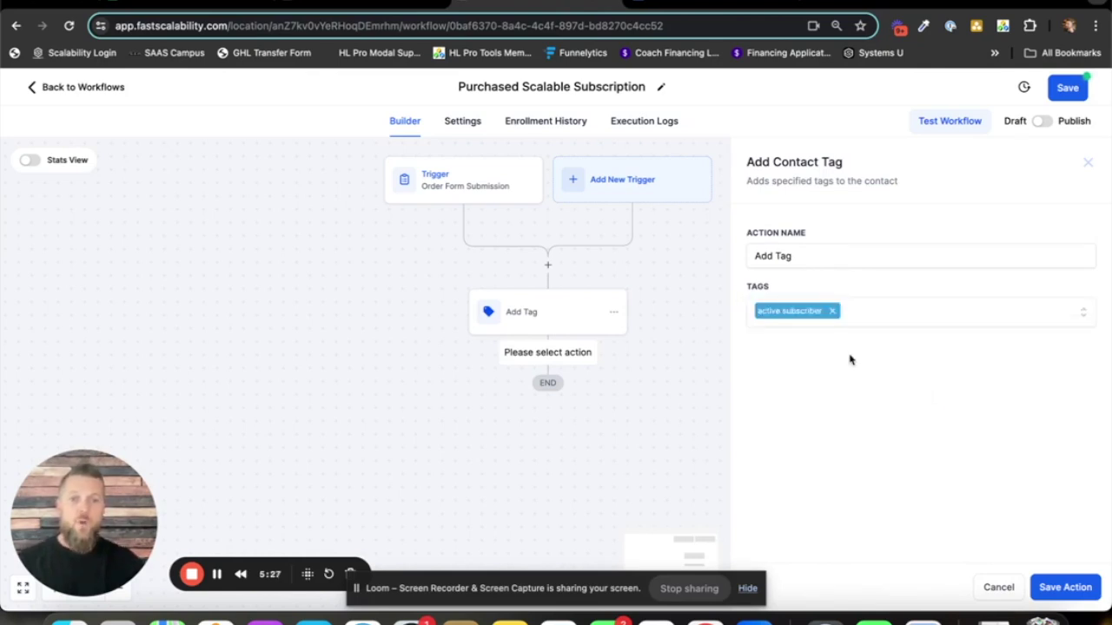
{"action": "left_click", "coordinate": [1073, 589]}
- Rename the first tag step to 'Add Purchased Tag'
{"action": "left_click", "coordinate": [564, 325]}
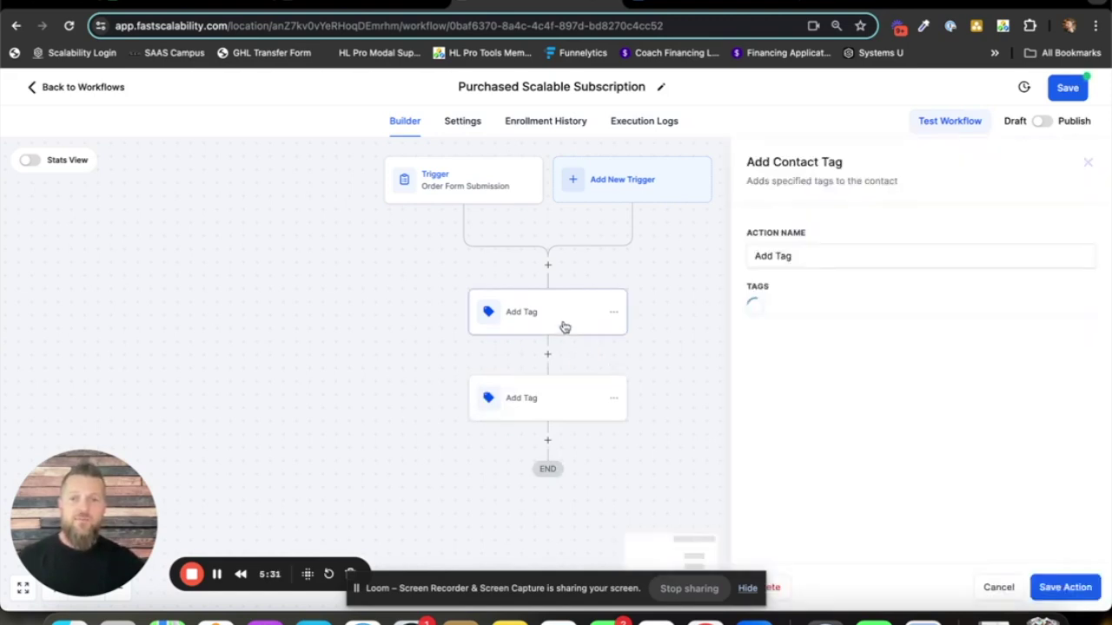
{"action": "left_click", "coordinate": [776, 257]}
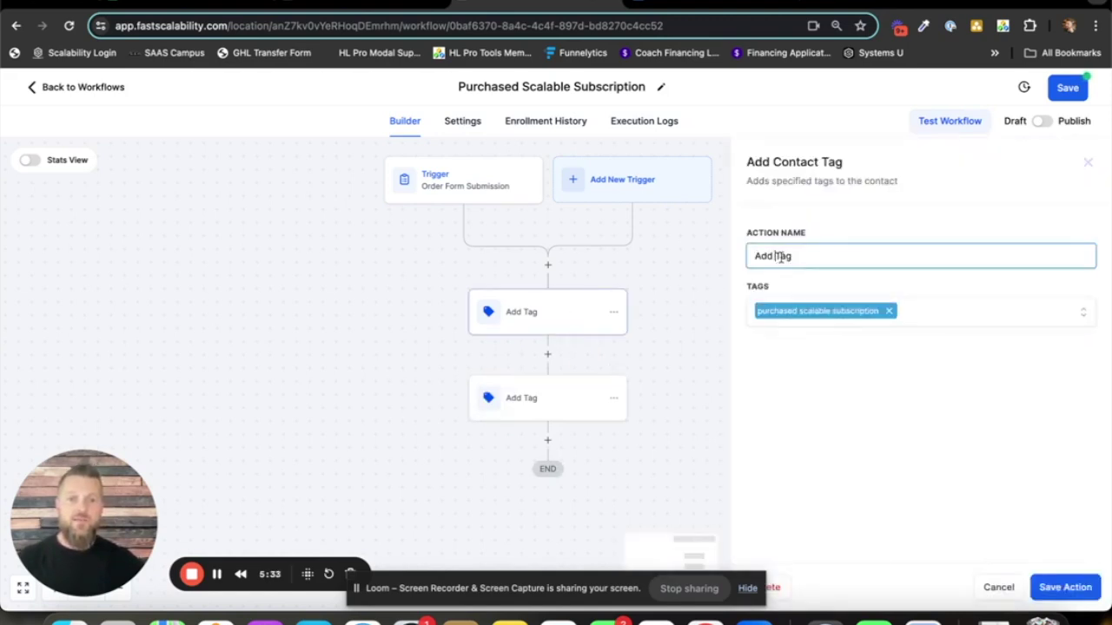
{"action": "type", "text": "PUrcha"}
{"action": "key", "text": "BackSpace"}
{"action": "key", "text": "BackSpace"}
{"action": "key", "text": "BackSpace"}
{"action": "key", "text": "BackSpace"}
{"action": "key", "text": "BackSpace"}
{"action": "type", "text": "urchased"}
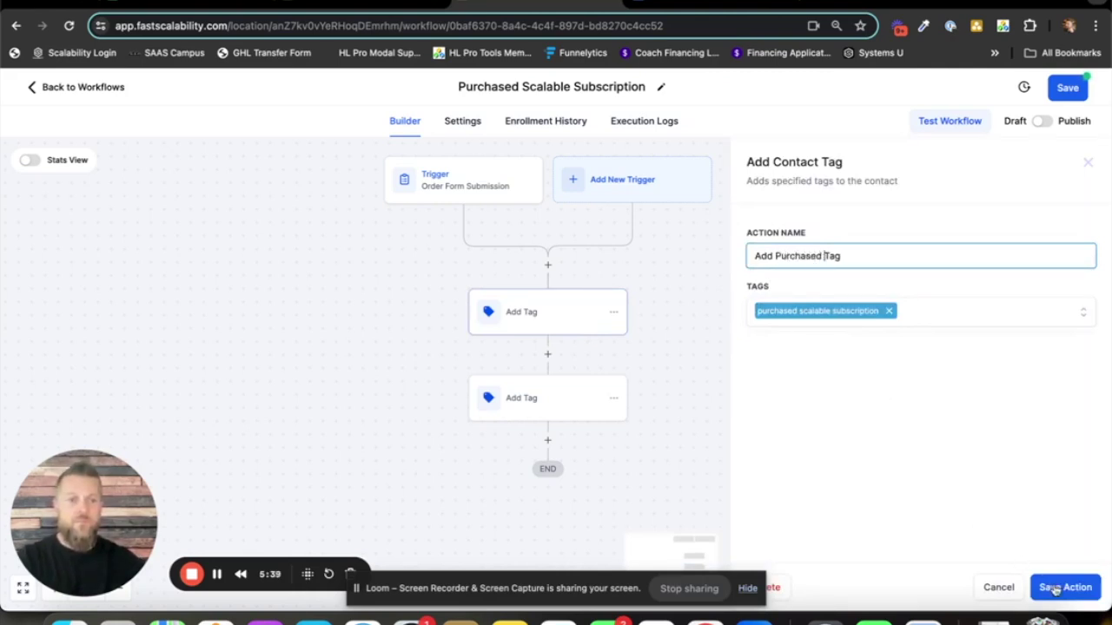
{"action": "left_click", "coordinate": [1062, 587]}
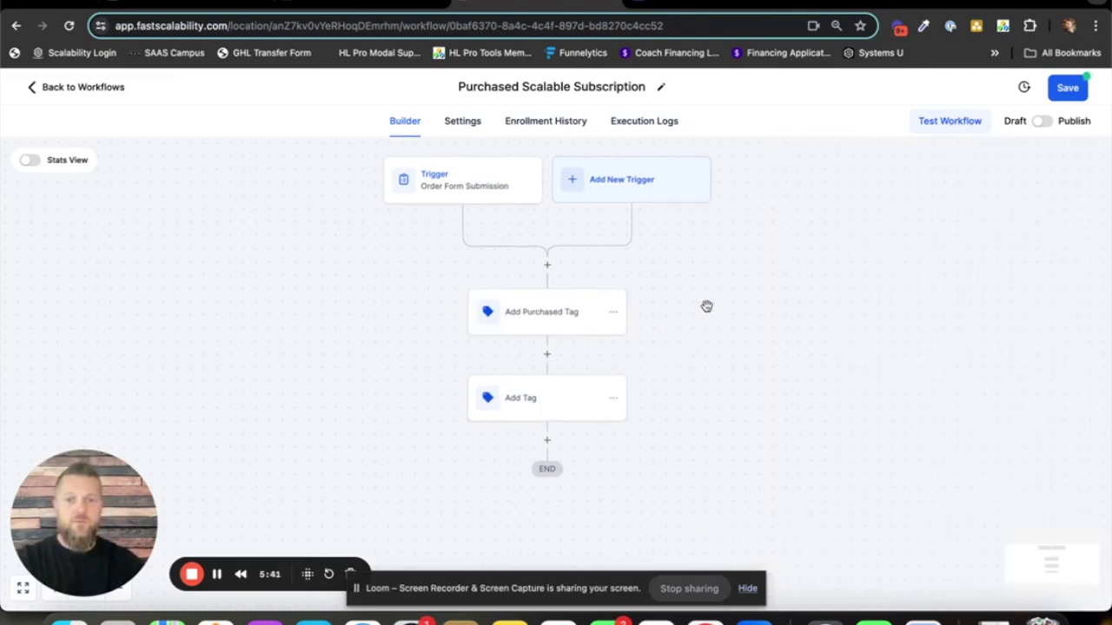
- Rename the second tag step to 'Add Active Tag'
{"action": "left_click", "coordinate": [529, 398]}
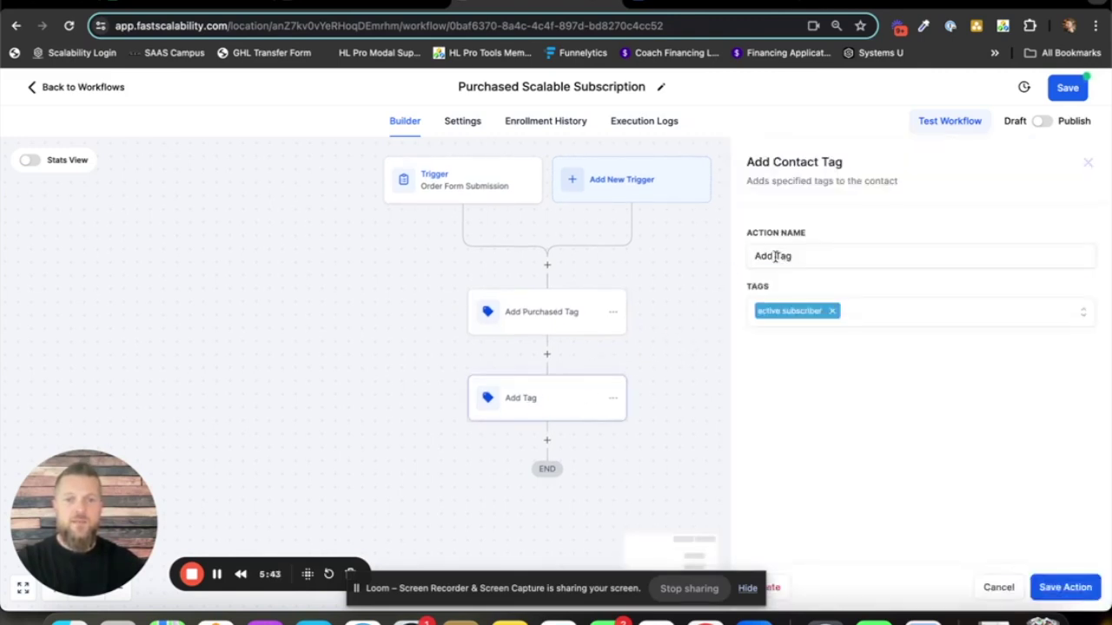
{"action": "left_click", "coordinate": [776, 255]}
{"action": "type", "text": "Active"}
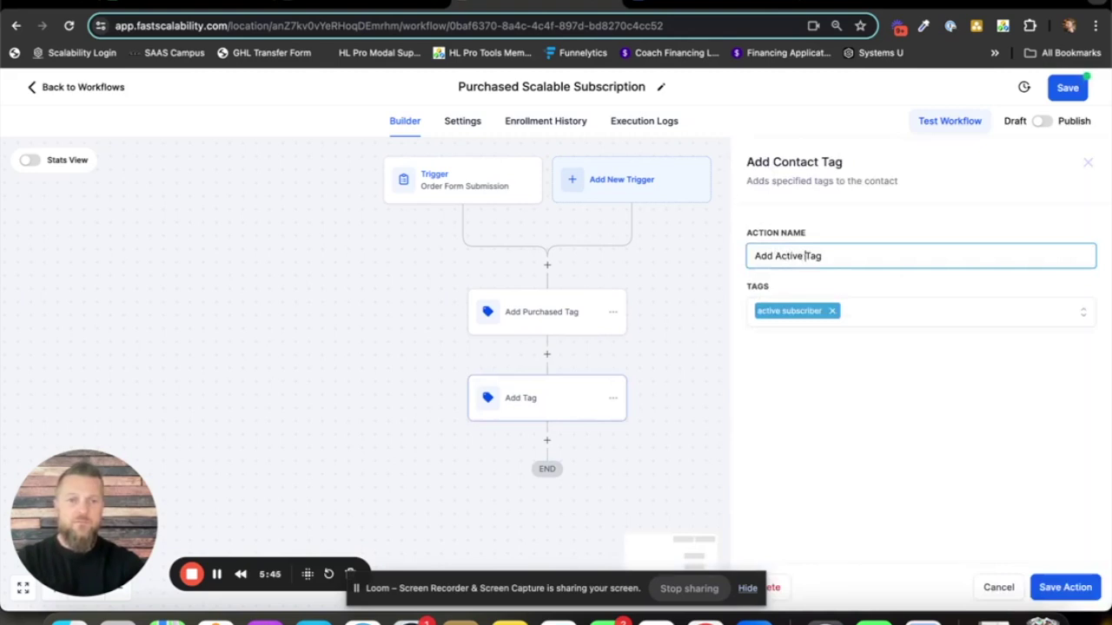
{"action": "left_click", "coordinate": [1074, 594]}
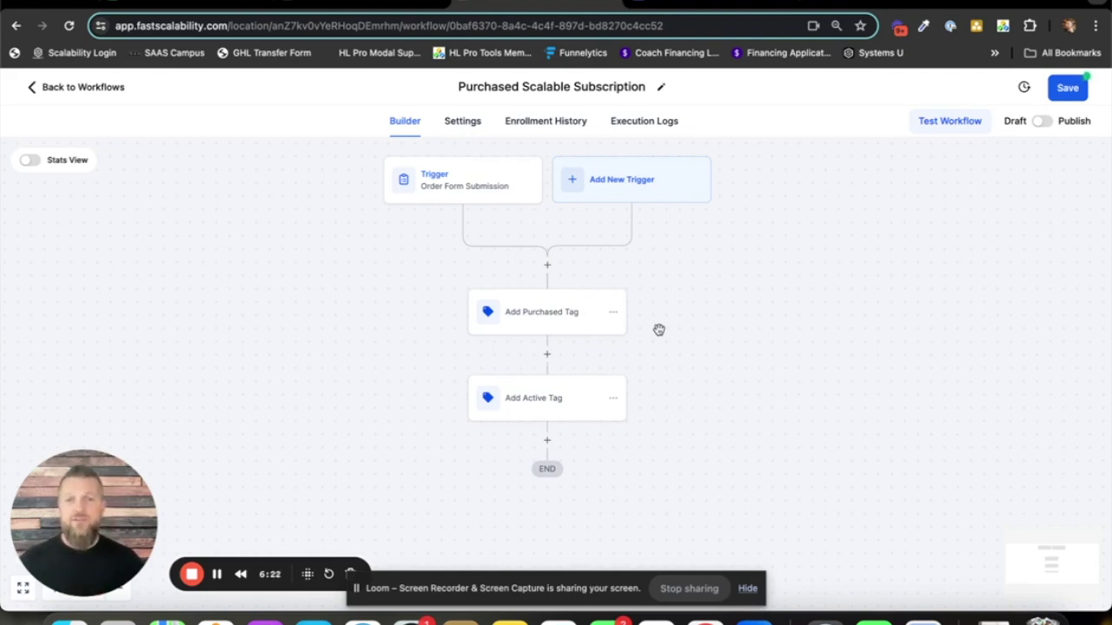
- Scroll the canvas to review Add Purchased Tag and Add Active Tag leading to END
{"action": "scroll", "coordinate": [664, 395], "scroll_direction": "down", "scroll_amount": 1}
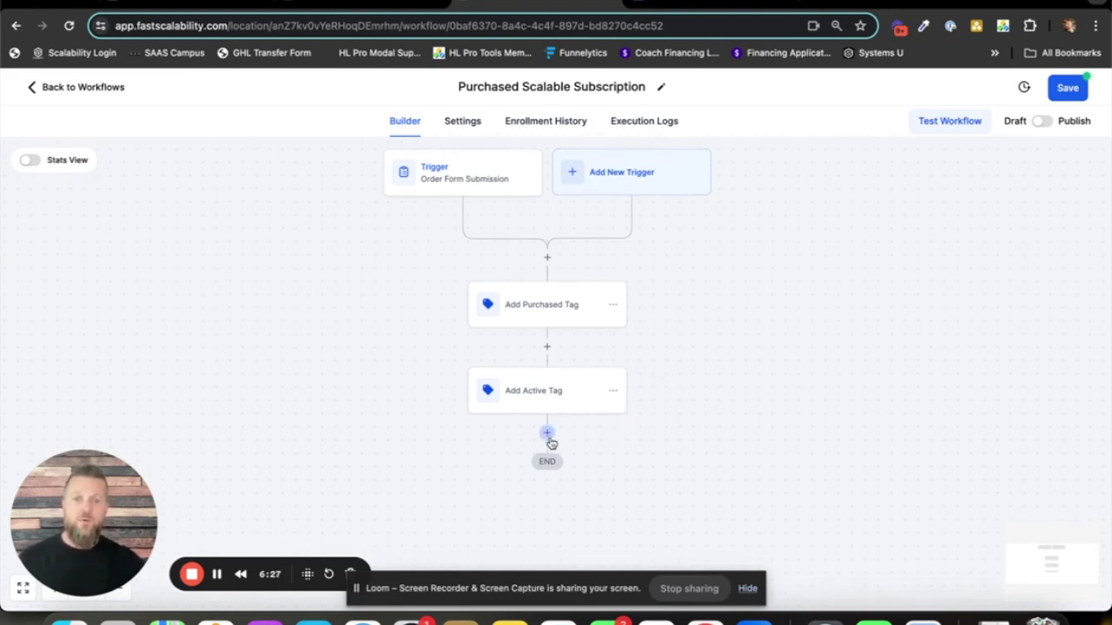
- Add an empty step below Add Active Tag and browse the list of available actions
{"action": "left_click", "coordinate": [547, 434]}
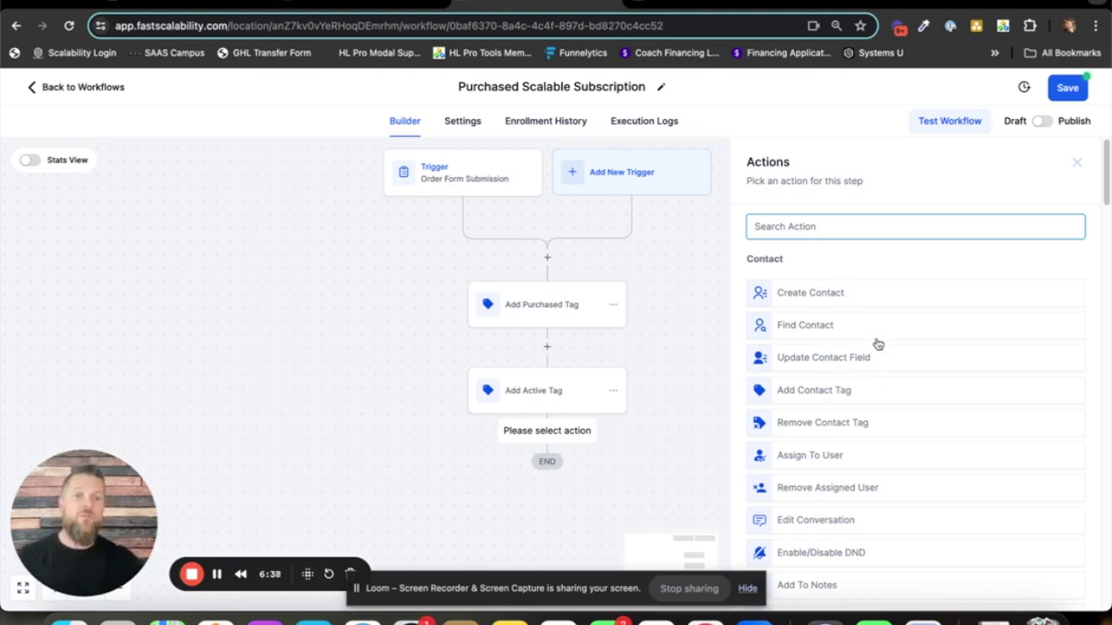
{"action": "scroll", "coordinate": [868, 304], "scroll_direction": "down", "scroll_amount": 2}
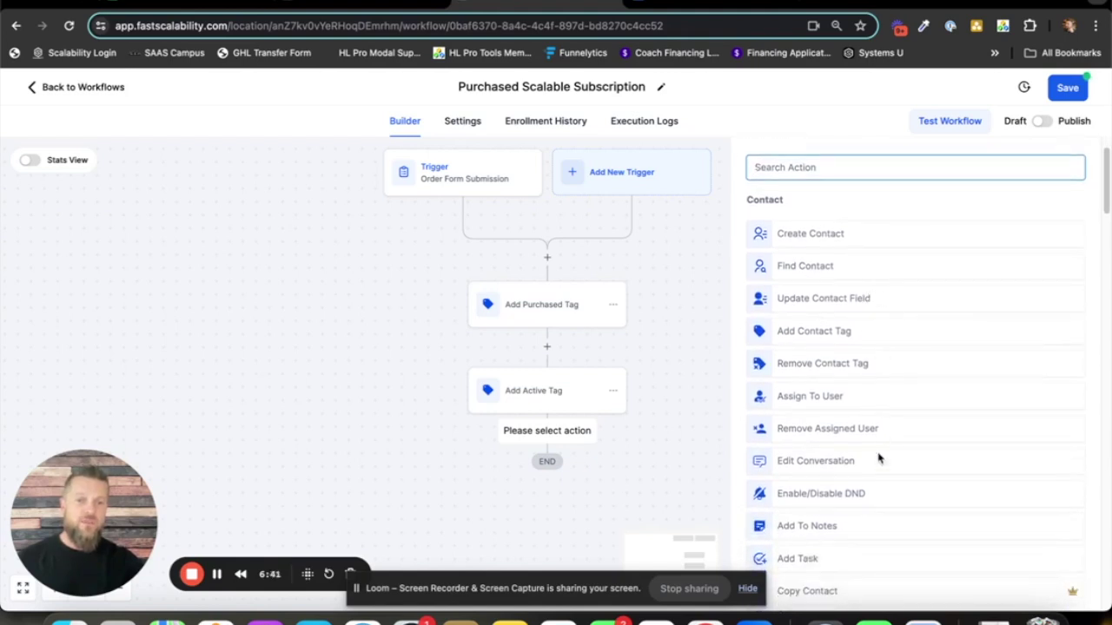
{"action": "scroll", "coordinate": [866, 303], "scroll_direction": "down", "scroll_amount": 5}
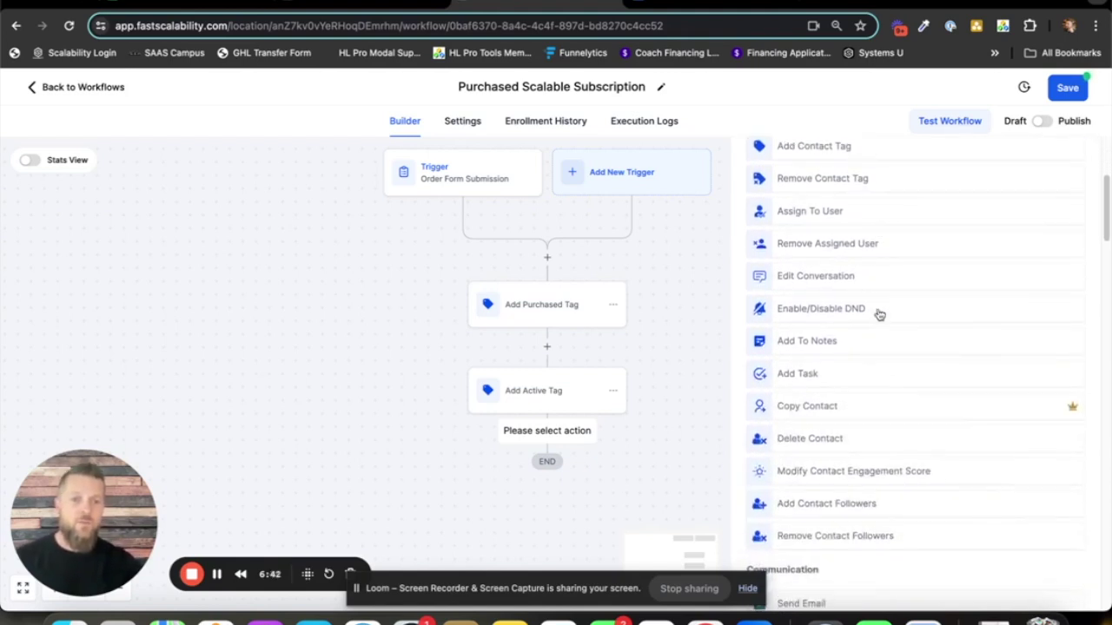
{"action": "scroll", "coordinate": [879, 317], "scroll_direction": "down", "scroll_amount": 10}
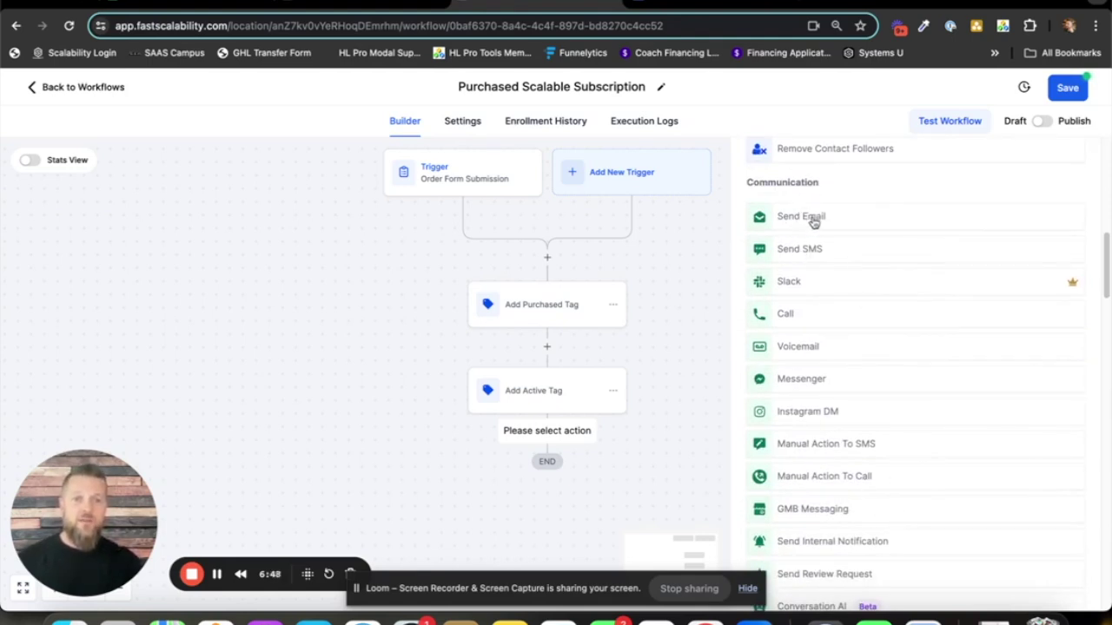
{"action": "scroll", "coordinate": [876, 273], "scroll_direction": "down", "scroll_amount": 10}
{"action": "scroll", "coordinate": [947, 348], "scroll_direction": "down", "scroll_amount": 15}
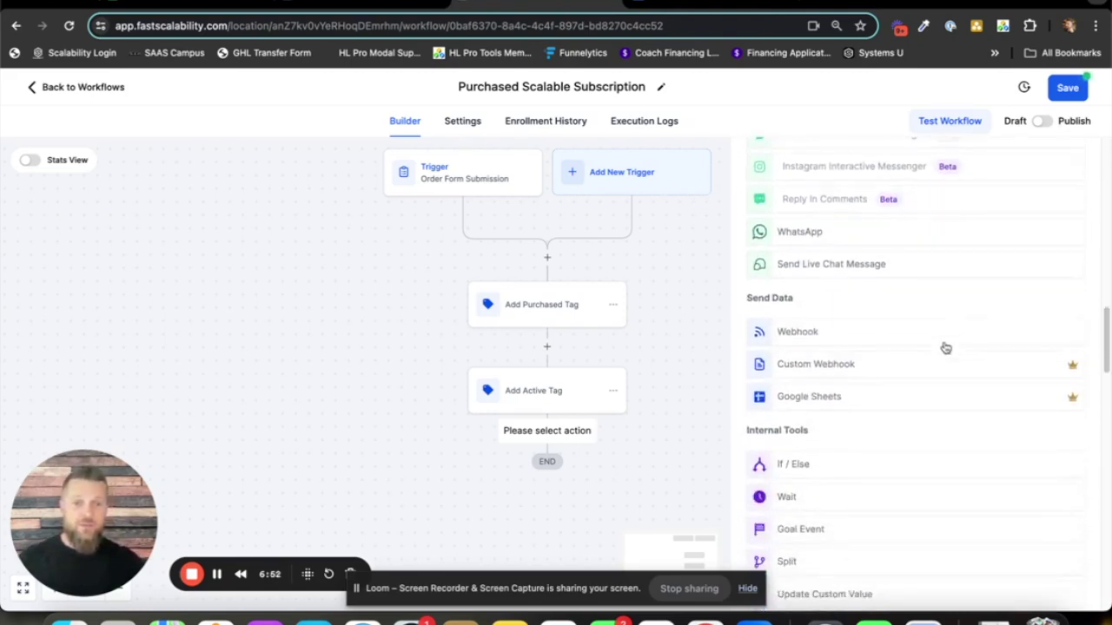
{"action": "scroll", "coordinate": [926, 357], "scroll_direction": "up", "scroll_amount": 20}
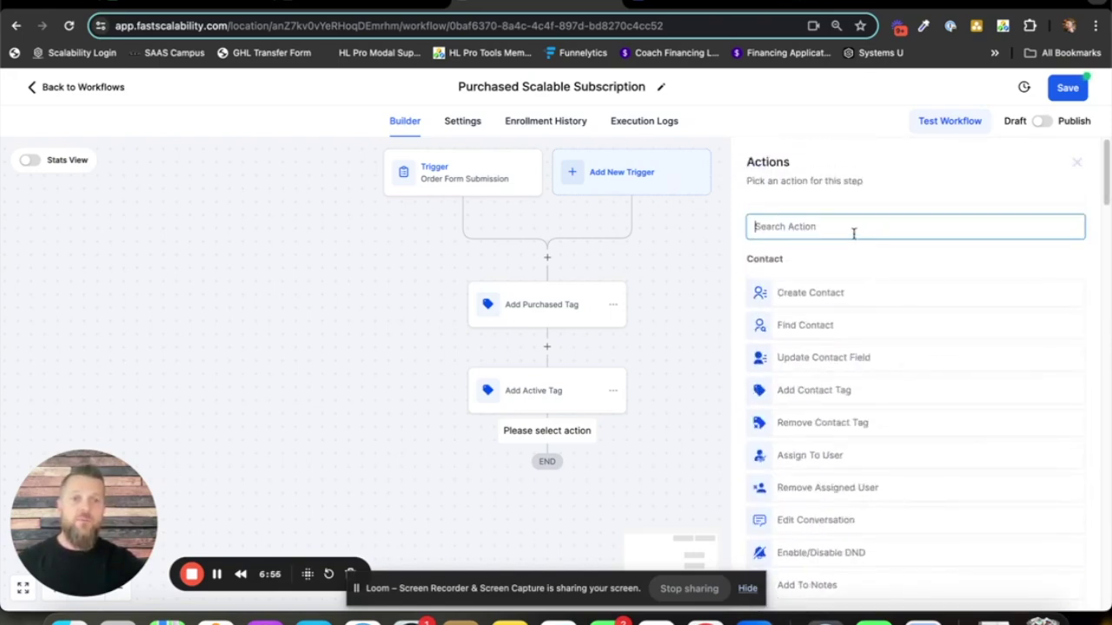
- Make the new step a Send Internal Notification action of type Email
{"action": "type", "text": "interna"}
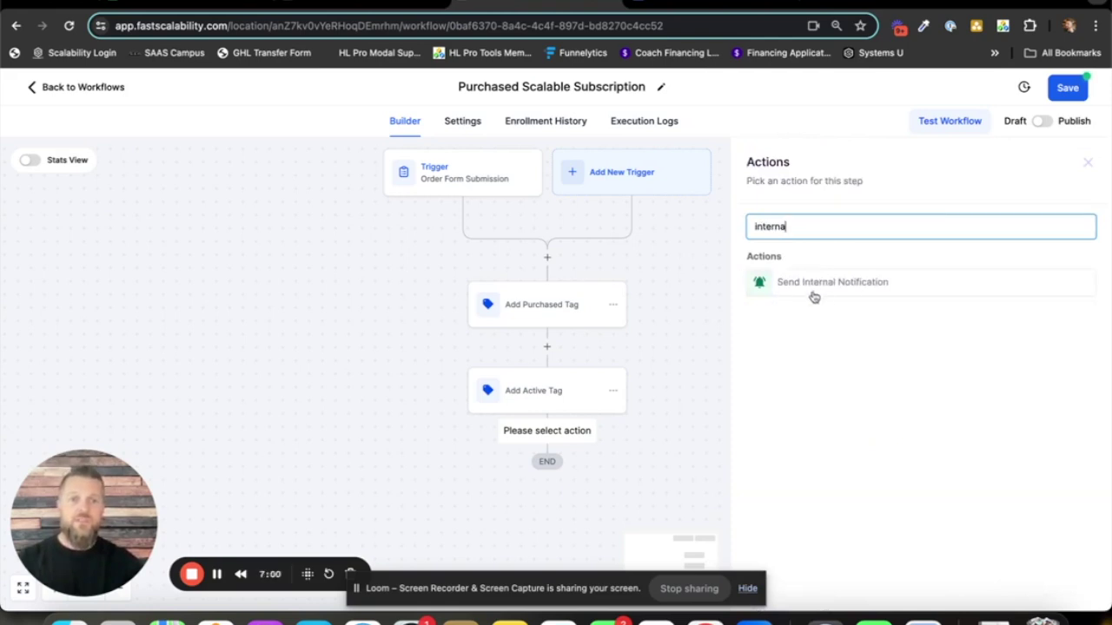
{"action": "left_click", "coordinate": [812, 287]}
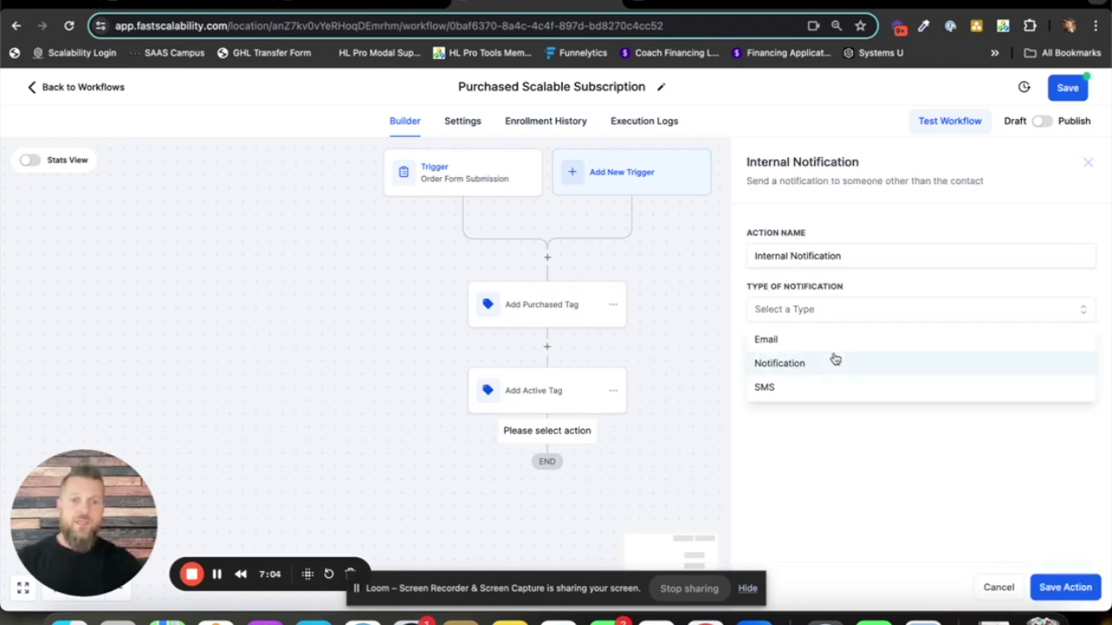
{"action": "left_click", "coordinate": [809, 341]}
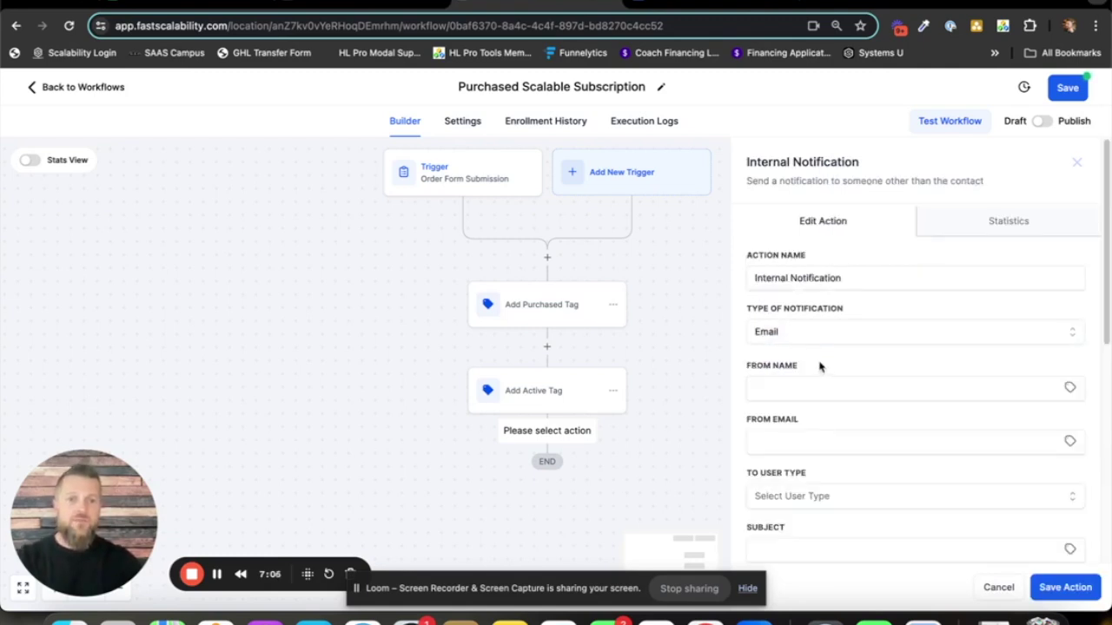
{"action": "scroll", "coordinate": [864, 322], "scroll_direction": "down", "scroll_amount": 1}
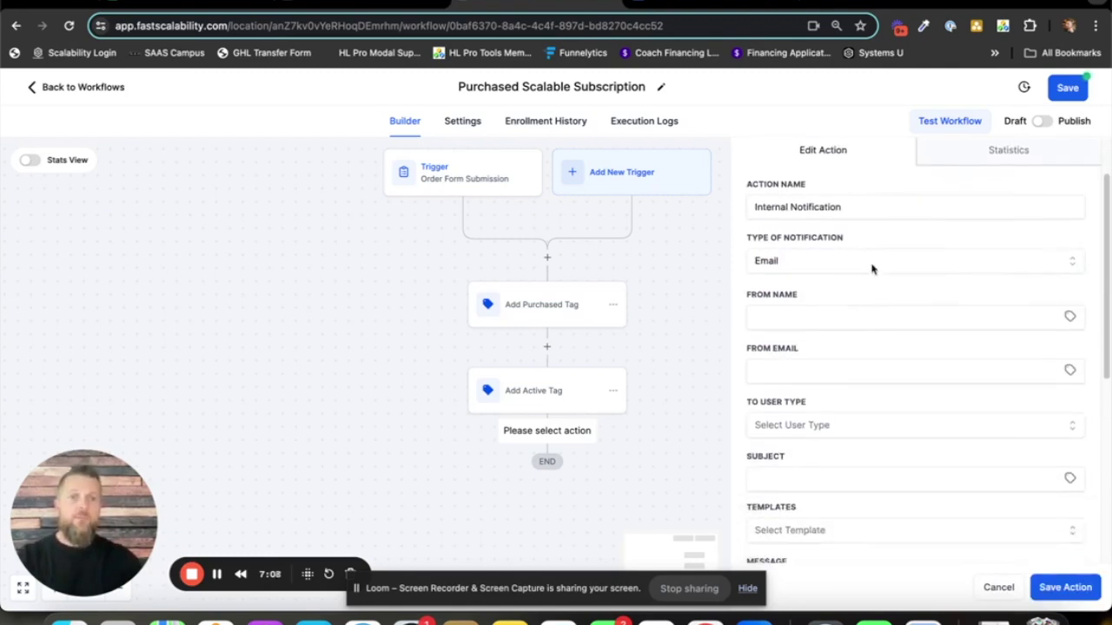
{"action": "scroll", "coordinate": [803, 278], "scroll_direction": "down", "scroll_amount": 1}
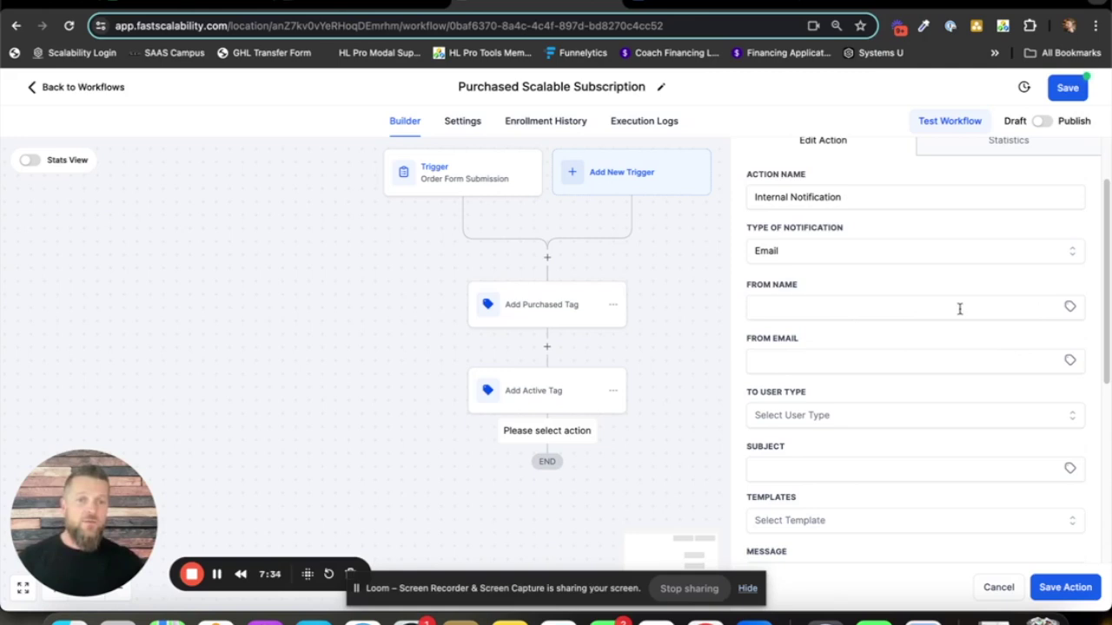
- Set the notification's From Name to the account name value {{location.name}}
{"action": "left_click", "coordinate": [1070, 307]}
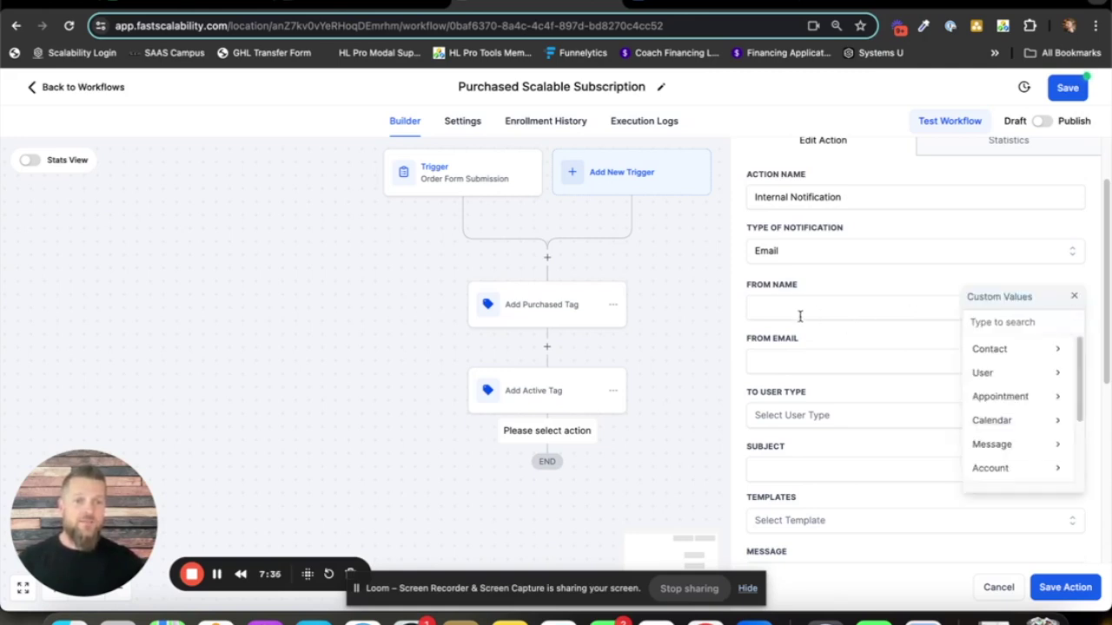
{"action": "left_click", "coordinate": [1010, 471]}
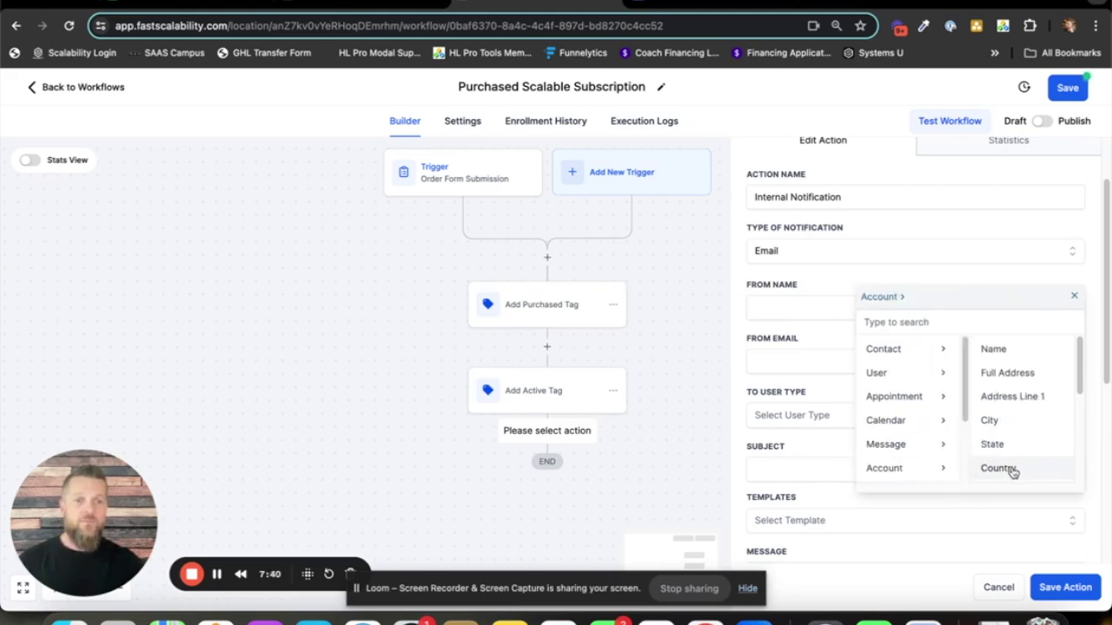
{"action": "left_click", "coordinate": [1011, 352]}
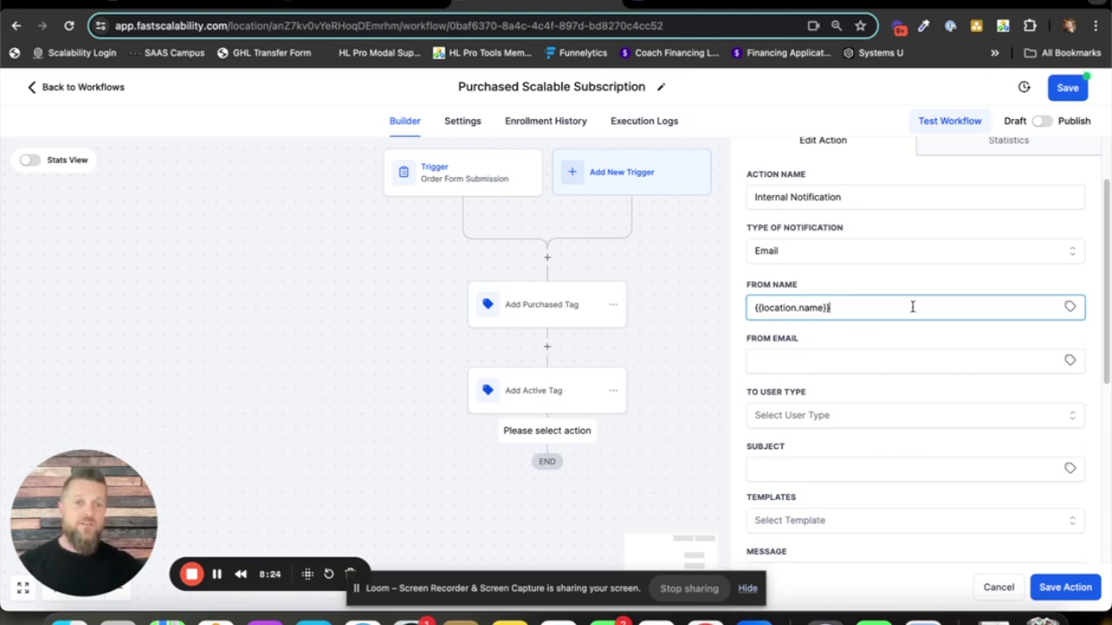
{"action": "type", "text": "aron"}
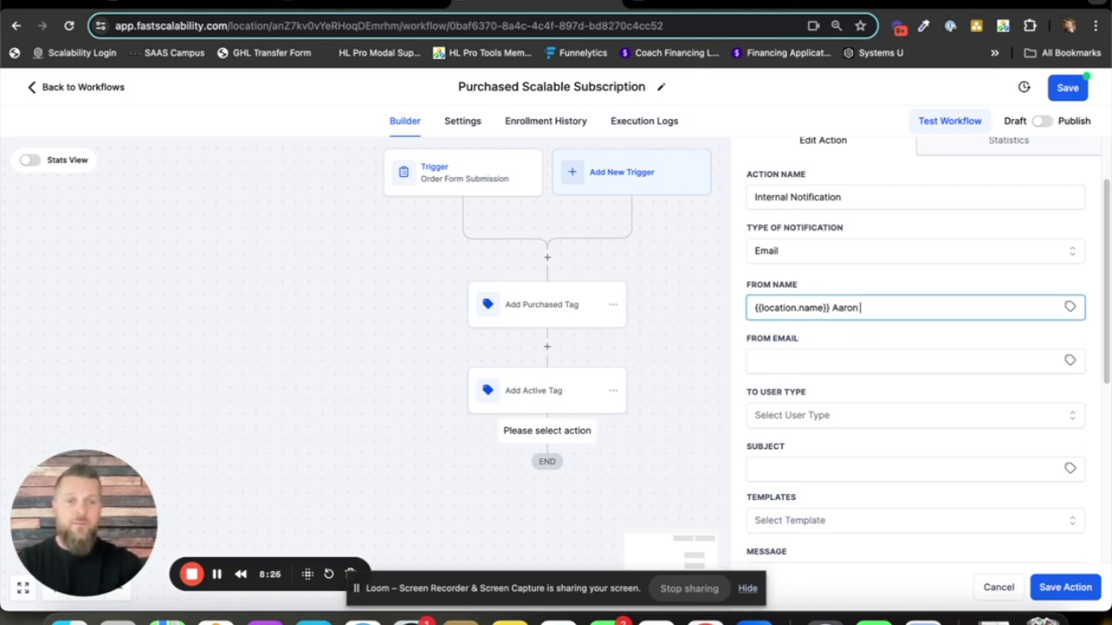
{"action": "left_click", "coordinate": [837, 340]}
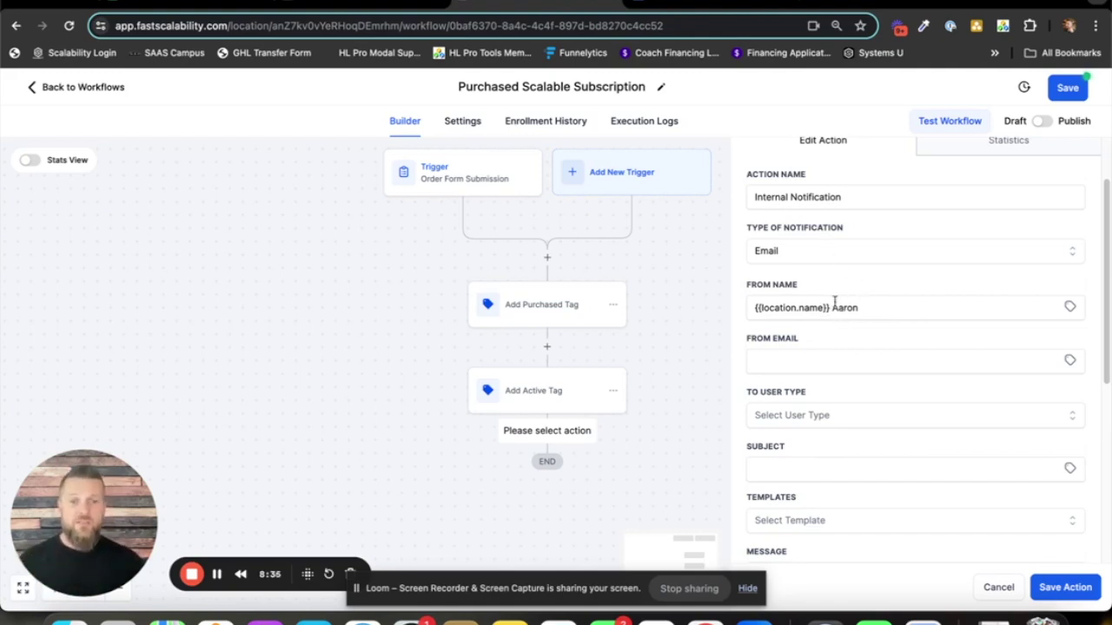
{"action": "left_click_drag", "start_coordinate": [867, 306], "coordinate": [818, 316]}
{"action": "key", "text": "BackSpace"}
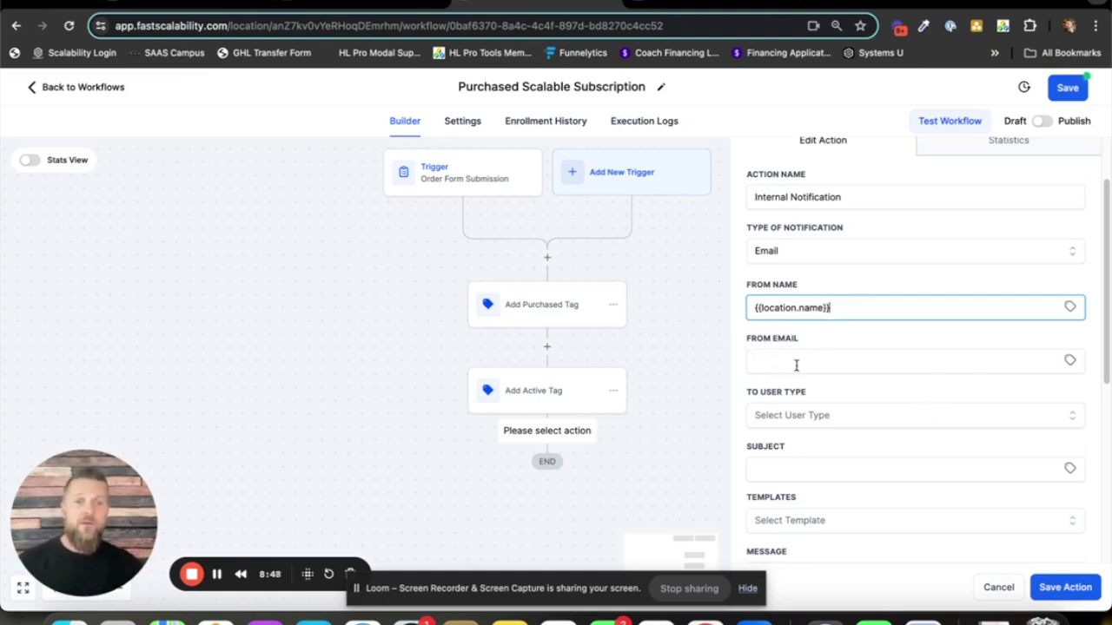
- Set the notification's From Email to the account email value {{location.email}}
{"action": "left_click", "coordinate": [1069, 361]}
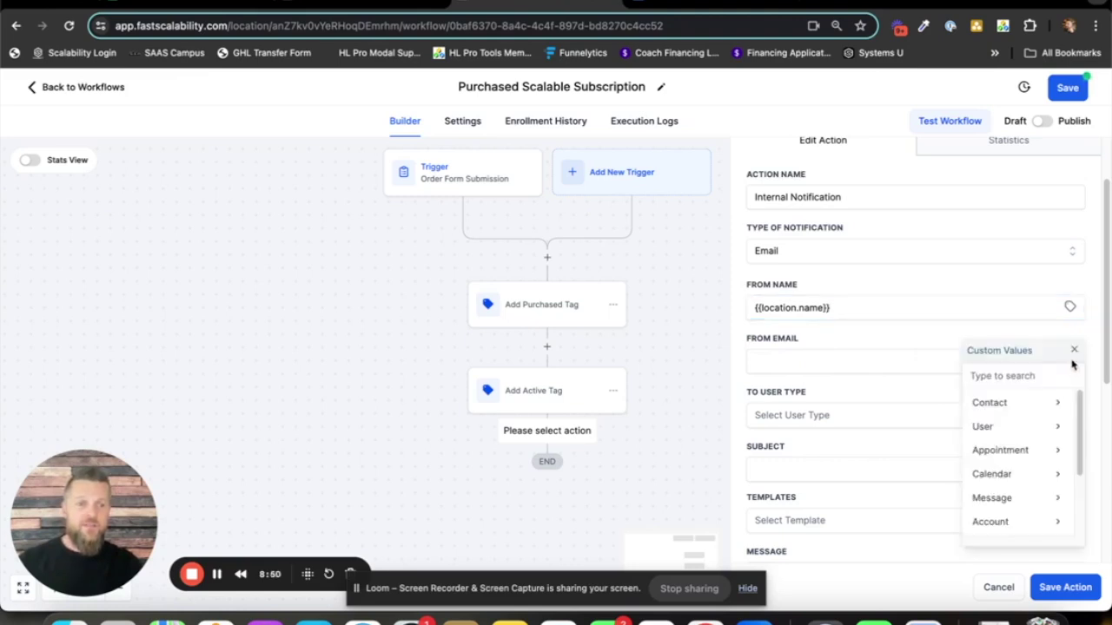
{"action": "left_click", "coordinate": [990, 522]}
{"action": "scroll", "coordinate": [1015, 449], "scroll_direction": "down", "scroll_amount": 3}
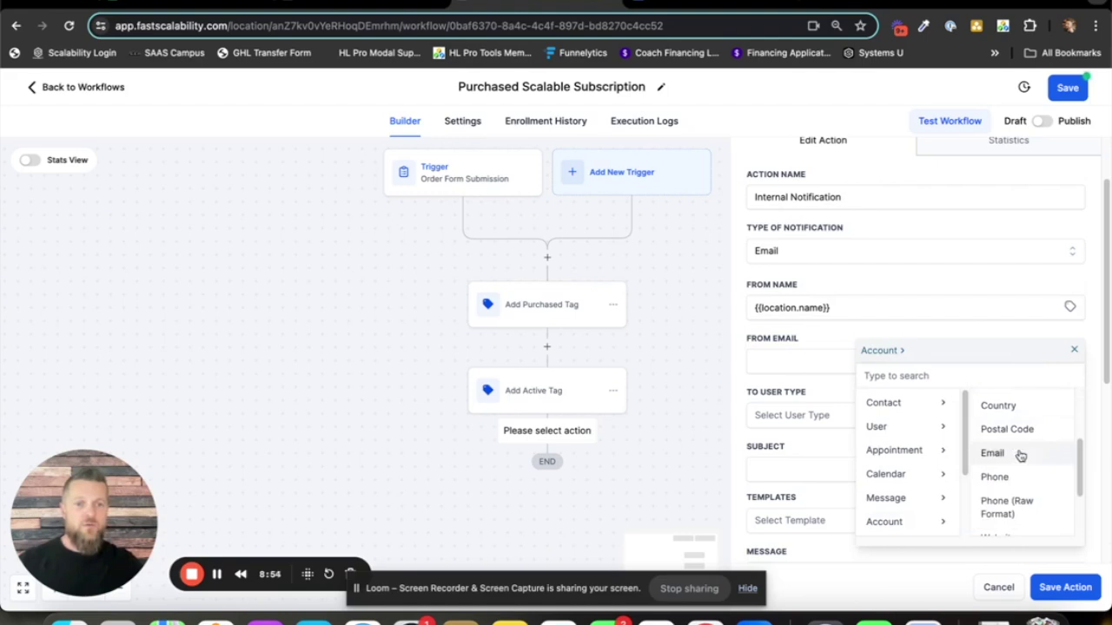
{"action": "left_click", "coordinate": [1010, 455]}
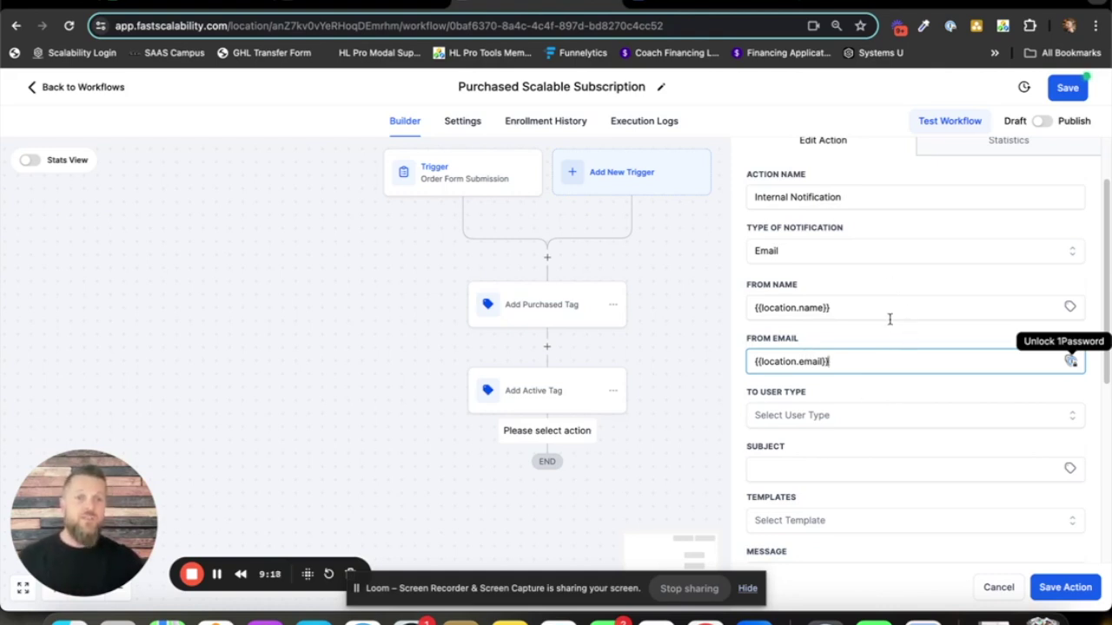
{"action": "scroll", "coordinate": [887, 311], "scroll_direction": "up", "scroll_amount": 2}
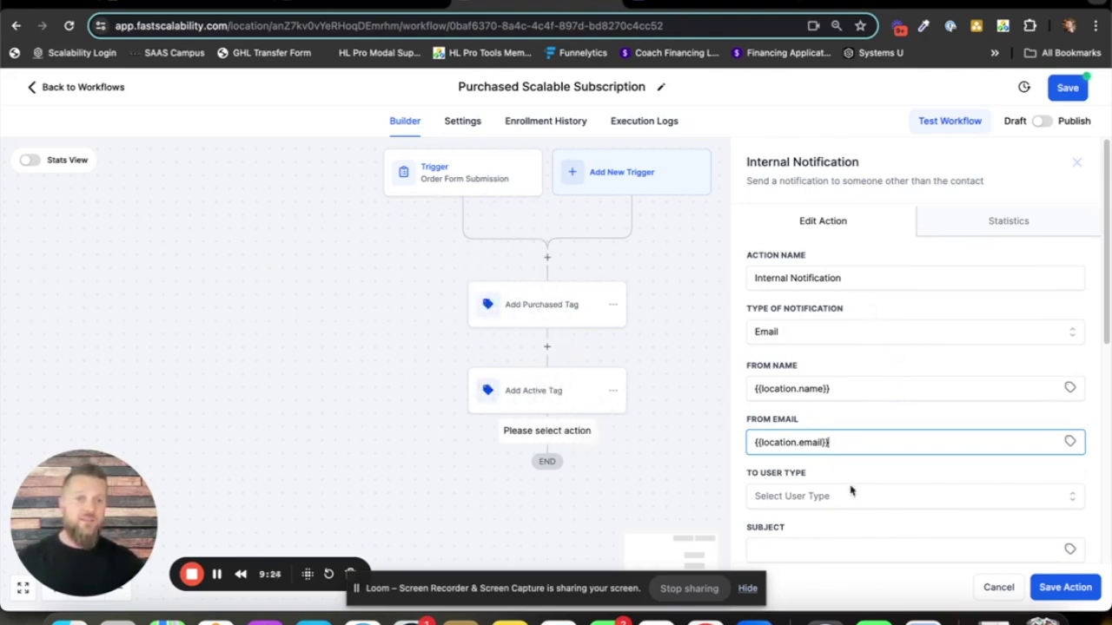
{"action": "scroll", "coordinate": [931, 369], "scroll_direction": "down", "scroll_amount": 3}
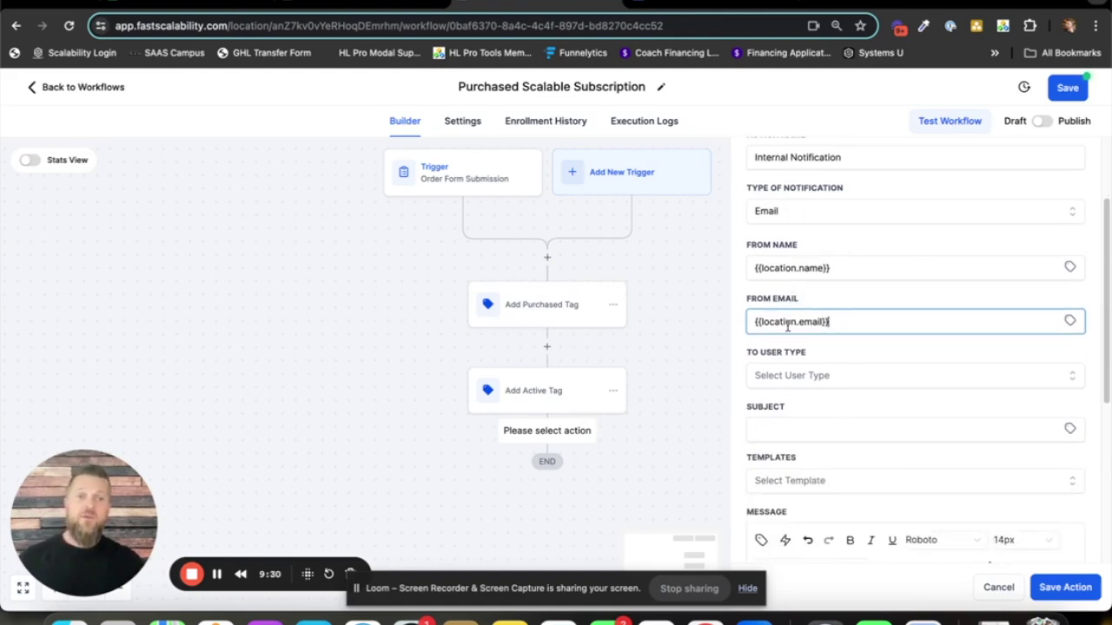
{"action": "scroll", "coordinate": [864, 334], "scroll_direction": "down", "scroll_amount": 1}
{"action": "scroll", "coordinate": [864, 336], "scroll_direction": "down", "scroll_amount": 1}
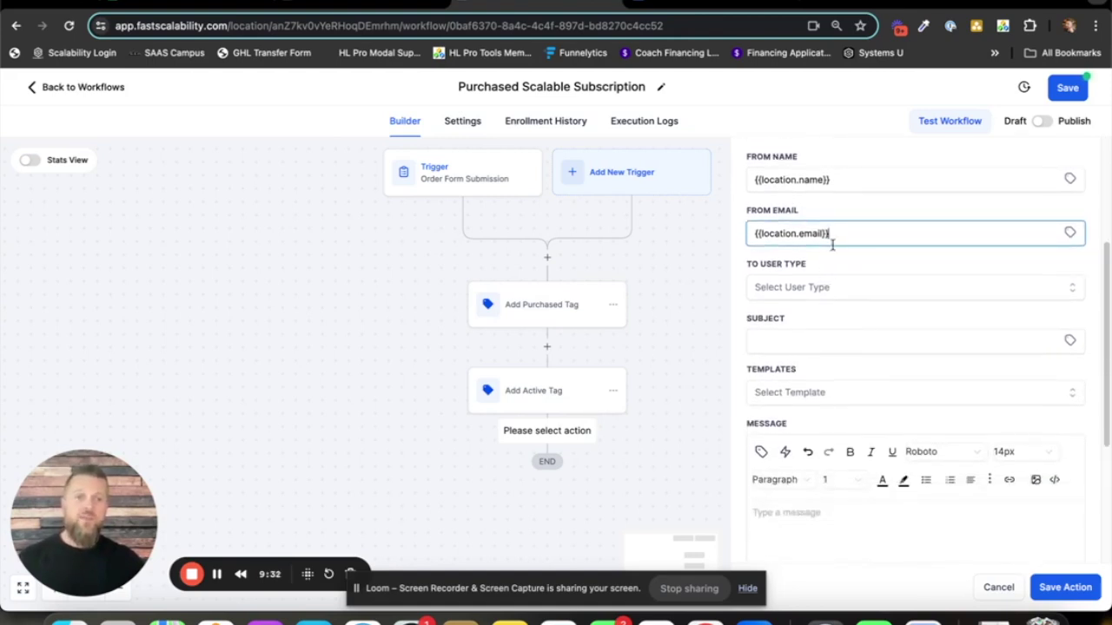
{"action": "scroll", "coordinate": [847, 278], "scroll_direction": "down", "scroll_amount": 1}
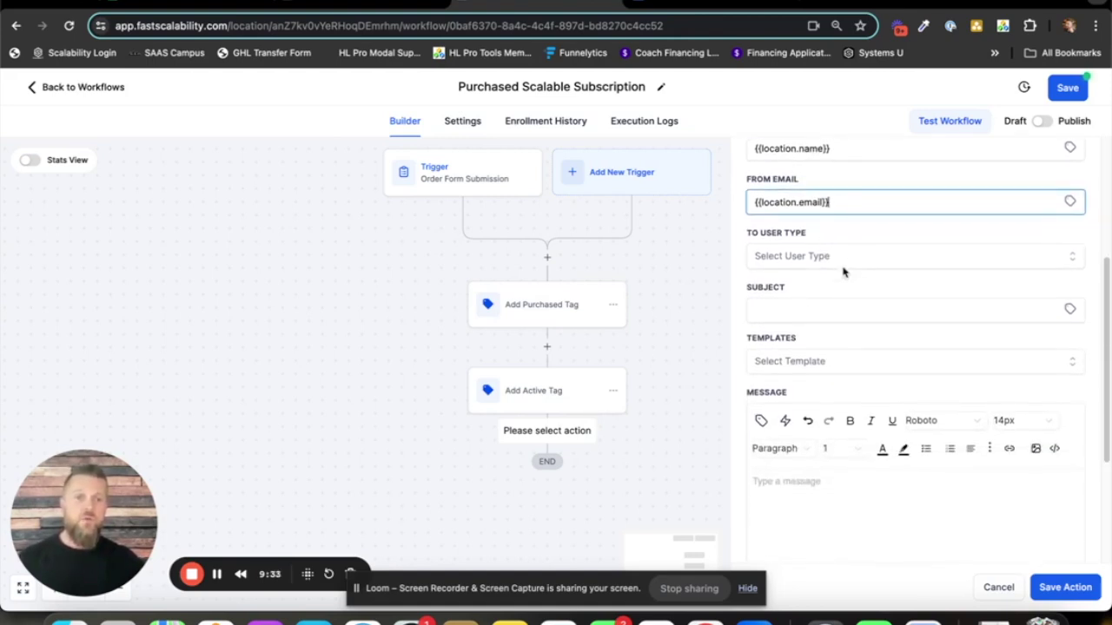
- Set the notification's To User Type to Custom Email
{"action": "left_click", "coordinate": [797, 259]}
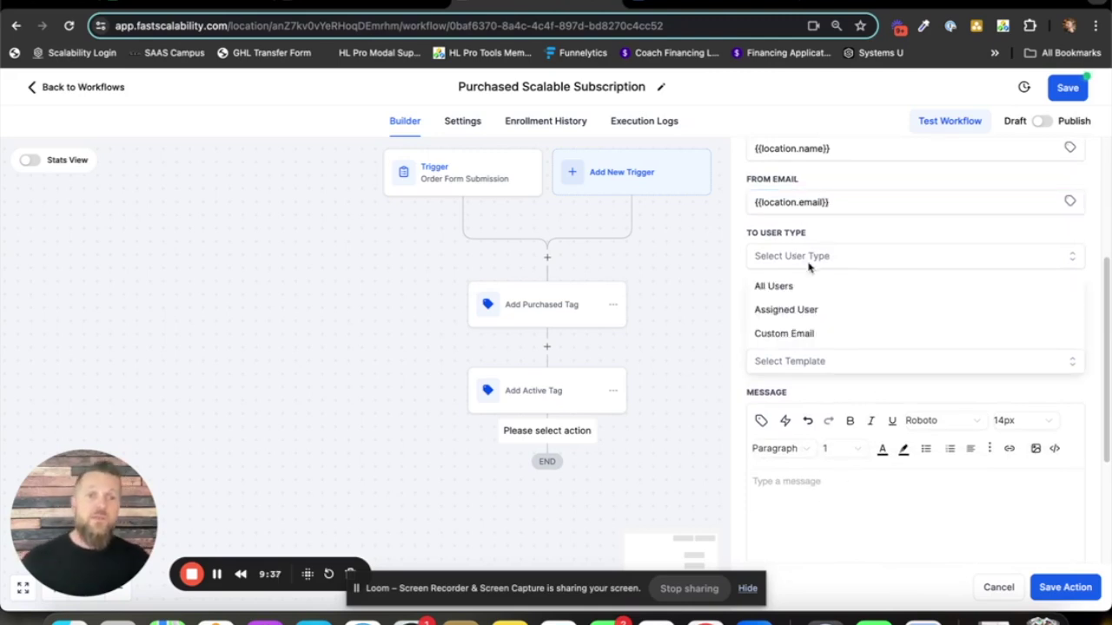
{"action": "left_click", "coordinate": [806, 310]}
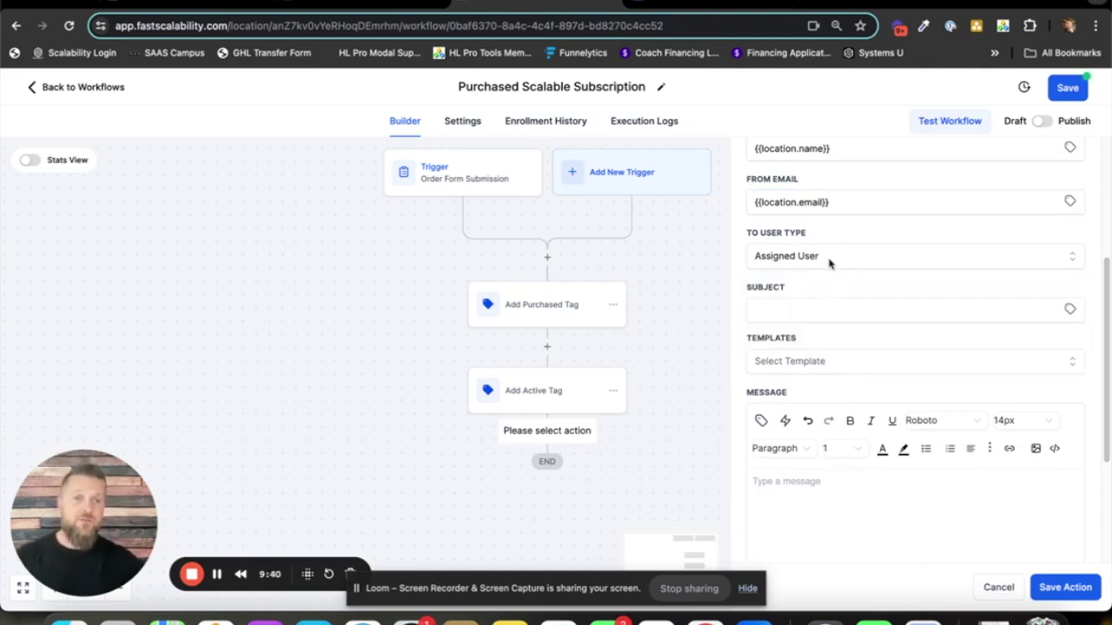
{"action": "left_click", "coordinate": [829, 258]}
{"action": "left_click", "coordinate": [801, 331]}
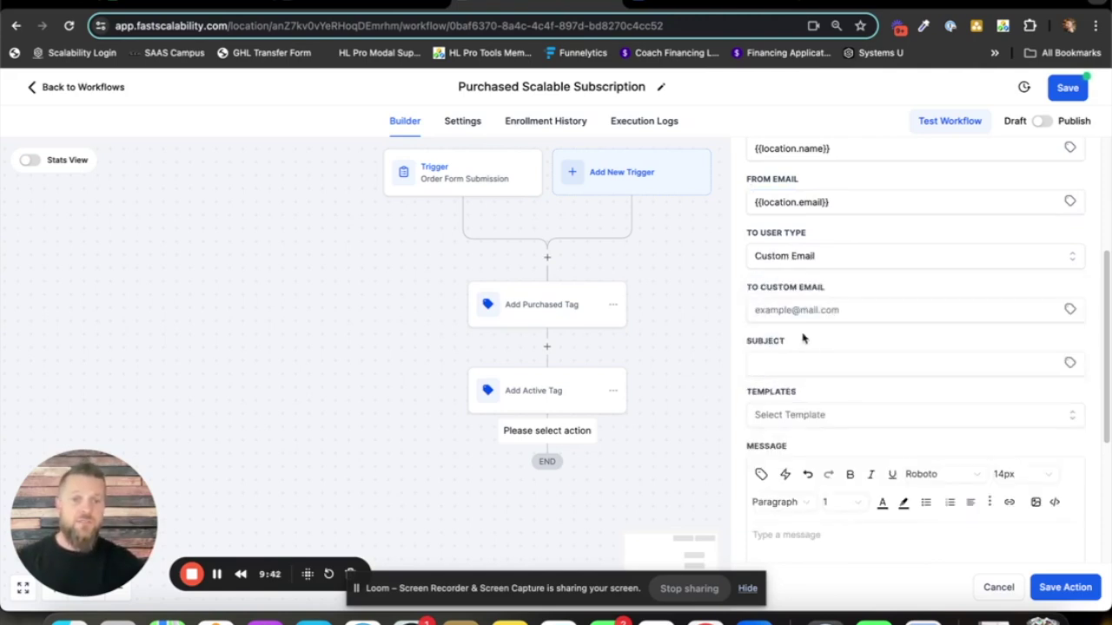
{"action": "left_click", "coordinate": [826, 257]}
{"action": "left_click", "coordinate": [810, 289]}
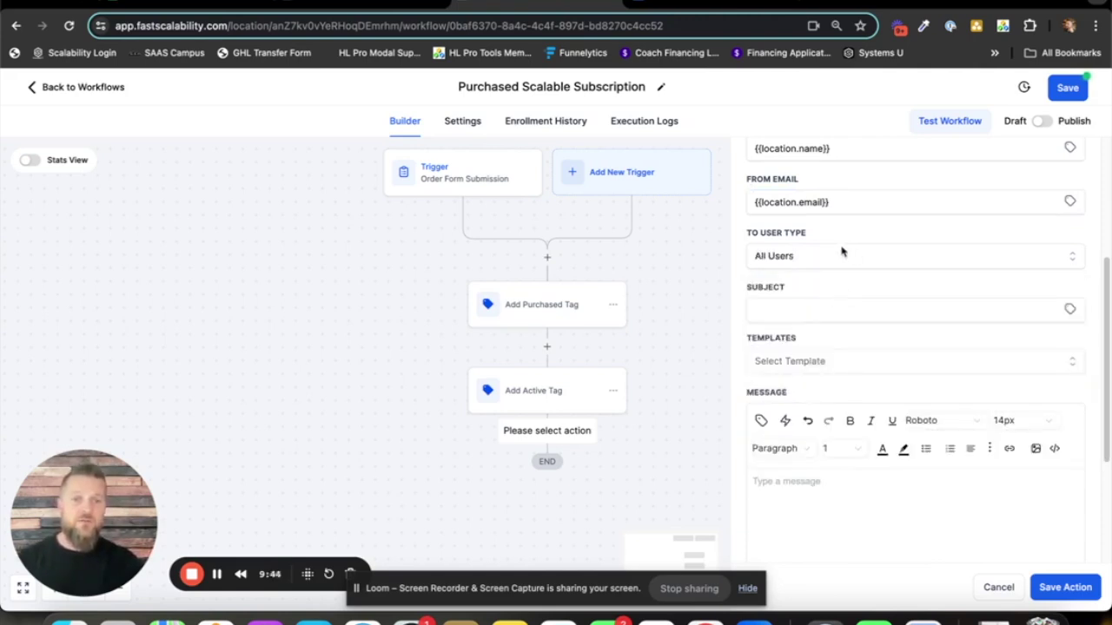
{"action": "left_click", "coordinate": [840, 256]}
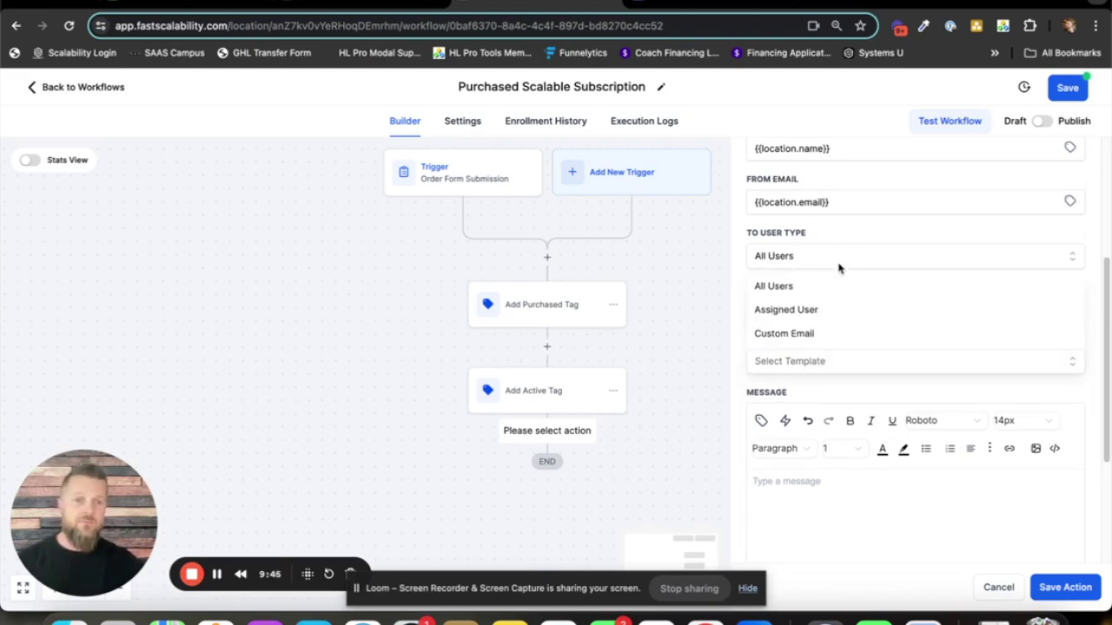
{"action": "left_click", "coordinate": [800, 332]}
- Enter the company's support e-mail address as the custom recipient
{"action": "left_click", "coordinate": [821, 312]}
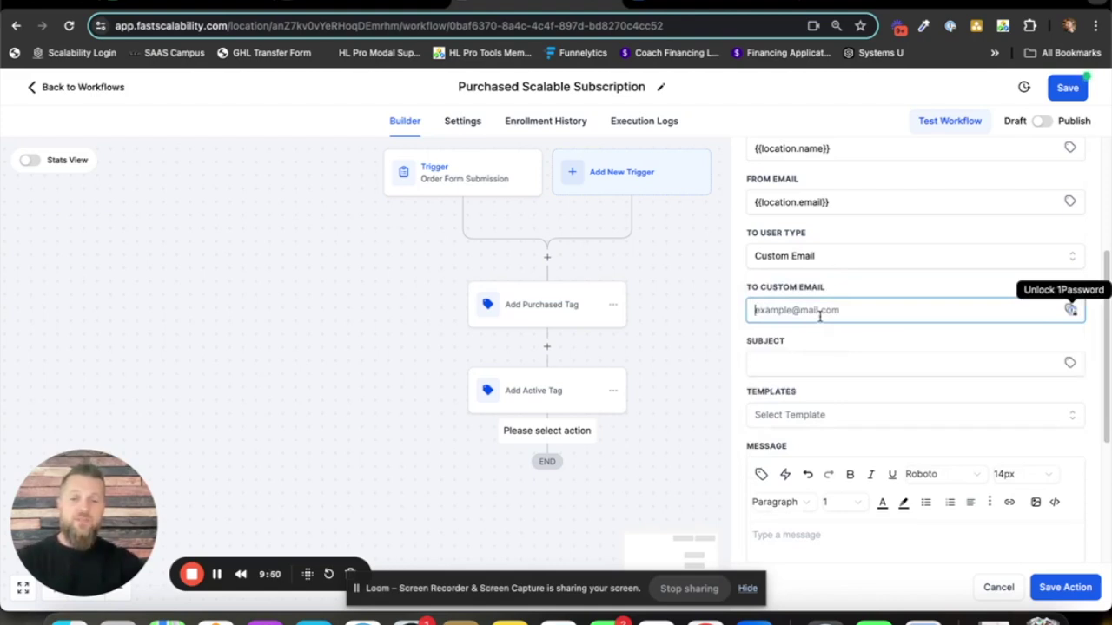
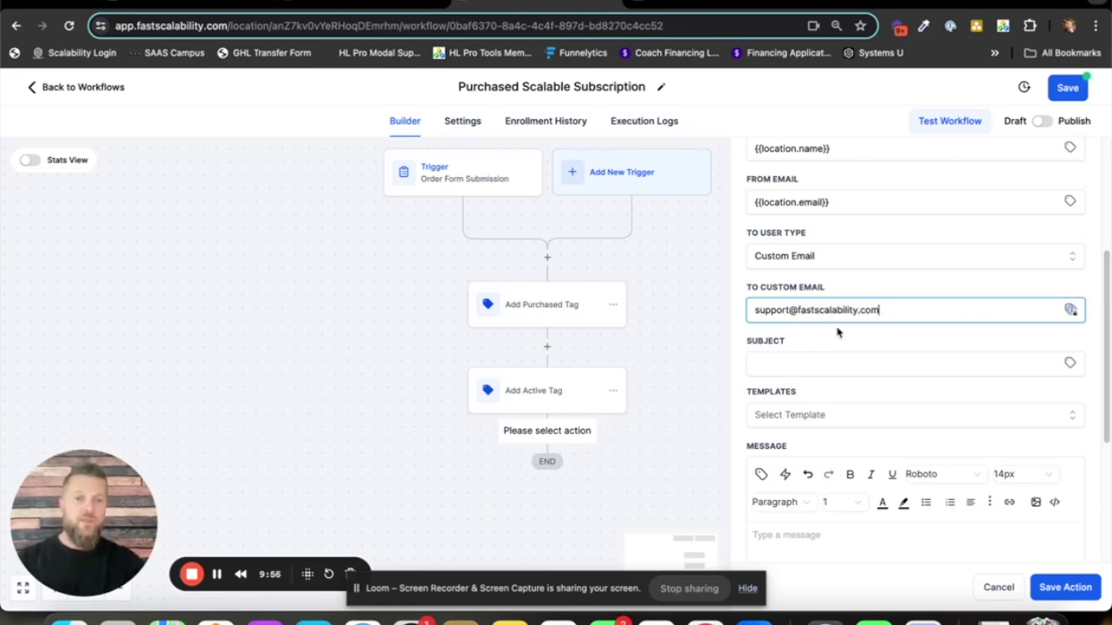
{"action": "scroll", "coordinate": [857, 335], "scroll_direction": "down", "scroll_amount": 2}
{"action": "left_click", "coordinate": [846, 296]}
{"action": "scroll", "coordinate": [850, 310], "scroll_direction": "down", "scroll_amount": 1}
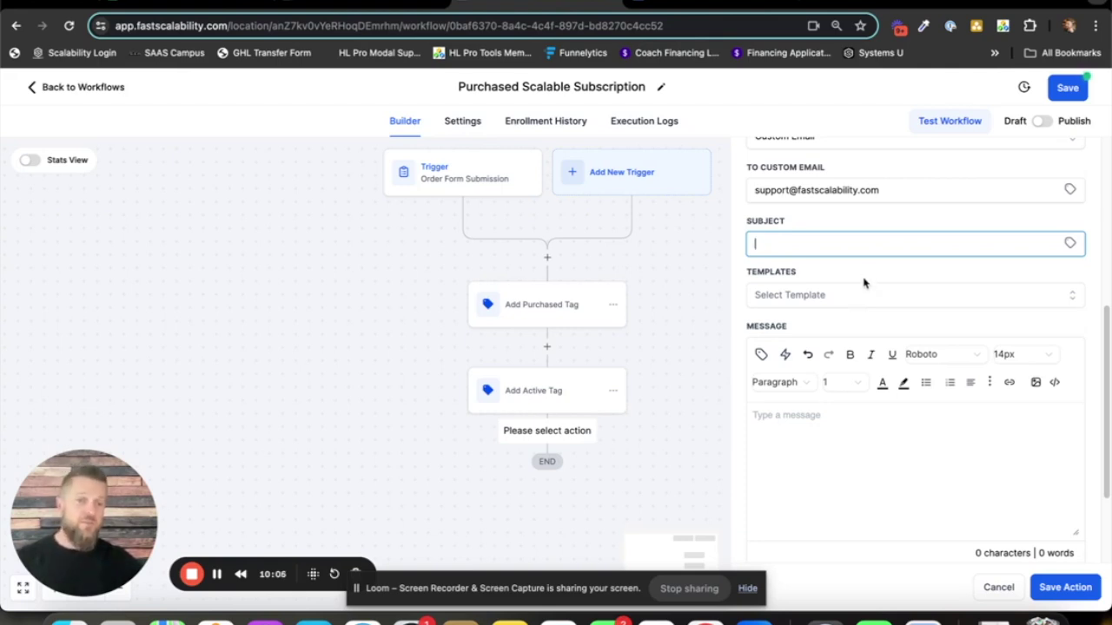
- Set the subject to '{{contact.name}} Just Joined Your Scalable Subscription!'
{"action": "left_click", "coordinate": [1073, 248]}
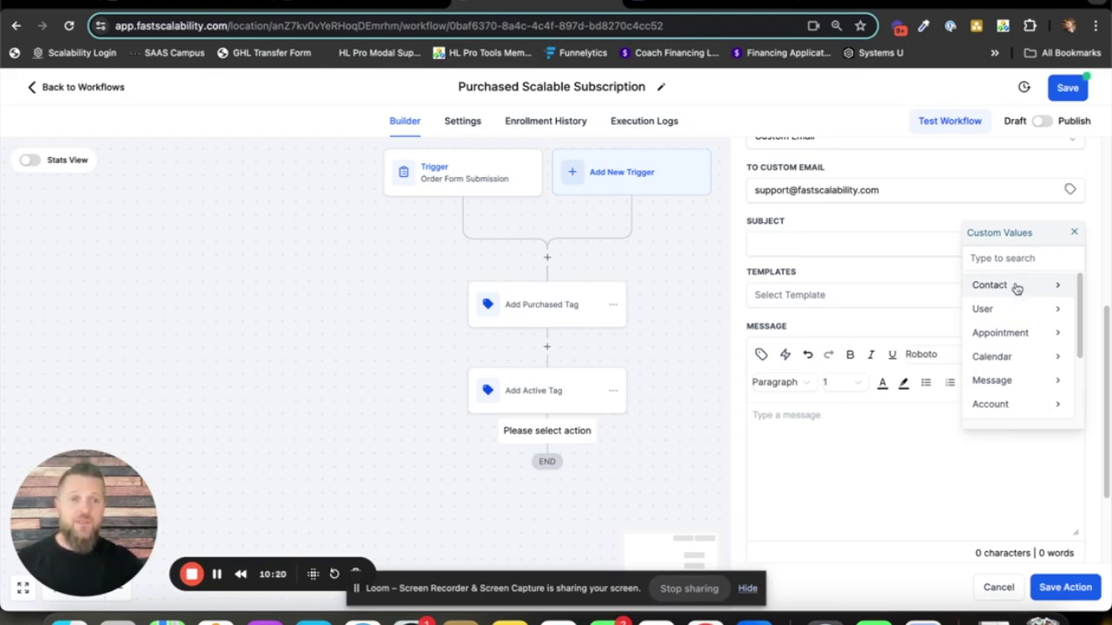
{"action": "left_click", "coordinate": [1008, 288]}
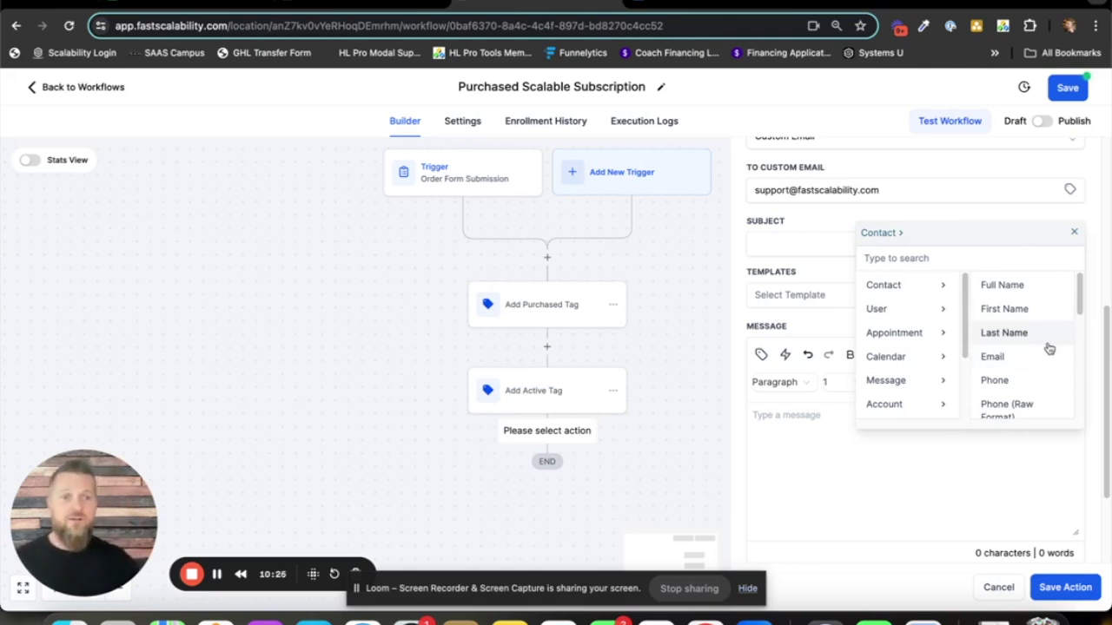
{"action": "left_click", "coordinate": [1017, 288]}
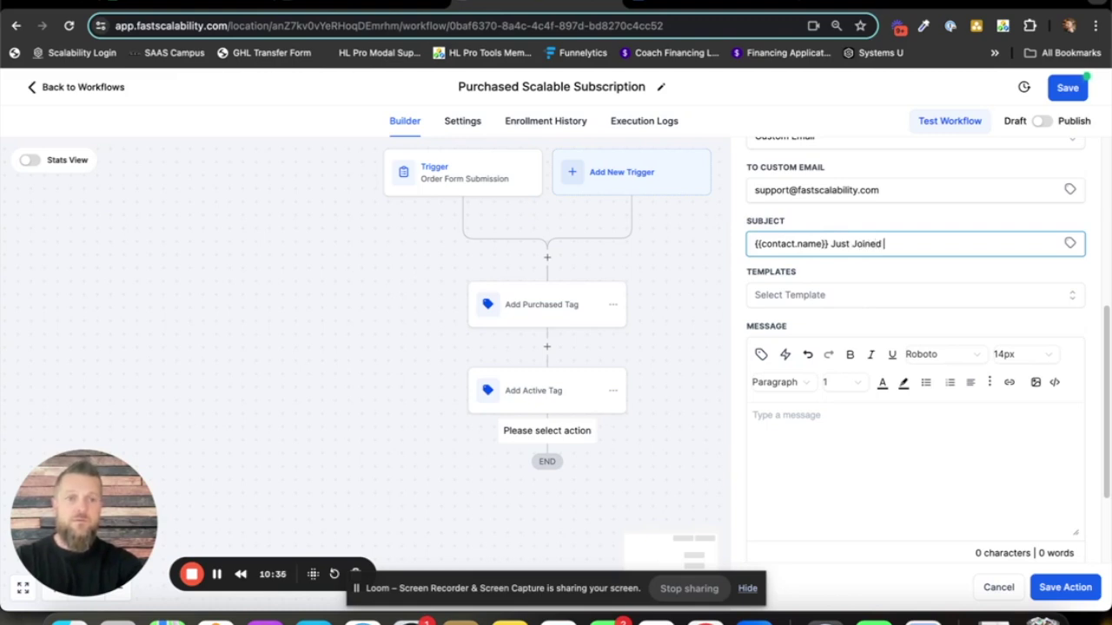
{"action": "type", "text": "Scalab"}
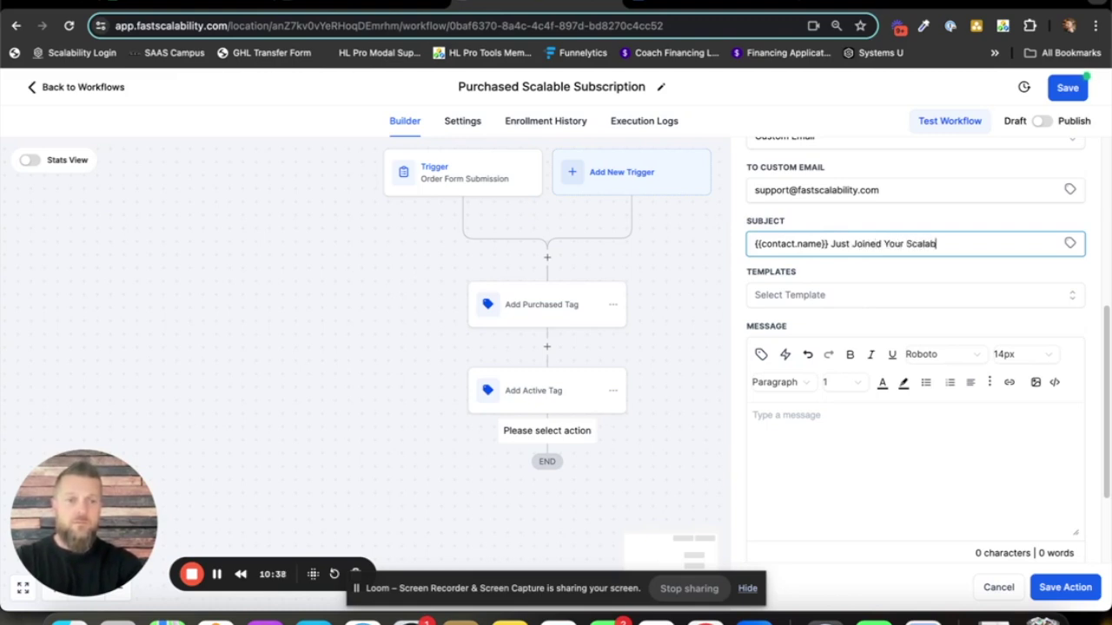
{"action": "type", "text": "le Subscription!"}
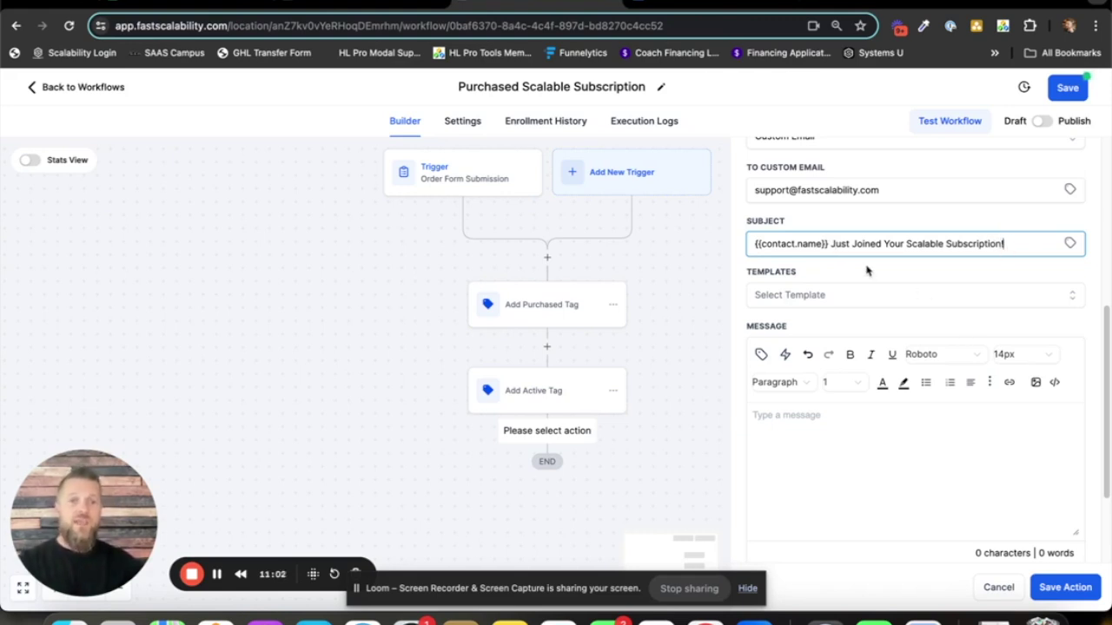
{"action": "left_click", "coordinate": [867, 443]}
{"action": "scroll", "coordinate": [896, 448], "scroll_direction": "down", "scroll_amount": 1}
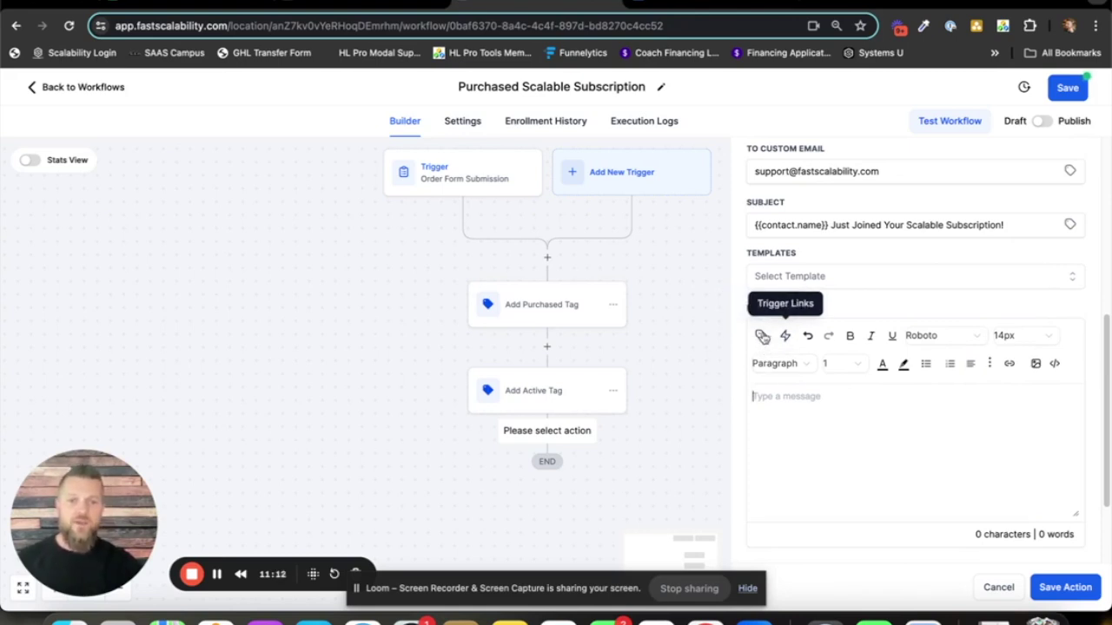
- Write the message 'Congrats!!! {{contact.name}} just signed up for your Scalable Subscription!'
{"action": "left_click", "coordinate": [761, 336]}
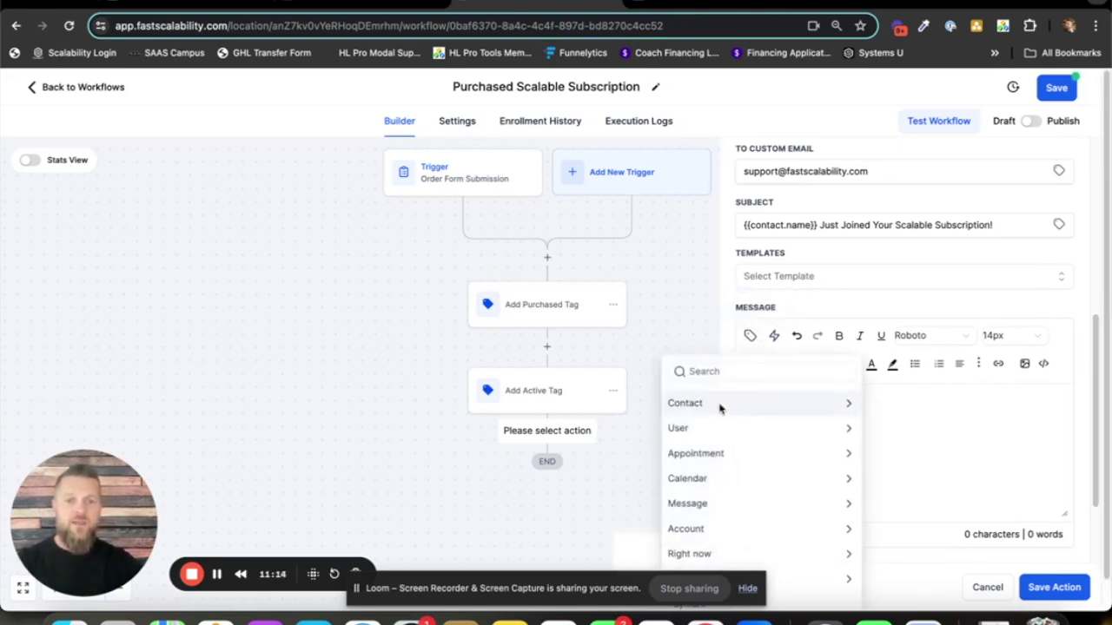
{"action": "left_click", "coordinate": [720, 405]}
{"action": "left_click", "coordinate": [738, 425]}
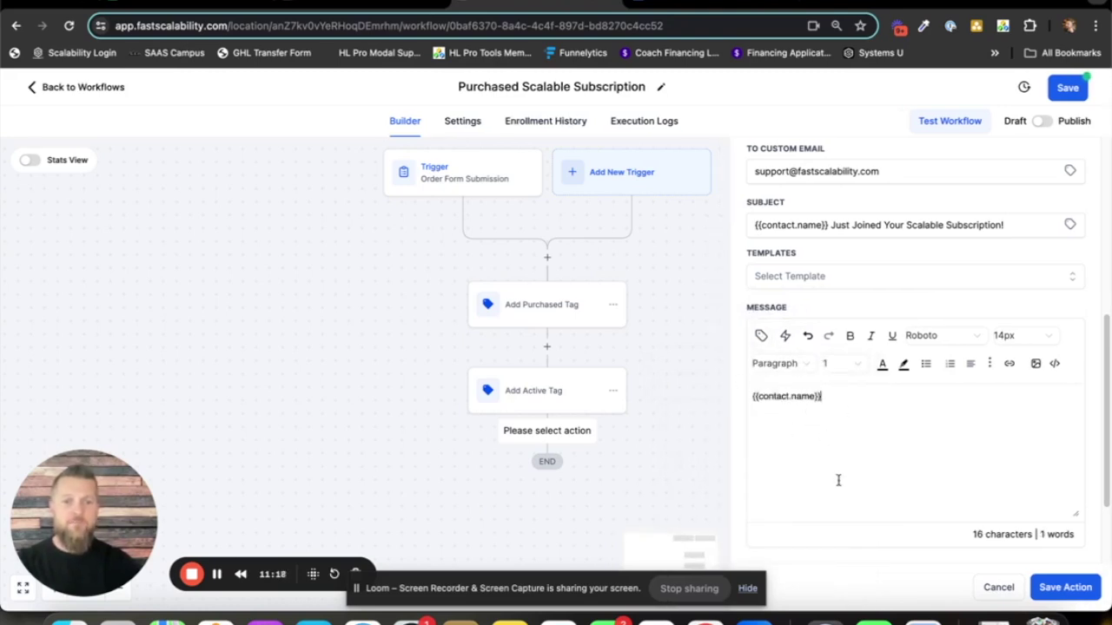
{"action": "type", "text": "just si"}
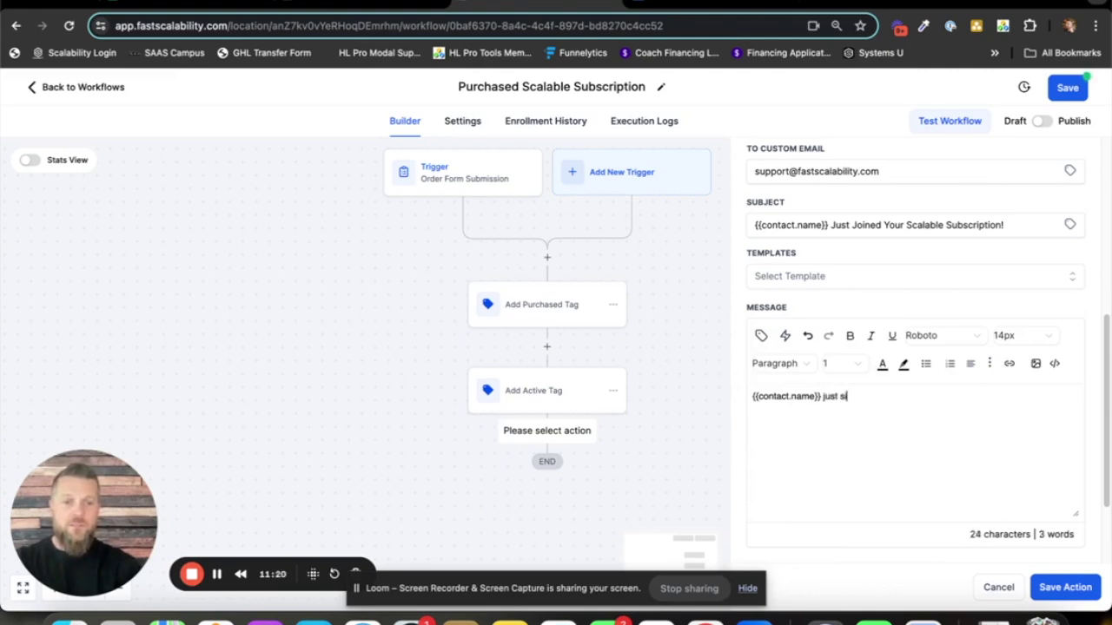
{"action": "type", "text": "gned up for your Scala"}
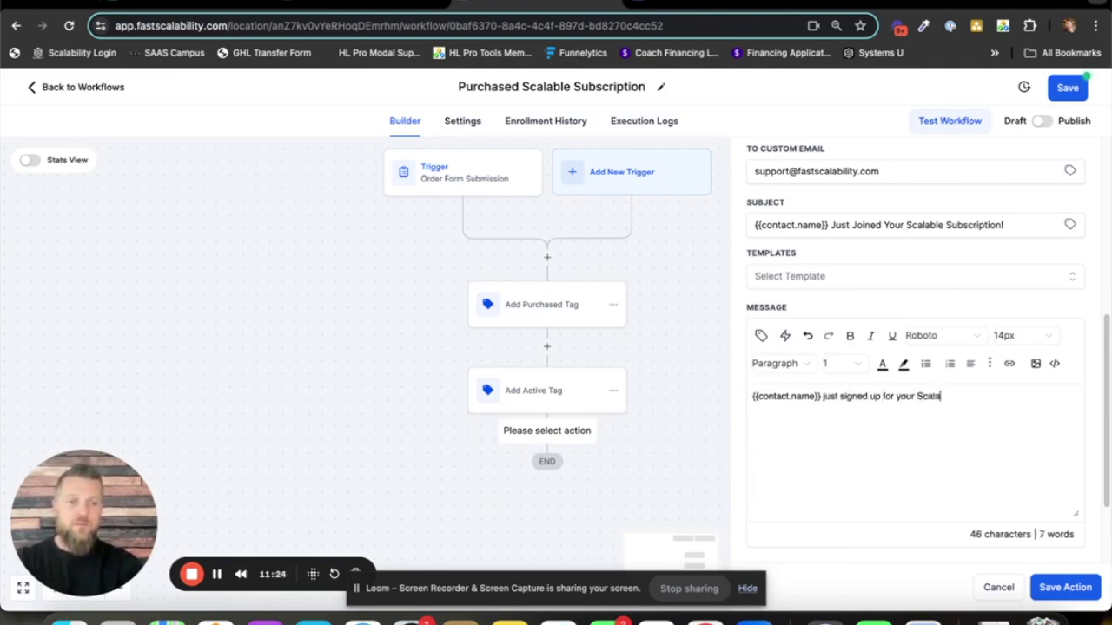
{"action": "type", "text": "ble Su"}
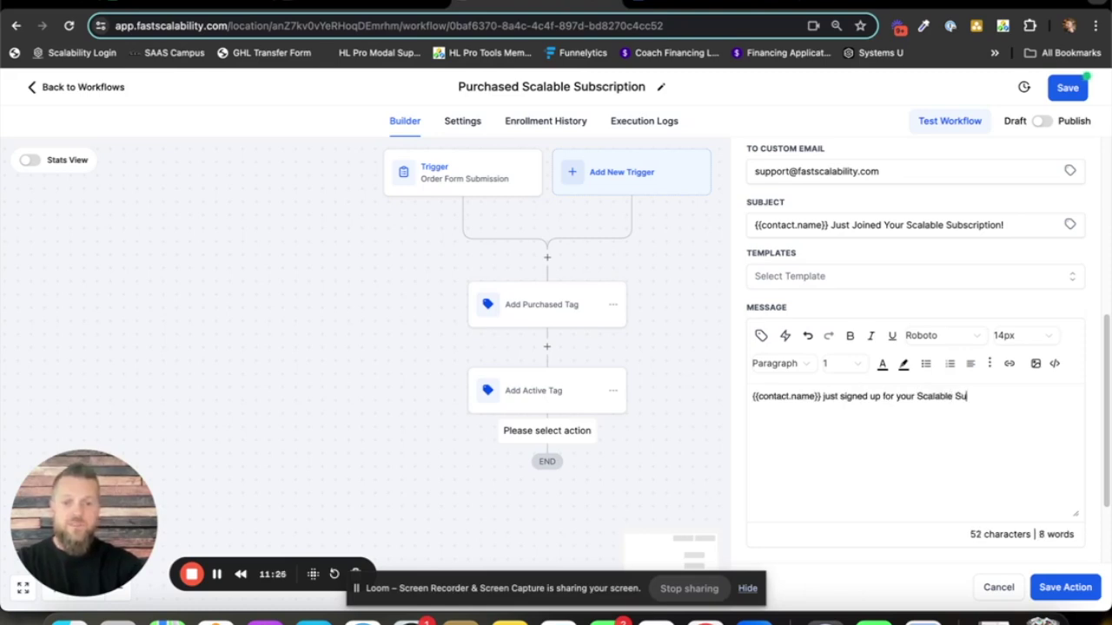
{"action": "type", "text": "bscription."}
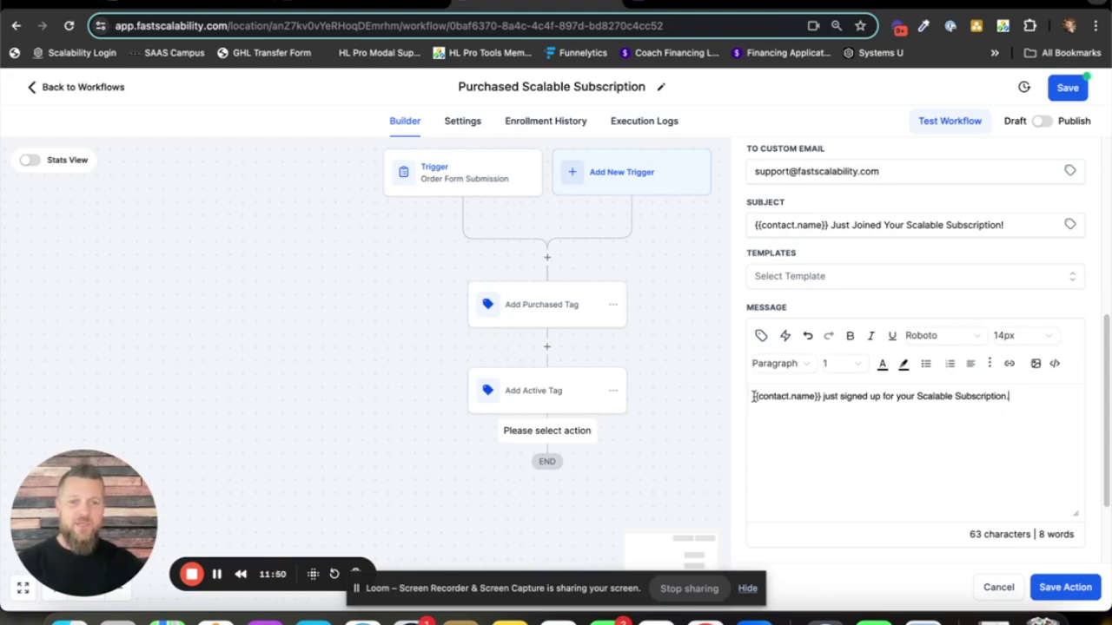
{"action": "type", "text": "Congrats!!!"}
{"action": "left_click", "coordinate": [962, 450]}
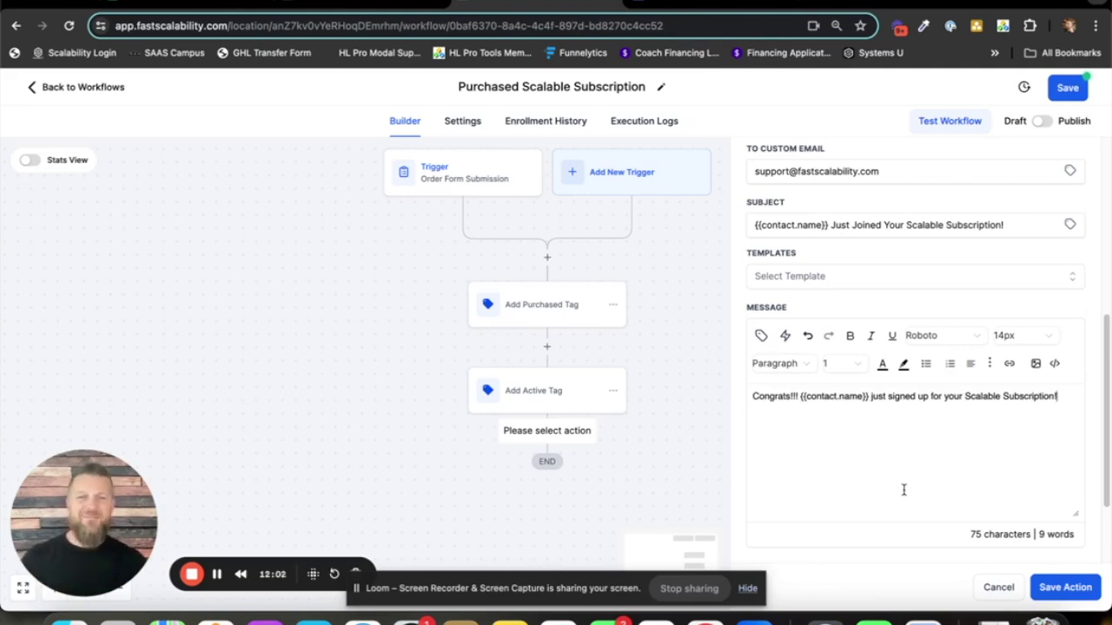
{"action": "scroll", "coordinate": [941, 448], "scroll_direction": "up", "scroll_amount": 1}
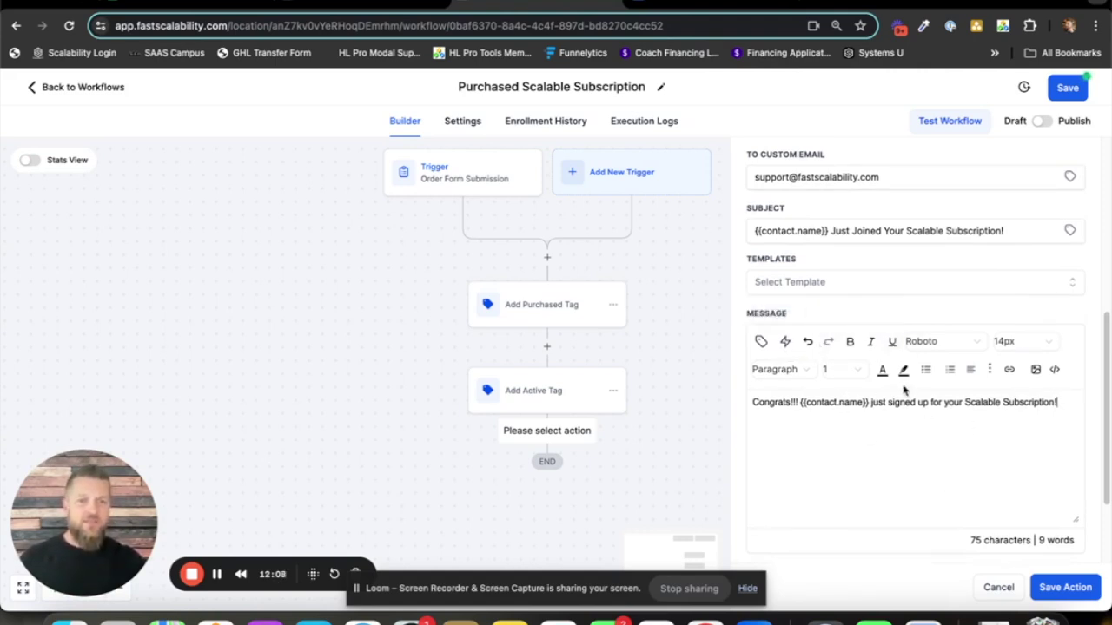
- Format the whole notification message in Arial at 16px
{"action": "triple_click", "coordinate": [893, 408]}
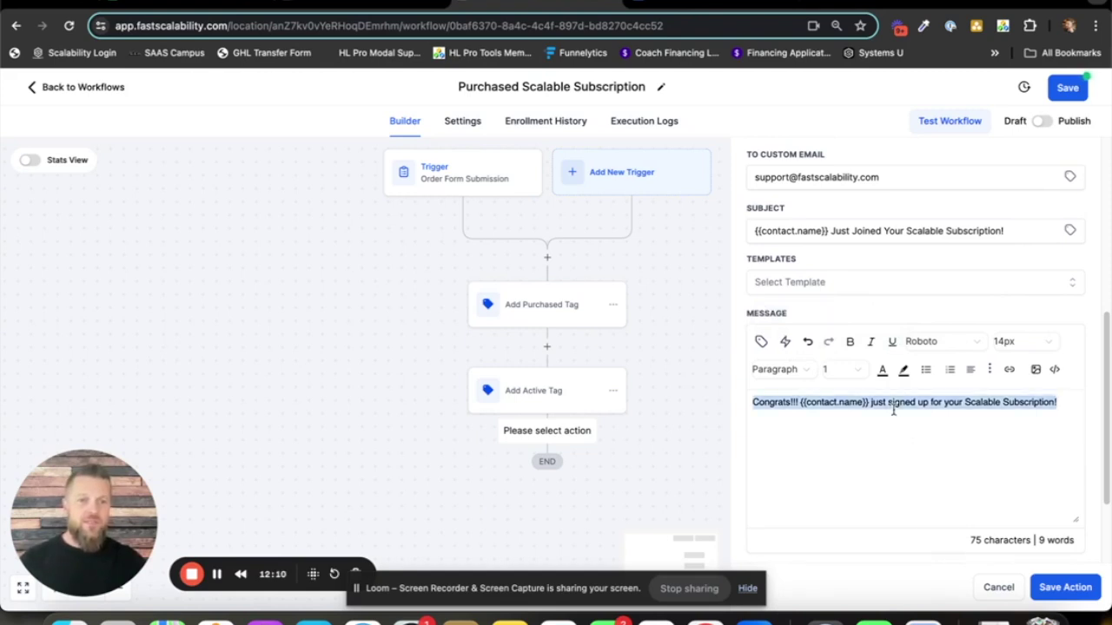
{"action": "left_click", "coordinate": [978, 348]}
{"action": "scroll", "coordinate": [948, 469], "scroll_direction": "down", "scroll_amount": 2}
{"action": "left_click", "coordinate": [948, 486]}
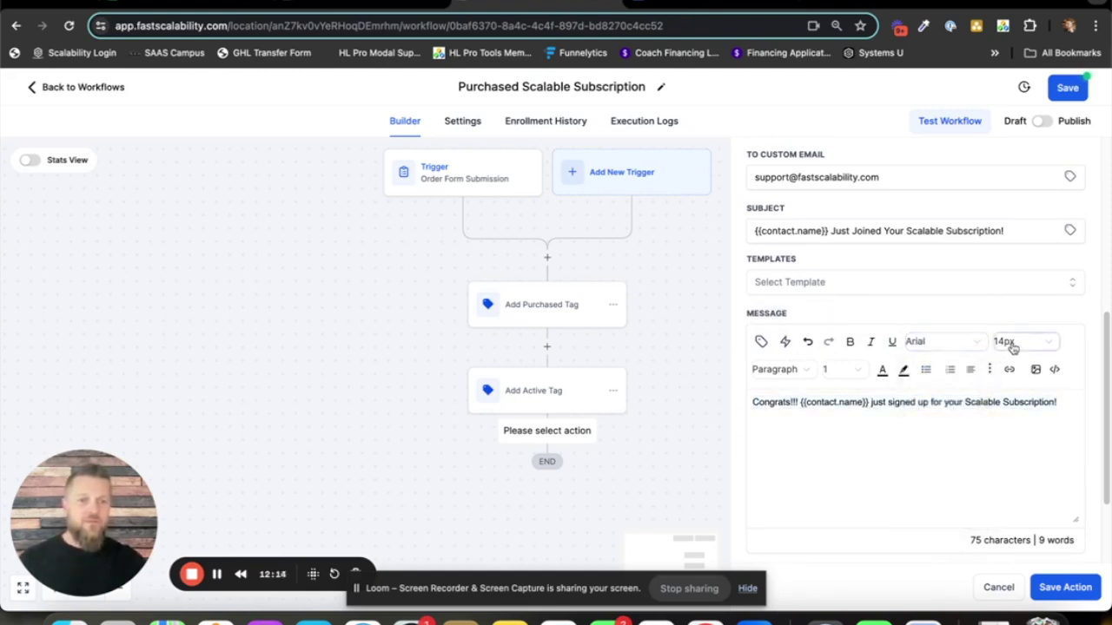
{"action": "left_click", "coordinate": [1008, 345]}
{"action": "left_click", "coordinate": [1017, 436]}
{"action": "left_click", "coordinate": [881, 448]}
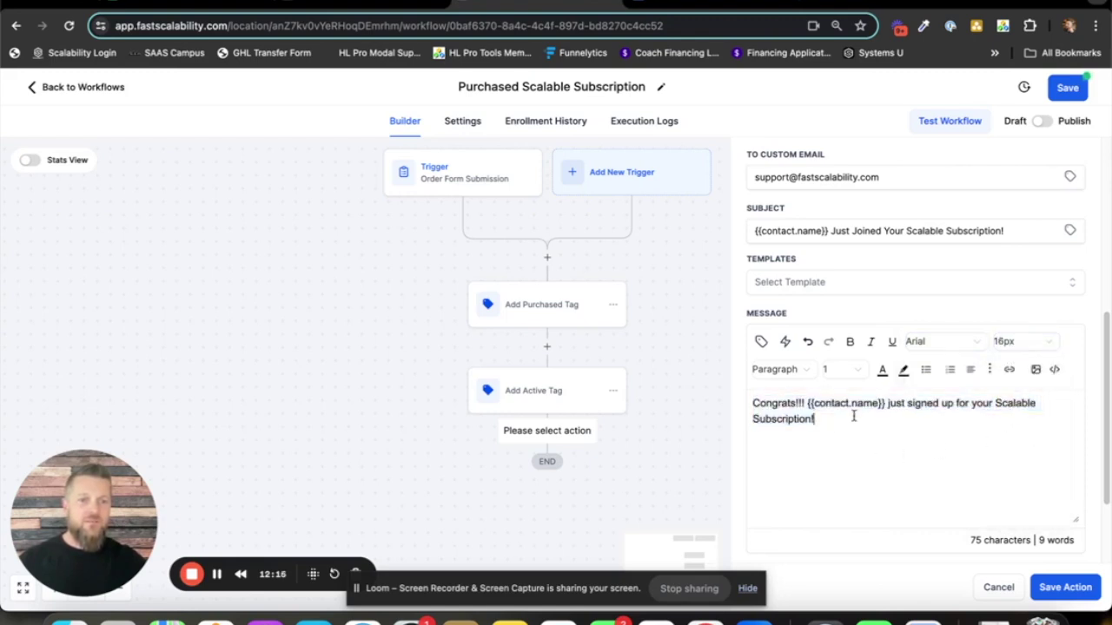
- Make the opening word 'Congrats!!!' bold
{"action": "triple_click", "coordinate": [808, 410]}
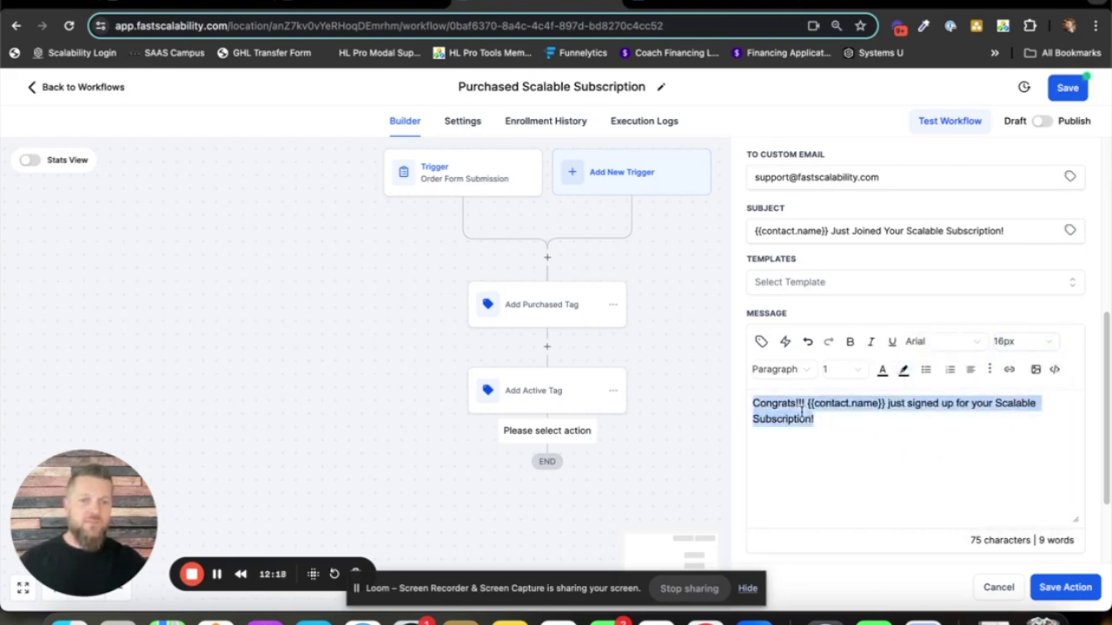
{"action": "left_click_drag", "start_coordinate": [806, 405], "coordinate": [752, 403]}
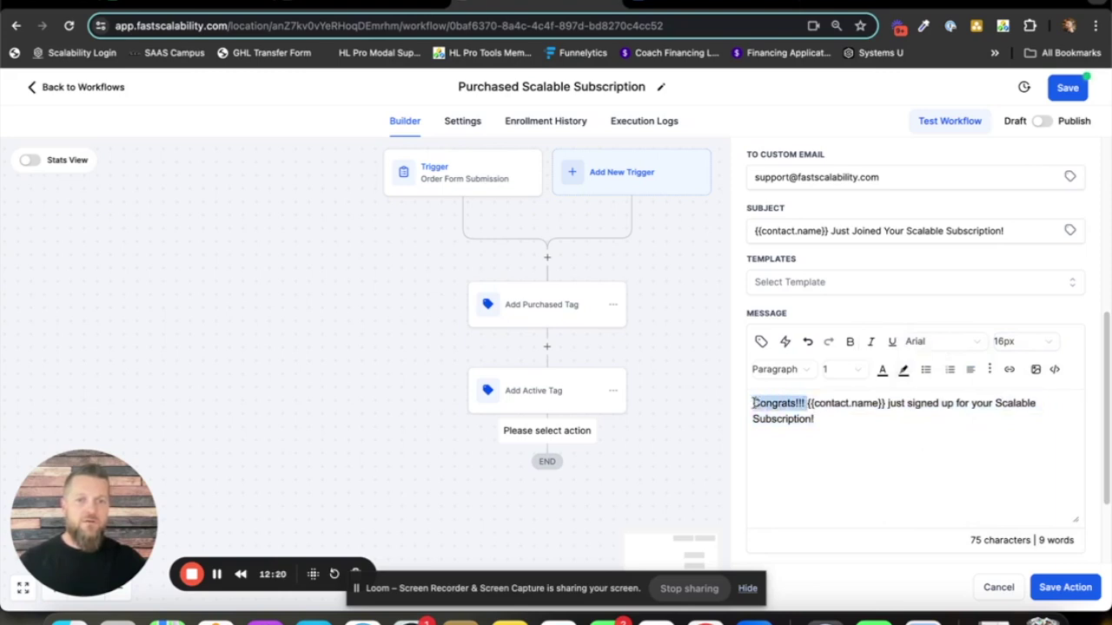
{"action": "left_click", "coordinate": [850, 341]}
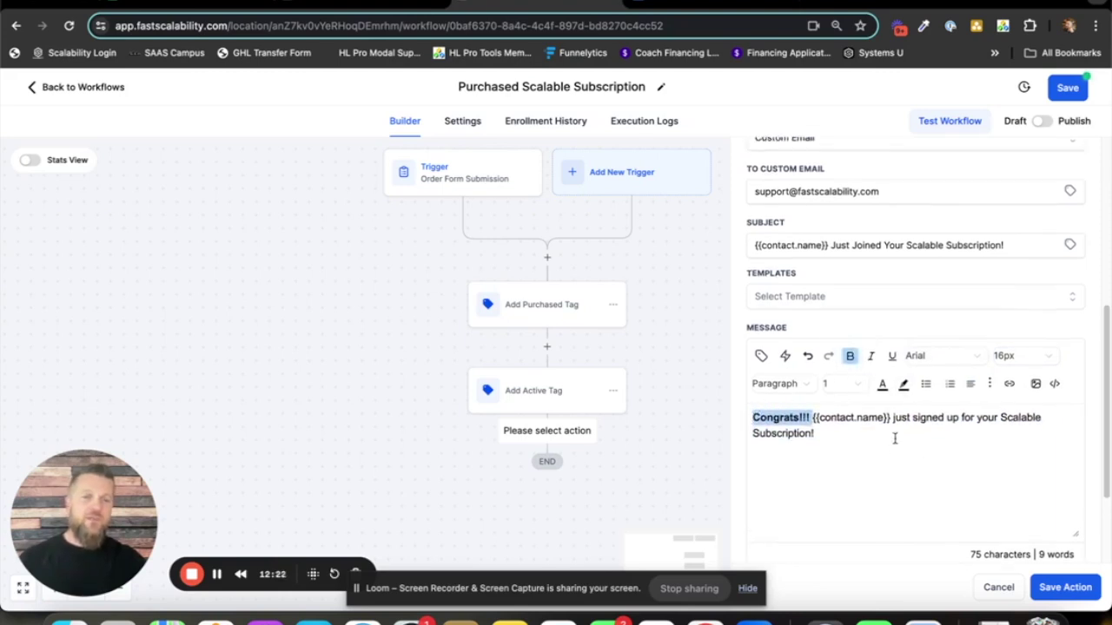
{"action": "scroll", "coordinate": [893, 438], "scroll_direction": "up", "scroll_amount": 2}
{"action": "left_click", "coordinate": [793, 526]}
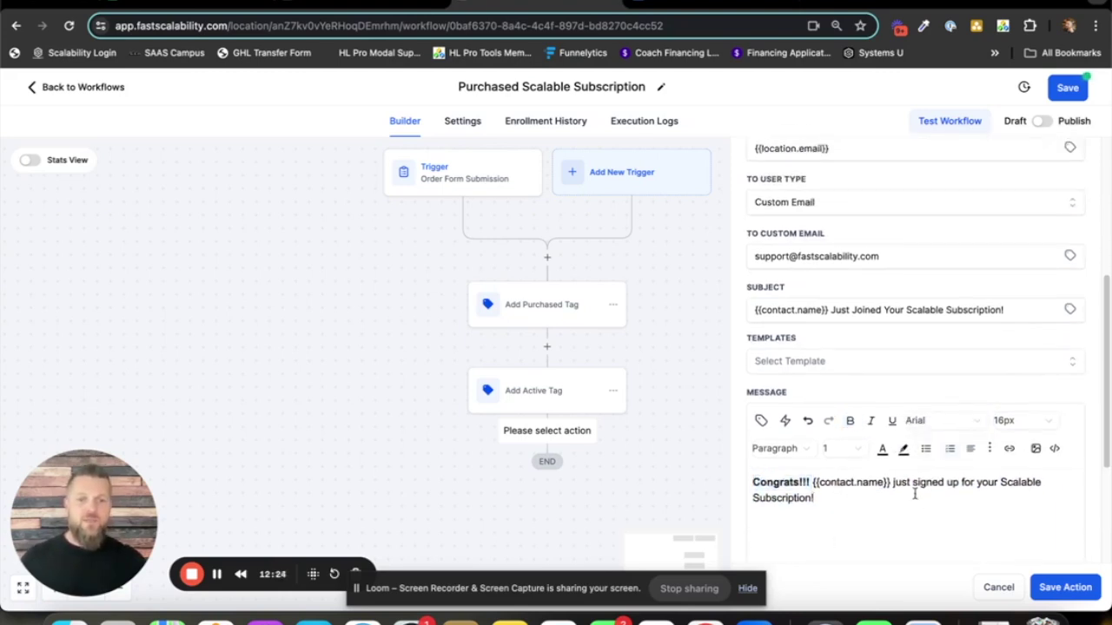
{"action": "scroll", "coordinate": [919, 504], "scroll_direction": "down", "scroll_amount": 1}
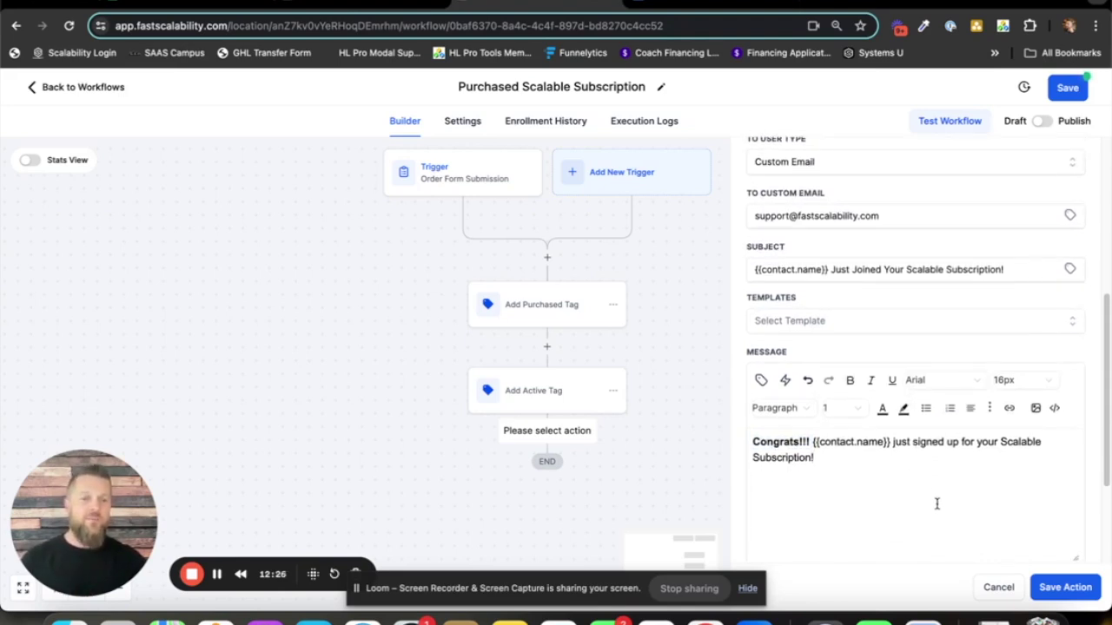
- Save the notification step and rename it 'Email' plus the recipient's first name
{"action": "left_click", "coordinate": [1065, 588]}
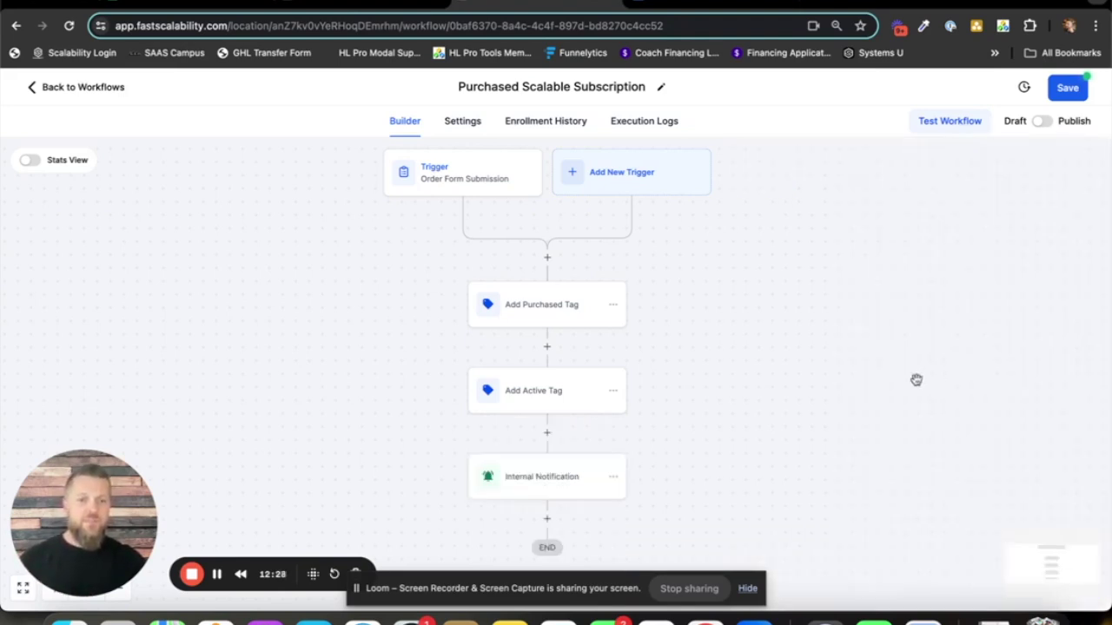
{"action": "scroll", "coordinate": [613, 474], "scroll_direction": "down", "scroll_amount": 1}
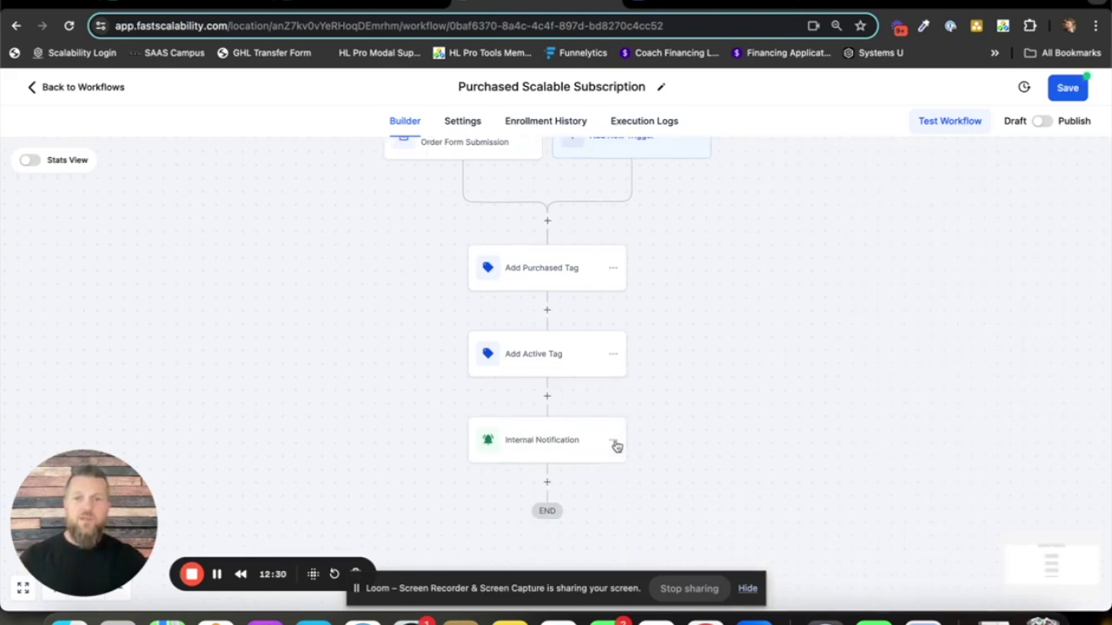
{"action": "scroll", "coordinate": [548, 450], "scroll_direction": "down", "scroll_amount": 1}
{"action": "left_click", "coordinate": [547, 426]}
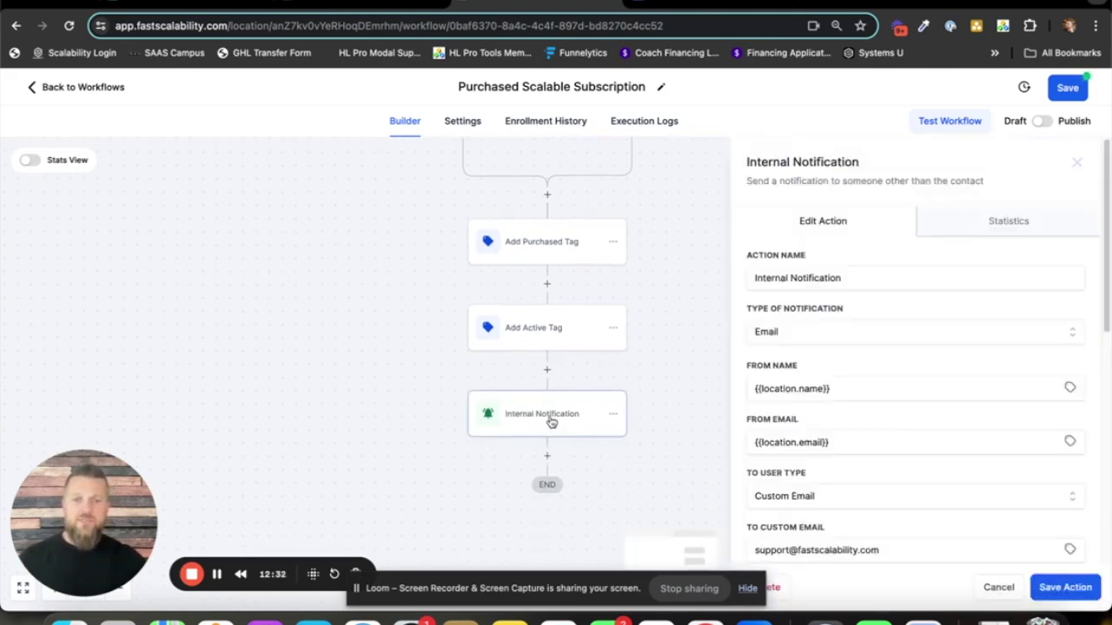
{"action": "left_click_drag", "start_coordinate": [843, 278], "coordinate": [753, 282]}
{"action": "type", "text": "Tex"}
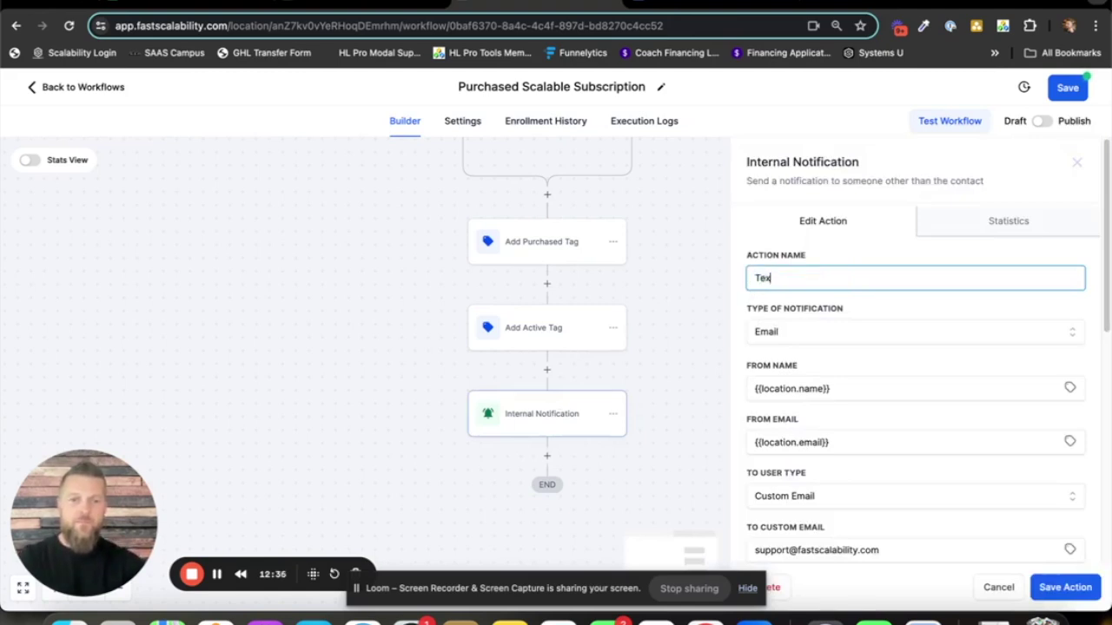
{"action": "type", "text": "maiolAaron"}
{"action": "left_click", "coordinate": [1064, 586]}
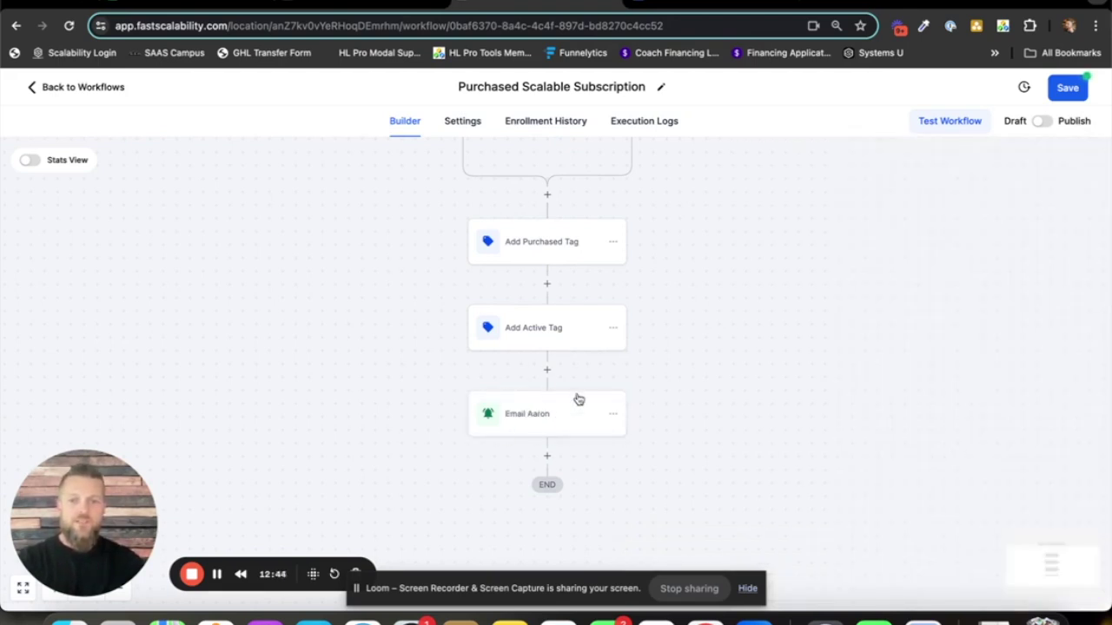
{"action": "left_click_drag", "start_coordinate": [688, 292], "coordinate": [698, 352]}
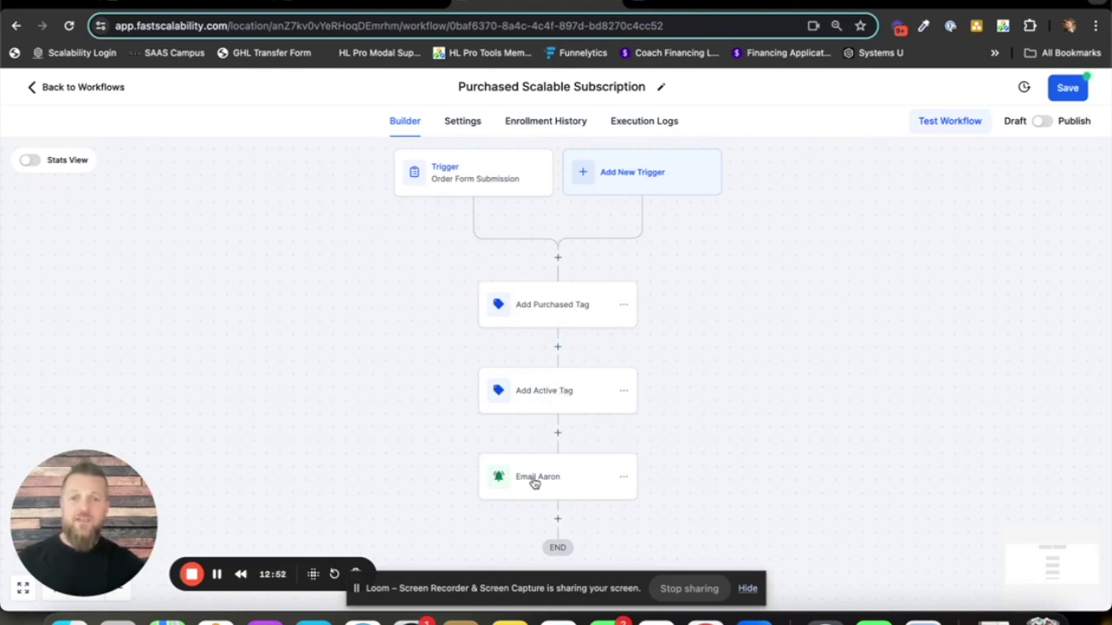
{"action": "left_click_drag", "start_coordinate": [666, 449], "coordinate": [659, 322]}
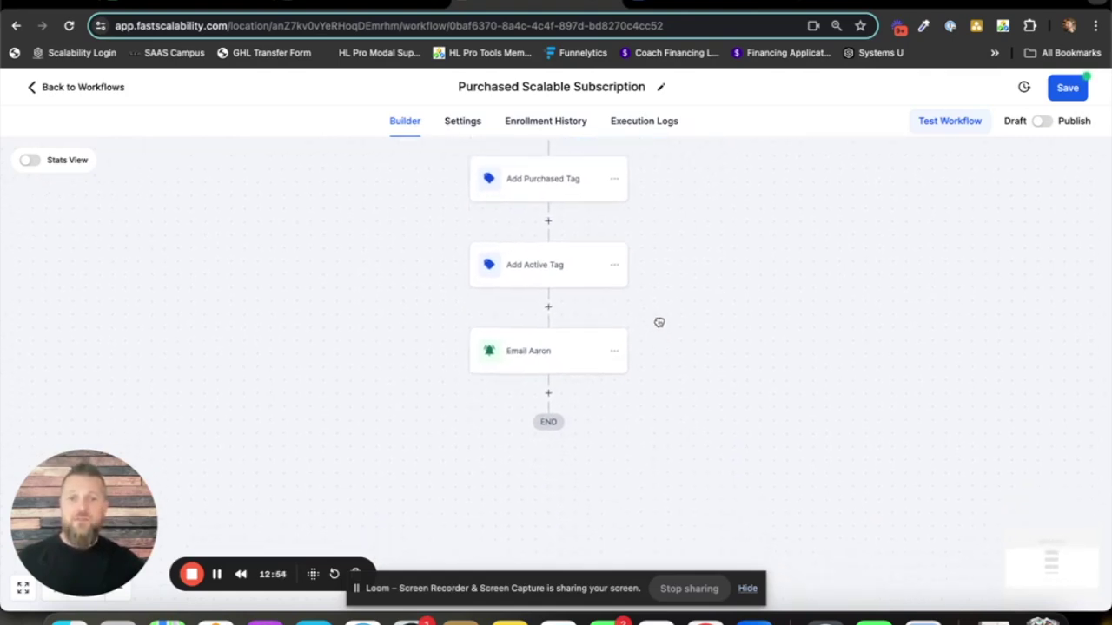
- Add a Send Email step after the notification named 'Welcome/Confirmation Email'
{"action": "left_click", "coordinate": [549, 392]}
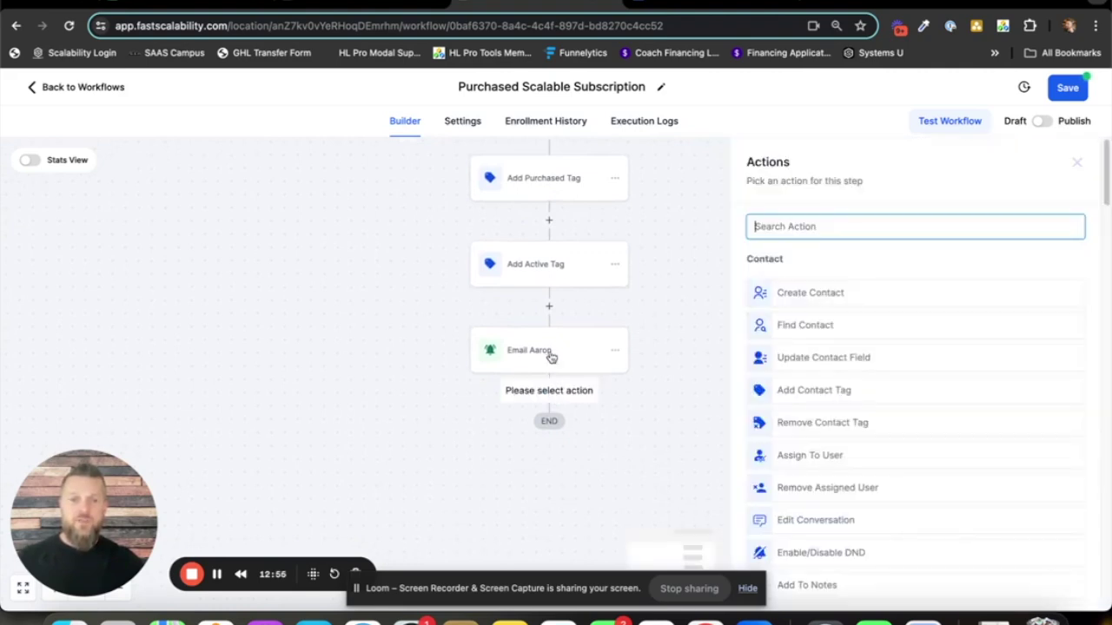
{"action": "scroll", "coordinate": [860, 343], "scroll_direction": "down", "scroll_amount": 6}
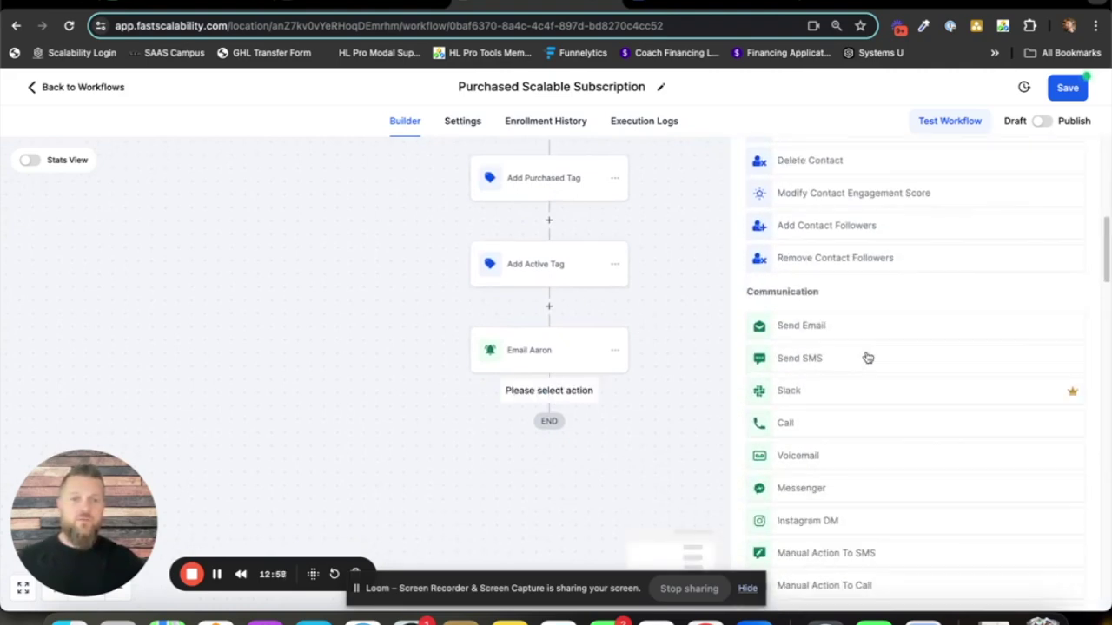
{"action": "left_click", "coordinate": [799, 325]}
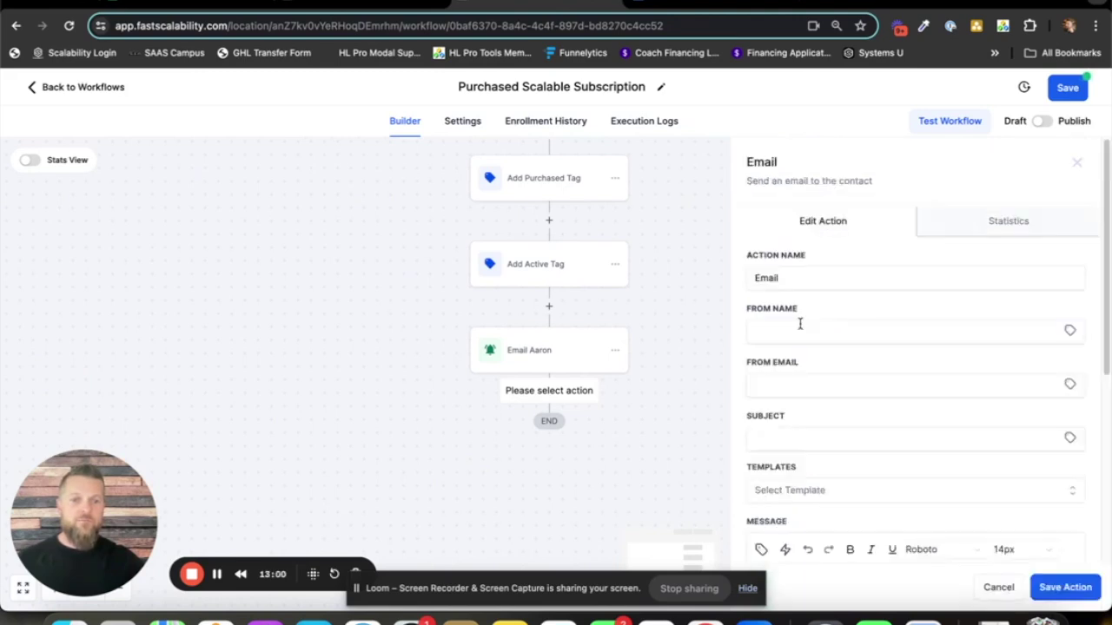
{"action": "left_click", "coordinate": [798, 283]}
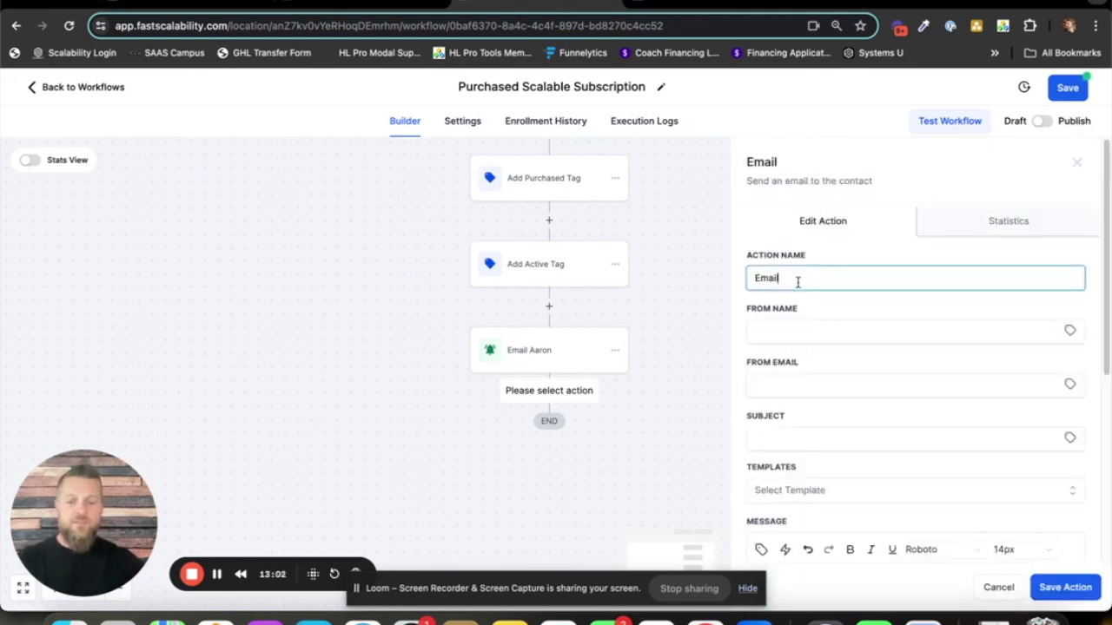
{"action": "type", "text": "Welcome"}
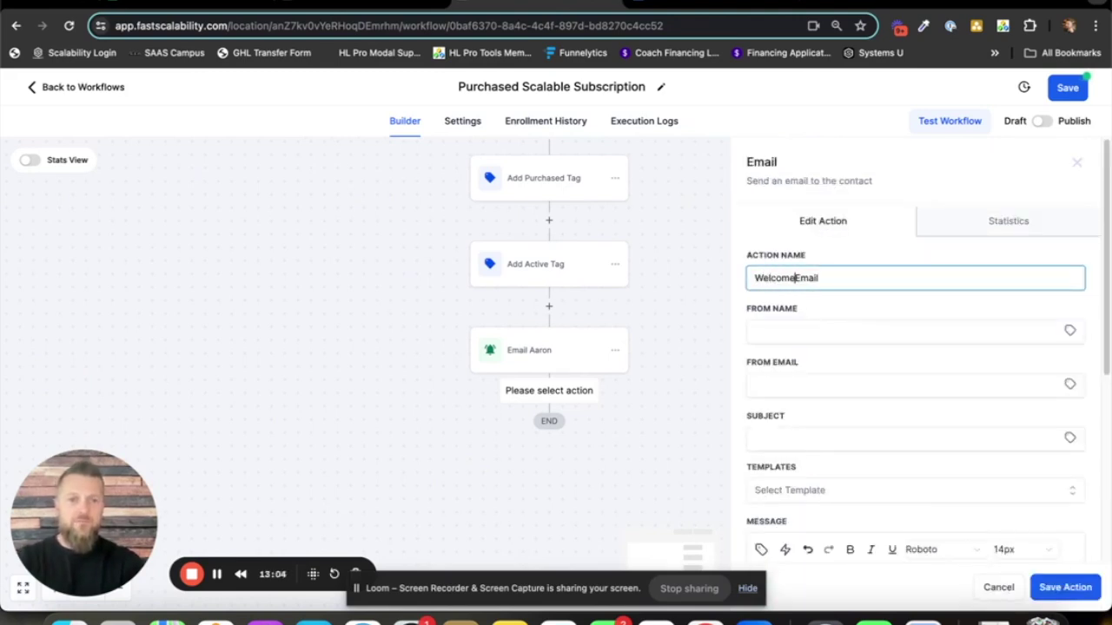
{"action": "type", "text": "/Con"}
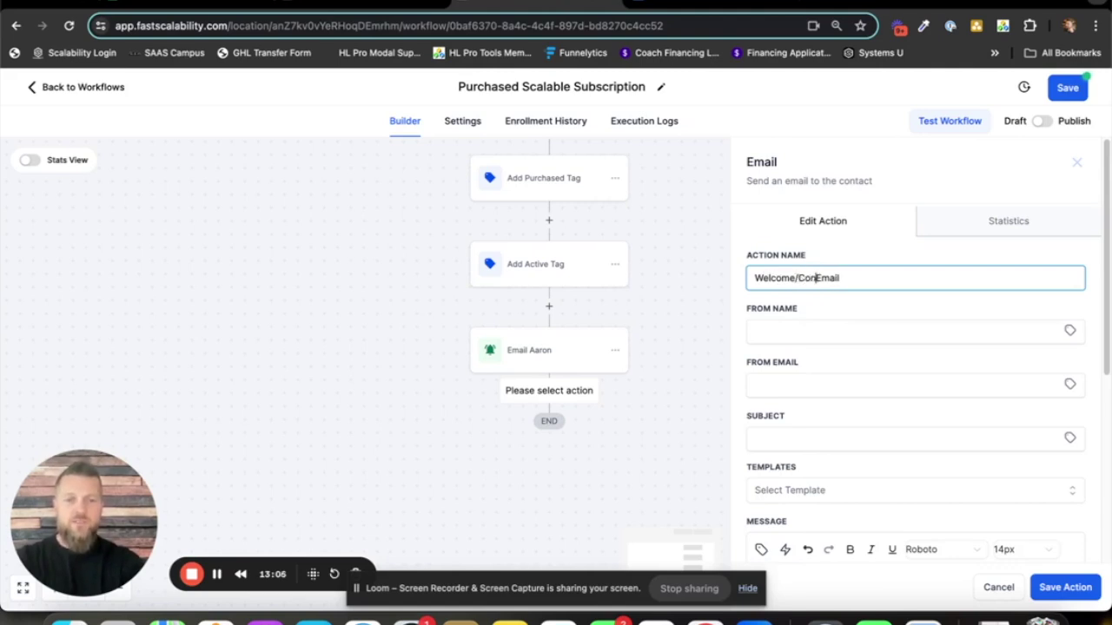
{"action": "type", "text": "firmat"}
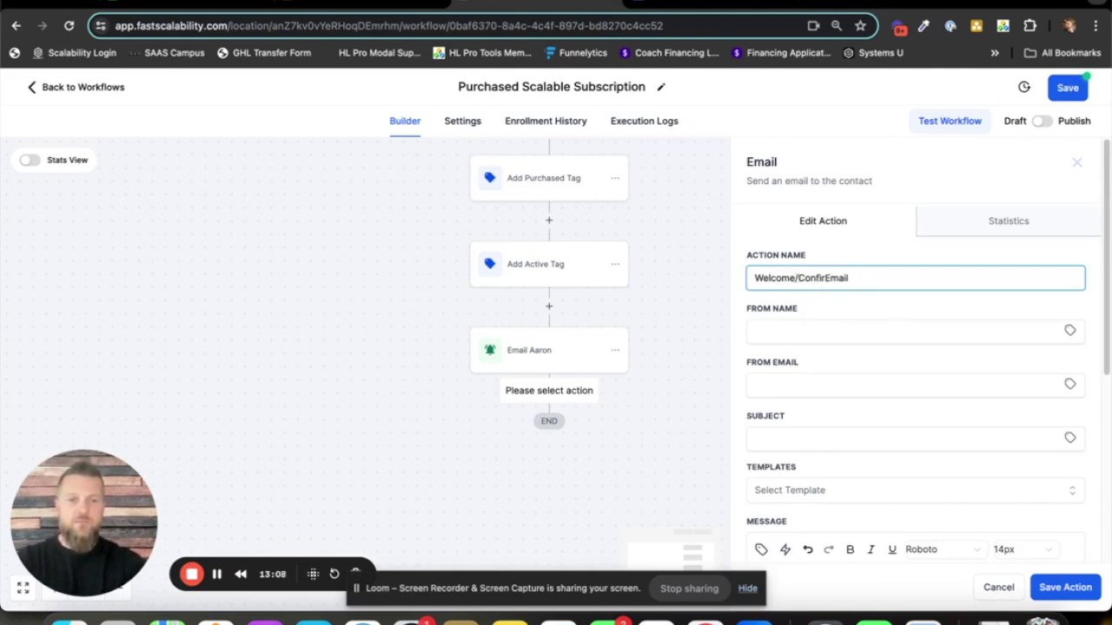
{"action": "type", "text": "ion"}
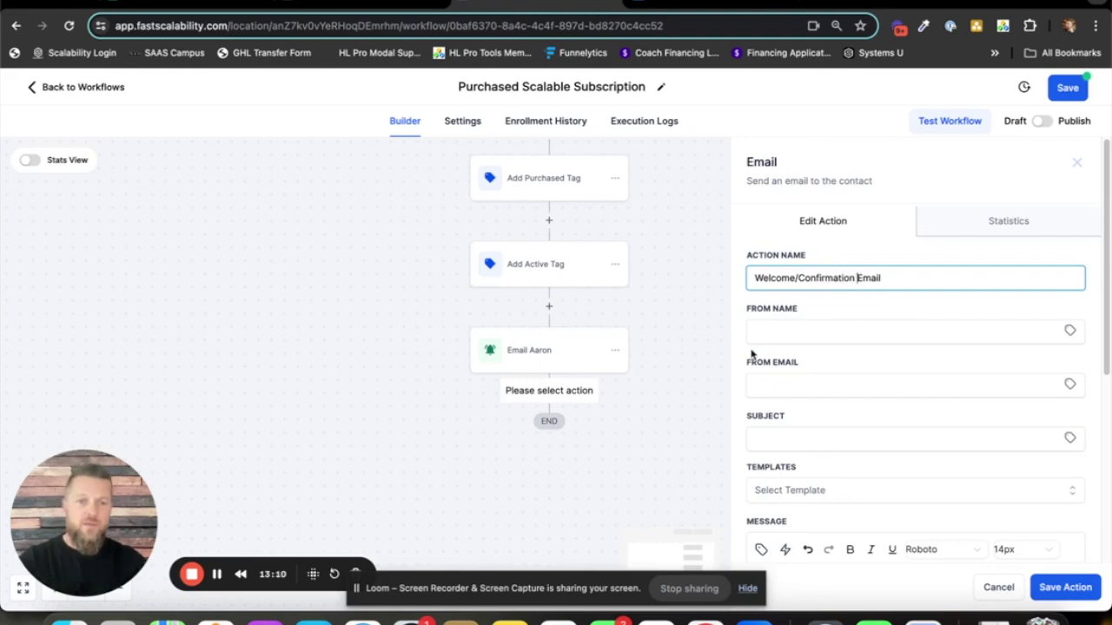
- Set the email's sender to the account name and account email custom values
{"action": "left_click", "coordinate": [1070, 333]}
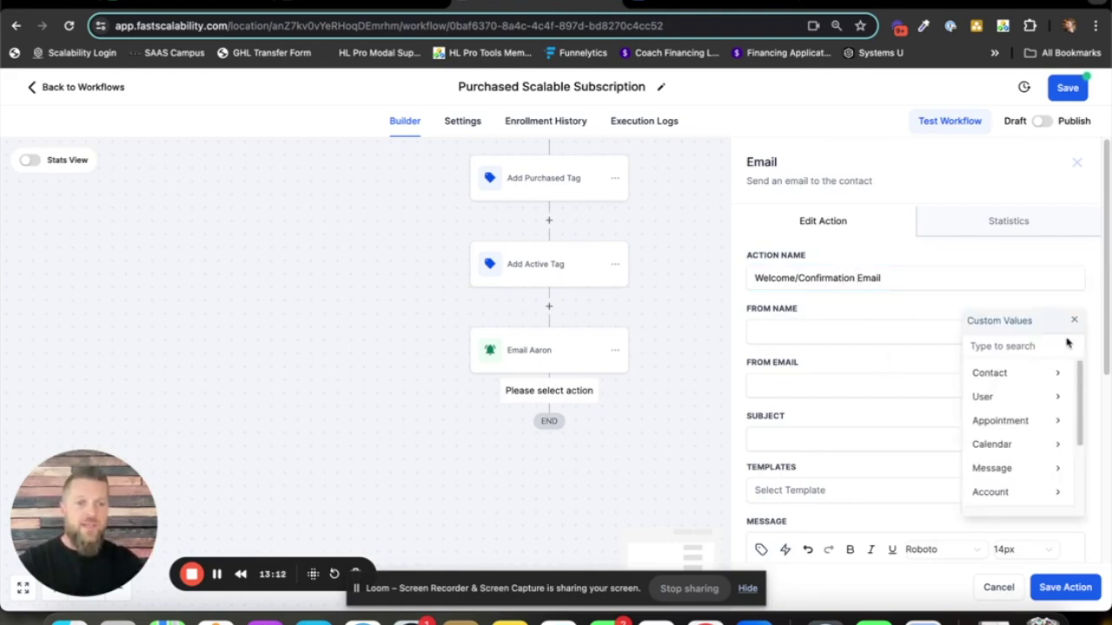
{"action": "left_click", "coordinate": [1021, 495]}
{"action": "left_click", "coordinate": [1006, 377]}
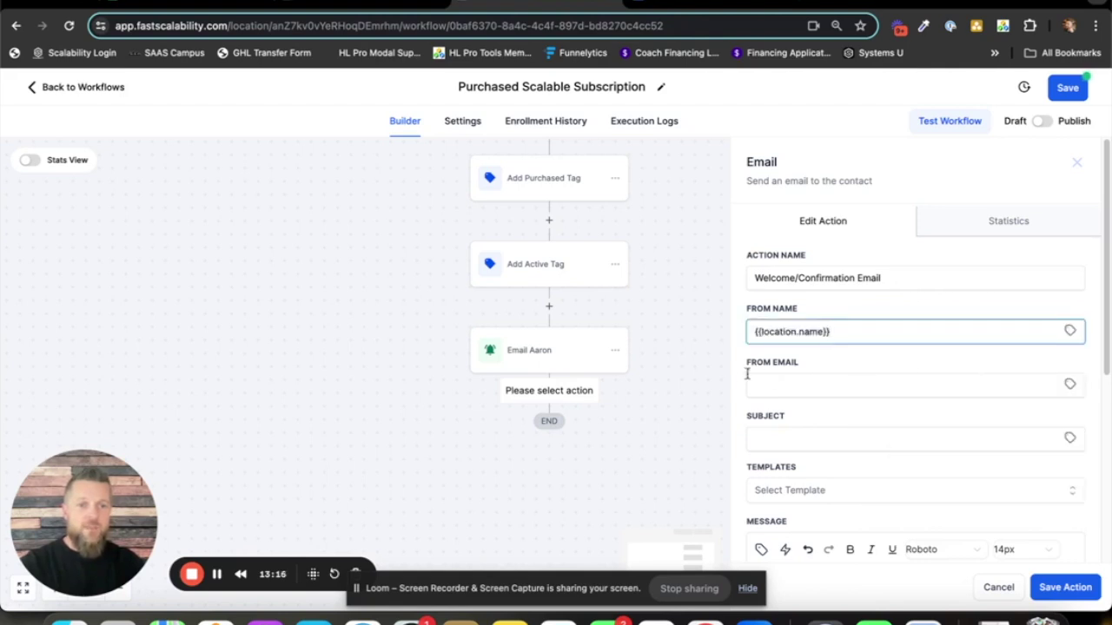
{"action": "left_click", "coordinate": [1070, 385]}
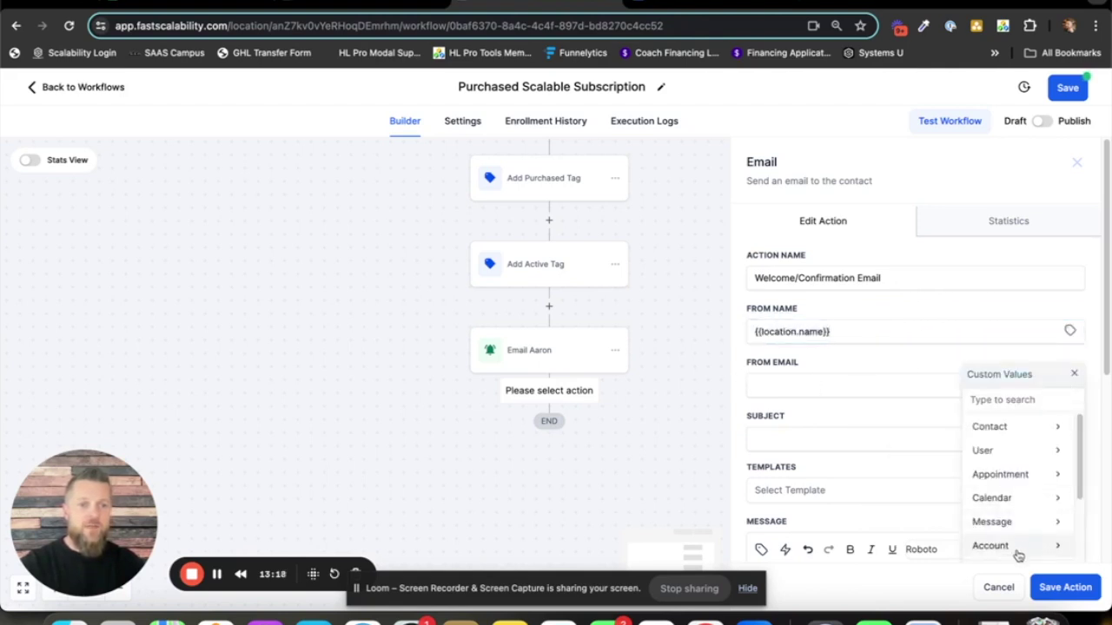
{"action": "left_click", "coordinate": [990, 546]}
{"action": "scroll", "coordinate": [1023, 476], "scroll_direction": "down", "scroll_amount": 2}
{"action": "left_click", "coordinate": [1014, 490]}
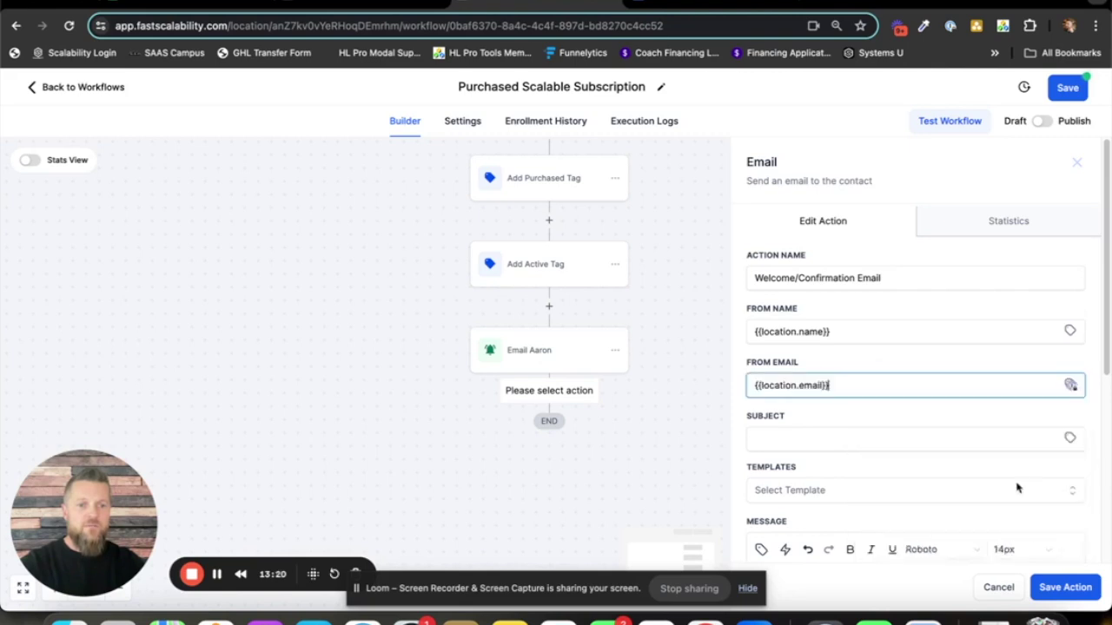
- Give the email the subject 'Welcome to Scalable Subscription!'
{"action": "scroll", "coordinate": [859, 382], "scroll_direction": "down", "scroll_amount": 1}
{"action": "left_click", "coordinate": [847, 348]}
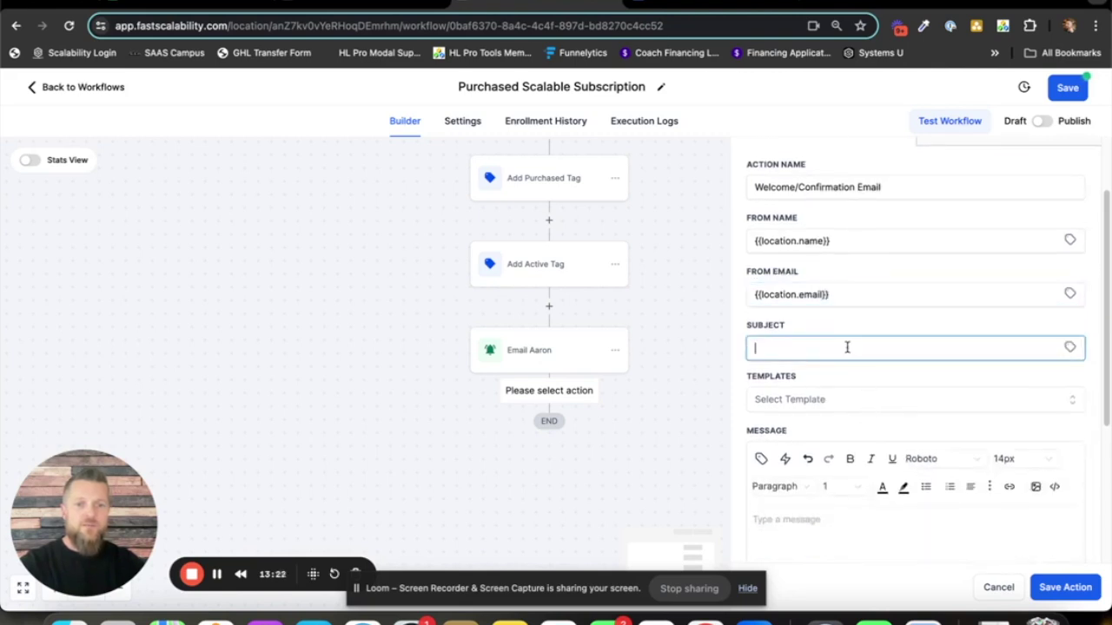
{"action": "type", "text": "Welcome to"}
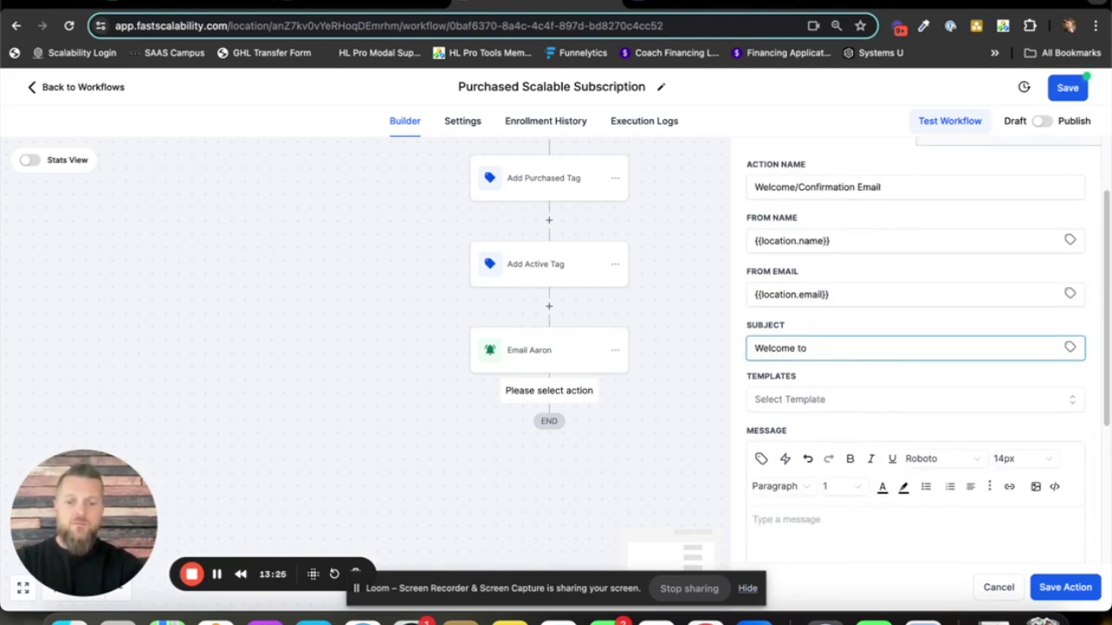
{"action": "type", "text": " Scalablel Su"}
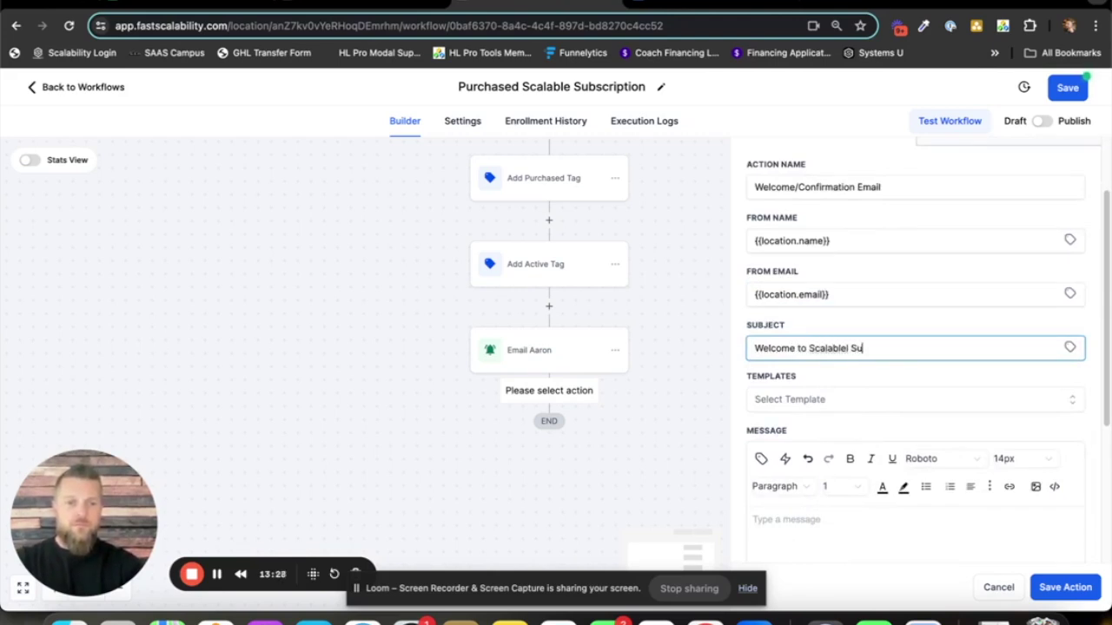
{"action": "key", "text": "BackSpace"}
{"action": "key", "text": "BackSpace"}
{"action": "key", "text": "BackSpace"}
{"action": "key", "text": "BackSpace"}
{"action": "type", "text": "le"}
{"action": "key", "text": "BackSpace"}
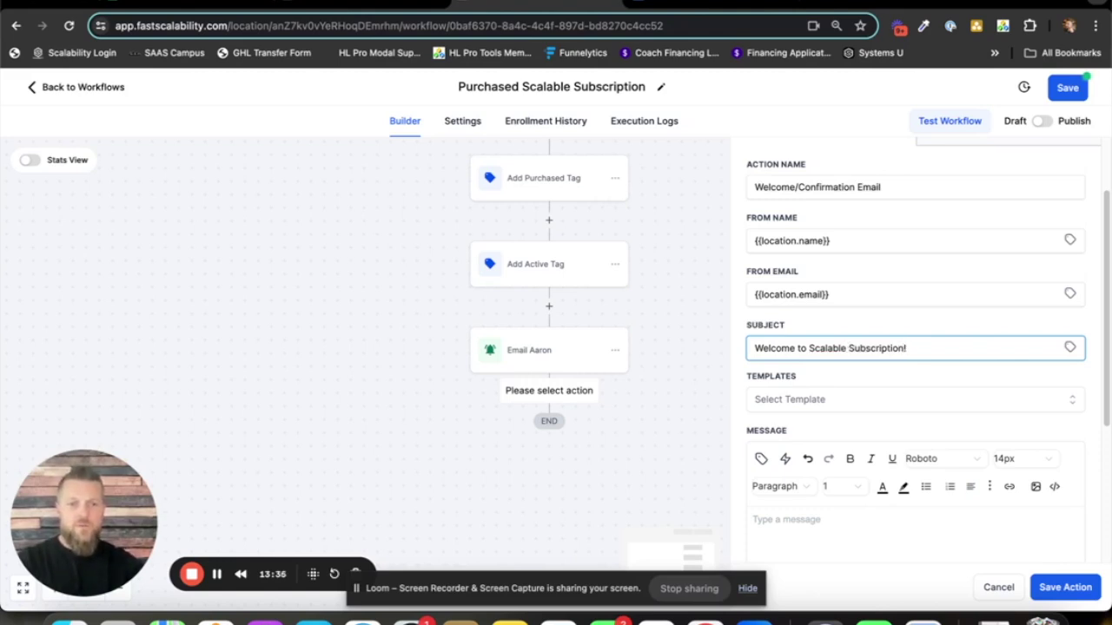
{"action": "scroll", "coordinate": [877, 283], "scroll_direction": "down", "scroll_amount": 4}
{"action": "left_click", "coordinate": [854, 368]}
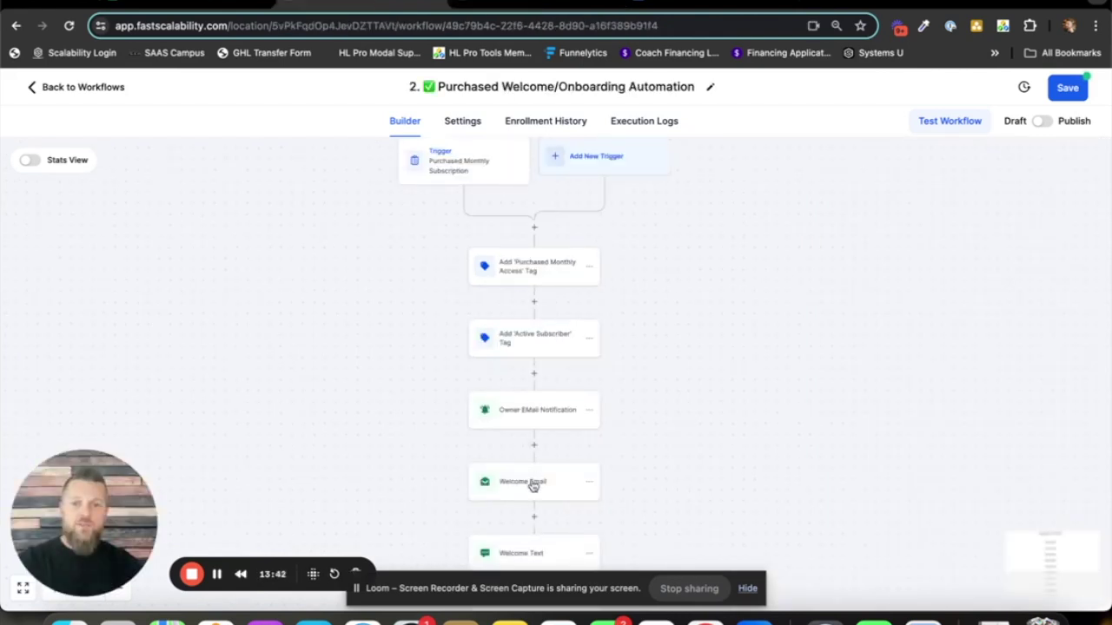
{"action": "left_click", "coordinate": [532, 484]}
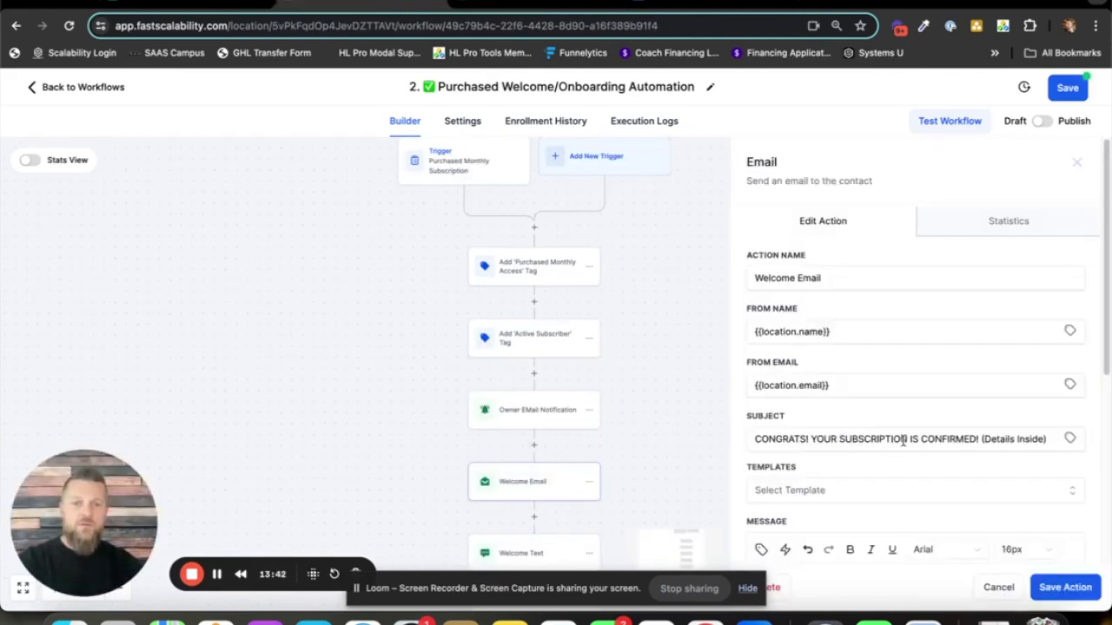
{"action": "scroll", "coordinate": [904, 439], "scroll_direction": "down", "scroll_amount": 5}
{"action": "mouse_move", "coordinate": [755, 281]}
{"action": "left_mouse_down"}
{"action": "mouse_move", "coordinate": [948, 392]}
{"action": "mouse_move", "coordinate": [923, 417]}
{"action": "left_mouse_up"}
{"action": "right_click", "coordinate": [815, 339]}
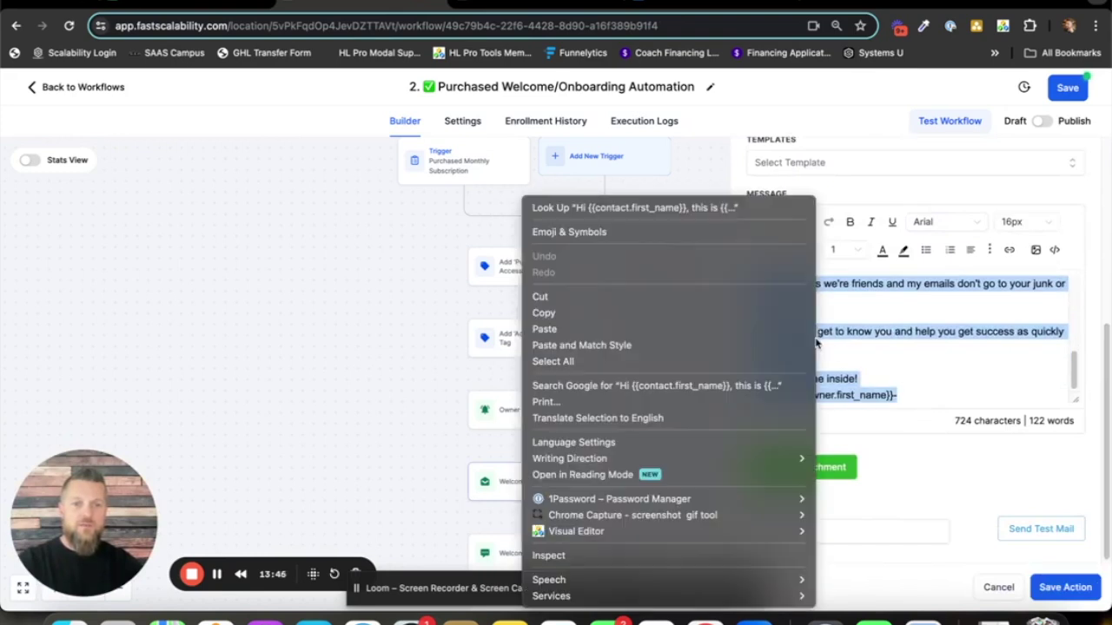
{"action": "left_click", "coordinate": [688, 315]}
{"action": "key", "text": "ctrl+Tab"}
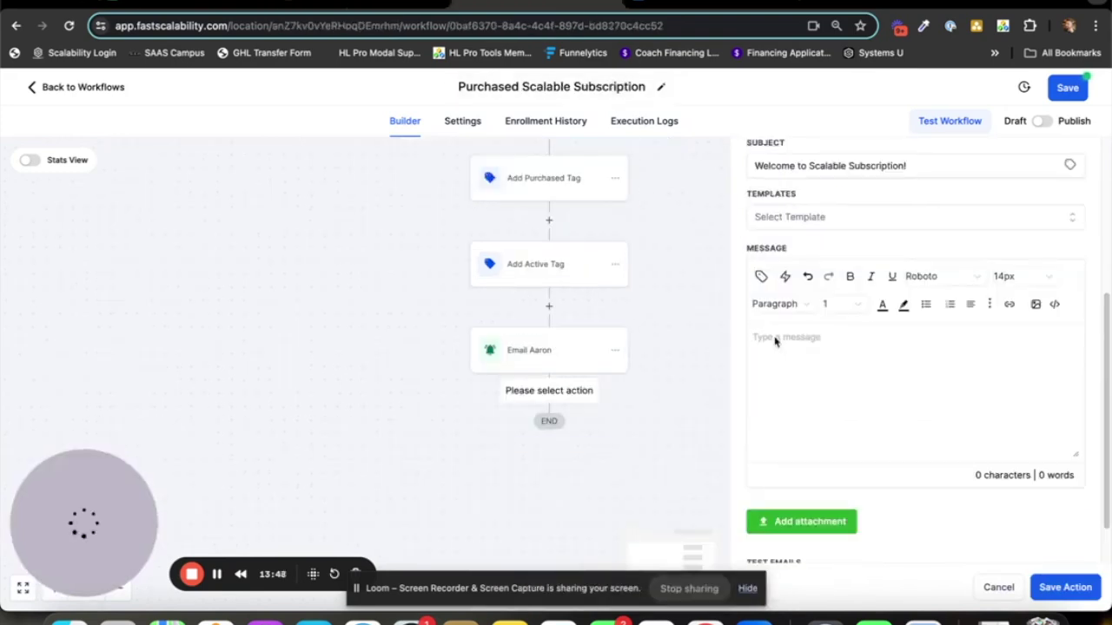
{"action": "key", "text": "ctrl+v"}
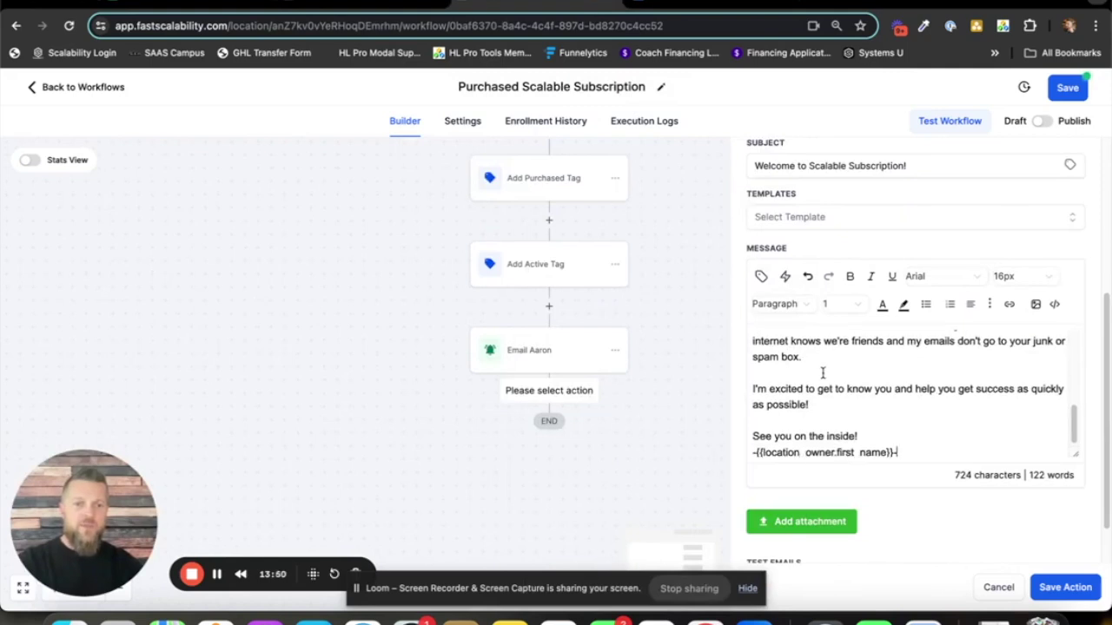
{"action": "scroll", "coordinate": [895, 385], "scroll_direction": "up", "scroll_amount": 2}
{"action": "scroll", "coordinate": [895, 385], "scroll_direction": "up", "scroll_amount": 5}
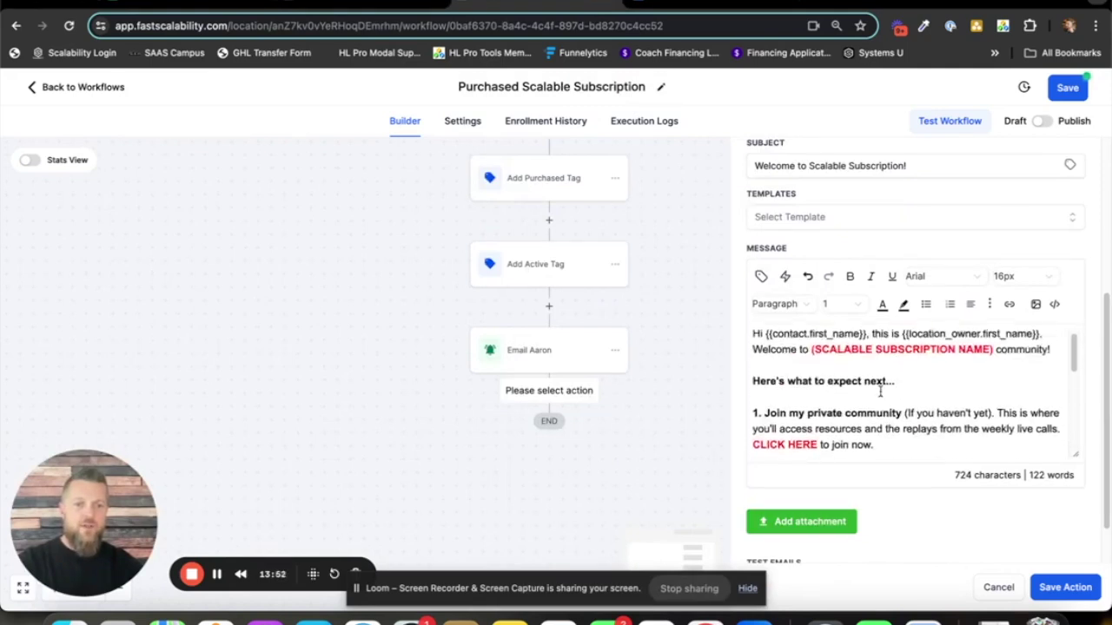
{"action": "scroll", "coordinate": [904, 328], "scroll_direction": "down", "scroll_amount": 3}
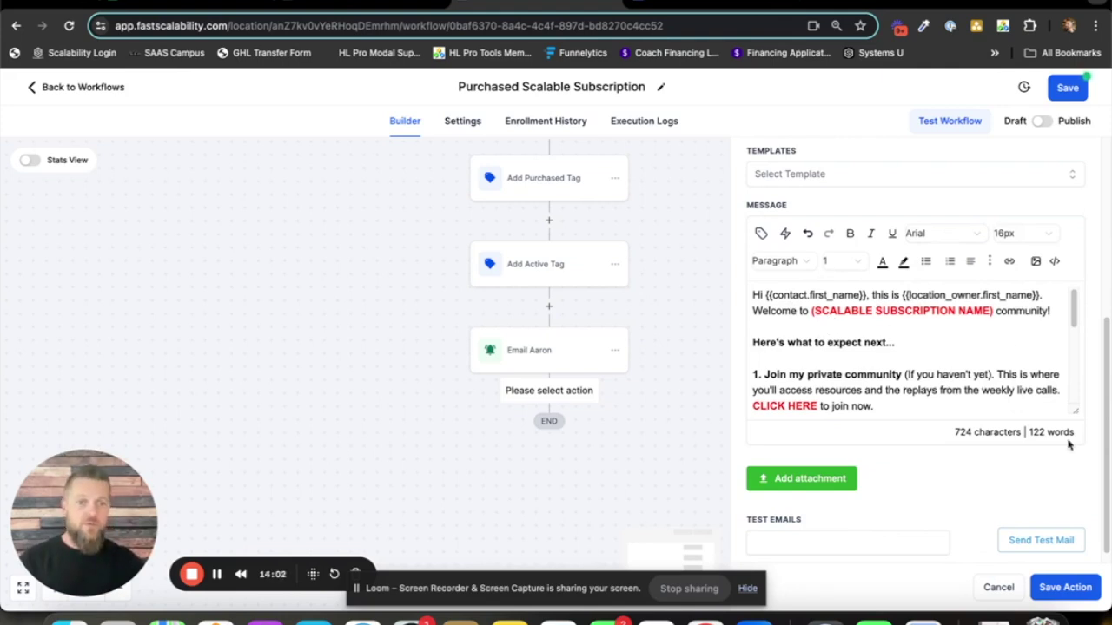
- Enlarge the message editor and start linking the selected 'CLICK HERE' text
{"action": "left_click_drag", "start_coordinate": [1077, 411], "coordinate": [1077, 483]}
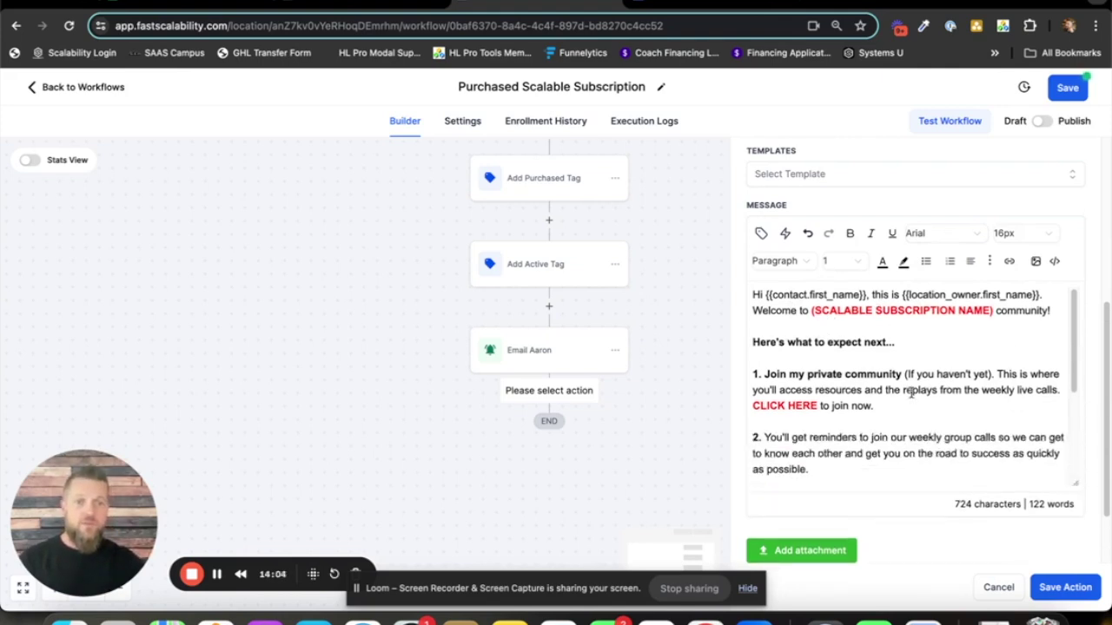
{"action": "scroll", "coordinate": [918, 396], "scroll_direction": "down", "scroll_amount": 1}
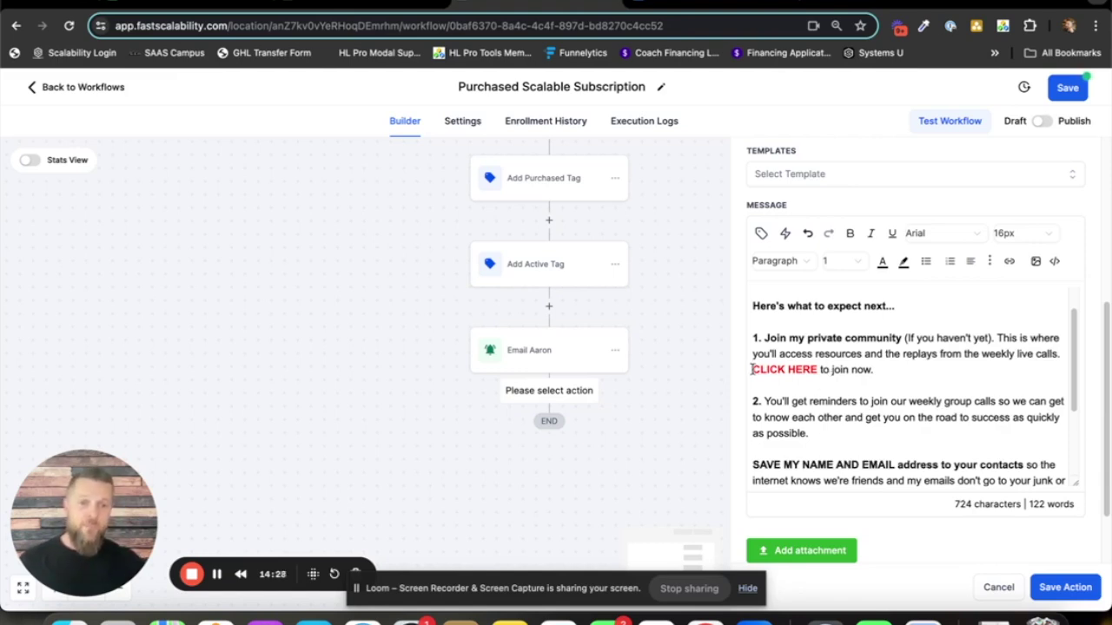
{"action": "left_click_drag", "start_coordinate": [752, 369], "coordinate": [818, 375]}
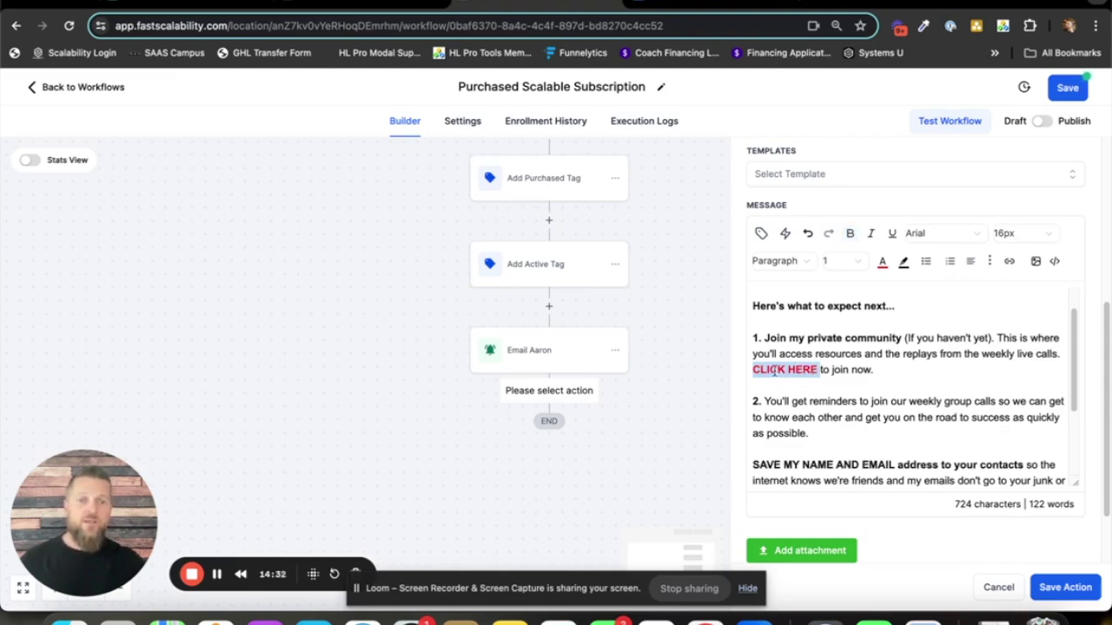
{"action": "left_click", "coordinate": [1009, 262]}
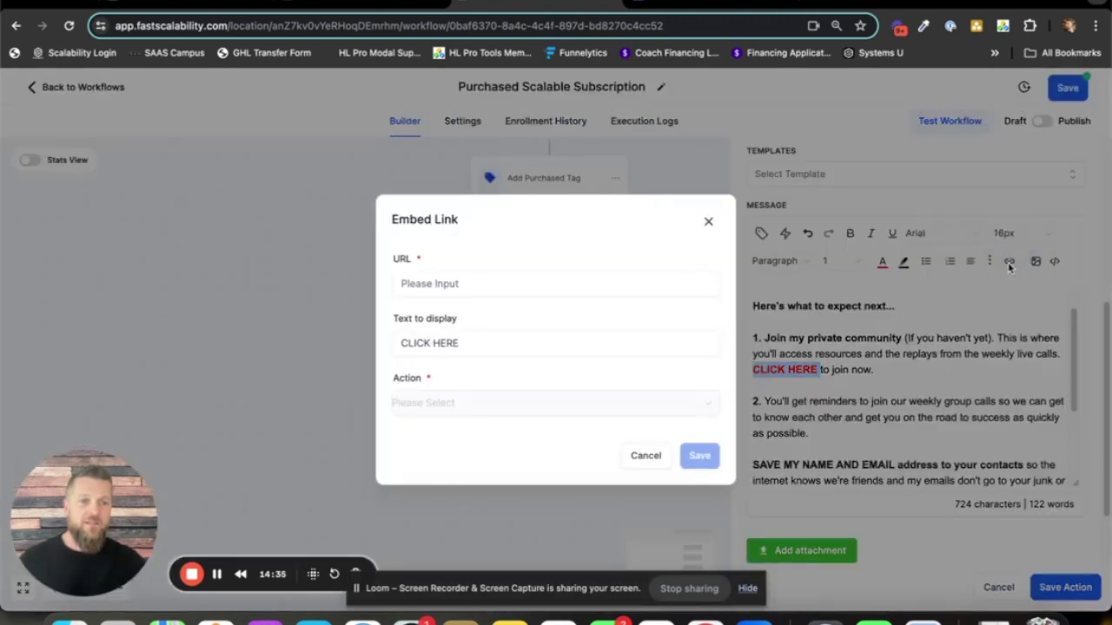
- Enter 'facebook group link' as the Embed Link URL and set Action to New window
{"action": "left_click", "coordinate": [526, 283]}
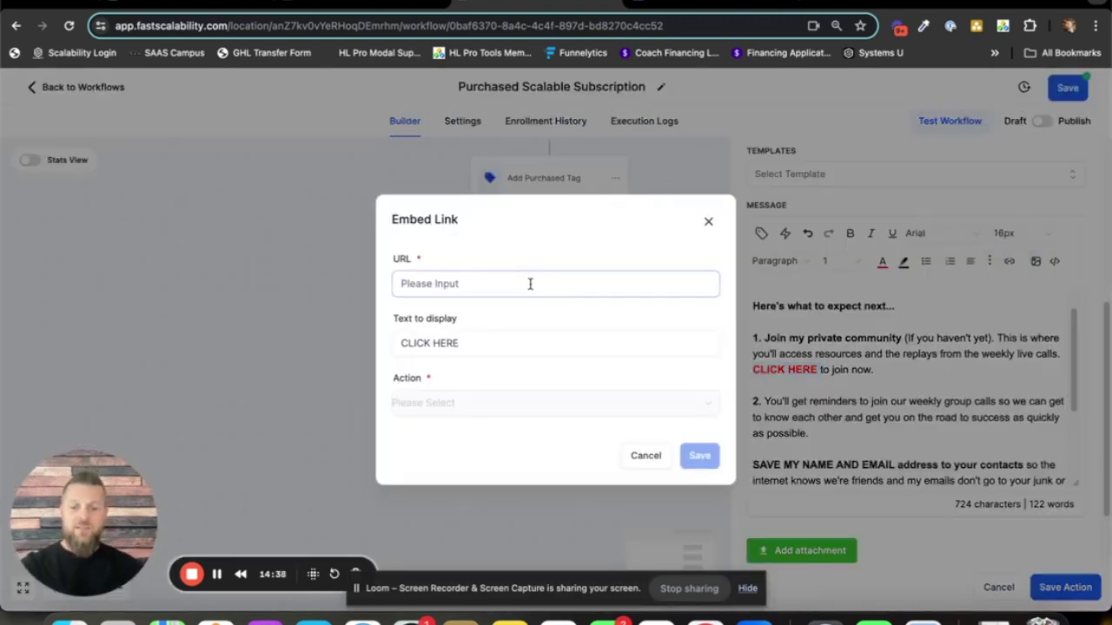
{"action": "type", "text": "face"}
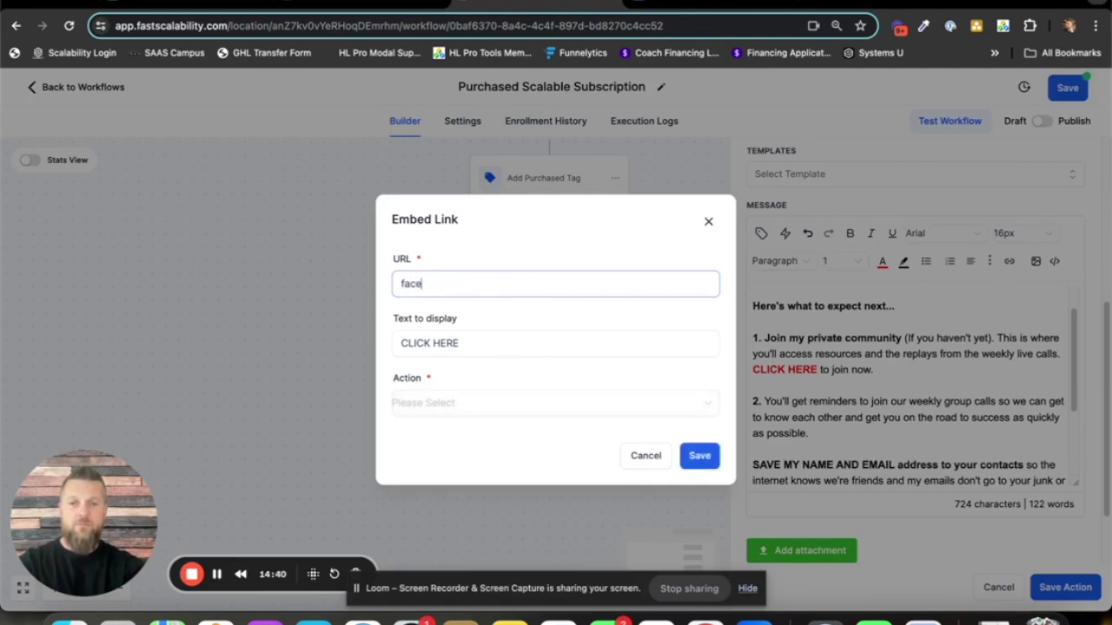
{"action": "type", "text": "book gorupu"}
{"action": "key", "text": "BackSpace"}
{"action": "key", "text": "BackSpace"}
{"action": "key", "text": "BackSpace"}
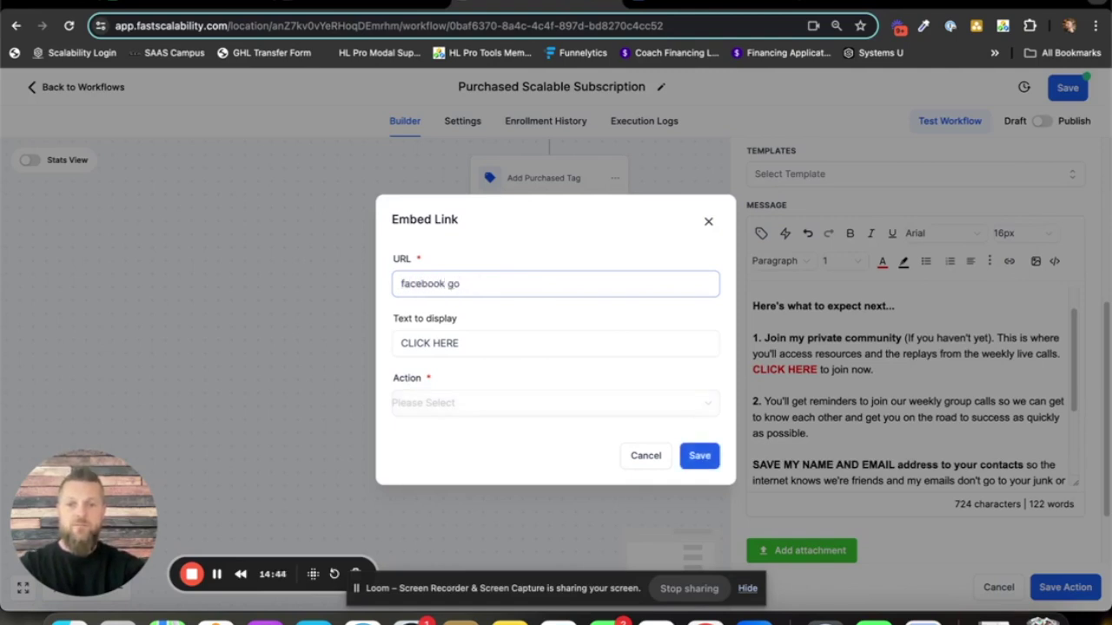
{"action": "type", "text": "roup link"}
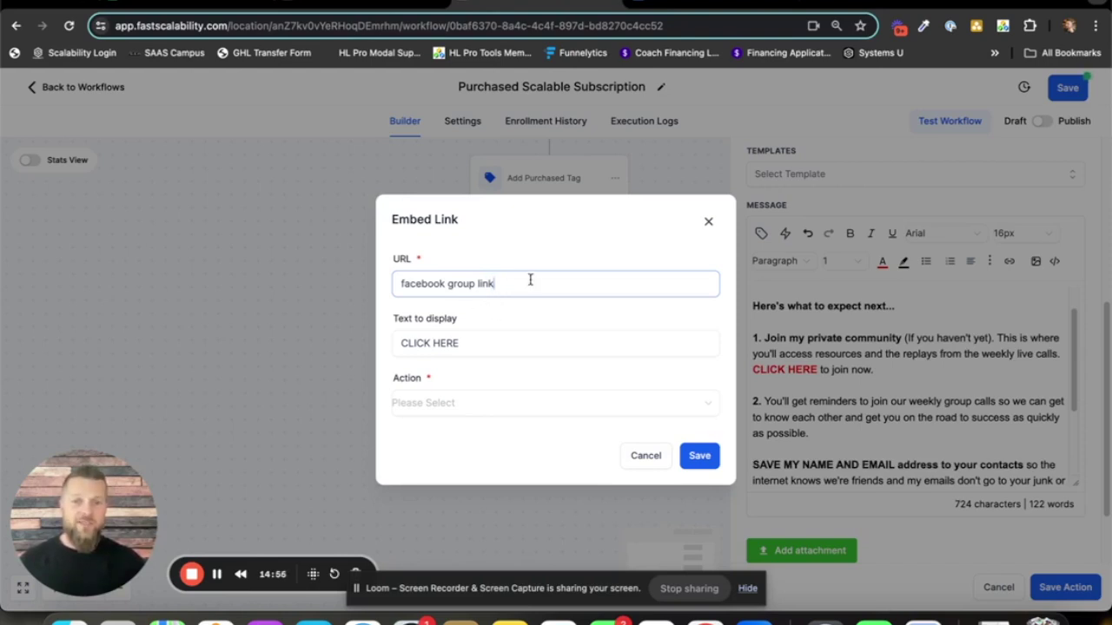
{"action": "left_click", "coordinate": [560, 416]}
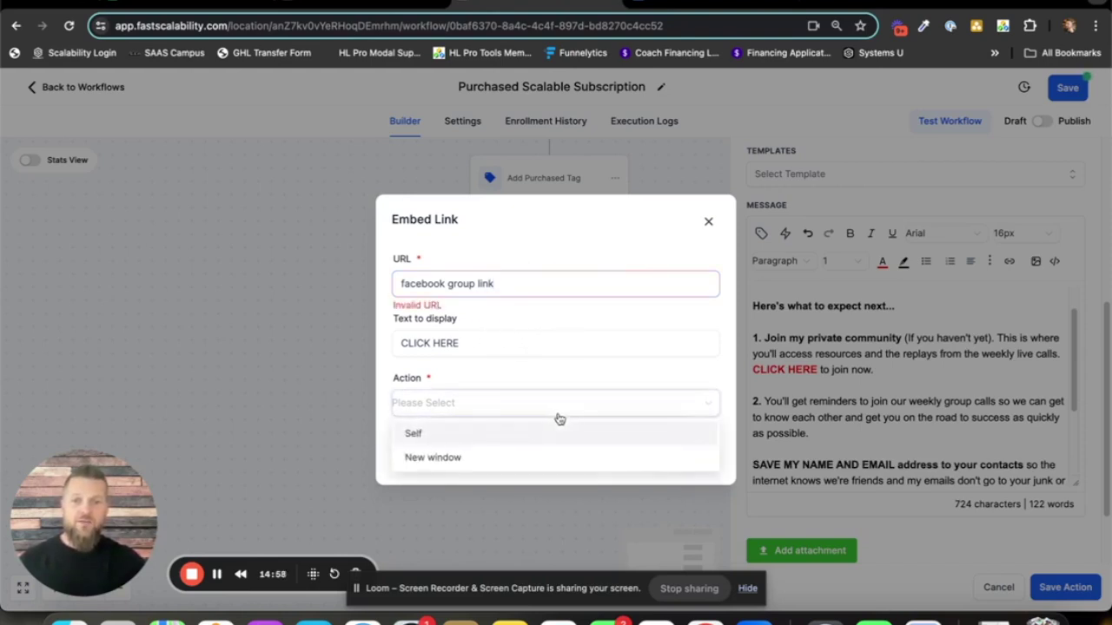
{"action": "left_click", "coordinate": [463, 459]}
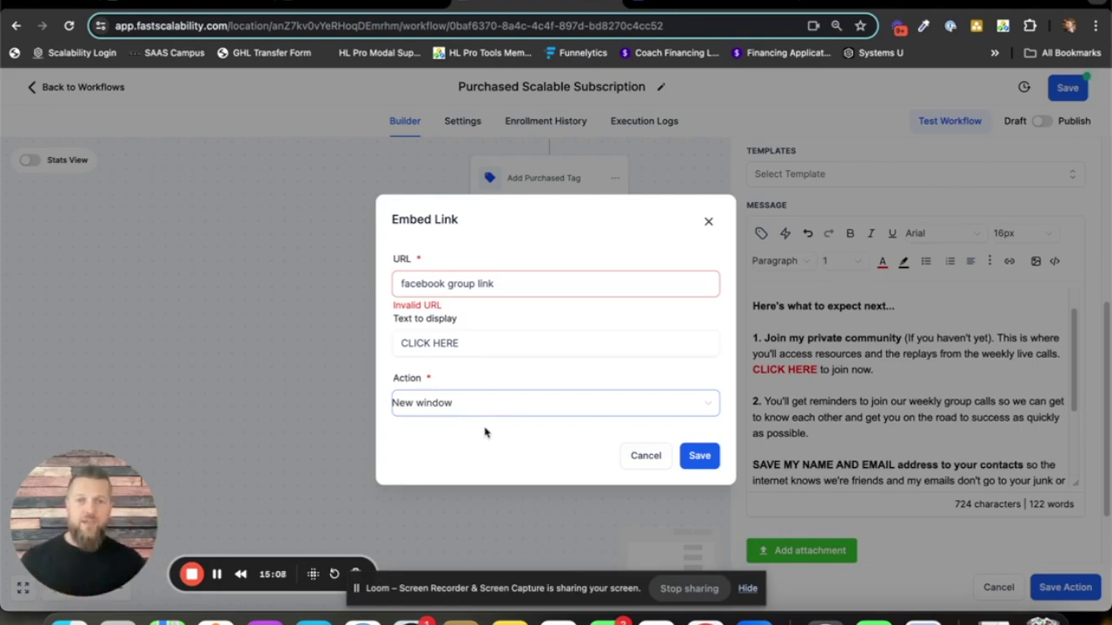
{"action": "left_click", "coordinate": [643, 457]}
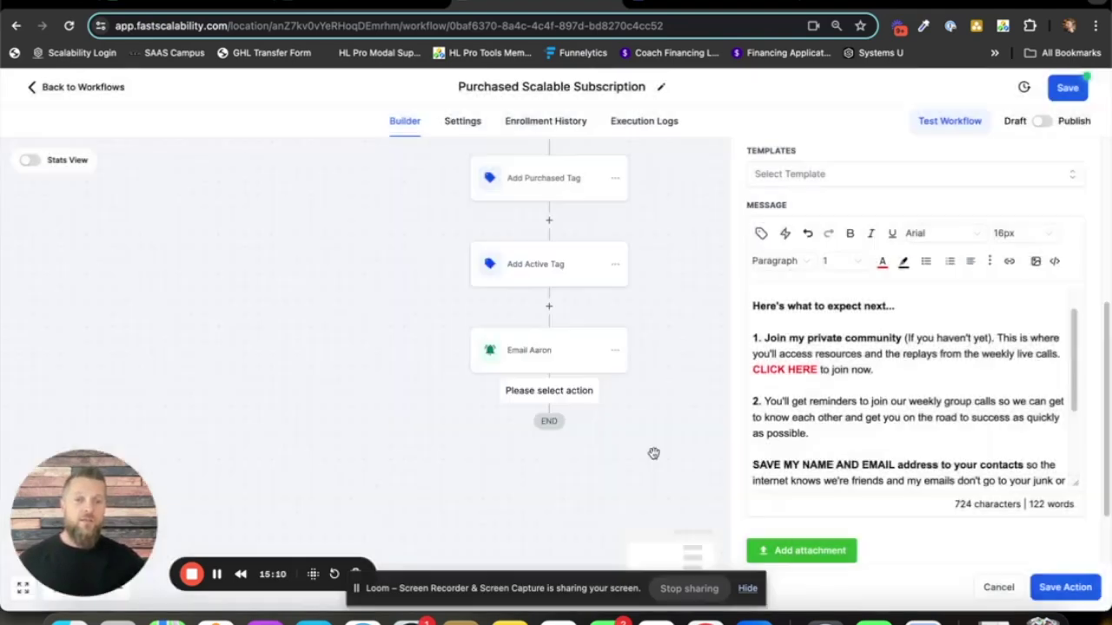
{"action": "left_click", "coordinate": [789, 373]}
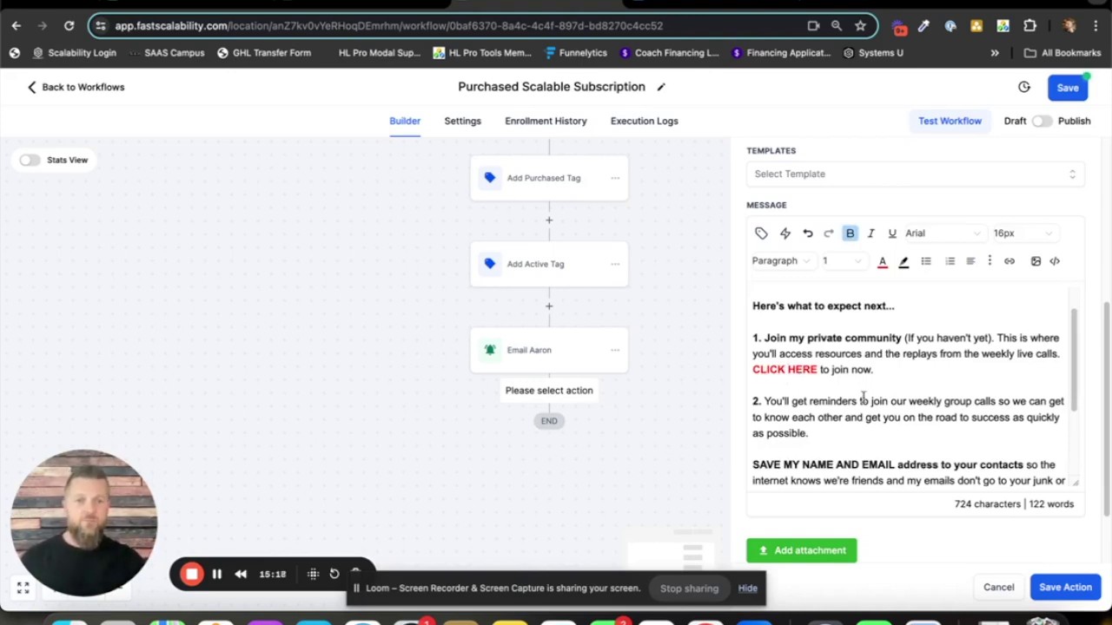
{"action": "scroll", "coordinate": [816, 405], "scroll_direction": "down", "scroll_amount": 3}
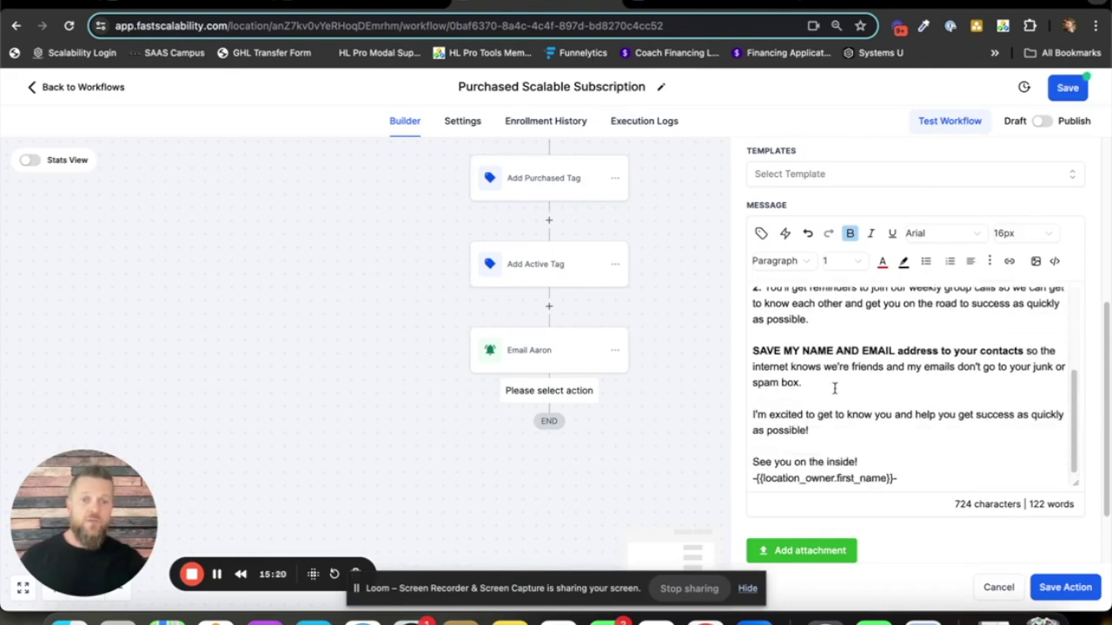
{"action": "scroll", "coordinate": [841, 387], "scroll_direction": "up", "scroll_amount": 2}
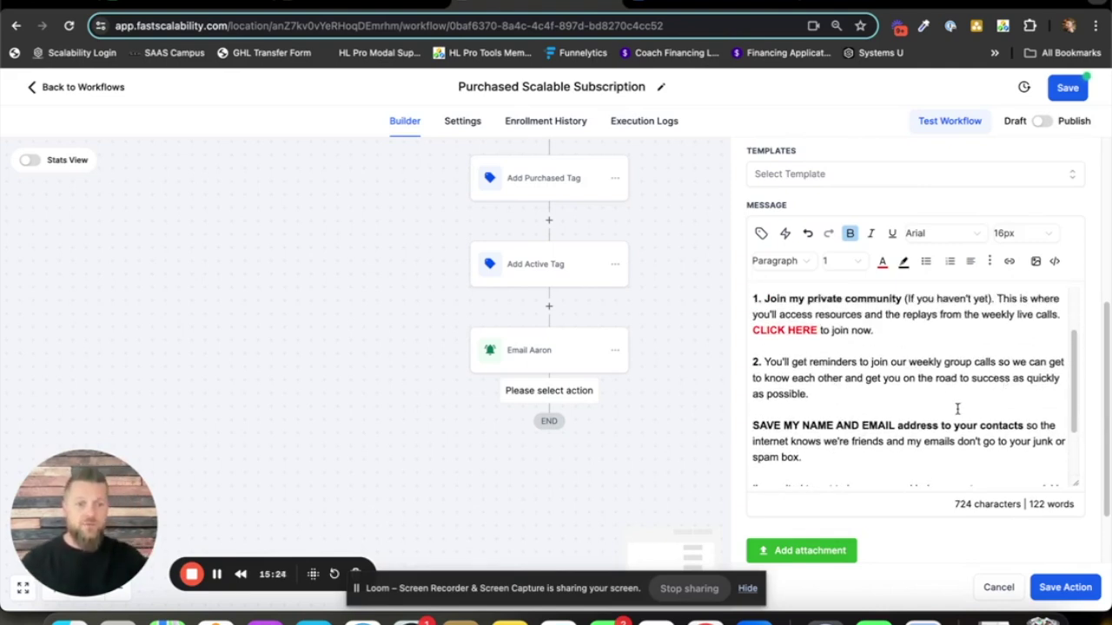
{"action": "scroll", "coordinate": [962, 408], "scroll_direction": "down", "scroll_amount": 3}
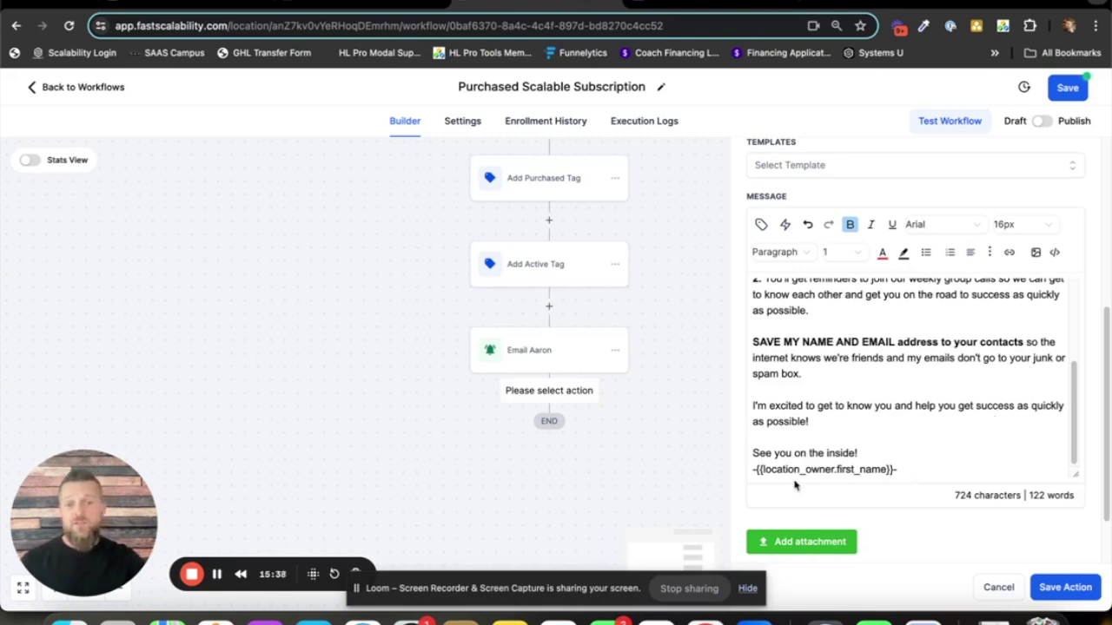
{"action": "scroll", "coordinate": [936, 427], "scroll_direction": "up", "scroll_amount": 3}
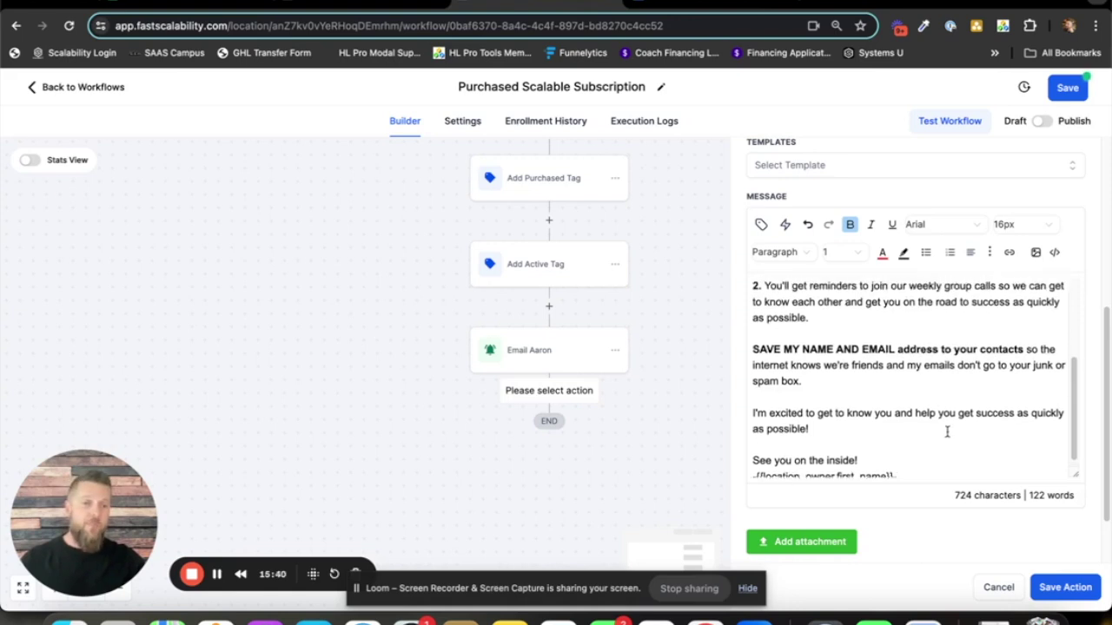
{"action": "scroll", "coordinate": [955, 418], "scroll_direction": "up", "scroll_amount": 5}
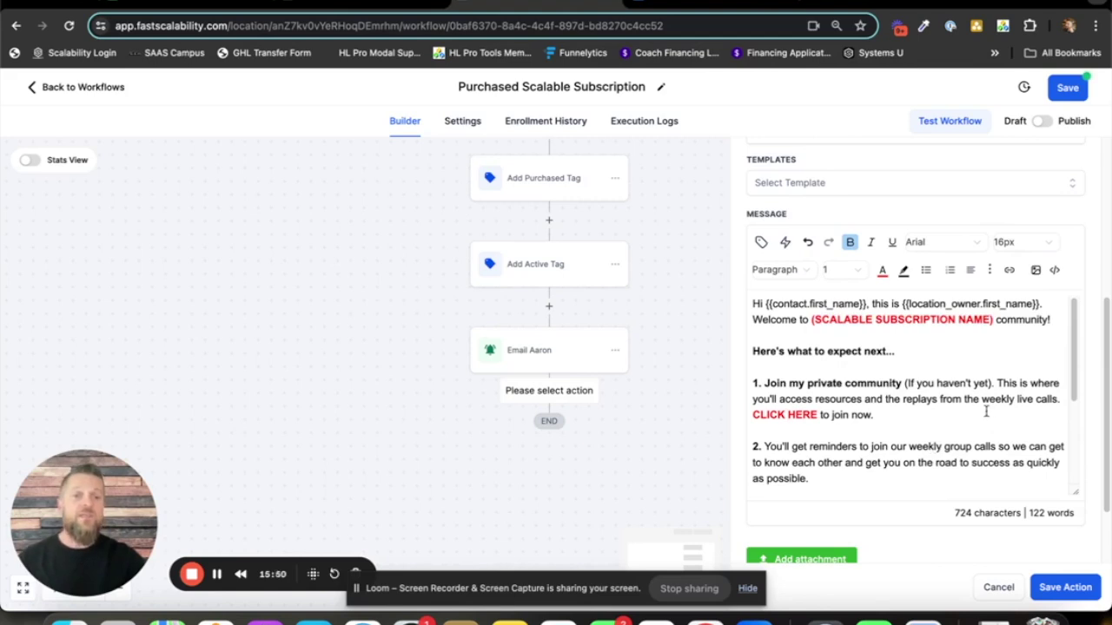
{"action": "scroll", "coordinate": [985, 427], "scroll_direction": "up", "scroll_amount": 1}
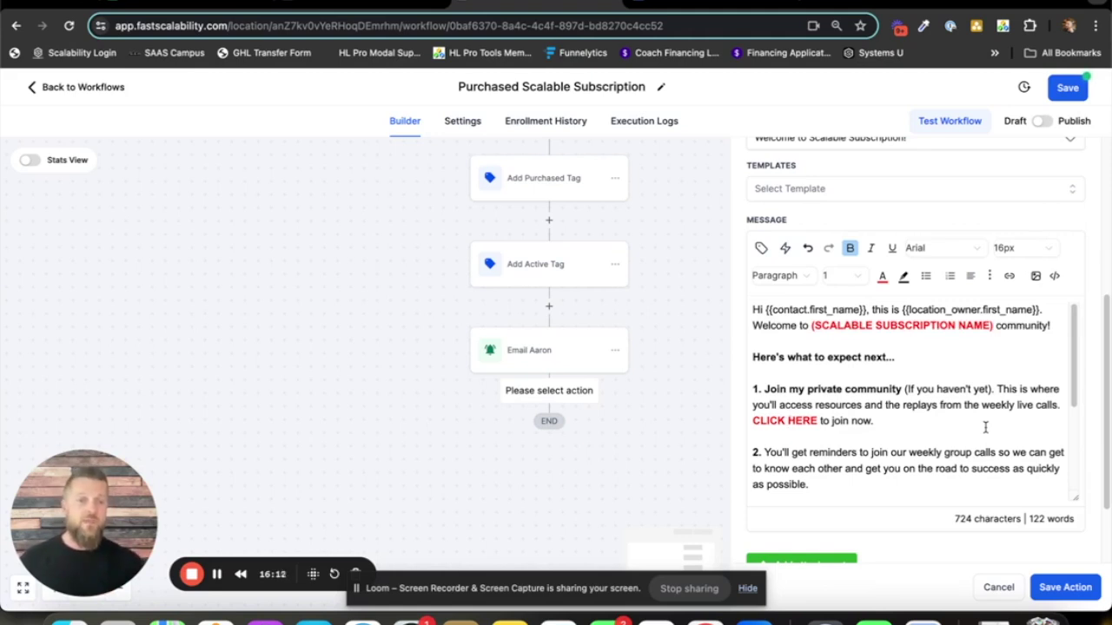
- Save the welcome email step and add a Send SMS step after it
{"action": "left_click", "coordinate": [1065, 598]}
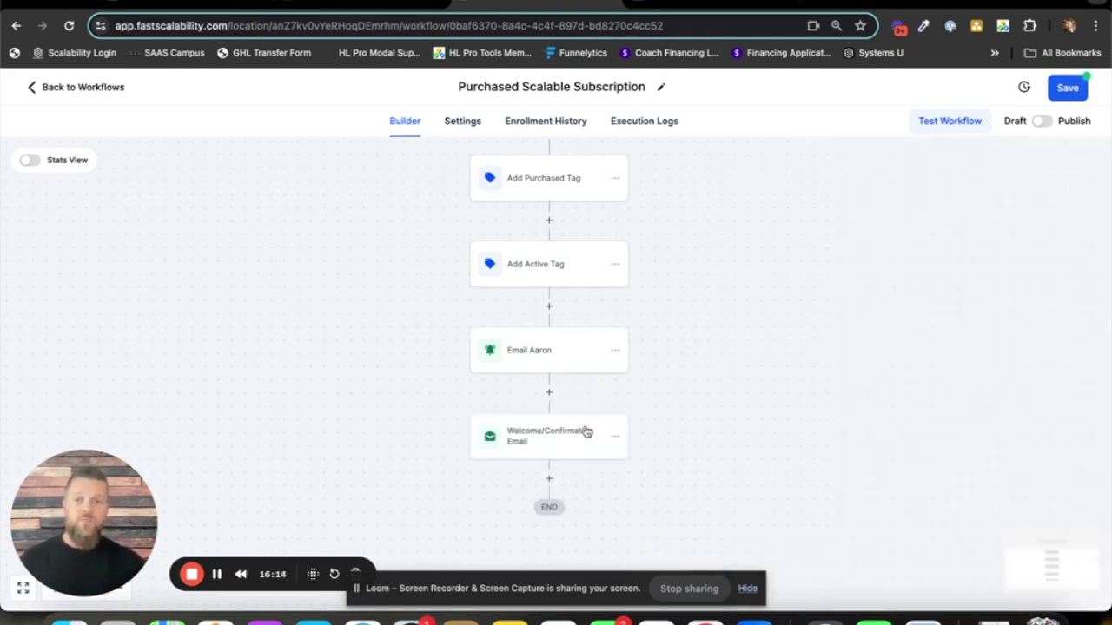
{"action": "left_click", "coordinate": [549, 478]}
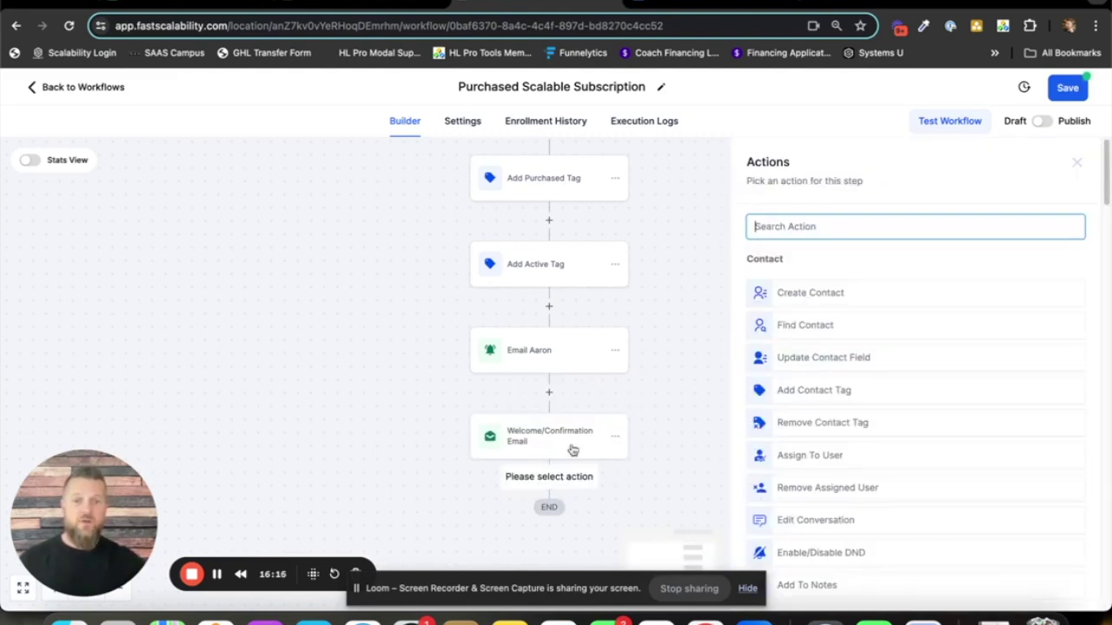
{"action": "scroll", "coordinate": [847, 287], "scroll_direction": "down", "scroll_amount": 6}
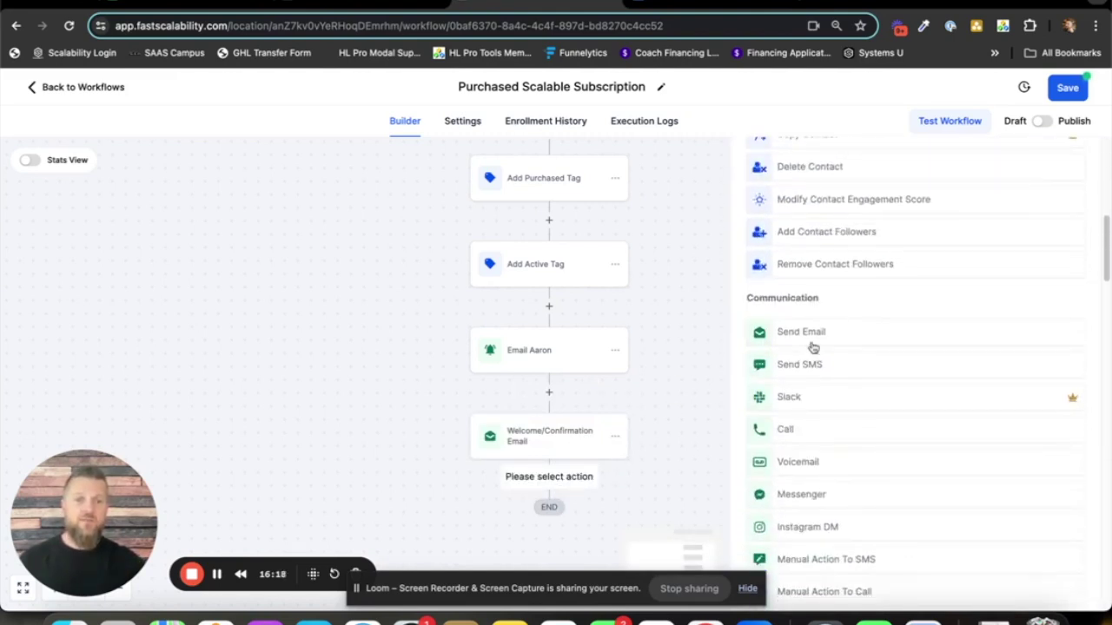
{"action": "left_click", "coordinate": [794, 368]}
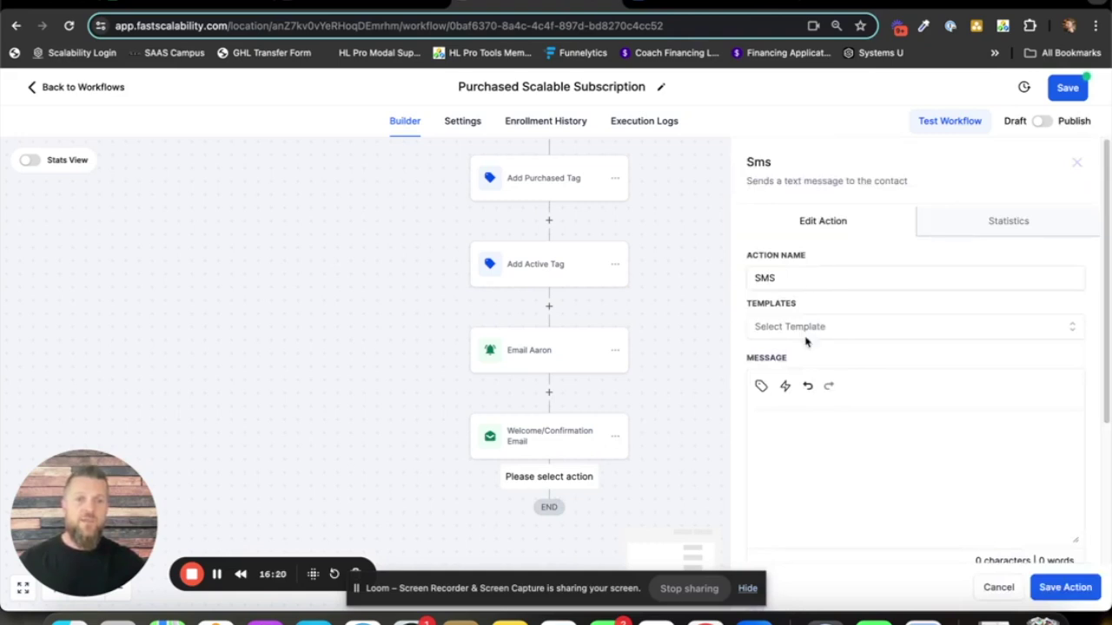
{"action": "scroll", "coordinate": [829, 317], "scroll_direction": "down", "scroll_amount": 1}
{"action": "left_click", "coordinate": [865, 333]}
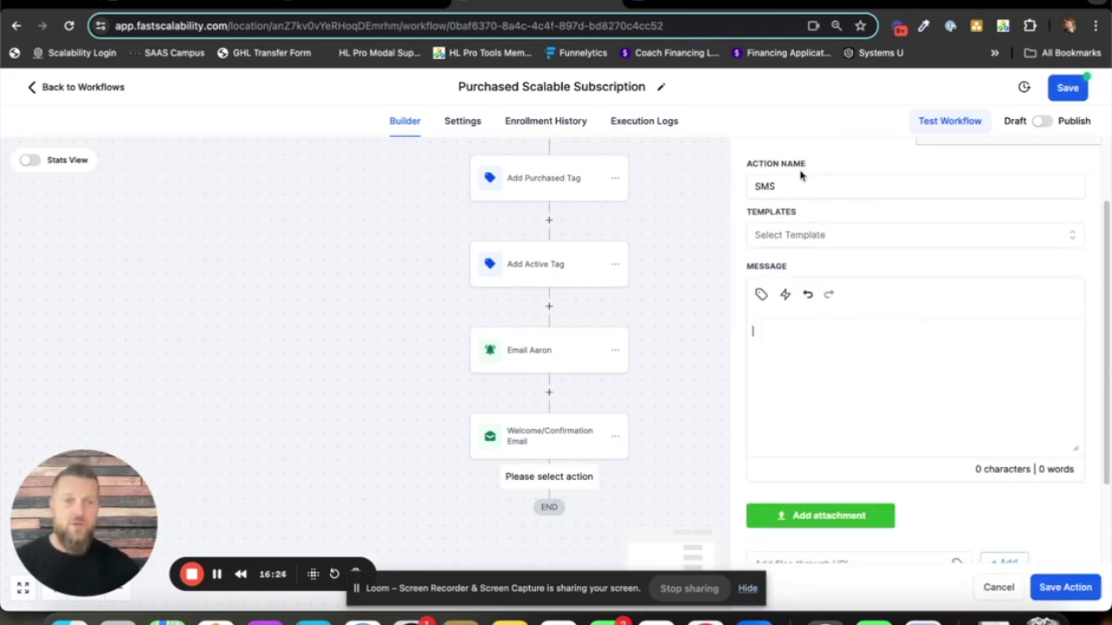
- Rename the SMS step to 'Welcome/Confirmation SMS'
{"action": "left_click", "coordinate": [758, 187]}
{"action": "double_click", "coordinate": [764, 186]}
{"action": "type", "text": "Welcome"}
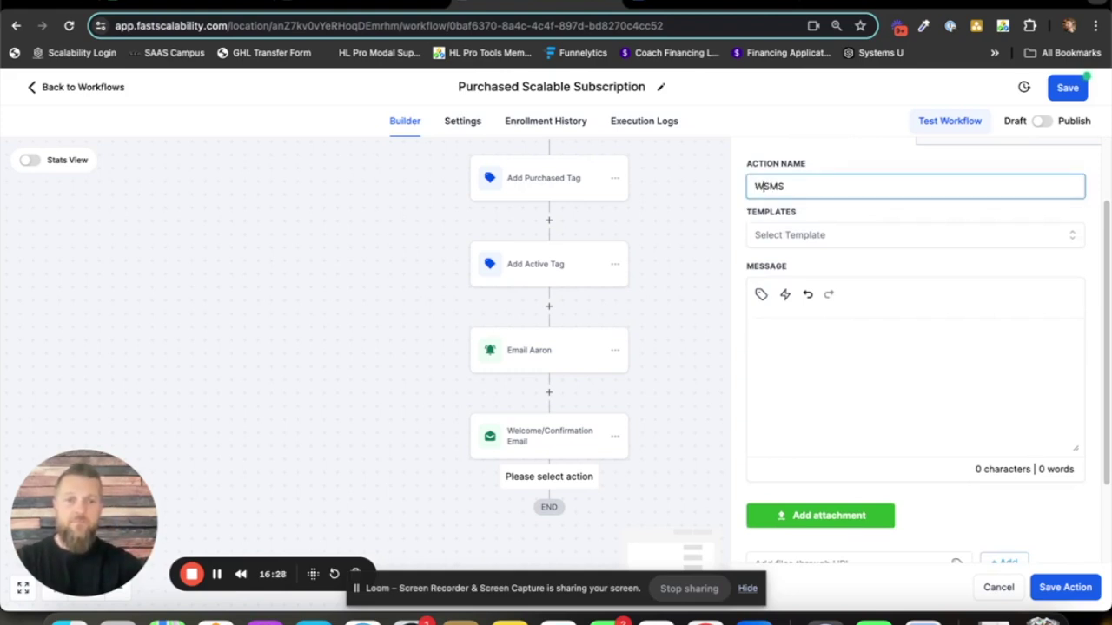
{"action": "type", "text": "/Confirma"}
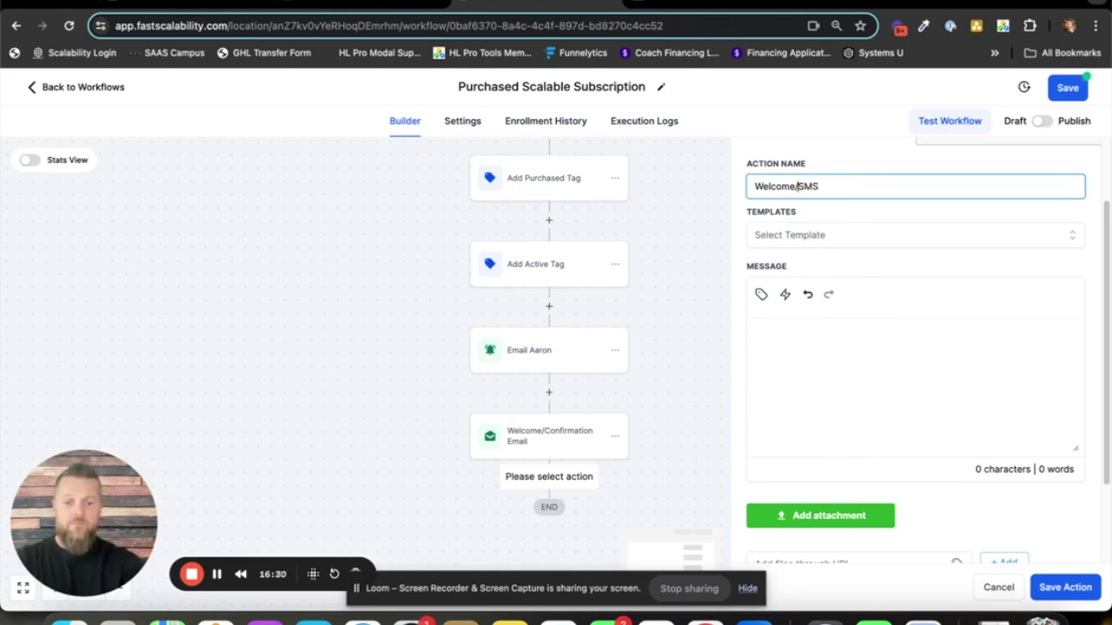
{"action": "type", "text": "tion"}
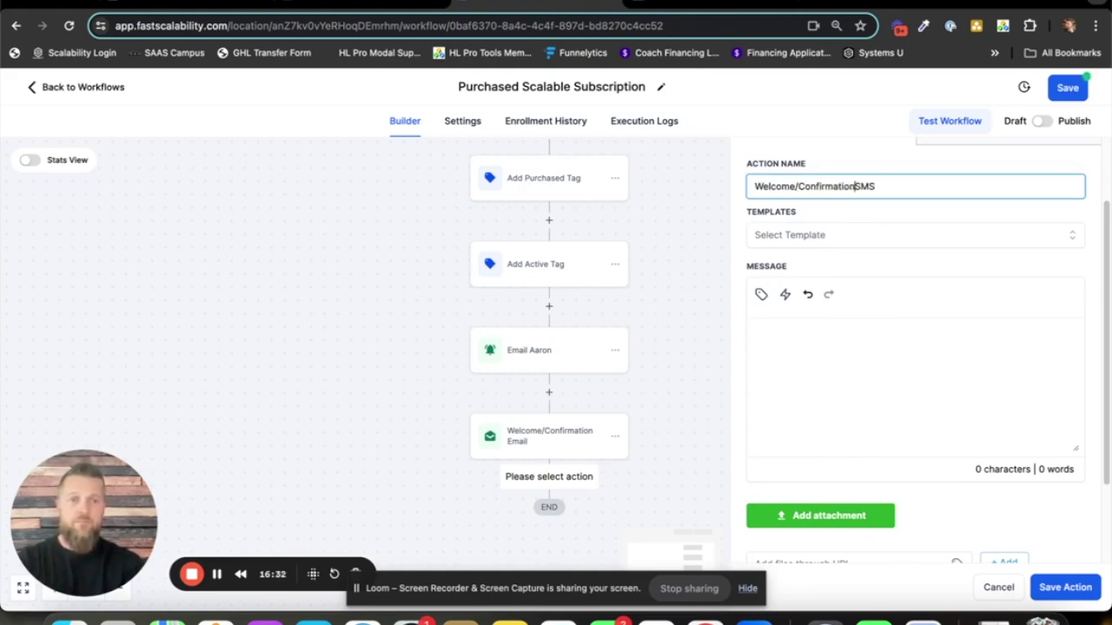
{"action": "left_click", "coordinate": [786, 348]}
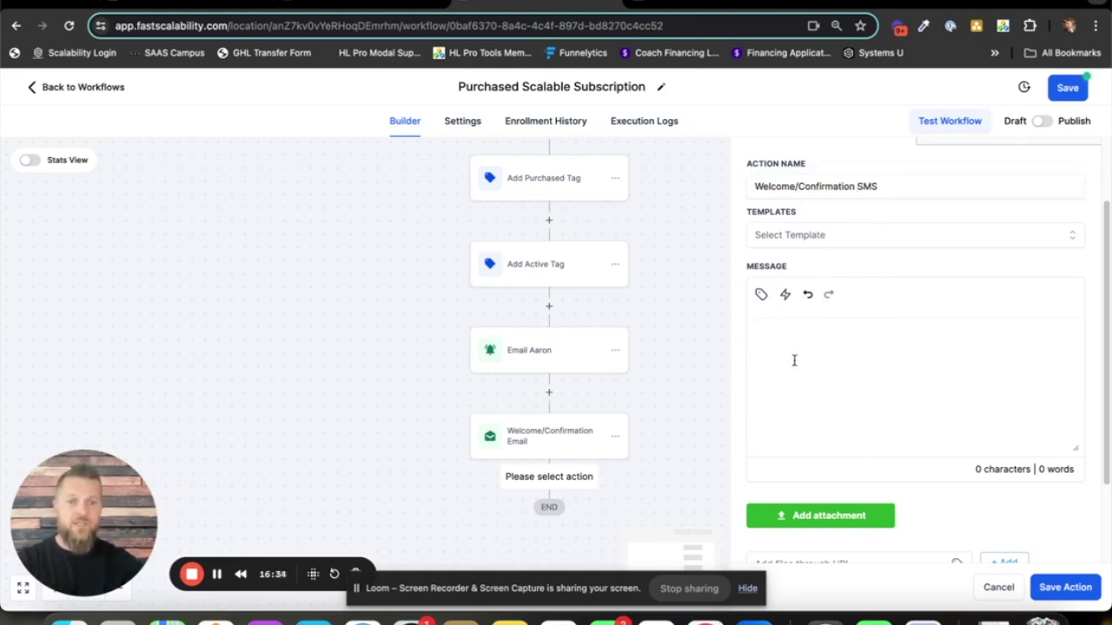
- Save the SMS step, then copy the entire welcome email message text
{"action": "type", "text": "H"}
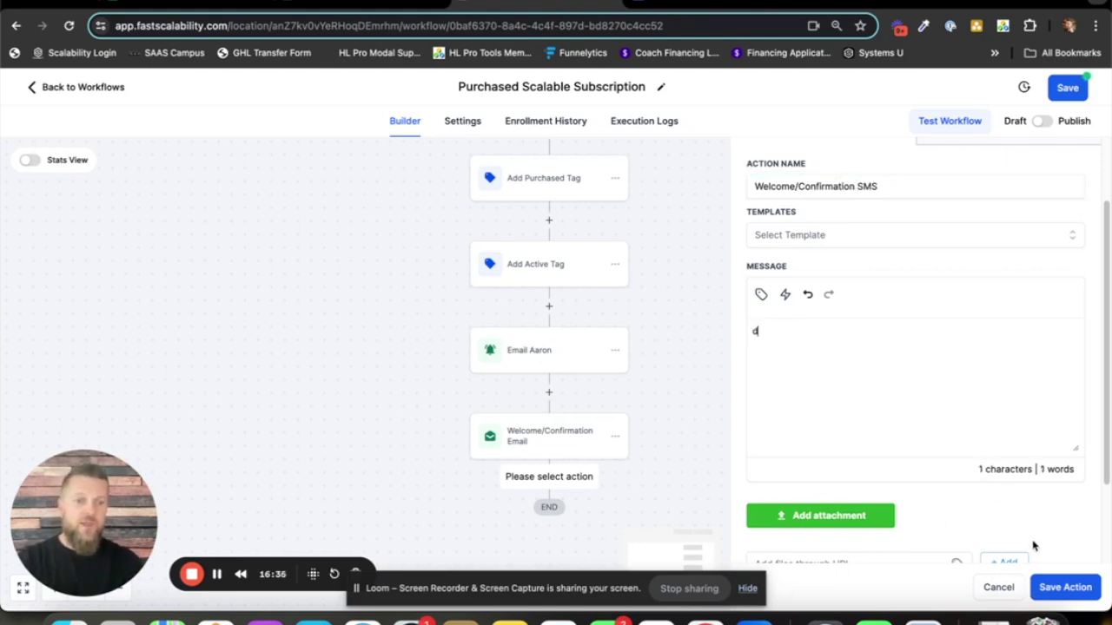
{"action": "left_click", "coordinate": [1051, 587]}
{"action": "left_click", "coordinate": [550, 447]}
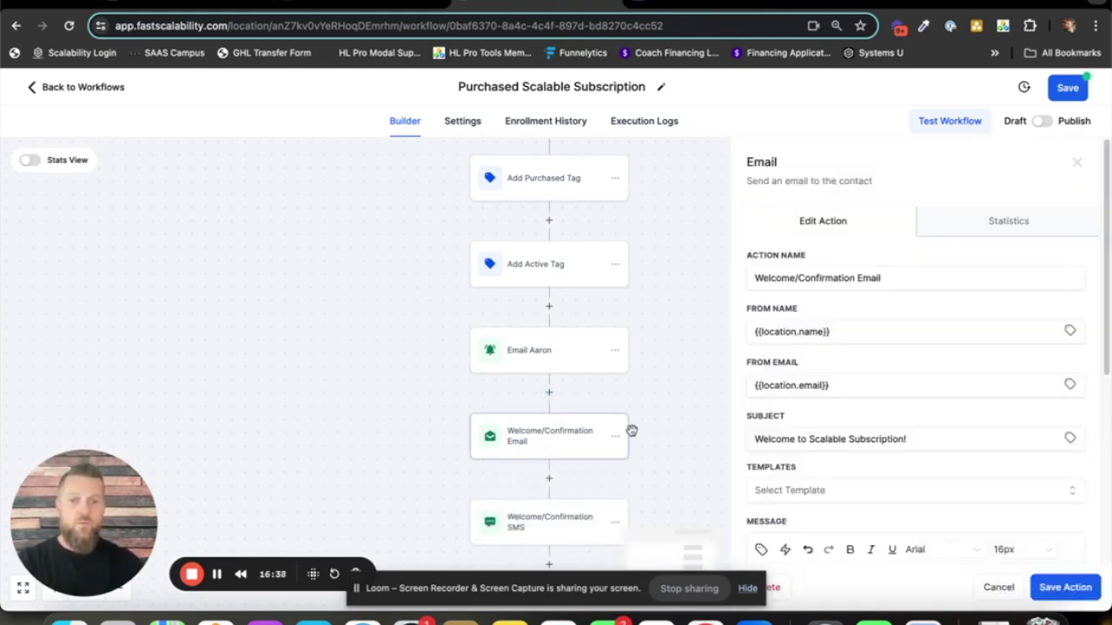
{"action": "scroll", "coordinate": [889, 385], "scroll_direction": "down", "scroll_amount": 5}
{"action": "left_click_drag", "start_coordinate": [753, 281], "coordinate": [953, 420]}
{"action": "right_click", "coordinate": [808, 329]}
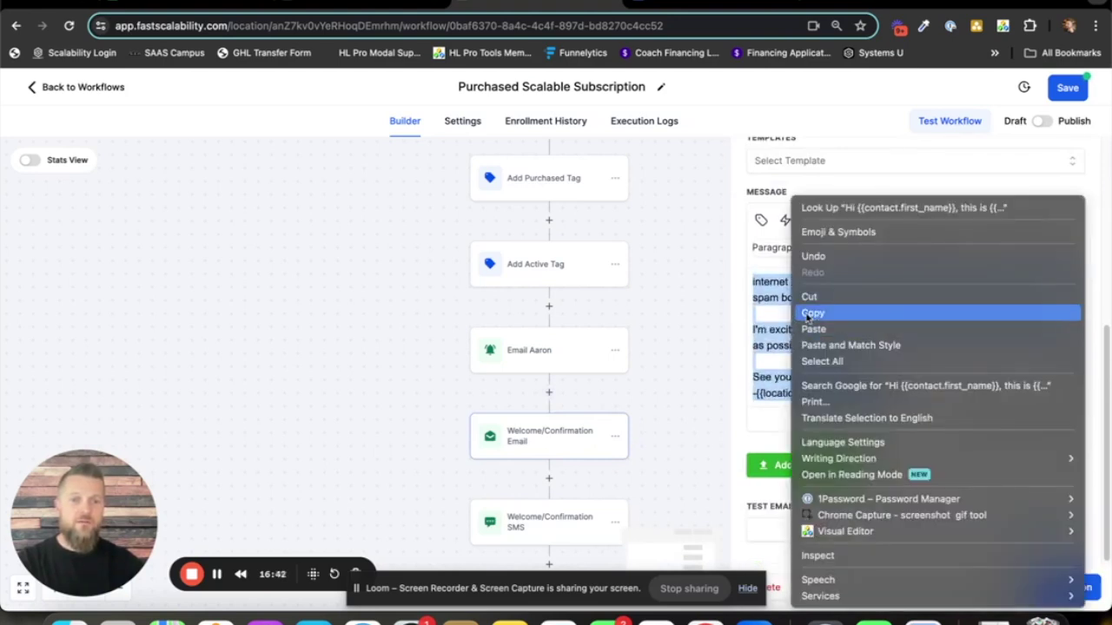
{"action": "left_click", "coordinate": [808, 311]}
- Paste the copied welcome text into the Welcome/Confirmation SMS message
{"action": "left_click", "coordinate": [638, 466]}
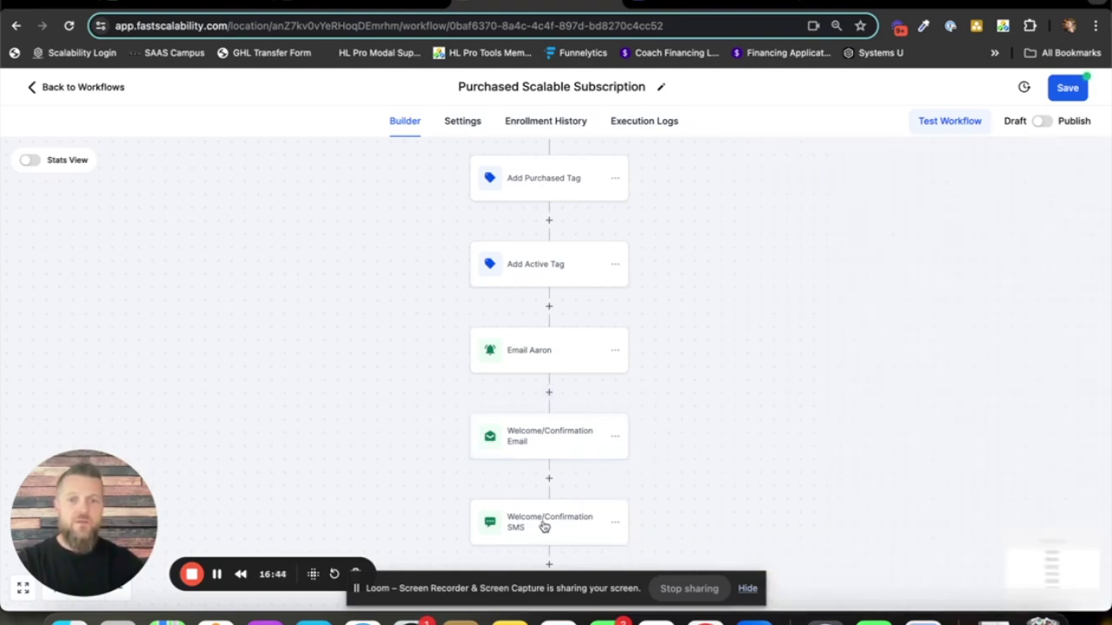
{"action": "left_click", "coordinate": [544, 526]}
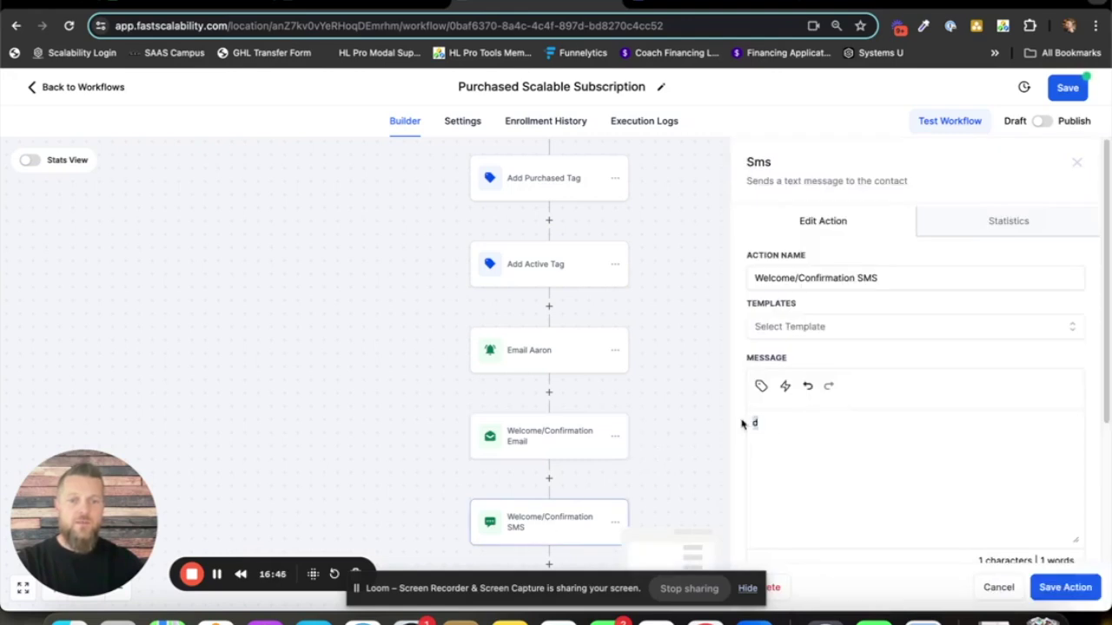
{"action": "key", "text": "super+v"}
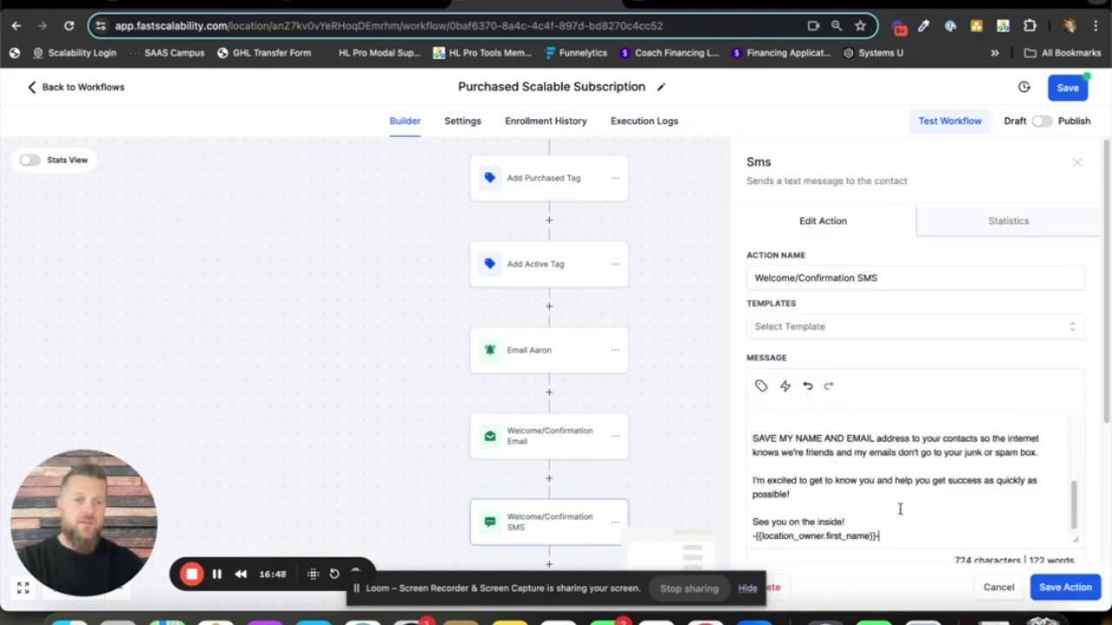
{"action": "scroll", "coordinate": [903, 514], "scroll_direction": "up", "scroll_amount": 5}
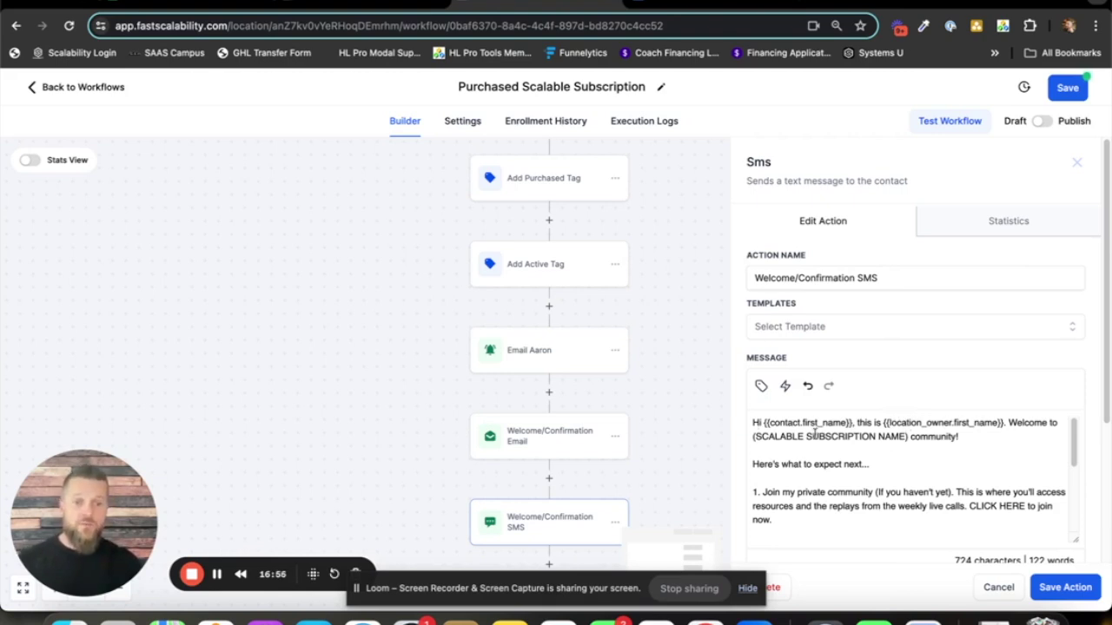
{"action": "scroll", "coordinate": [908, 446], "scroll_direction": "down", "scroll_amount": 2}
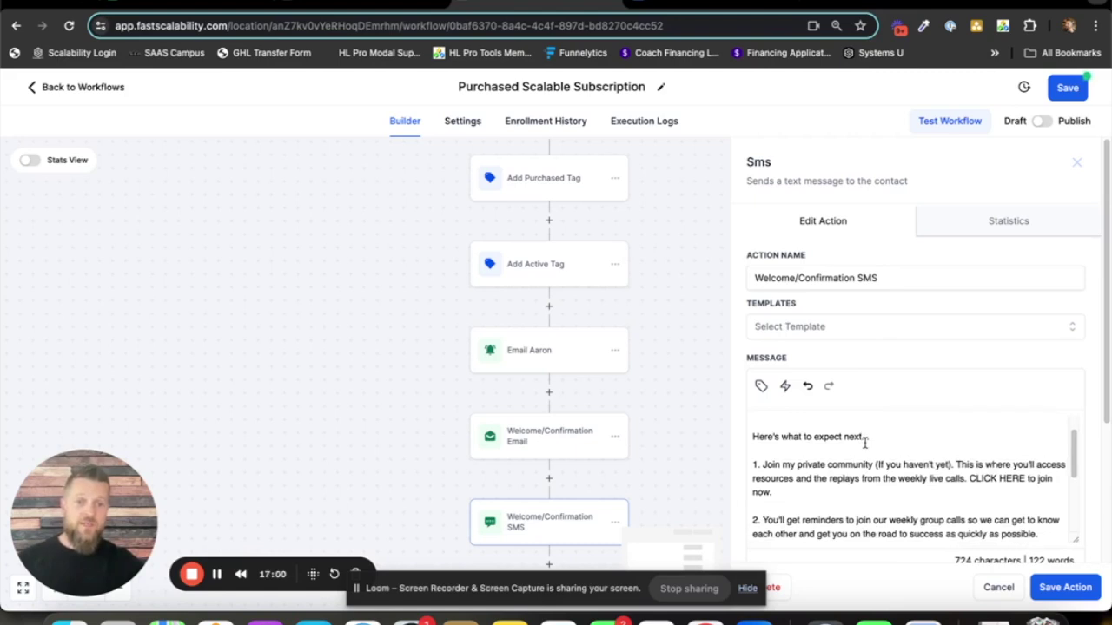
{"action": "scroll", "coordinate": [865, 441], "scroll_direction": "down", "scroll_amount": 1}
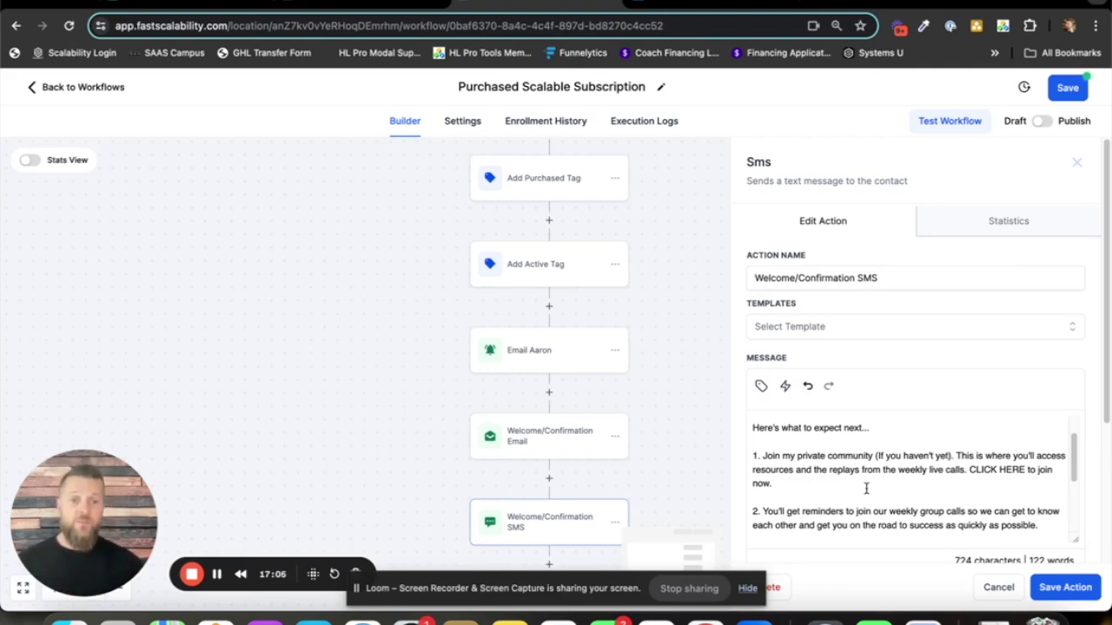
{"action": "scroll", "coordinate": [790, 493], "scroll_direction": "down", "scroll_amount": 1}
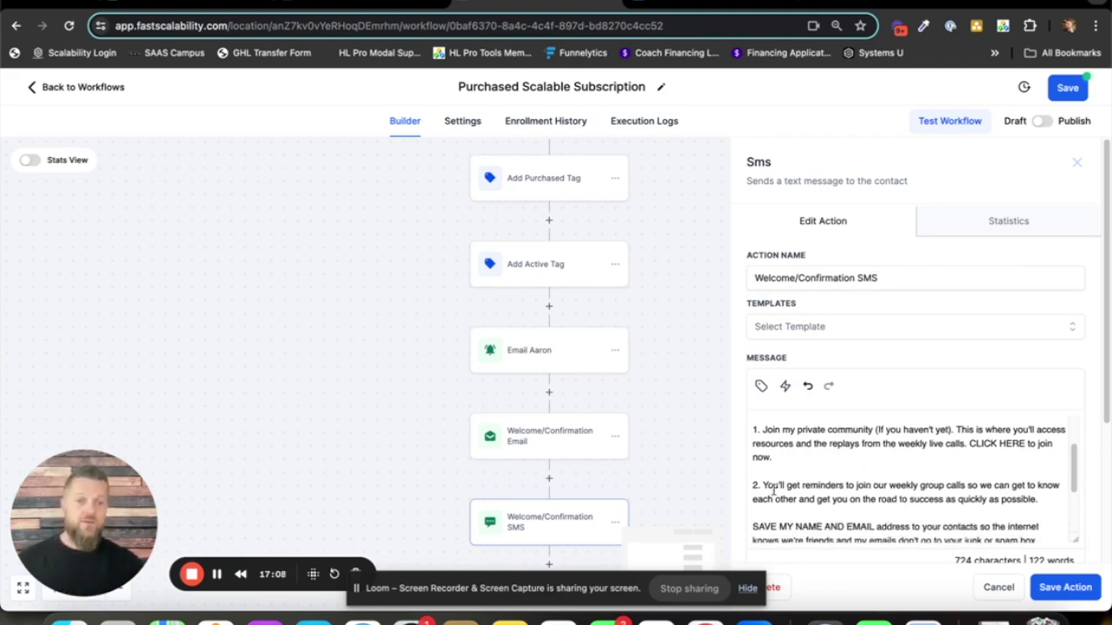
- Select the reminders and SAVE MY NAME paragraphs in the SMS message
{"action": "left_click_drag", "start_coordinate": [754, 480], "coordinate": [1014, 515]}
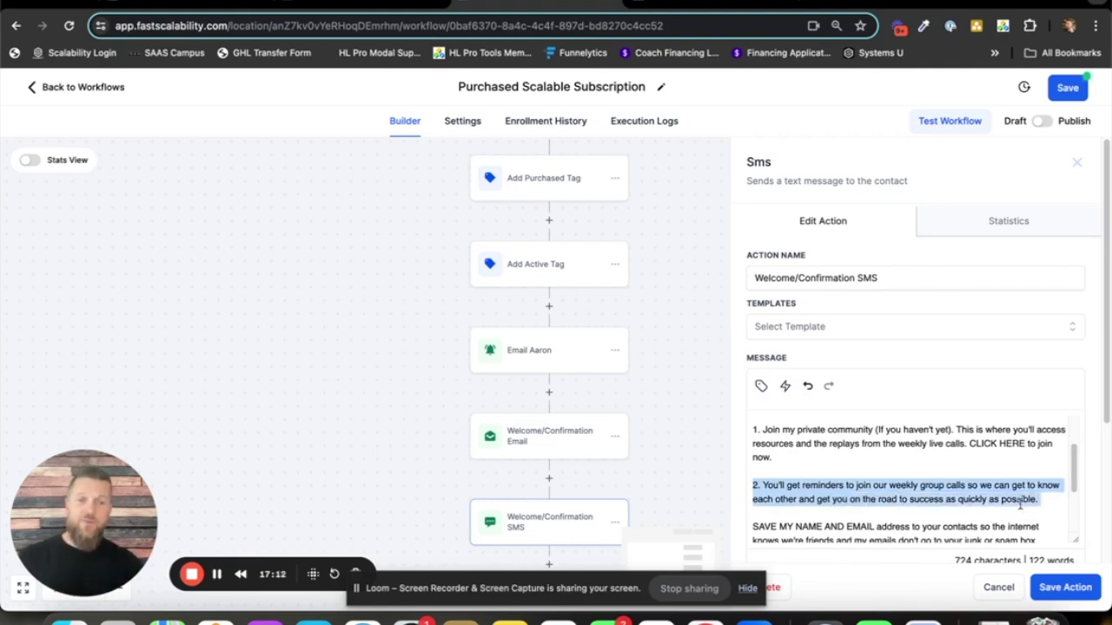
{"action": "scroll", "coordinate": [784, 464], "scroll_direction": "up", "scroll_amount": 3}
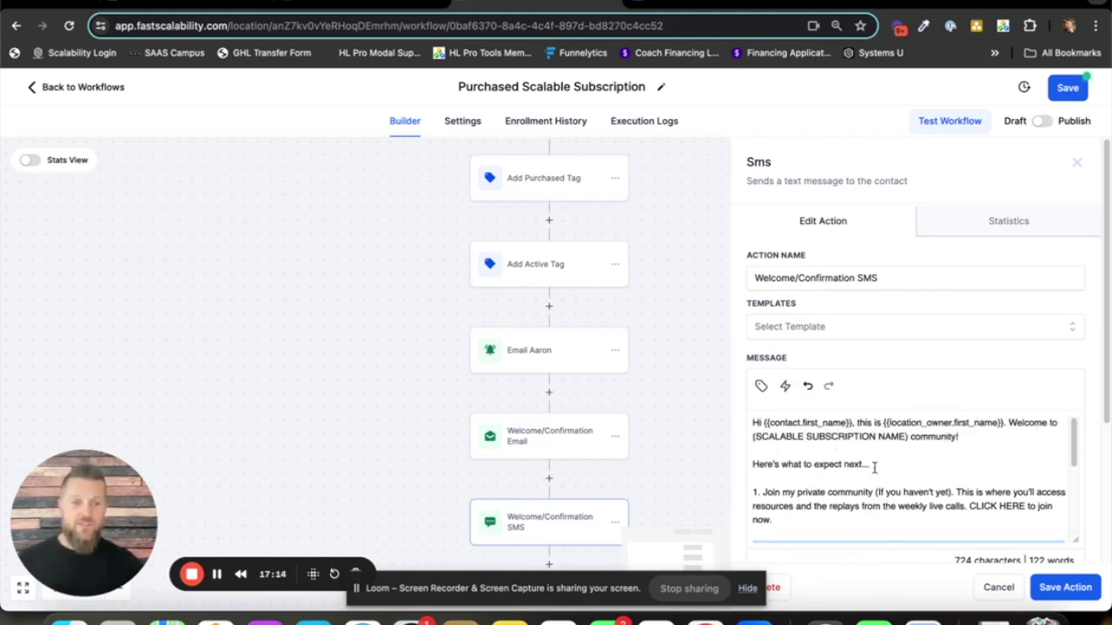
{"action": "left_click_drag", "start_coordinate": [1074, 542], "coordinate": [1078, 575]}
{"action": "scroll", "coordinate": [953, 305], "scroll_direction": "down", "scroll_amount": 10}
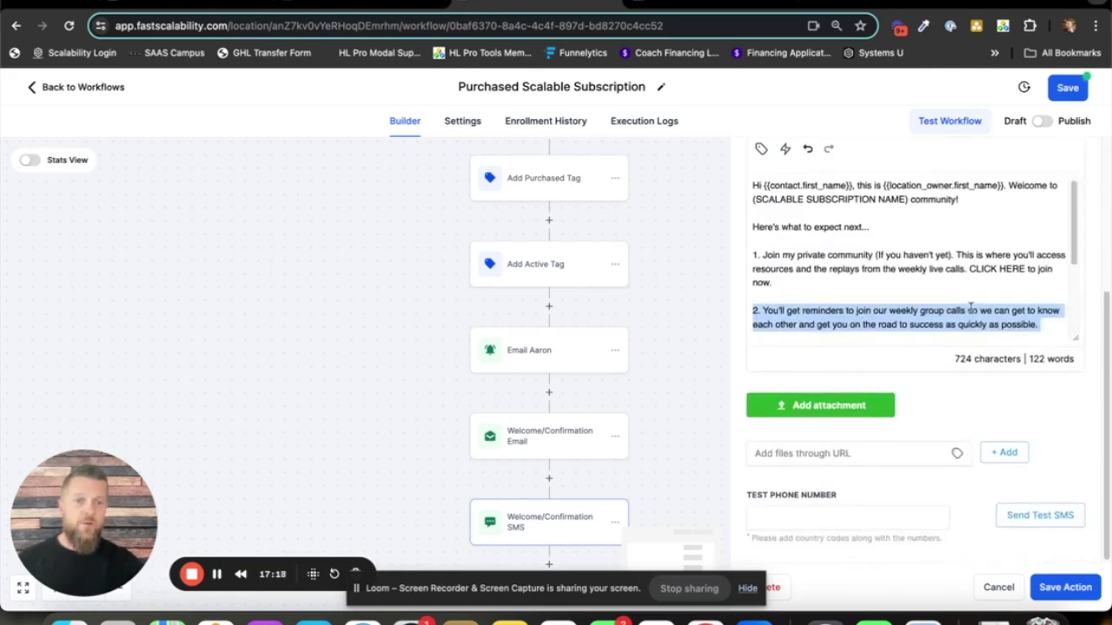
{"action": "scroll", "coordinate": [978, 328], "scroll_direction": "up", "scroll_amount": 1}
{"action": "scroll", "coordinate": [976, 319], "scroll_direction": "down", "scroll_amount": 2}
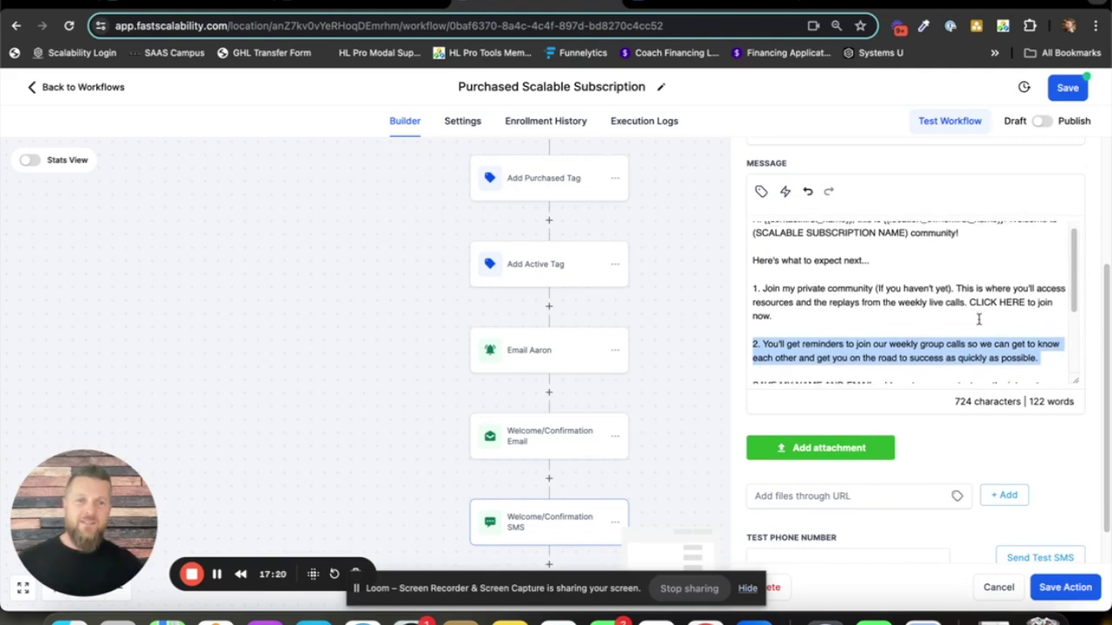
{"action": "scroll", "coordinate": [971, 291], "scroll_direction": "up", "scroll_amount": 2}
{"action": "scroll", "coordinate": [980, 297], "scroll_direction": "up", "scroll_amount": 1}
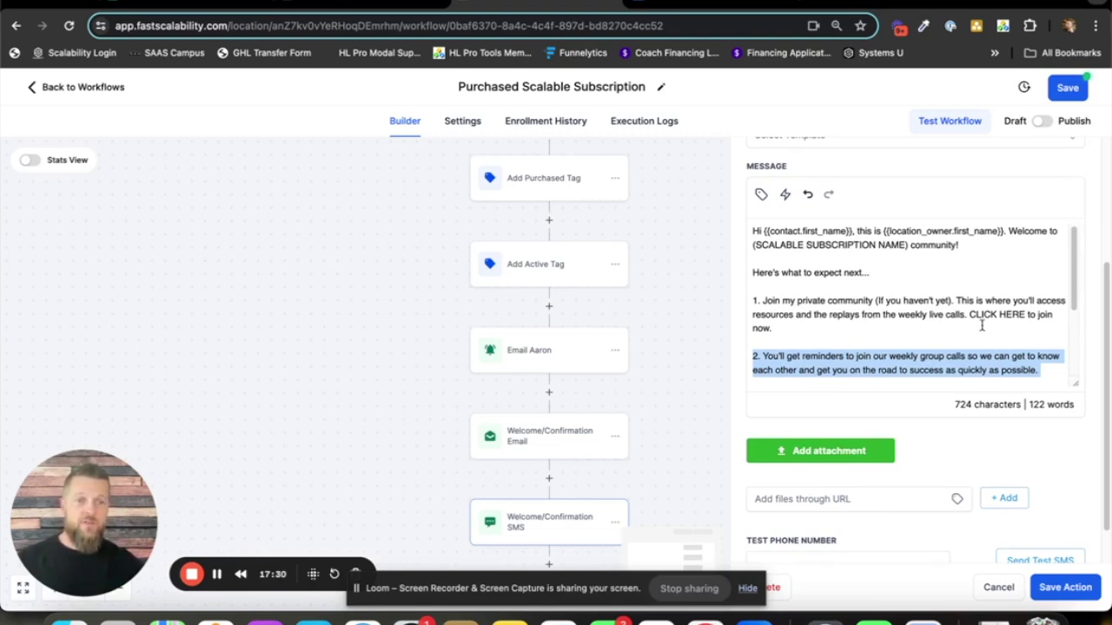
{"action": "left_click_drag", "start_coordinate": [816, 341], "coordinate": [823, 310]}
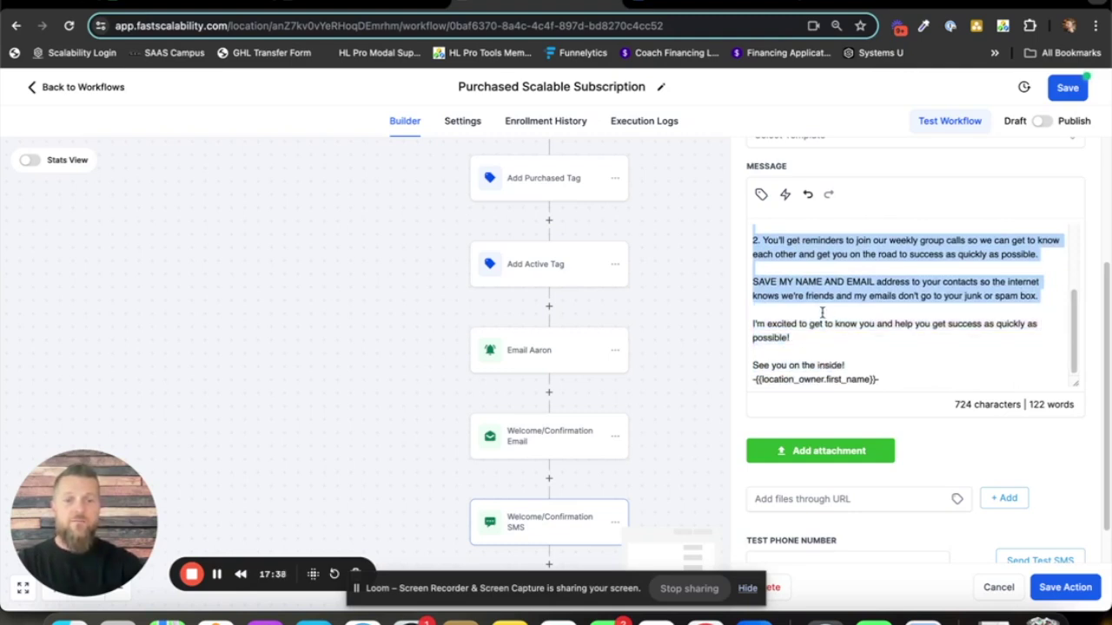
- Replace the selected paragraphs with a new point 2: 'I sent you an email with more details and the link from'
{"action": "key", "text": "BackSpace"}
{"action": "scroll", "coordinate": [815, 320], "scroll_direction": "up", "scroll_amount": 1}
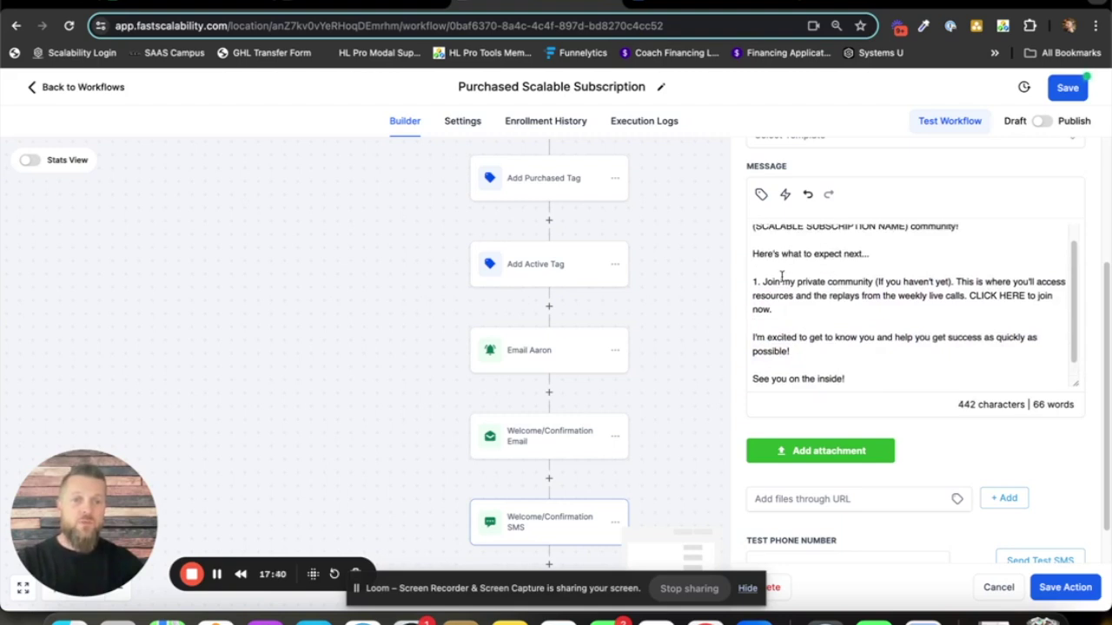
{"action": "key", "text": "Return"}
{"action": "key", "text": "Return"}
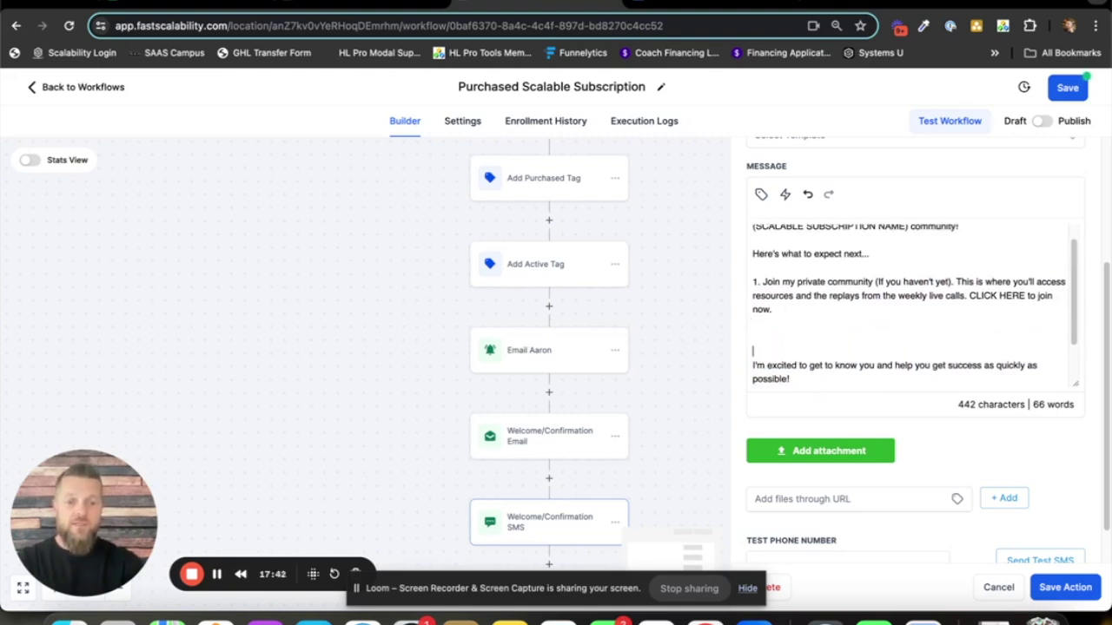
{"action": "type", "text": "2. I send yo"}
{"action": "key", "text": "BackSpace"}
{"action": "key", "text": "BackSpace"}
{"action": "key", "text": "BackSpace"}
{"action": "key", "text": "BackSpace"}
{"action": "type", "text": "t you an email "}
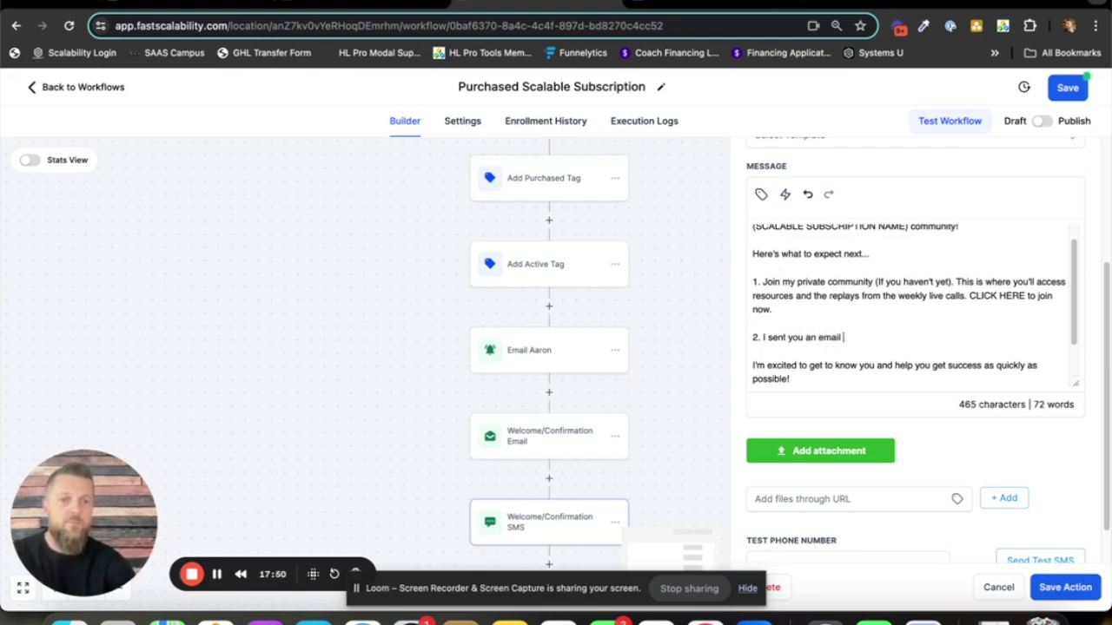
{"action": "type", "text": "with more details and the link from"}
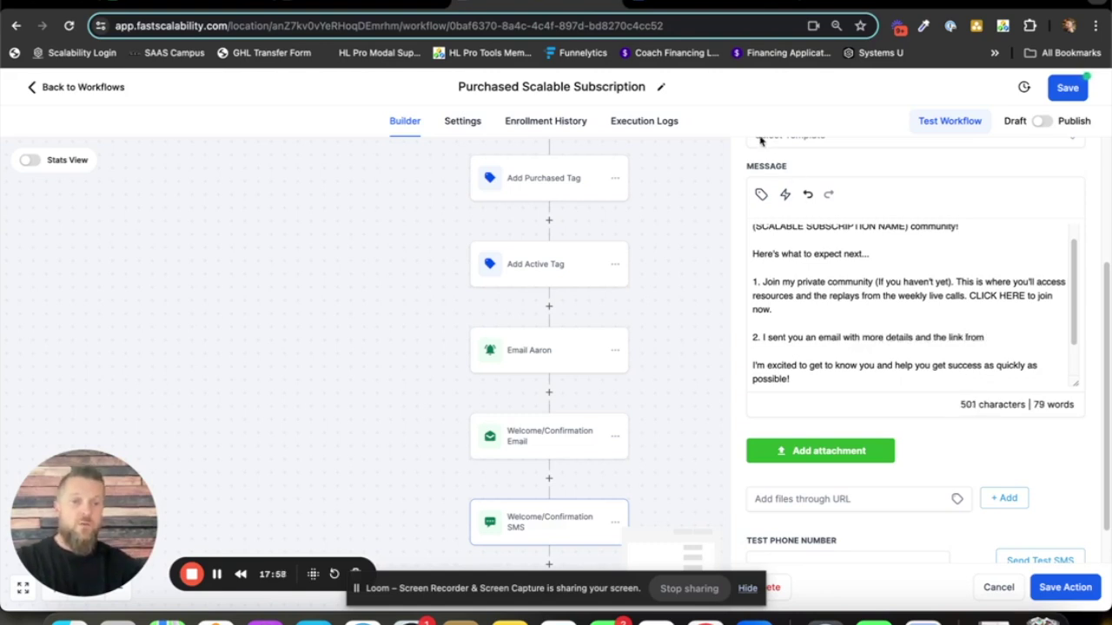
- Insert the Account Email custom value, then add 'Check your spam, junk, and promotions folders'
{"action": "left_click", "coordinate": [761, 196]}
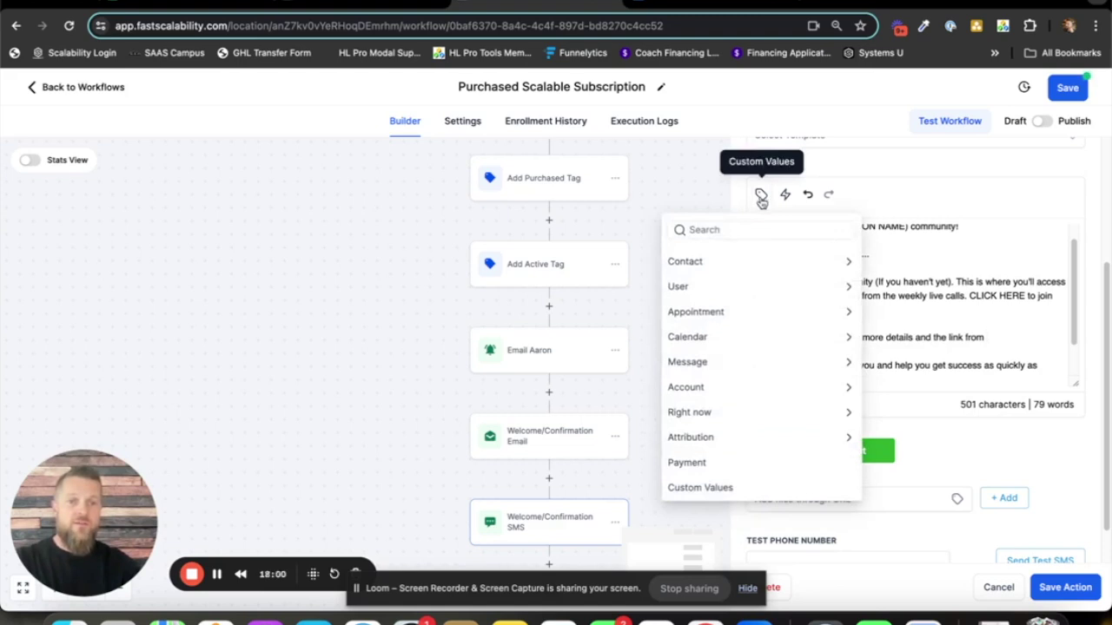
{"action": "left_click", "coordinate": [772, 393]}
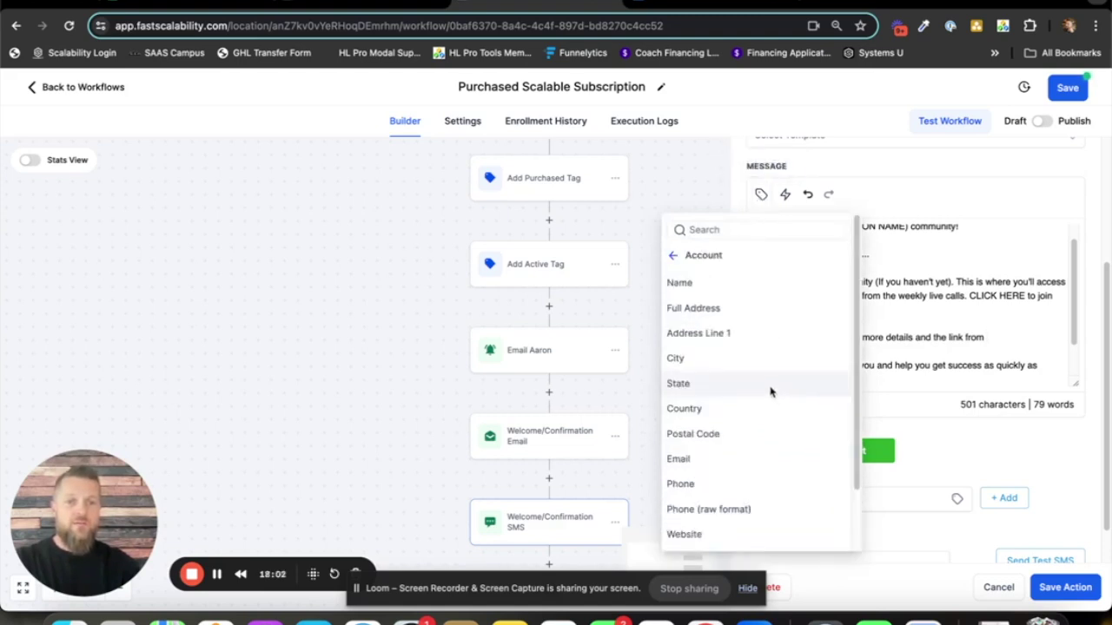
{"action": "left_click", "coordinate": [732, 461]}
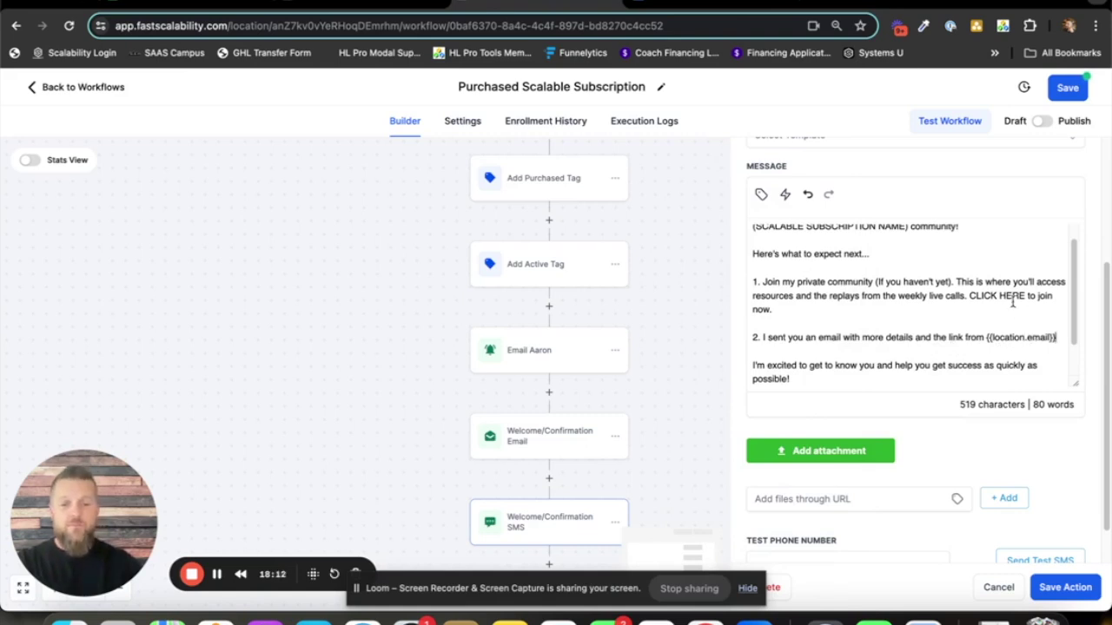
{"action": "type", "text": "Chekc"}
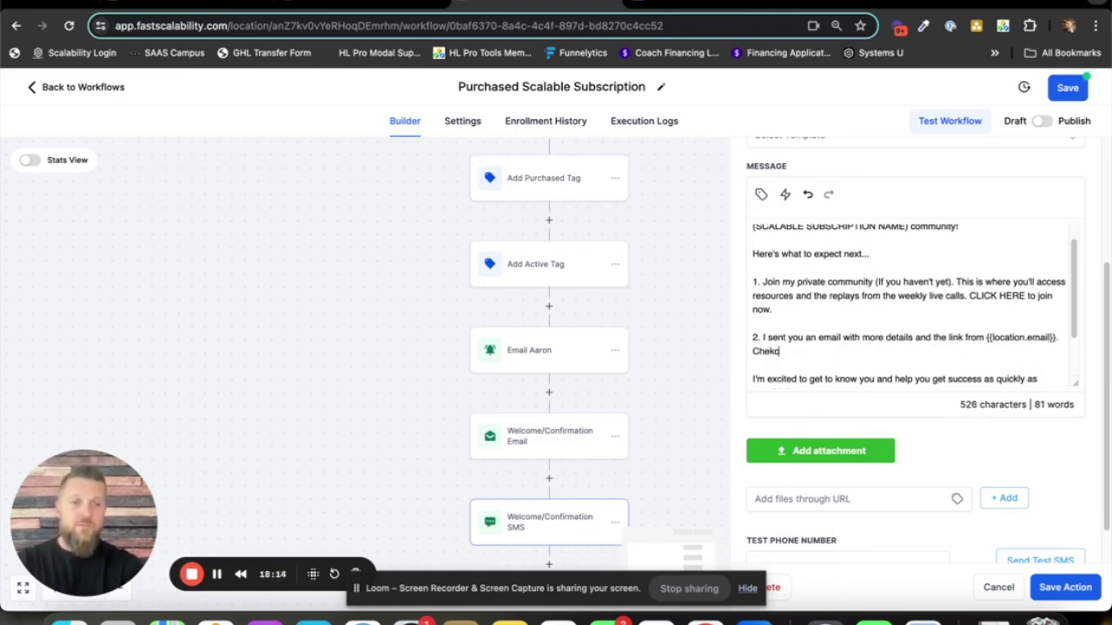
{"action": "key", "text": "BackSpace"}
{"action": "key", "text": "BackSpace"}
{"action": "type", "text": "ck "}
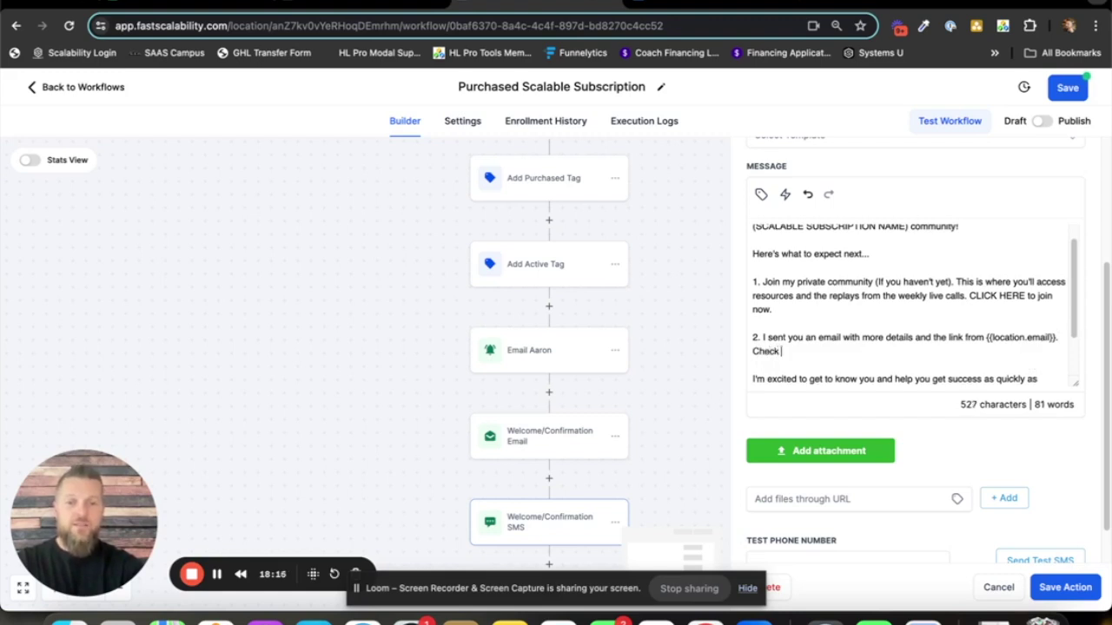
{"action": "type", "text": "your "}
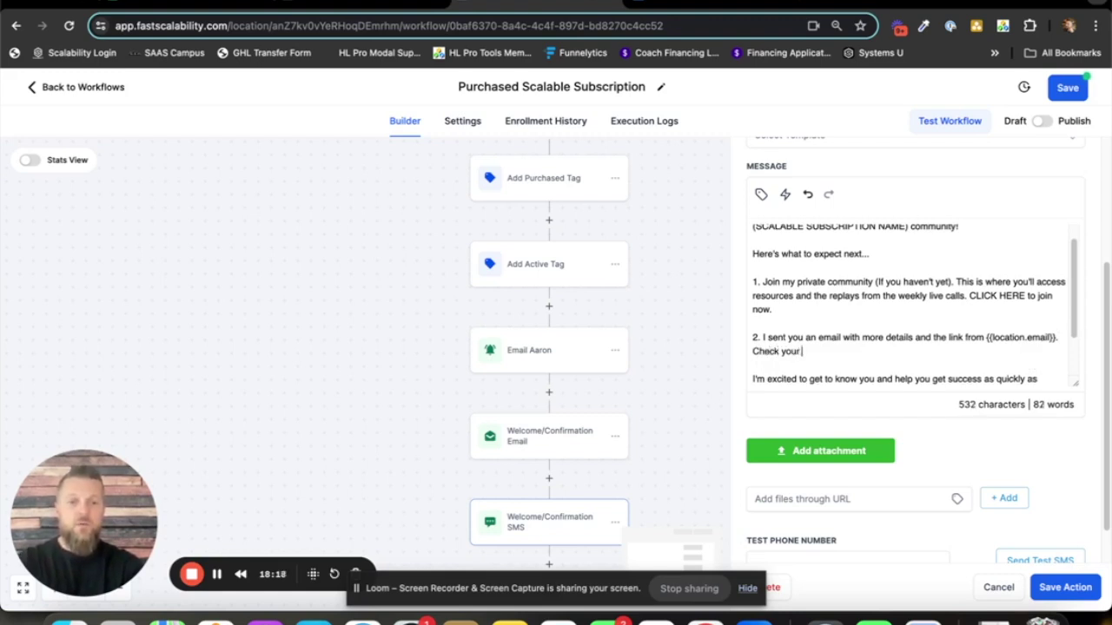
{"action": "type", "text": "spam. jun,"}
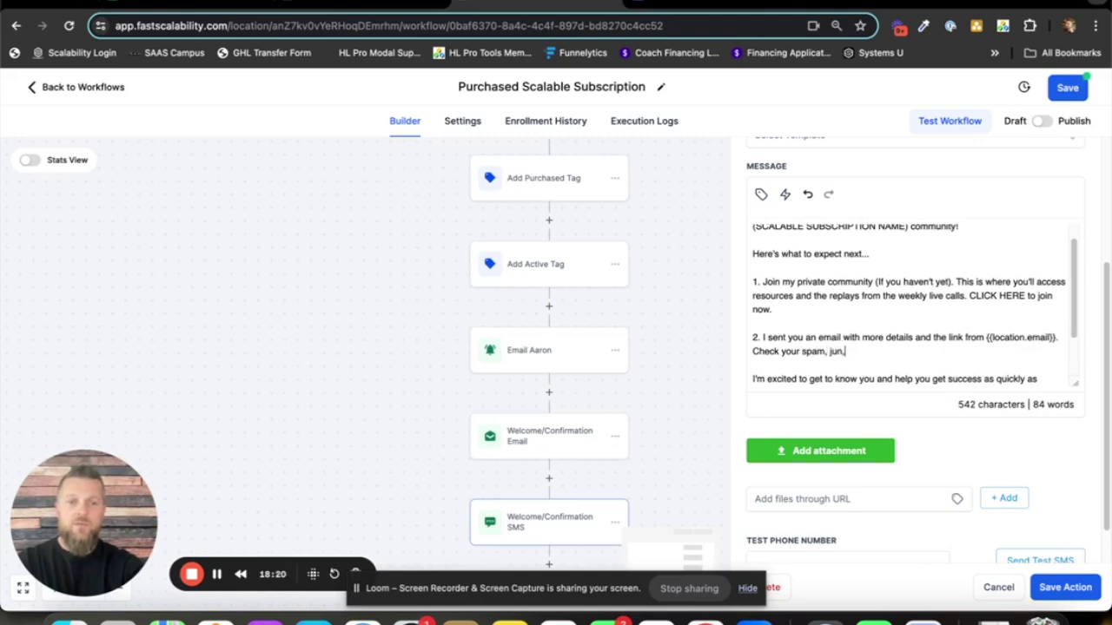
{"action": "key", "text": "BackSpace"}
{"action": "type", "text": "k, and promotion"}
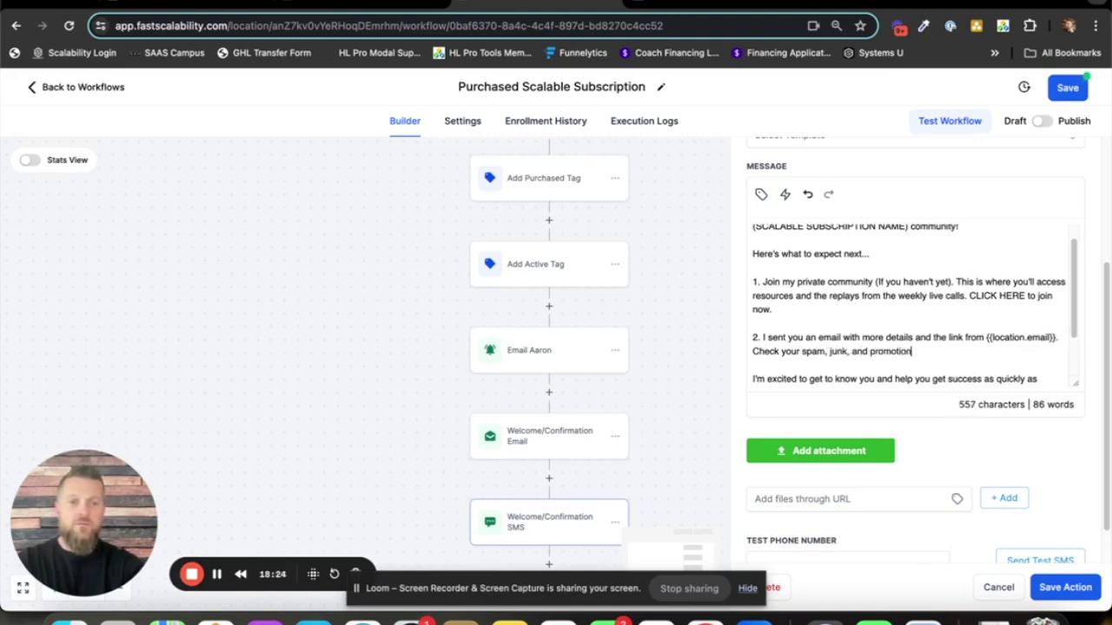
{"action": "type", "text": "s folders if "}
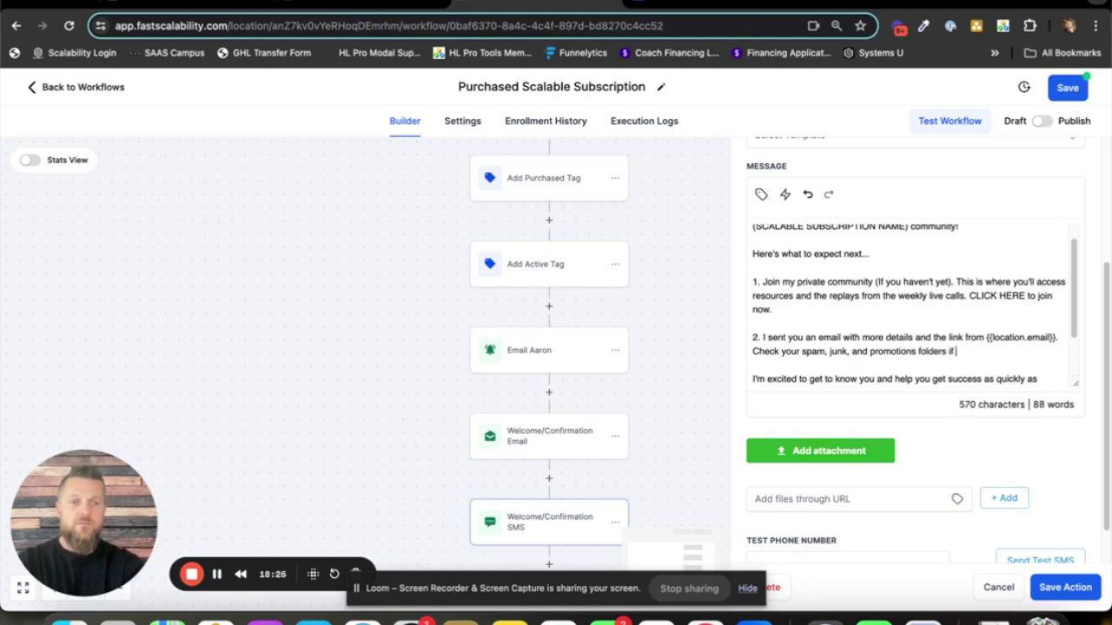
{"action": "type", "text": "you don't s"}
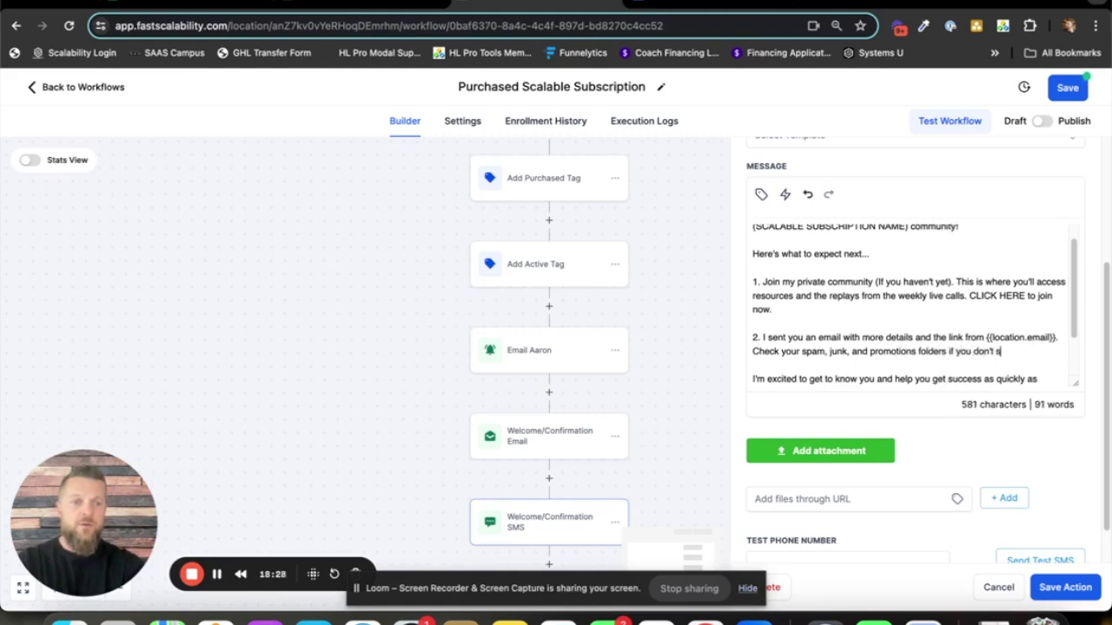
{"action": "type", "text": "ee it right away."}
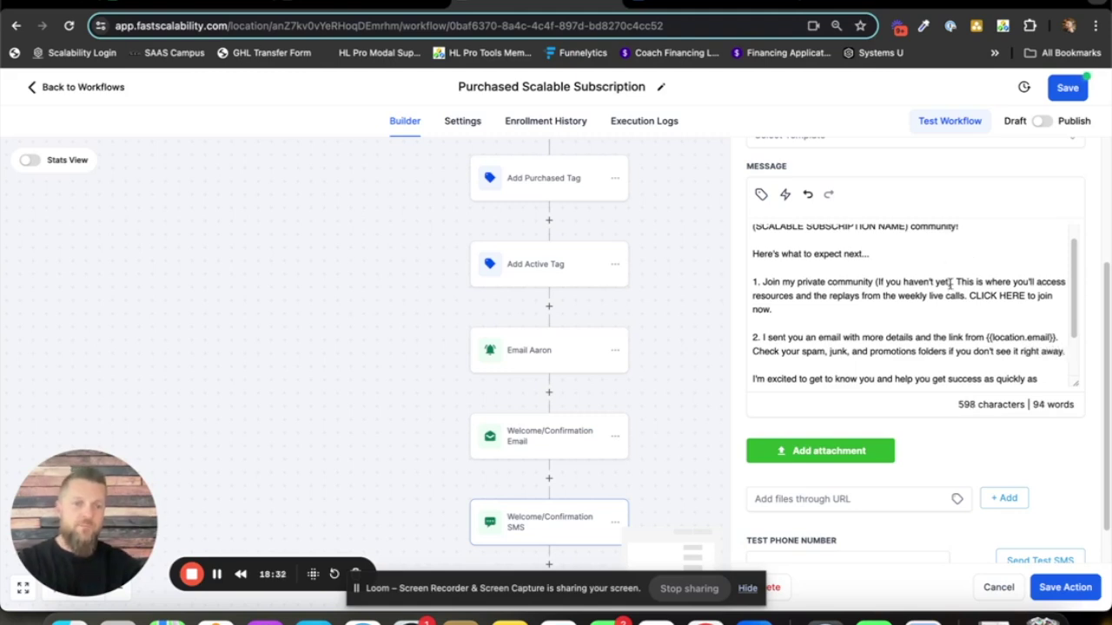
{"action": "scroll", "coordinate": [920, 315], "scroll_direction": "up", "scroll_amount": 2}
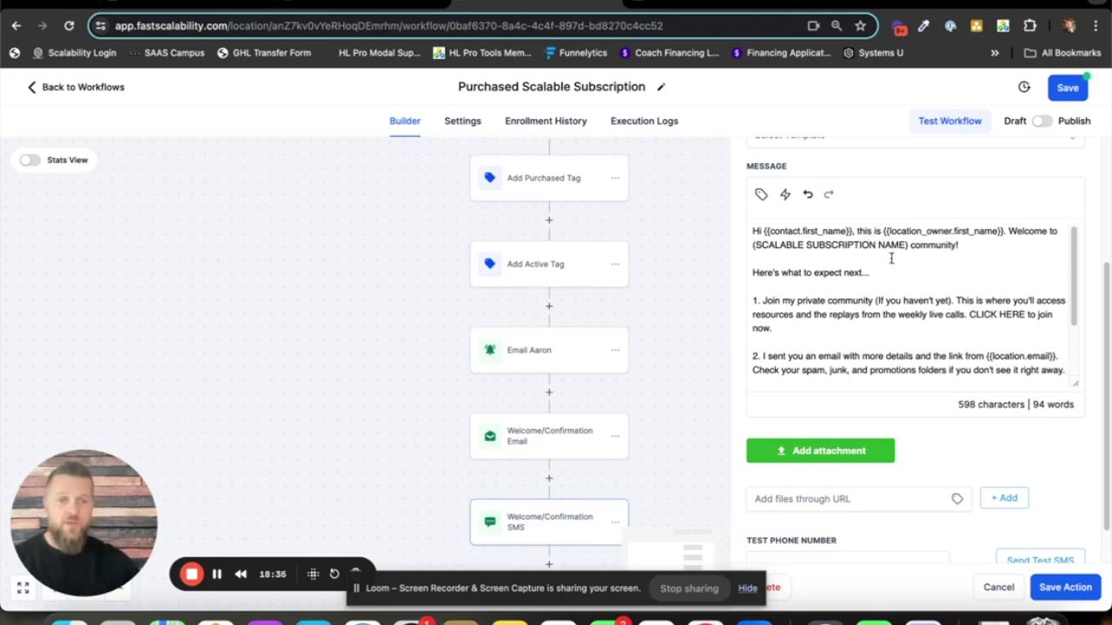
{"action": "scroll", "coordinate": [890, 258], "scroll_direction": "down", "scroll_amount": 3}
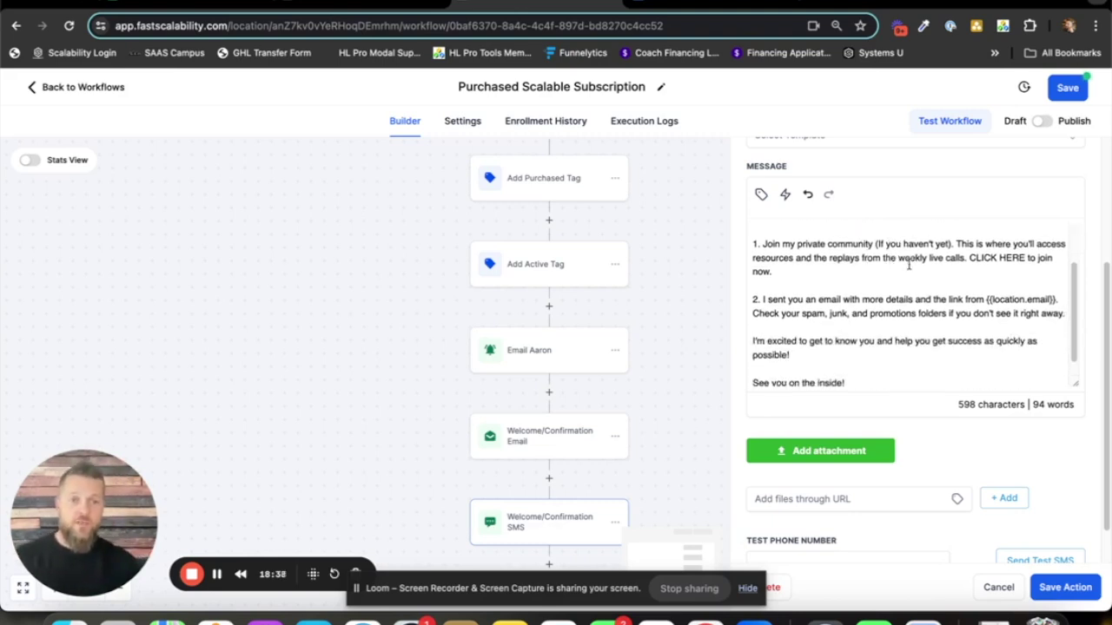
- Delete 'CLICK HERE to join now.' from the SMS and enlarge the message box
{"action": "left_click_drag", "start_coordinate": [969, 258], "coordinate": [973, 270]}
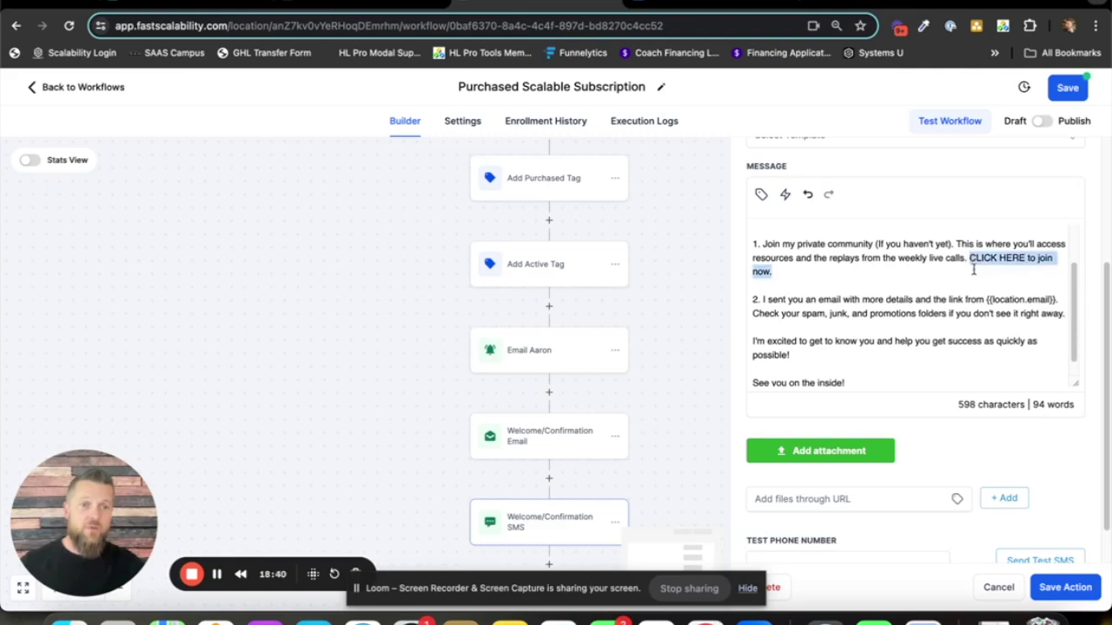
{"action": "key", "text": "BackSpace"}
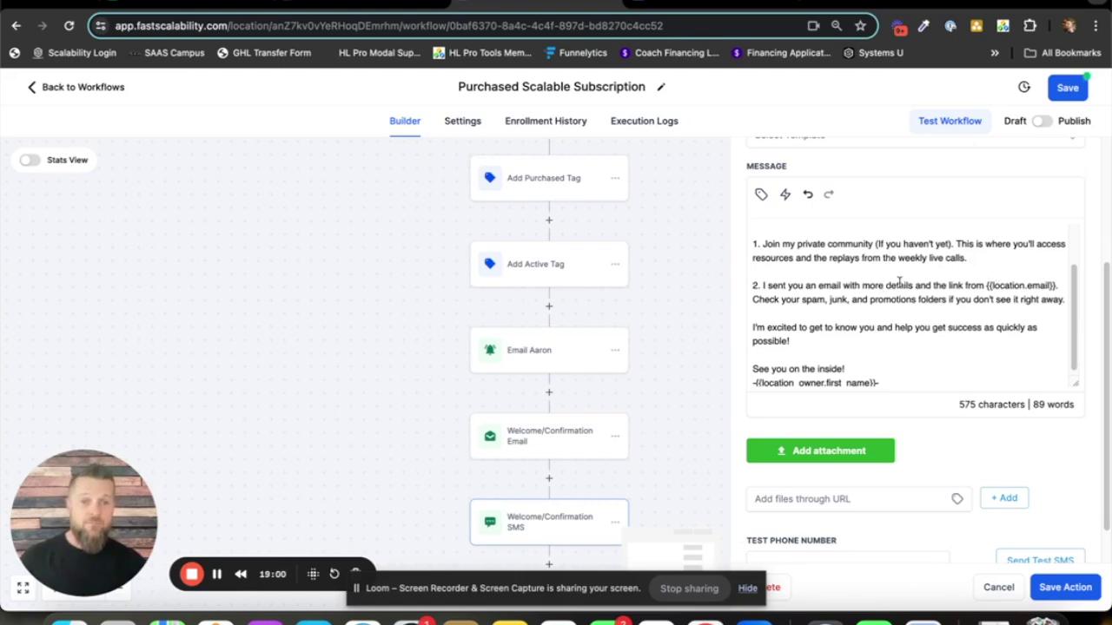
{"action": "scroll", "coordinate": [886, 278], "scroll_direction": "up", "scroll_amount": 1}
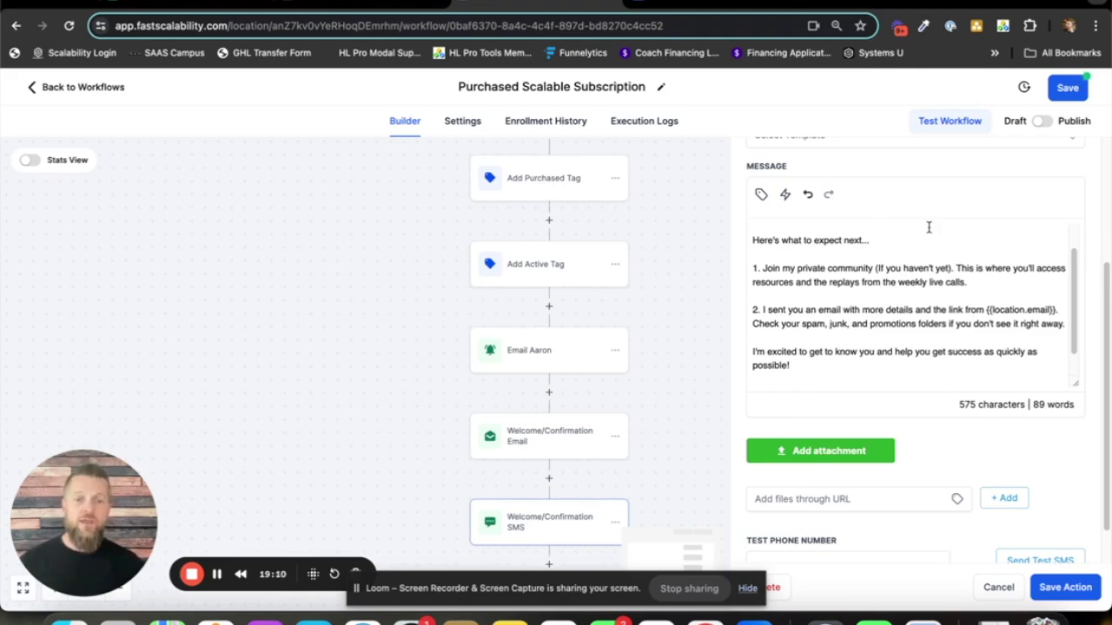
{"action": "left_click_drag", "start_coordinate": [1076, 388], "coordinate": [1081, 471]}
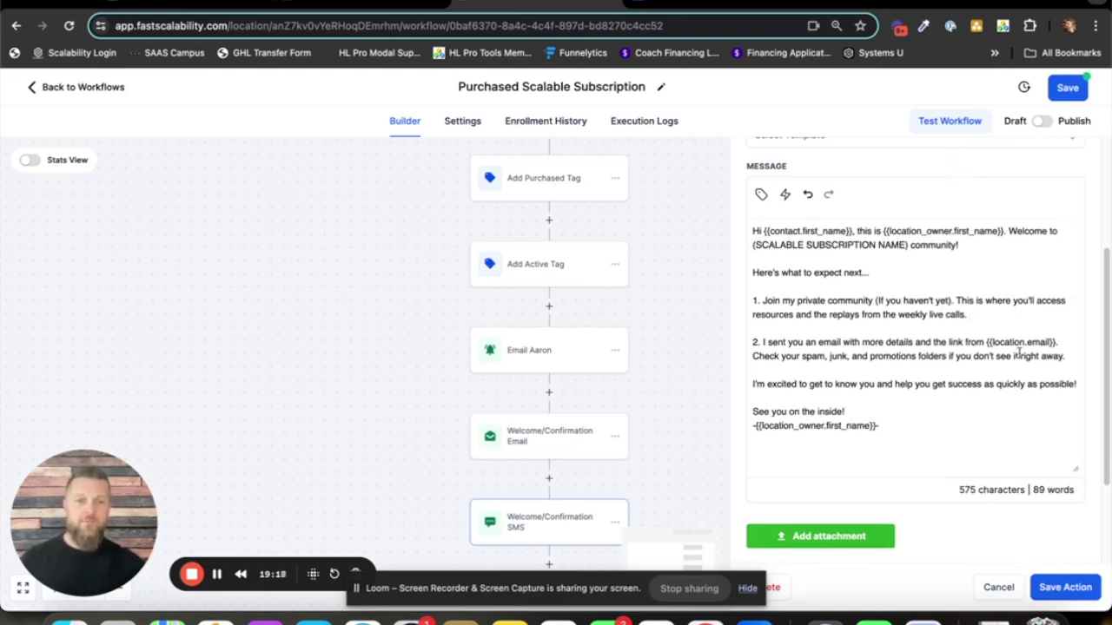
{"action": "left_click", "coordinate": [1067, 589]}
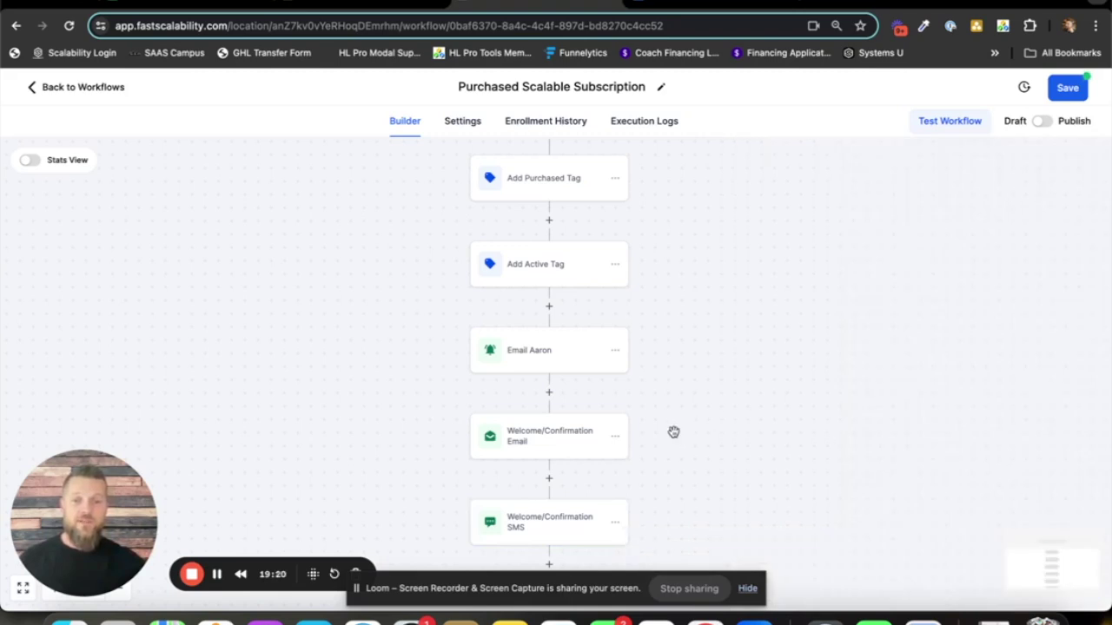
{"action": "left_click_drag", "start_coordinate": [685, 339], "coordinate": [689, 431]}
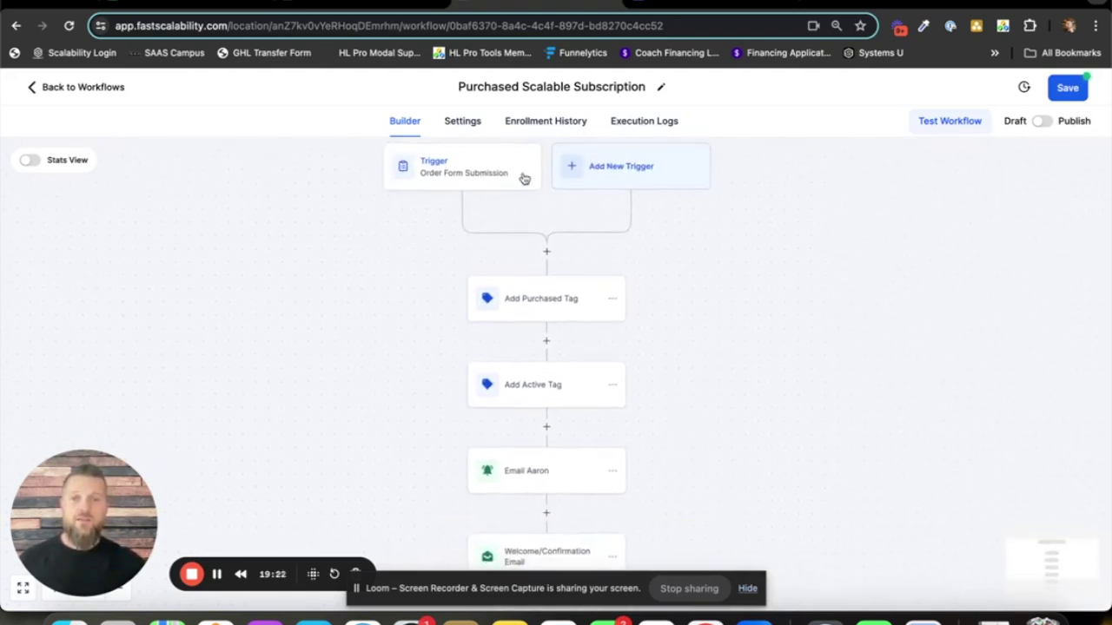
{"action": "left_click_drag", "start_coordinate": [152, 512], "coordinate": [148, 459]}
{"action": "left_click", "coordinate": [117, 591]}
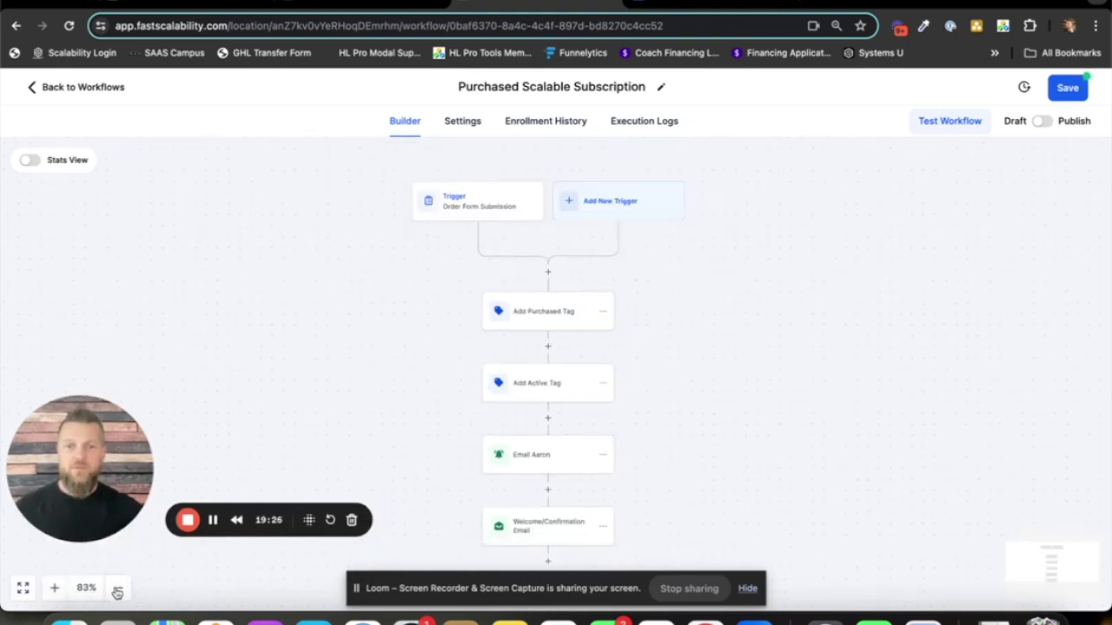
{"action": "mouse_move", "coordinate": [631, 449]}
{"action": "left_mouse_down"}
{"action": "mouse_move", "coordinate": [628, 419]}
{"action": "mouse_move", "coordinate": [665, 404]}
{"action": "left_mouse_up"}
{"action": "left_click", "coordinate": [117, 588]}
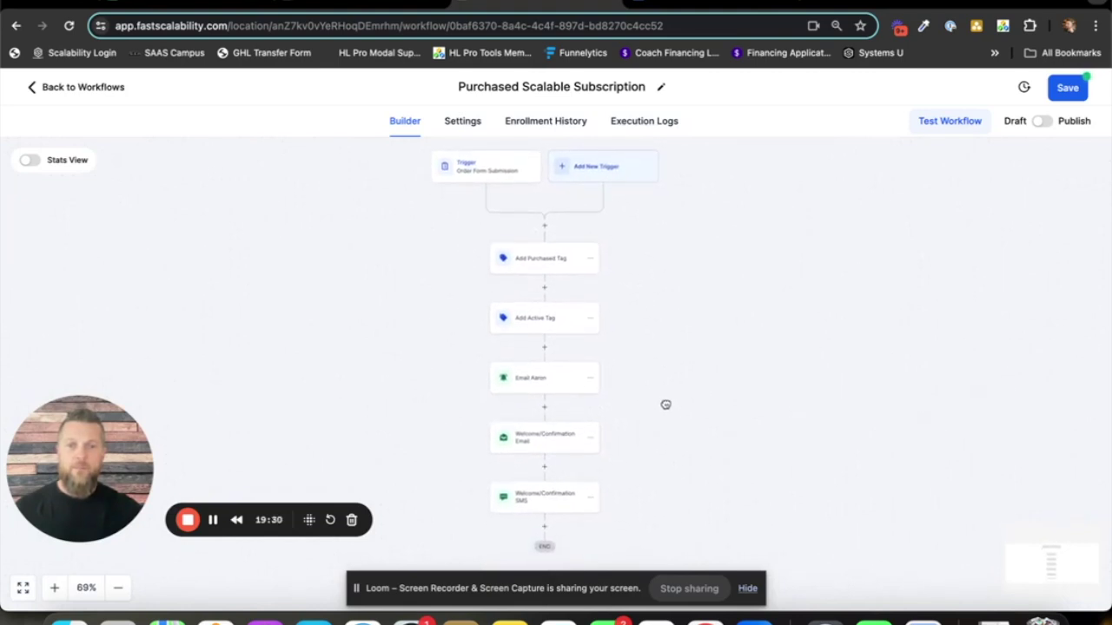
{"action": "left_click", "coordinate": [56, 588]}
{"action": "left_click_drag", "start_coordinate": [709, 295], "coordinate": [715, 338]}
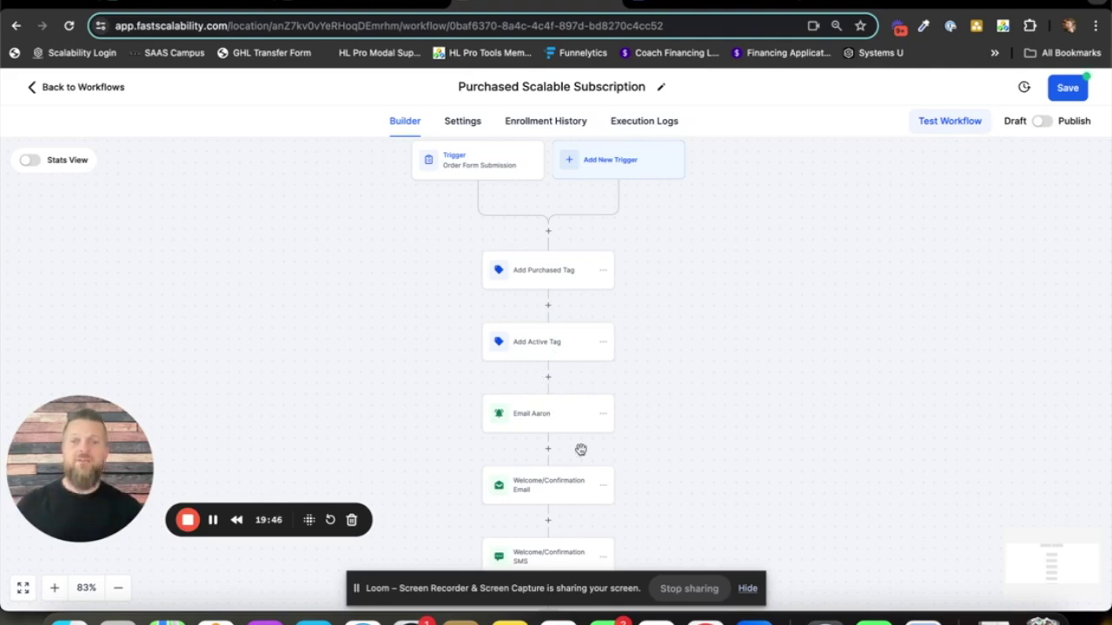
{"action": "left_click_drag", "start_coordinate": [646, 420], "coordinate": [646, 374]}
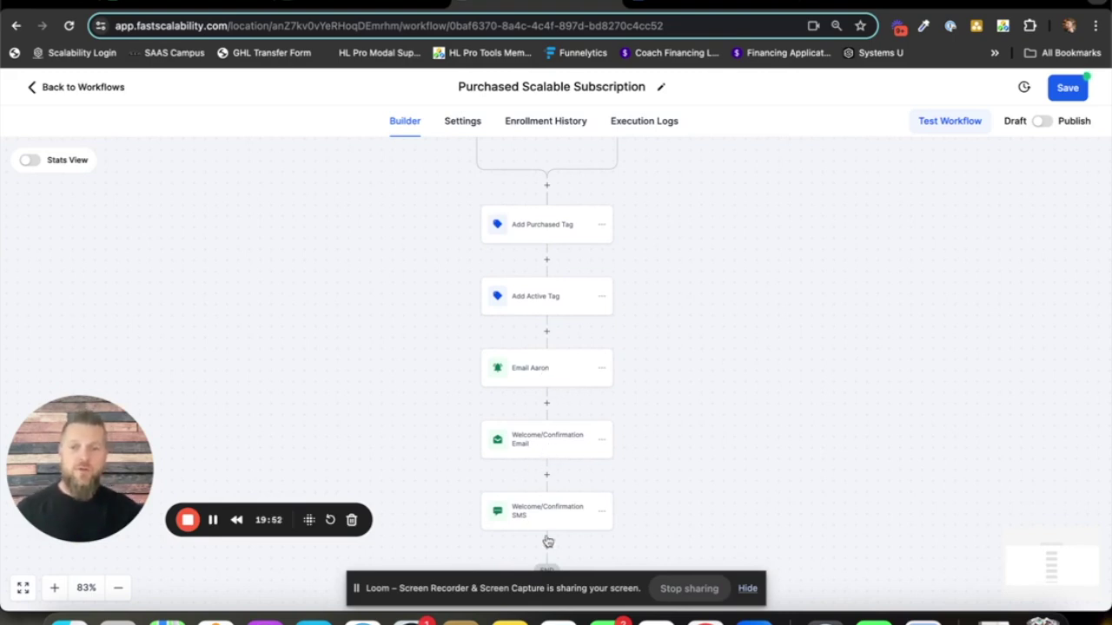
{"action": "scroll", "coordinate": [657, 442], "scroll_direction": "down", "scroll_amount": 2}
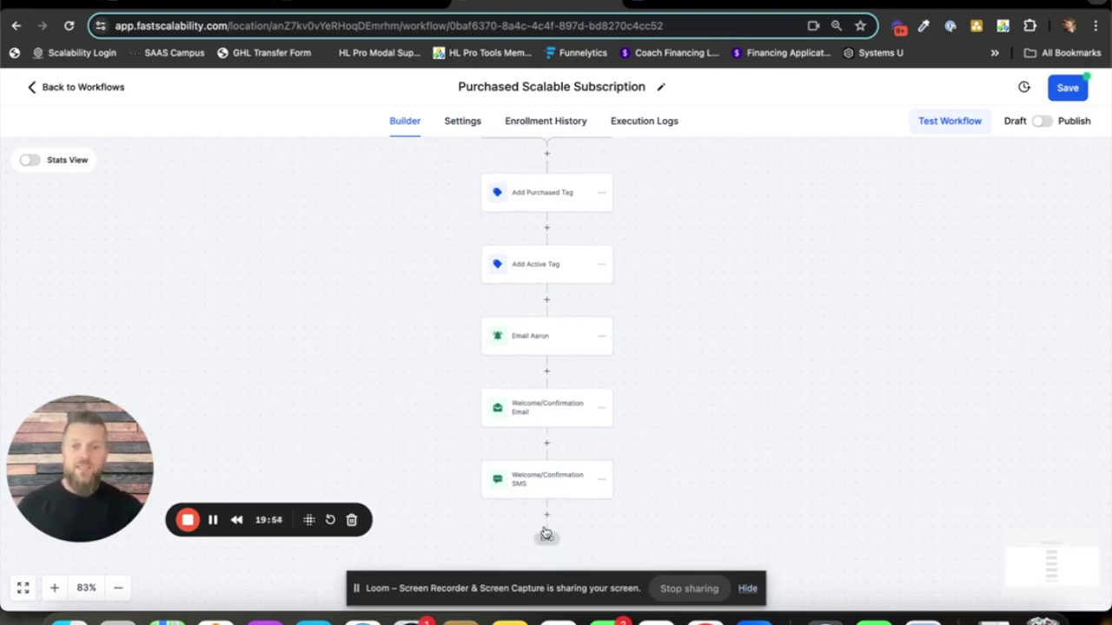
{"action": "left_click_drag", "start_coordinate": [702, 298], "coordinate": [707, 359]}
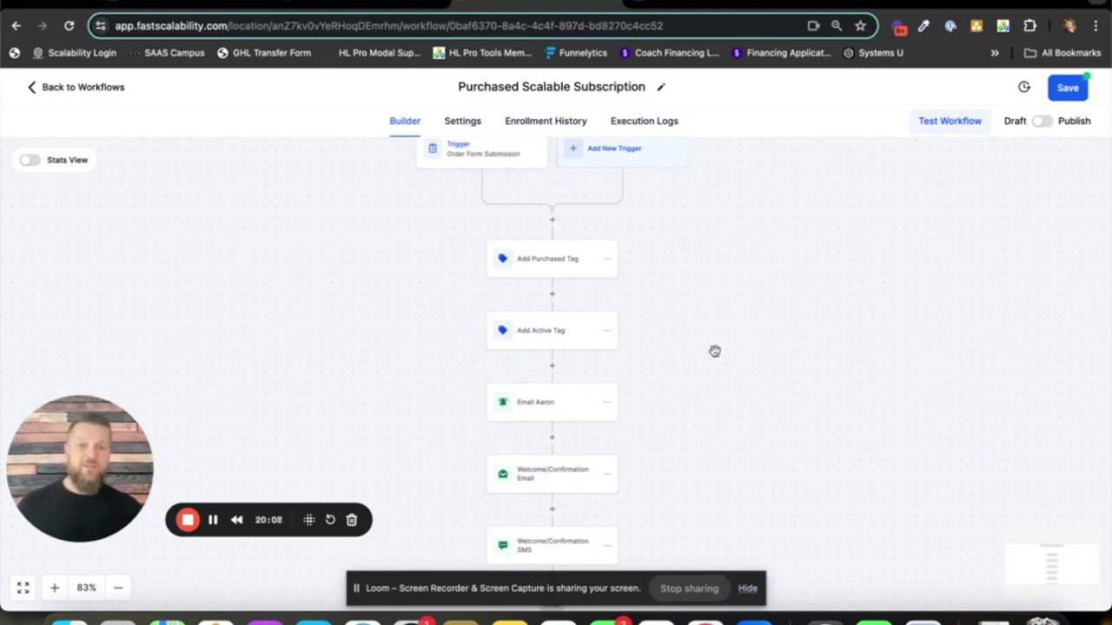
{"action": "scroll", "coordinate": [702, 399], "scroll_direction": "up", "scroll_amount": 1}
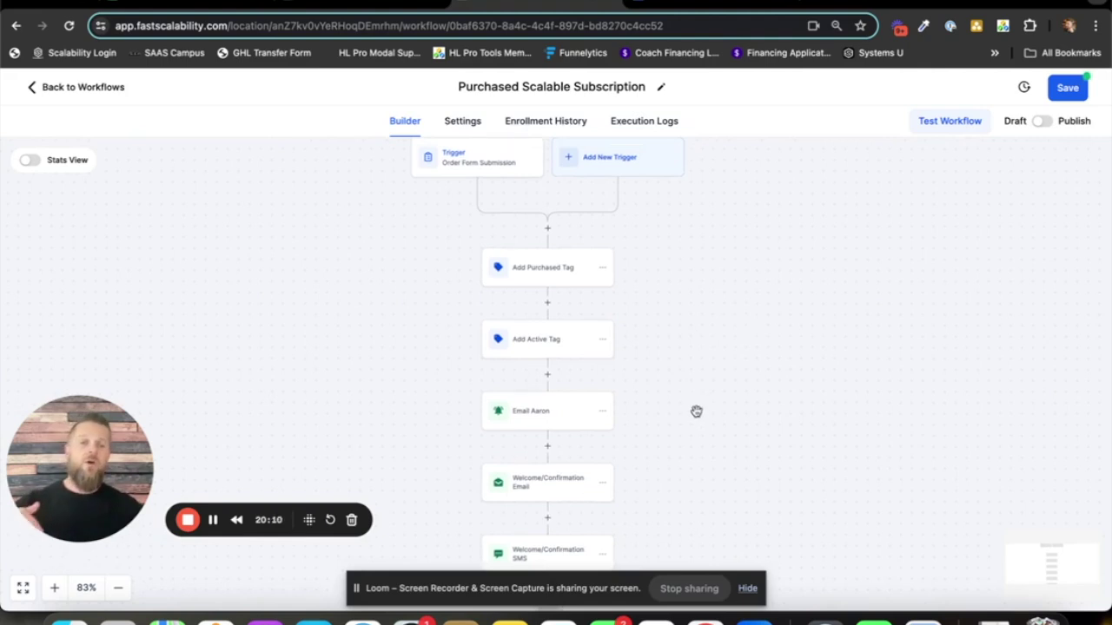
{"action": "left_click_drag", "start_coordinate": [697, 406], "coordinate": [676, 287]}
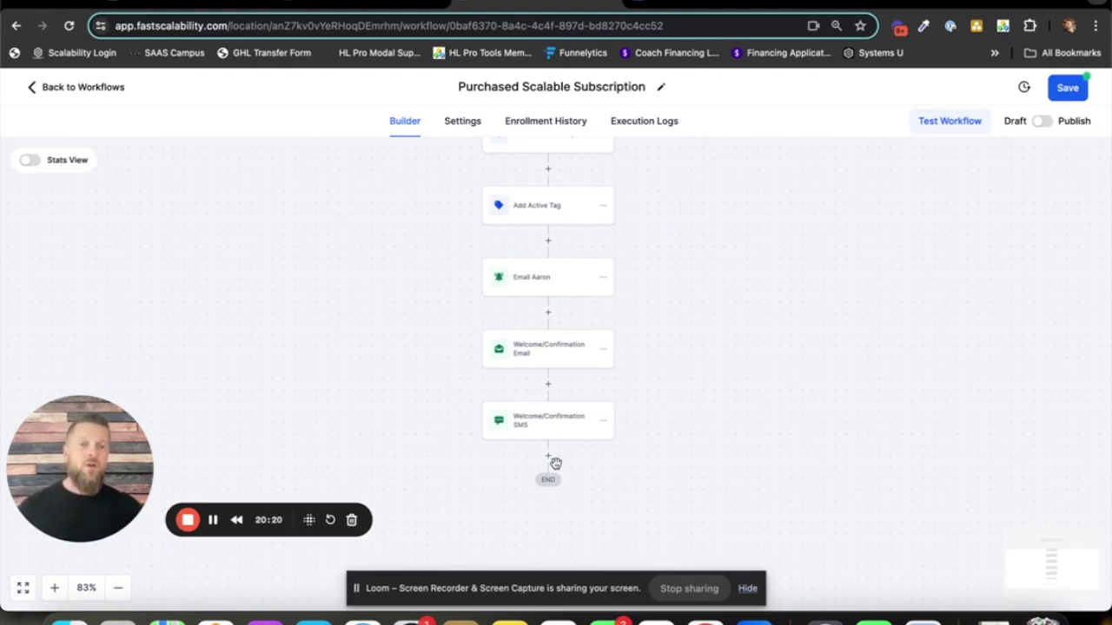
{"action": "scroll", "coordinate": [666, 296], "scroll_direction": "up", "scroll_amount": 3}
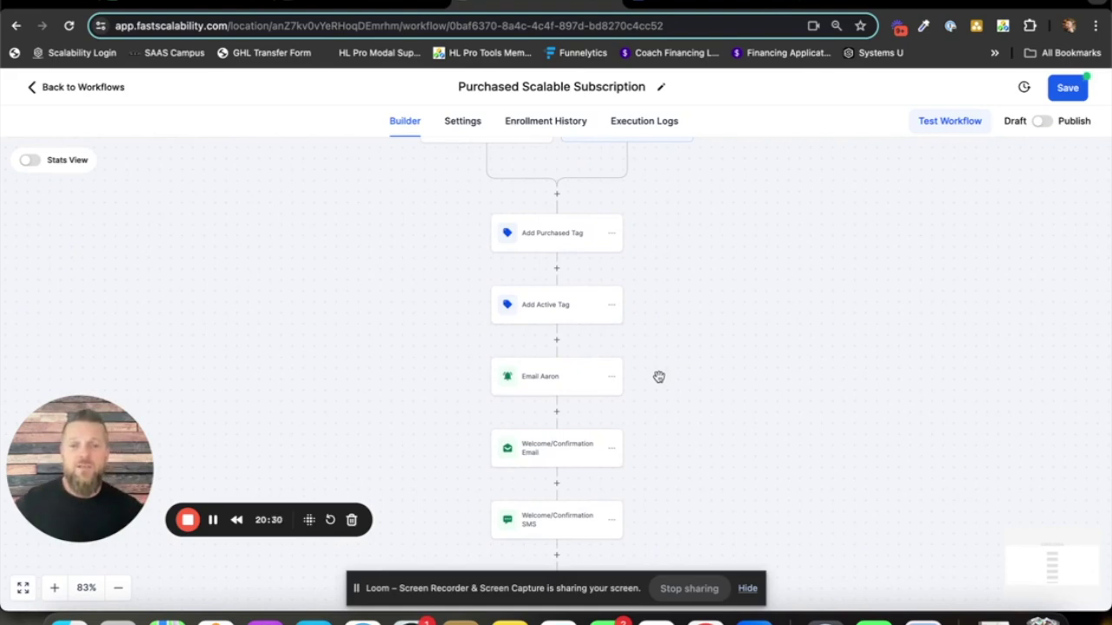
{"action": "scroll", "coordinate": [682, 435], "scroll_direction": "down", "scroll_amount": 3}
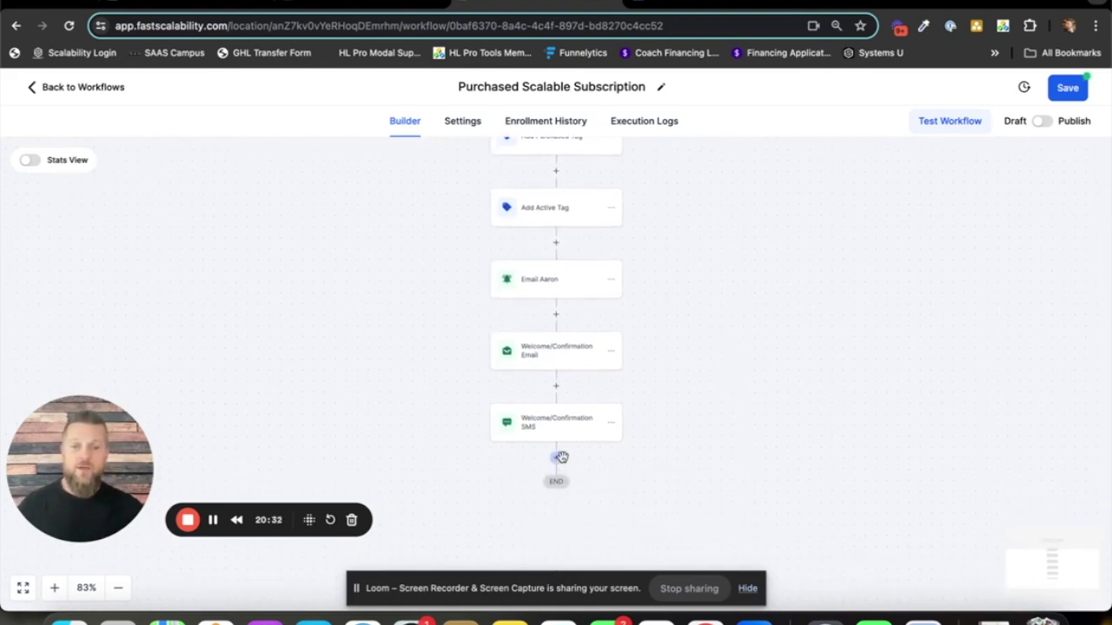
{"action": "left_click", "coordinate": [557, 459]}
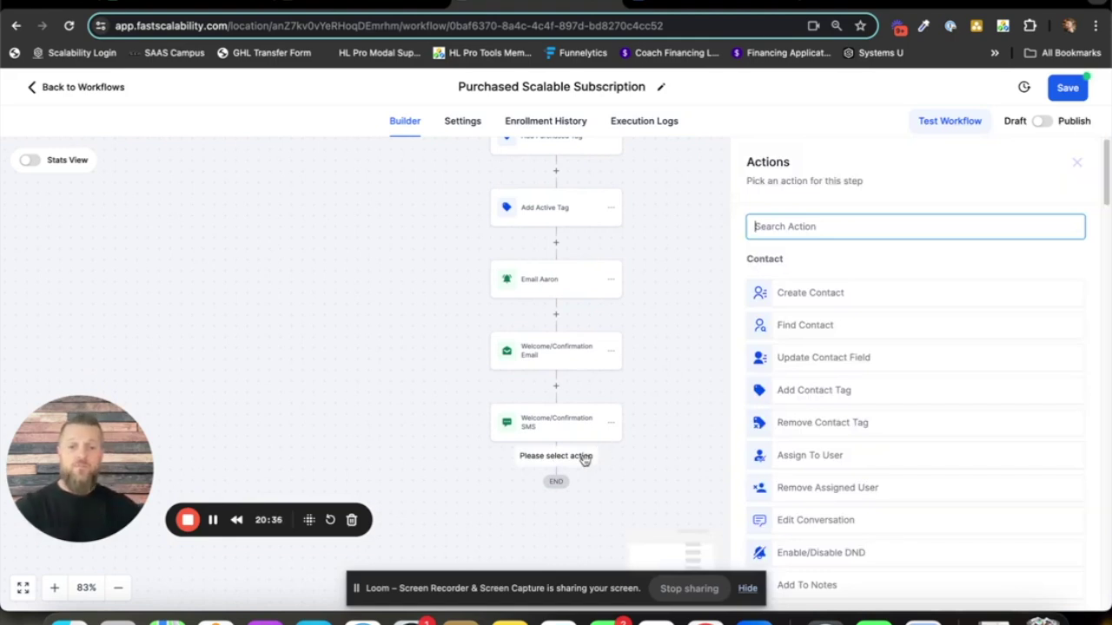
{"action": "type", "text": "add to"}
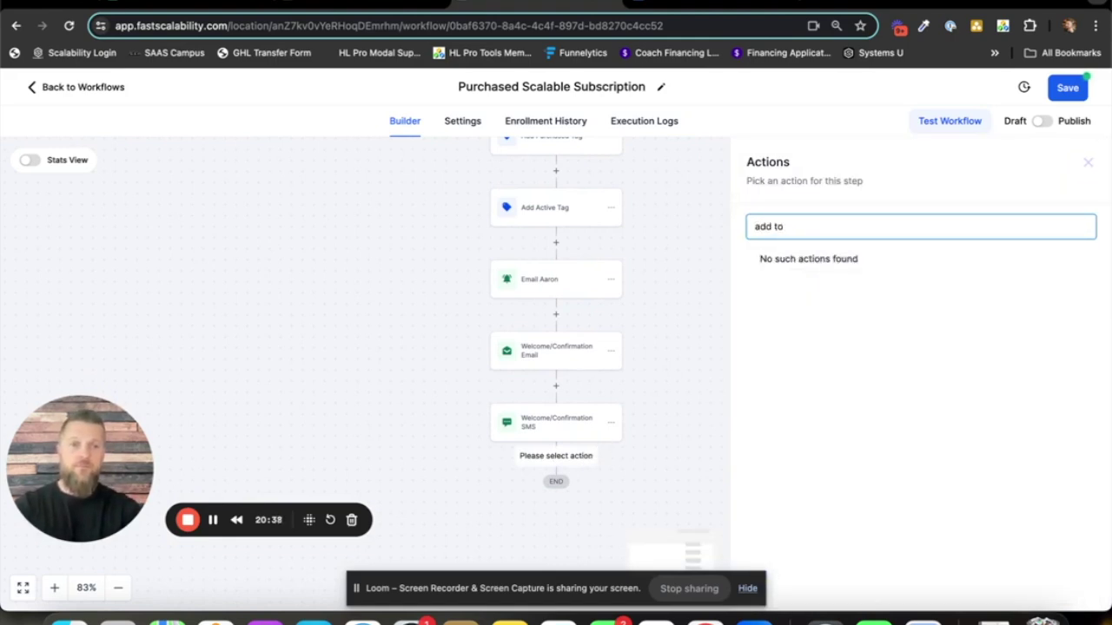
{"action": "key", "text": "BackSpace"}
{"action": "key", "text": "BackSpace"}
{"action": "key", "text": "BackSpace"}
{"action": "key", "text": "BackSpace"}
{"action": "key", "text": "BackSpace"}
{"action": "key", "text": "BackSpace"}
{"action": "type", "text": "work"}
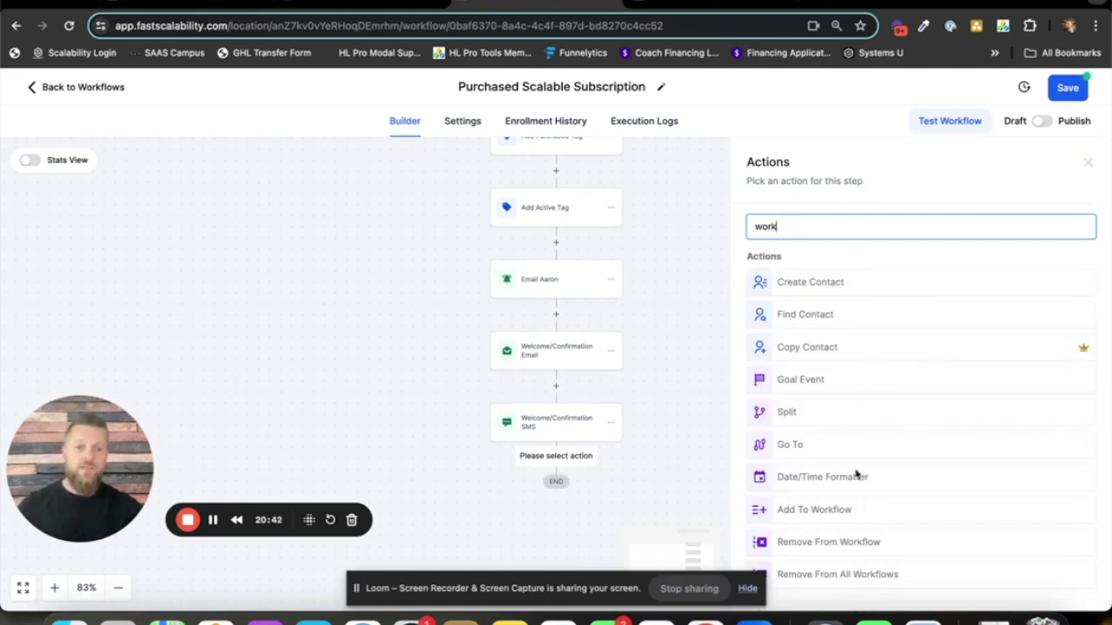
{"action": "left_click", "coordinate": [815, 514]}
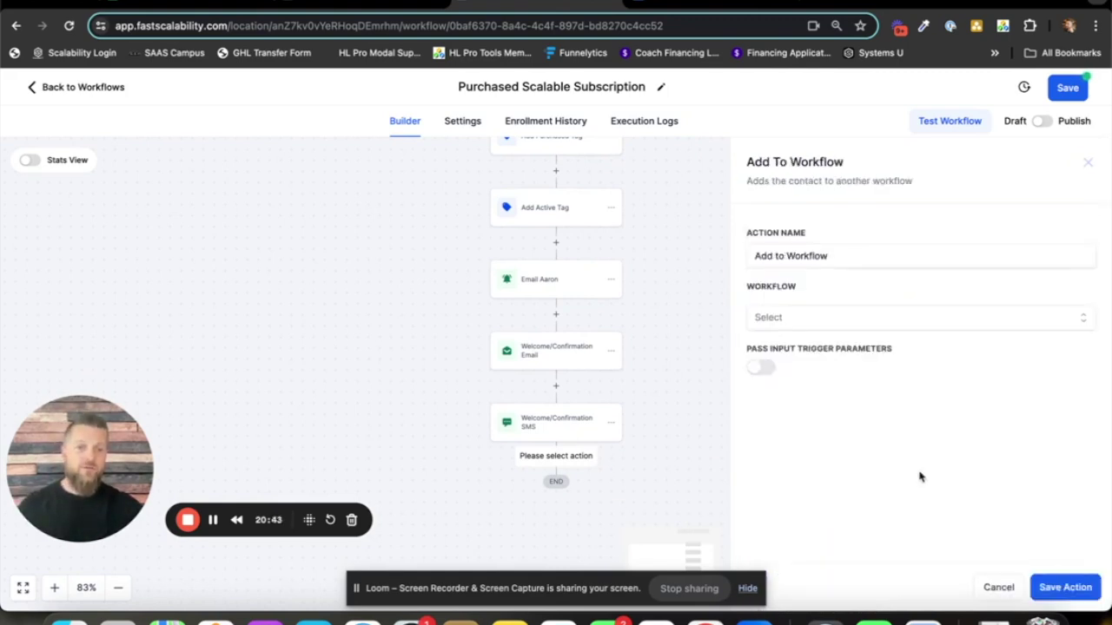
{"action": "left_click", "coordinate": [801, 324]}
{"action": "left_click", "coordinate": [826, 293]}
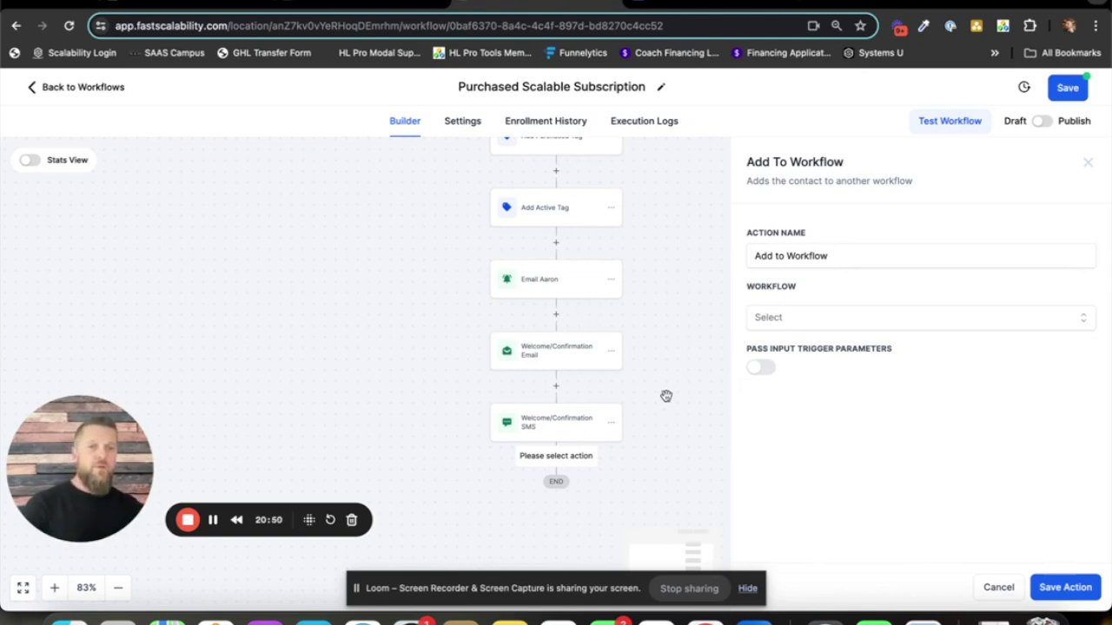
{"action": "left_click", "coordinate": [1007, 588]}
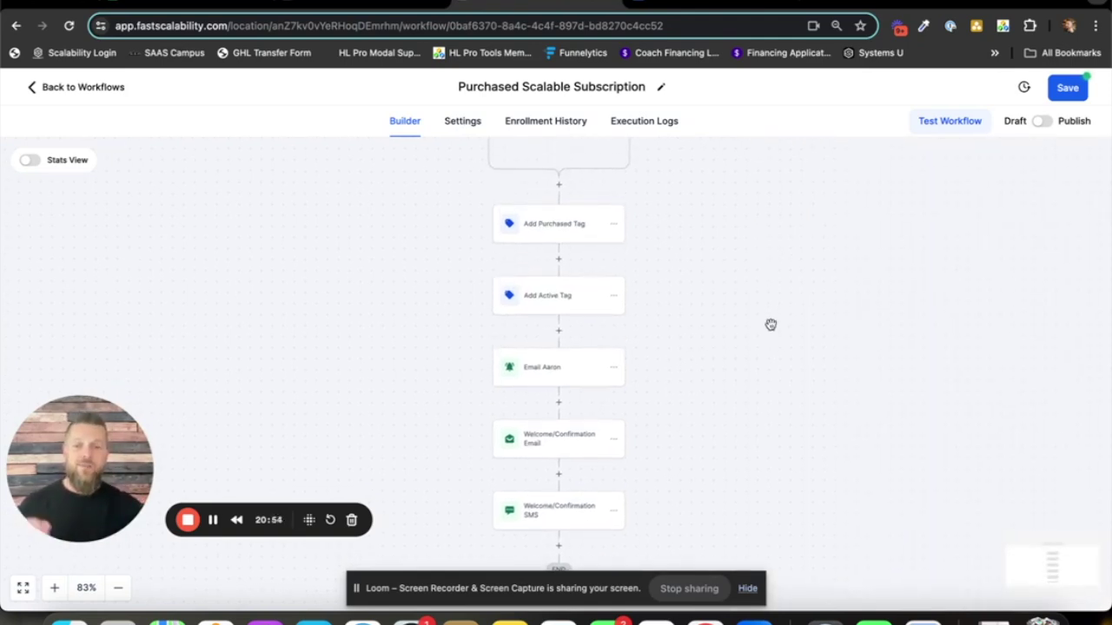
- Switch the workflow to Publish, save it, and return to the Workflow List
{"action": "scroll", "coordinate": [771, 328], "scroll_direction": "up", "scroll_amount": 2}
{"action": "scroll", "coordinate": [770, 350], "scroll_direction": "up", "scroll_amount": 1}
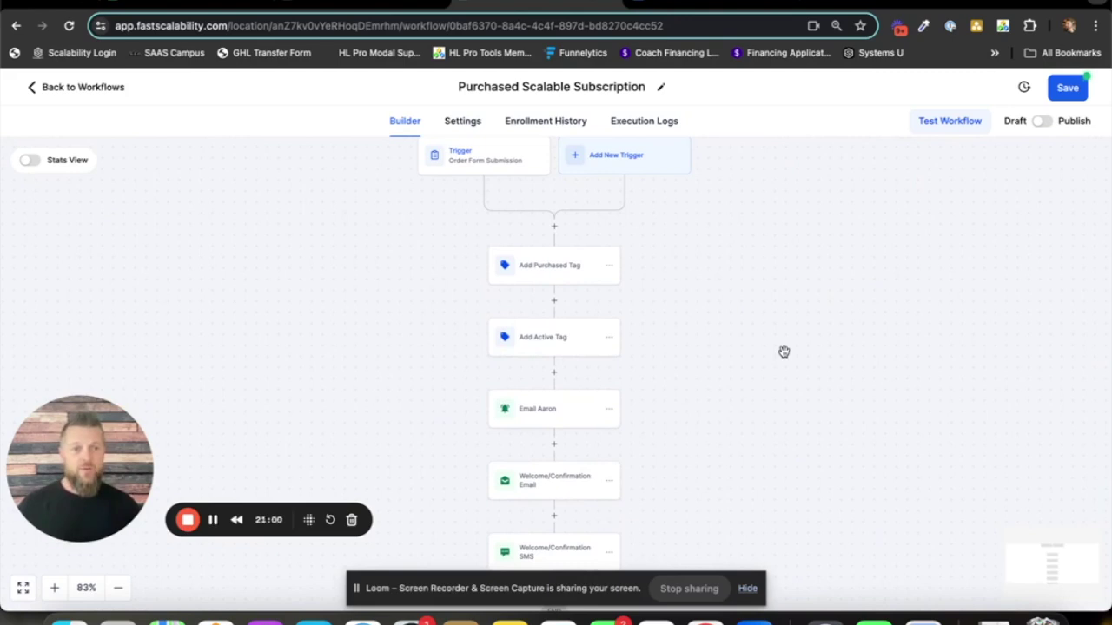
{"action": "left_click", "coordinate": [1042, 121]}
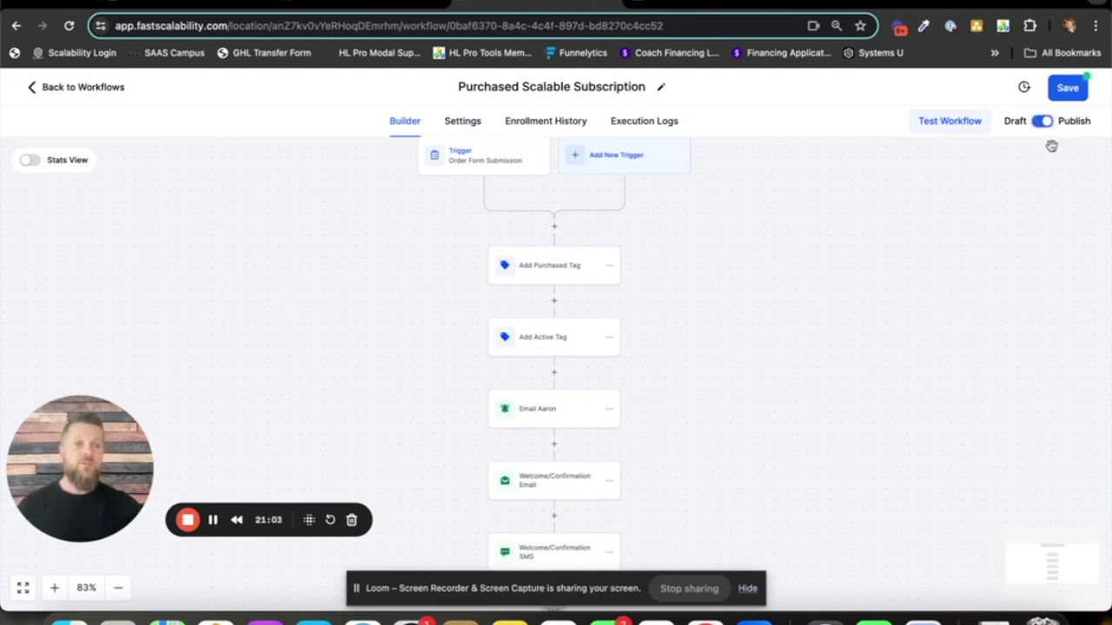
{"action": "left_click", "coordinate": [1065, 97]}
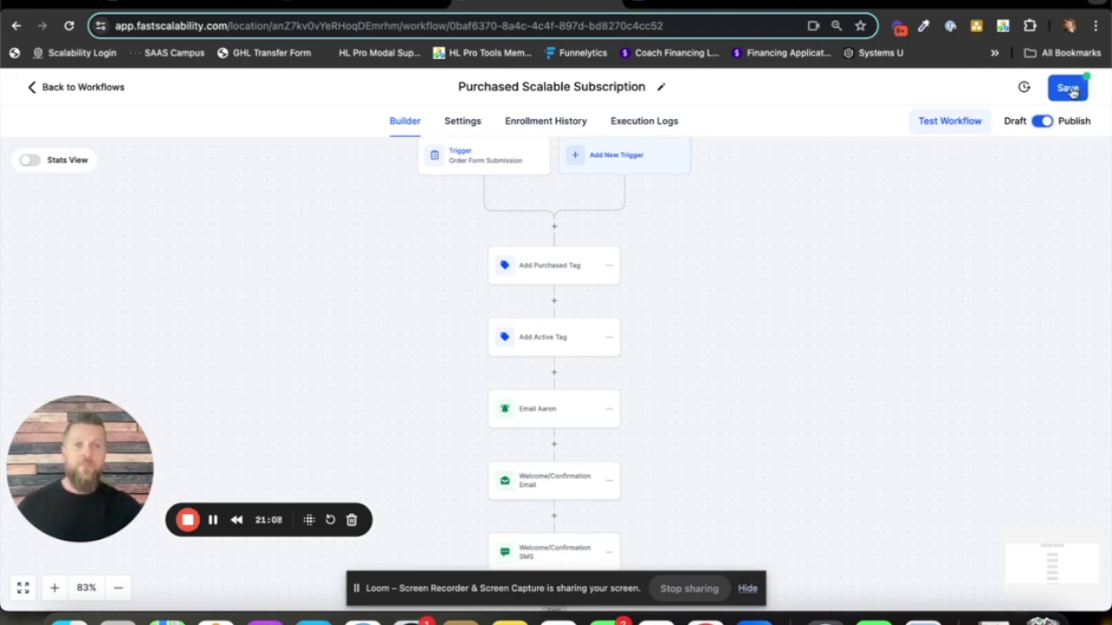
{"action": "left_click", "coordinate": [1071, 94]}
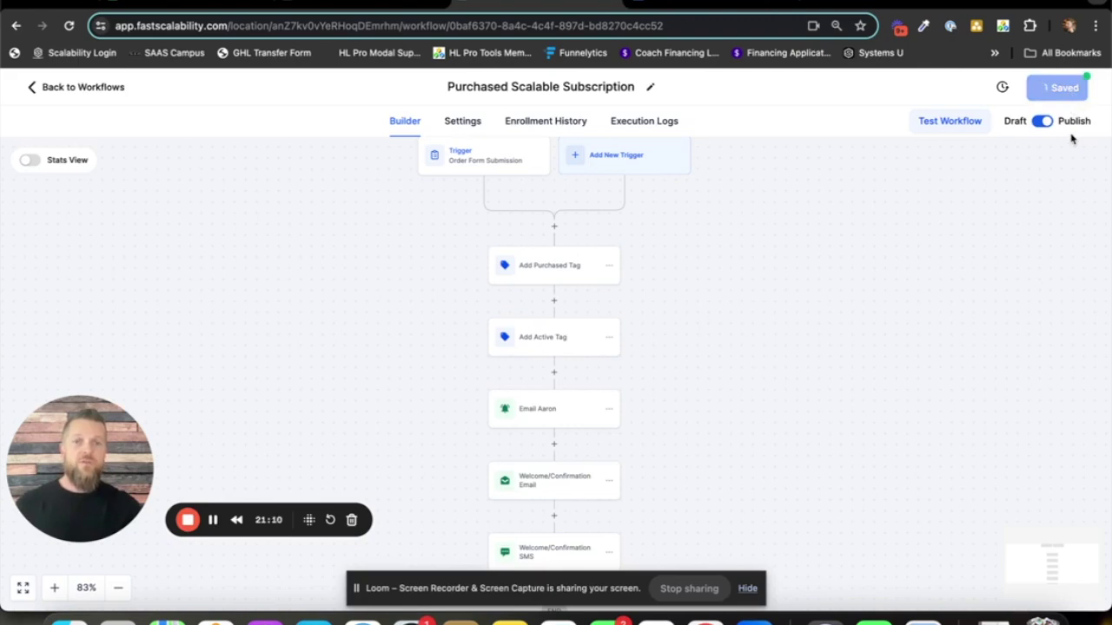
{"action": "left_click", "coordinate": [1086, 91]}
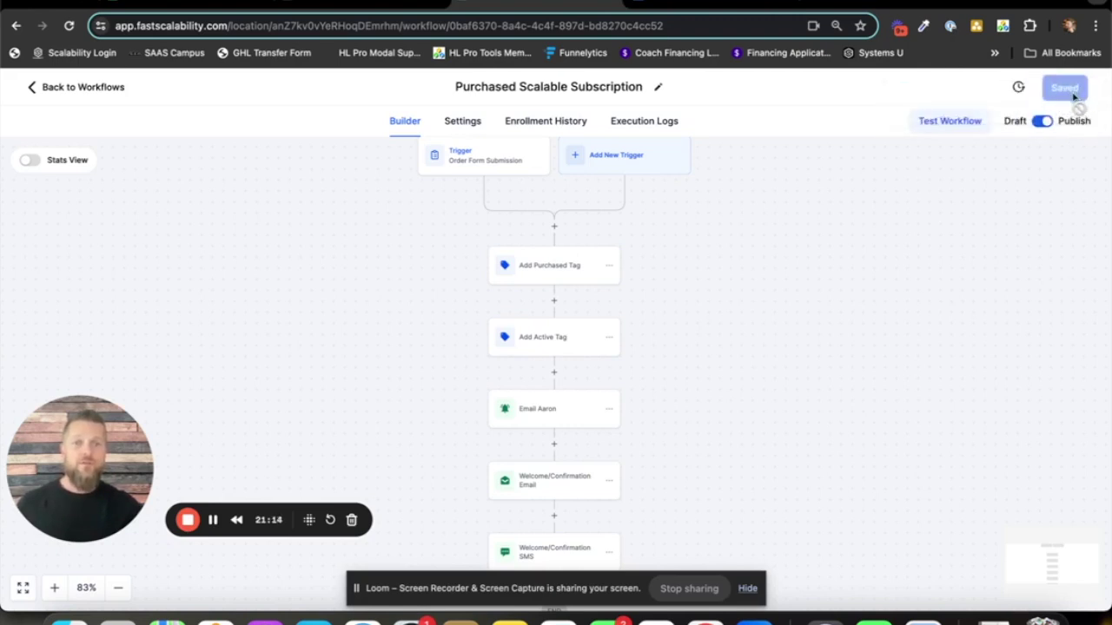
{"action": "left_click", "coordinate": [82, 92]}
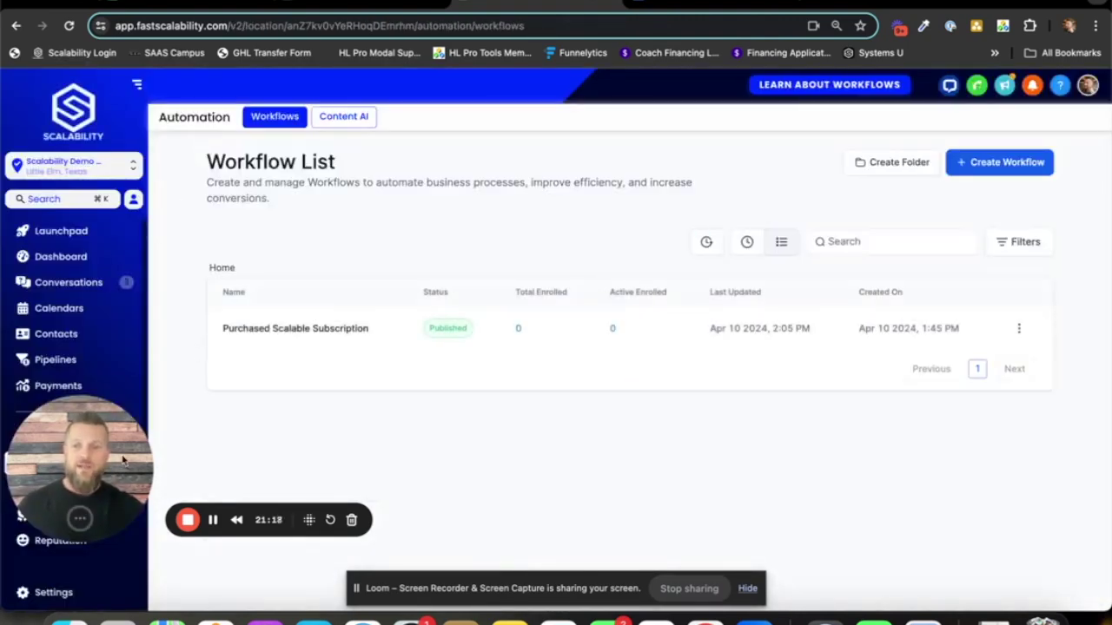
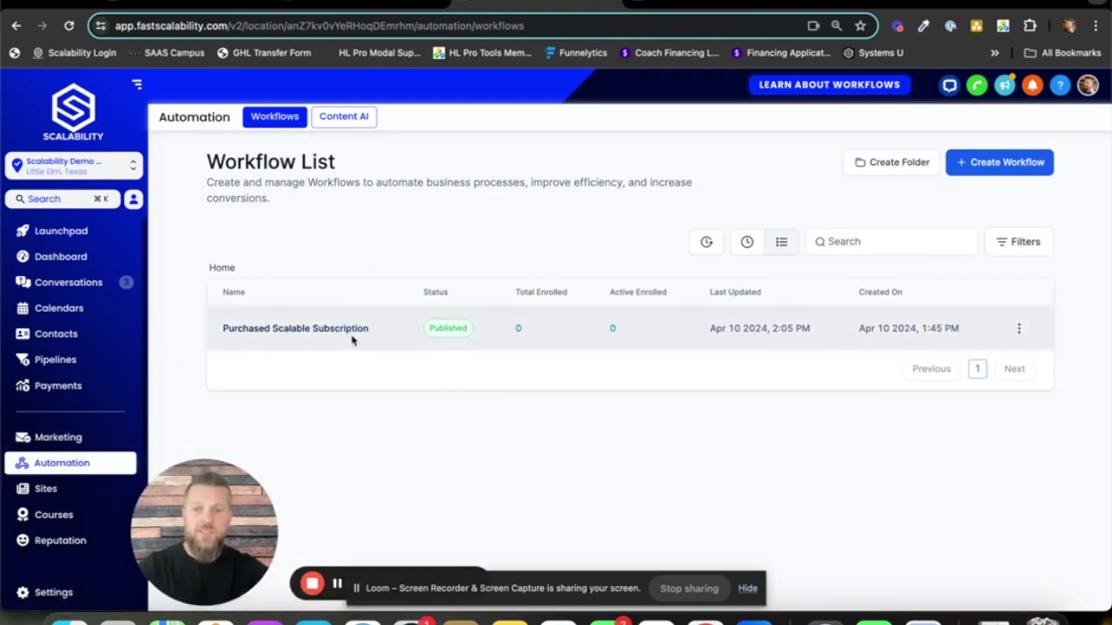
- Create a from-scratch workflow named 'Payment Failed Automation' and turn on Allow re-entry in its settings
{"action": "left_click", "coordinate": [1000, 165]}
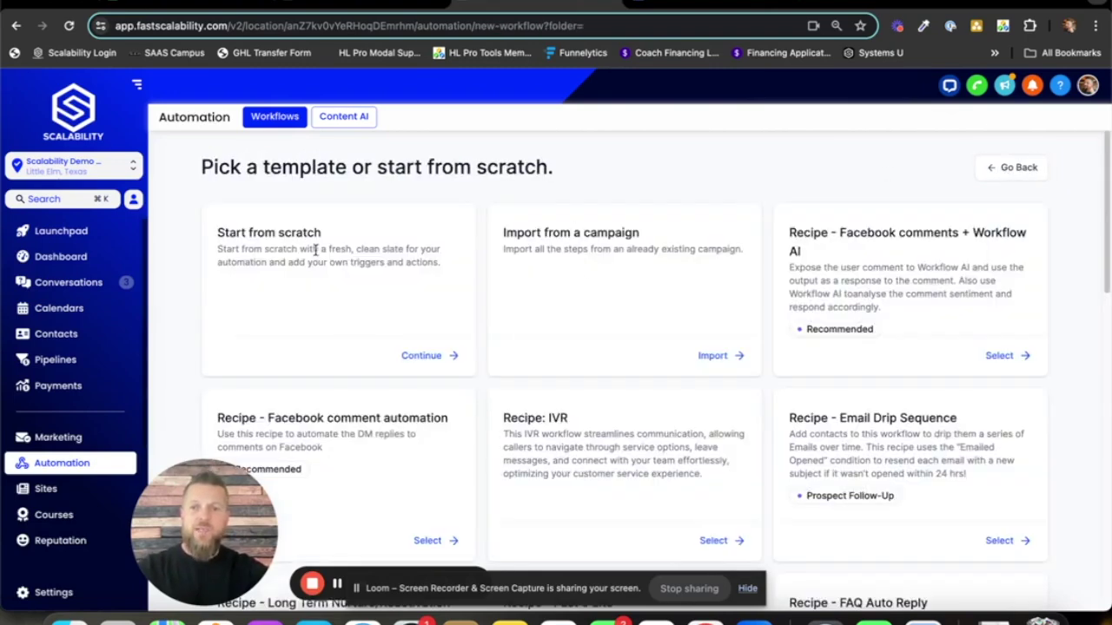
{"action": "left_click", "coordinate": [421, 356]}
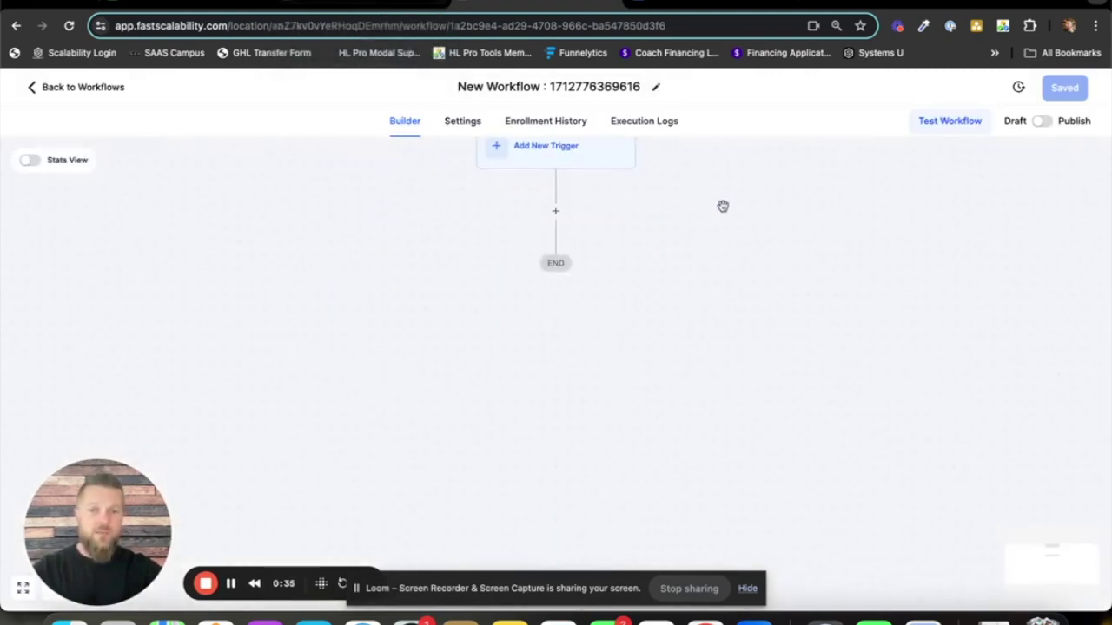
{"action": "left_click_drag", "start_coordinate": [723, 205], "coordinate": [721, 235]}
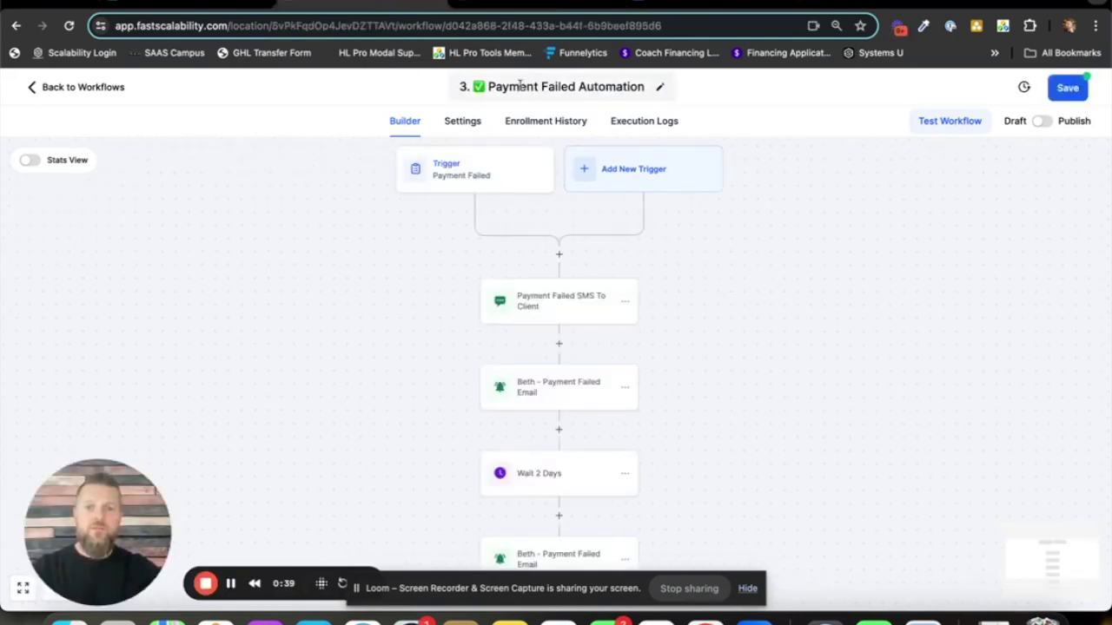
{"action": "left_click_drag", "start_coordinate": [639, 91], "coordinate": [490, 83]}
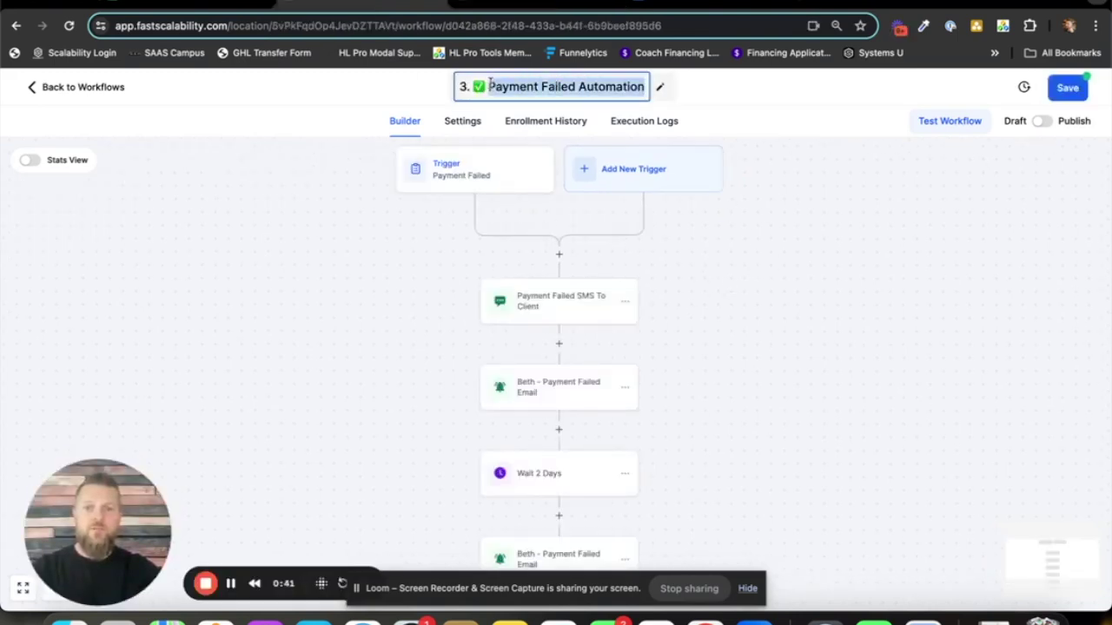
{"action": "right_click", "coordinate": [489, 86]}
{"action": "left_click", "coordinate": [527, 200]}
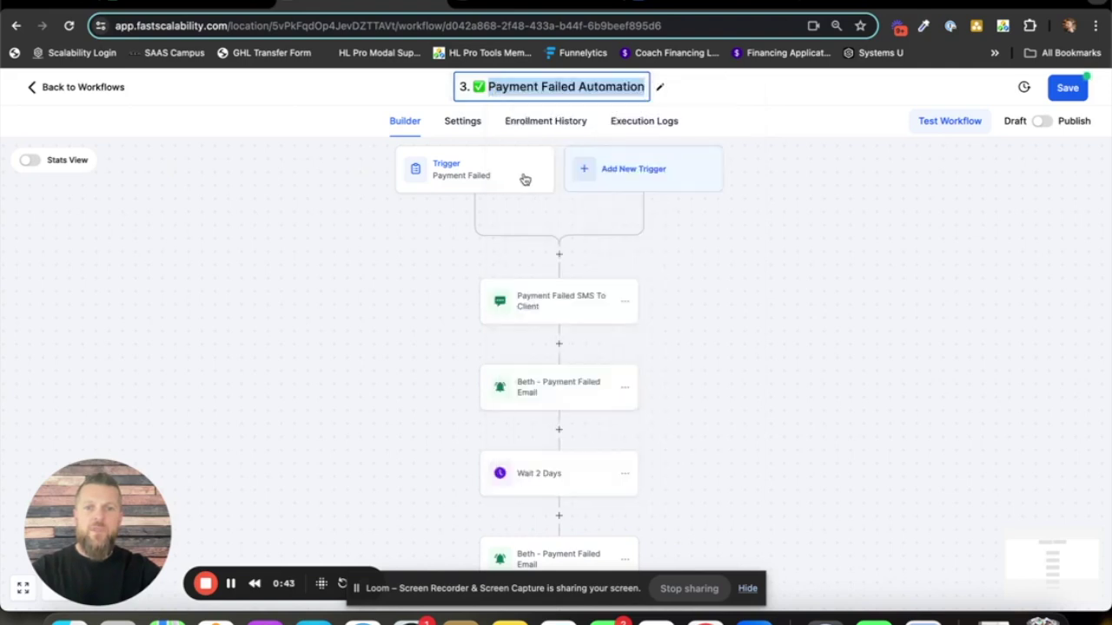
{"action": "left_click", "coordinate": [467, 175]}
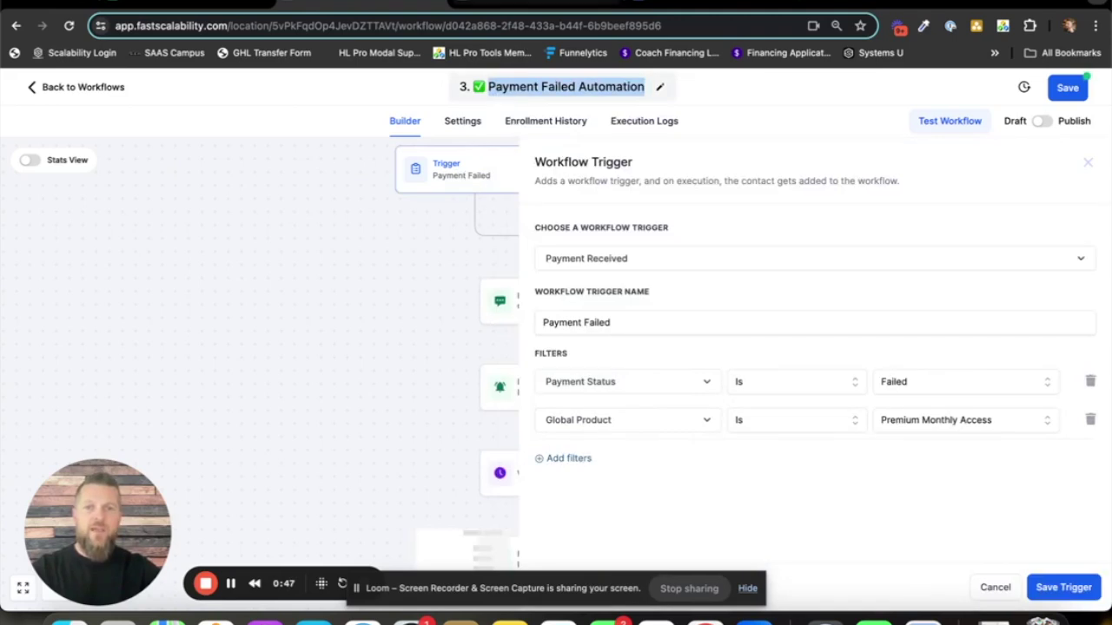
{"action": "key", "text": "ctrl+Tab"}
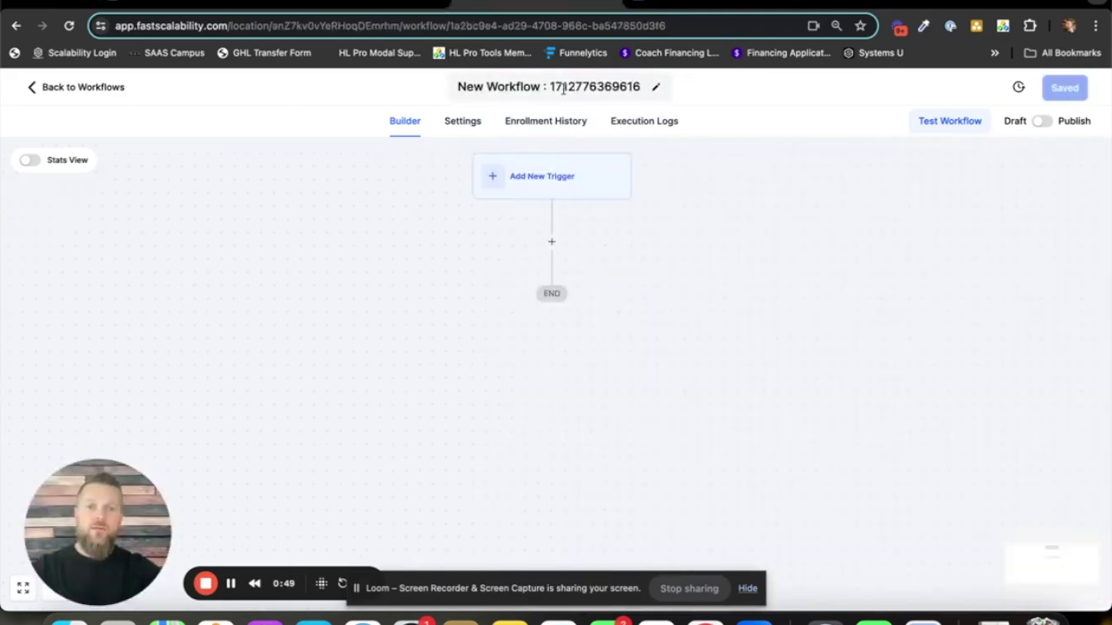
{"action": "triple_click", "coordinate": [564, 86]}
{"action": "key", "text": "ctrl+v"}
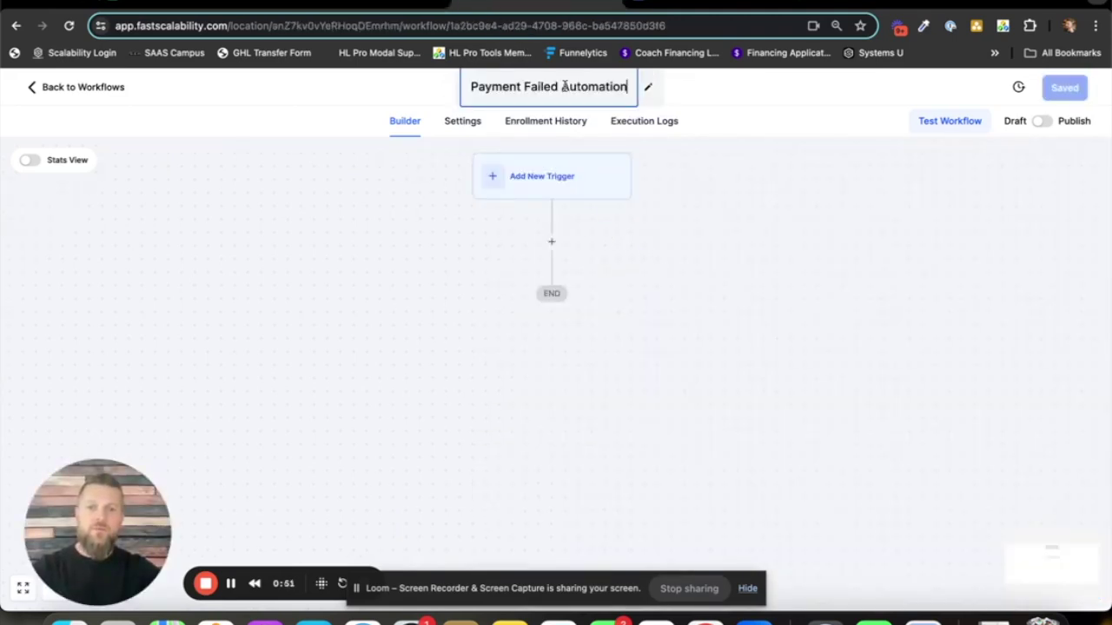
{"action": "left_click", "coordinate": [460, 120]}
{"action": "left_click", "coordinate": [154, 287]}
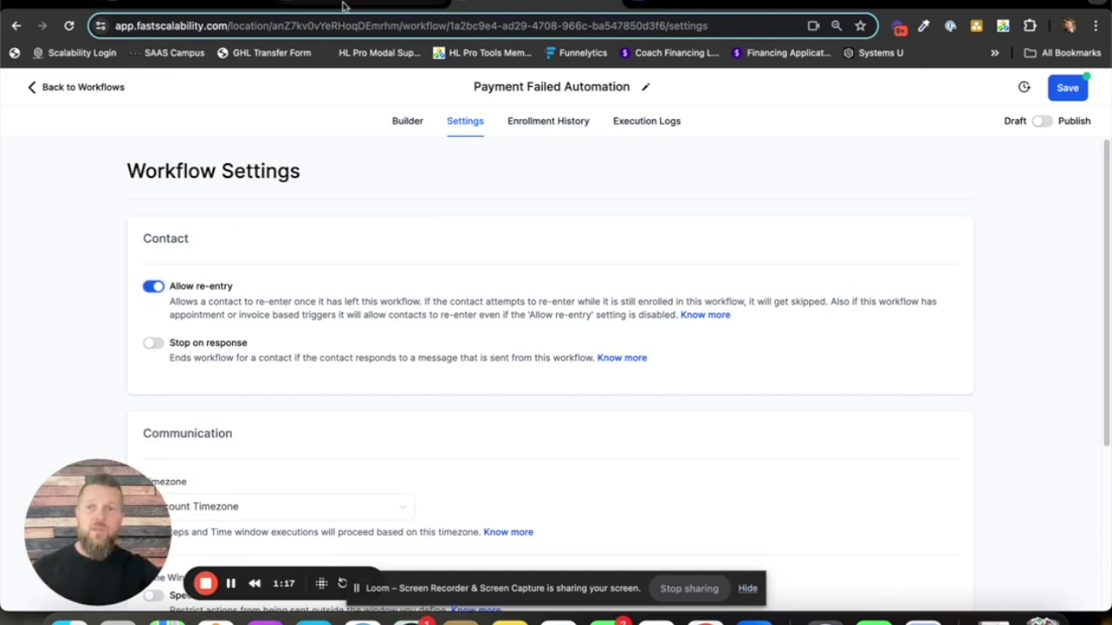
- Go back to the Builder view to show the empty workflow canvas
{"action": "left_click", "coordinate": [406, 122]}
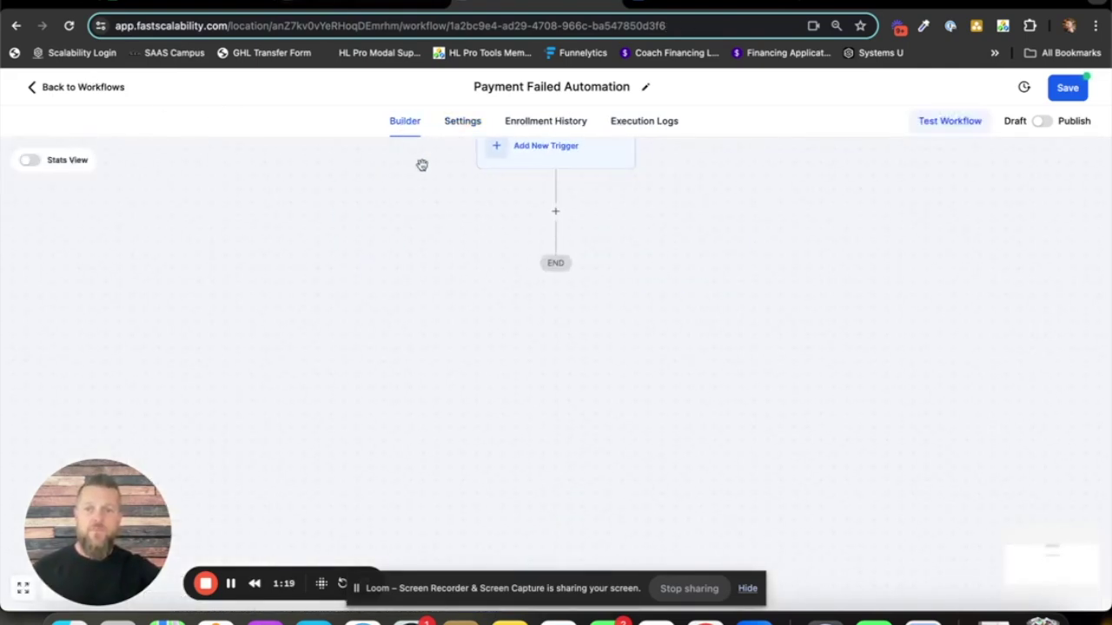
- Pick Payment Received as the workflow trigger, searching 'paym'
{"action": "left_click", "coordinate": [547, 196]}
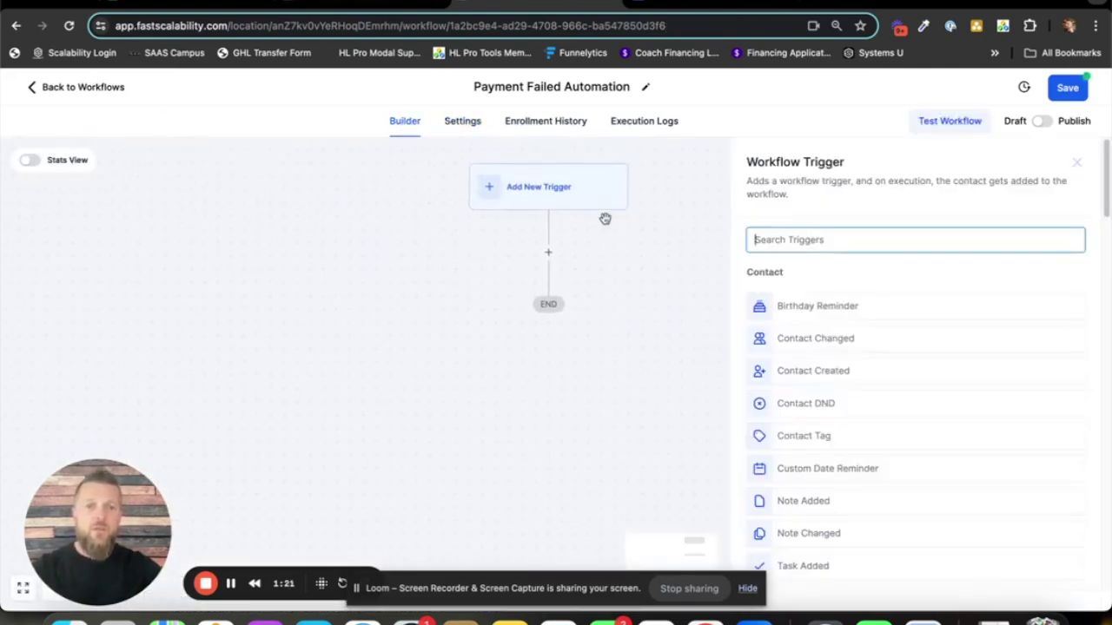
{"action": "type", "text": "paym"}
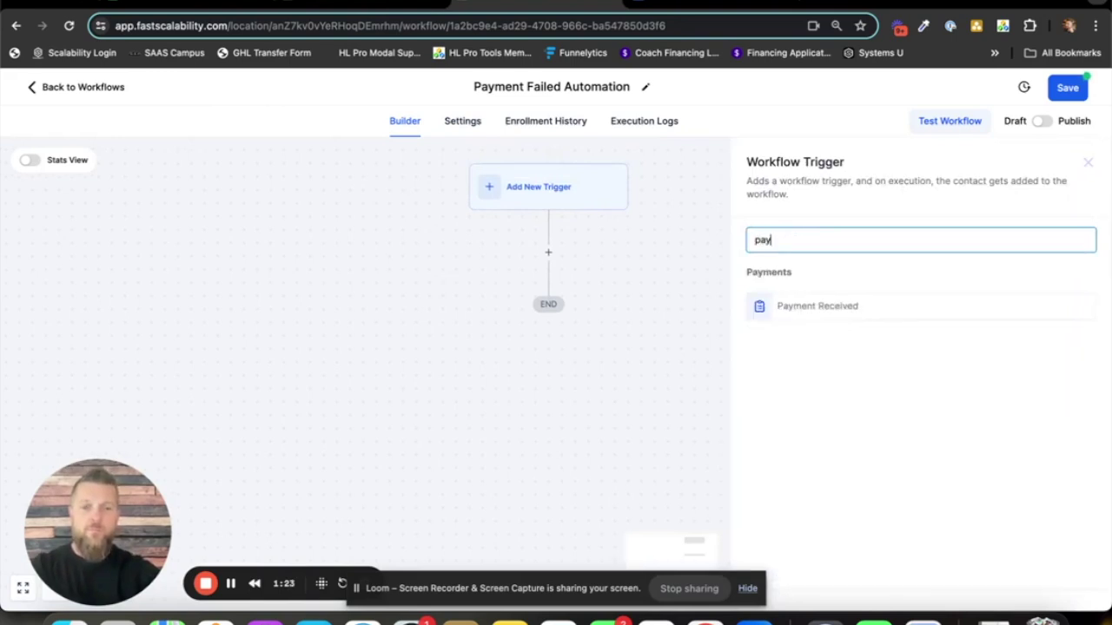
{"action": "left_click", "coordinate": [808, 314]}
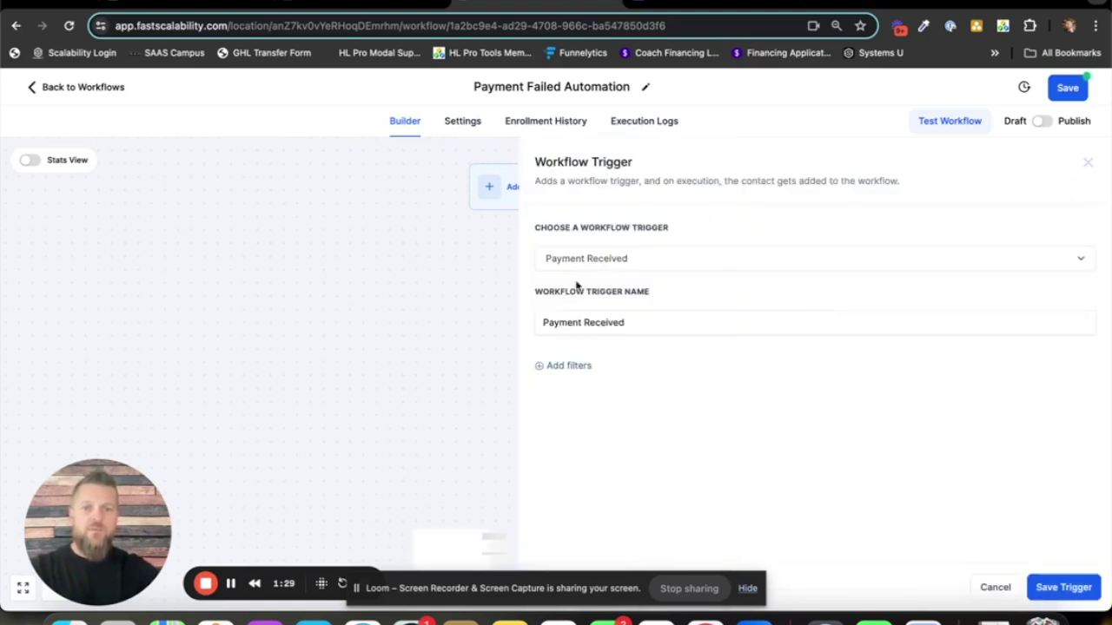
{"action": "left_click", "coordinate": [650, 259]}
{"action": "left_click", "coordinate": [649, 259]}
{"action": "left_click", "coordinate": [624, 328]}
- Add a trigger filter: Payment Status Is Failed
{"action": "left_click", "coordinate": [582, 368]}
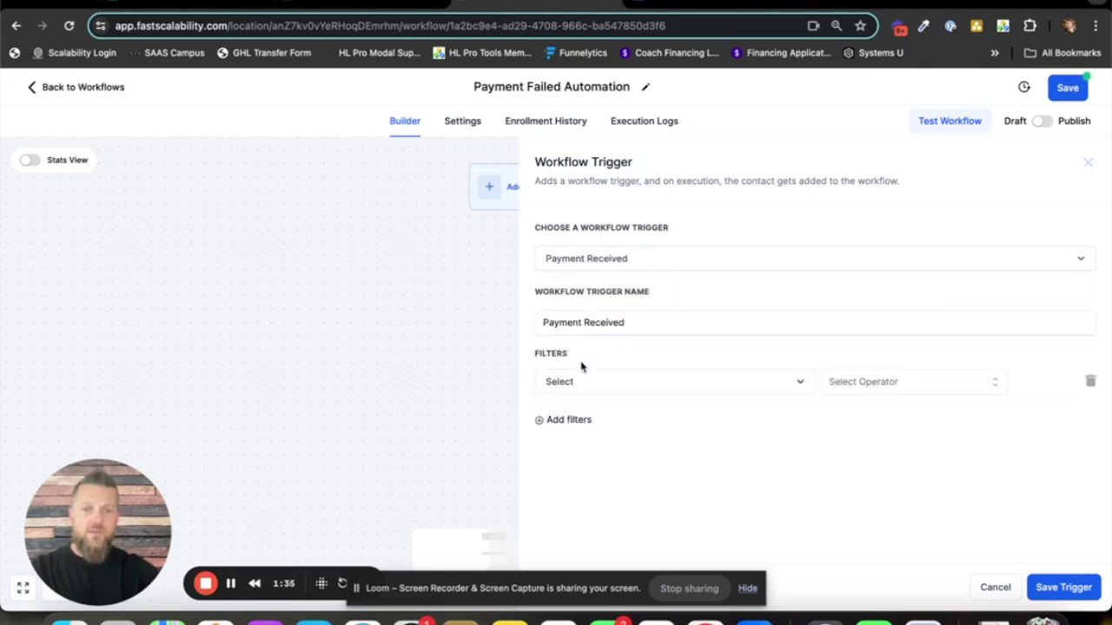
{"action": "left_click", "coordinate": [616, 387]}
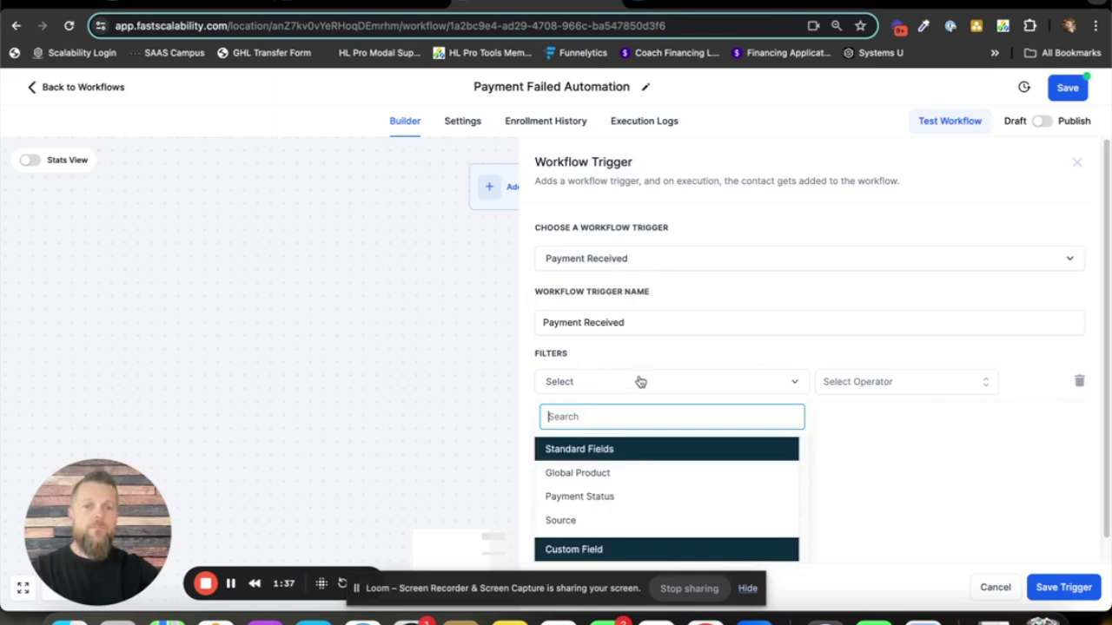
{"action": "scroll", "coordinate": [687, 347], "scroll_direction": "down", "scroll_amount": 1}
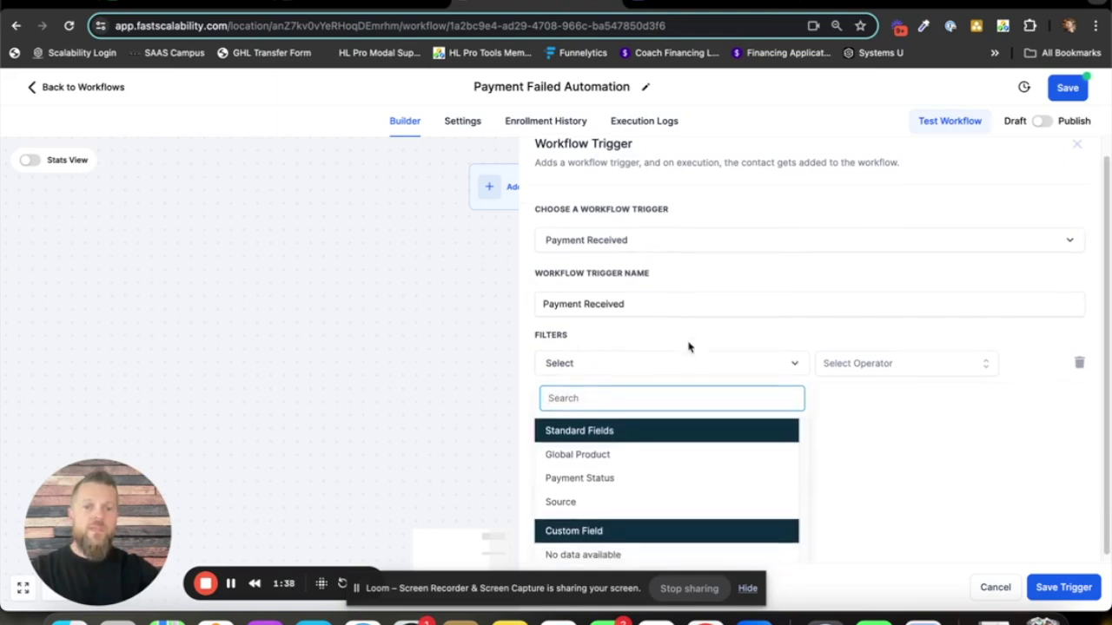
{"action": "left_click", "coordinate": [605, 479]}
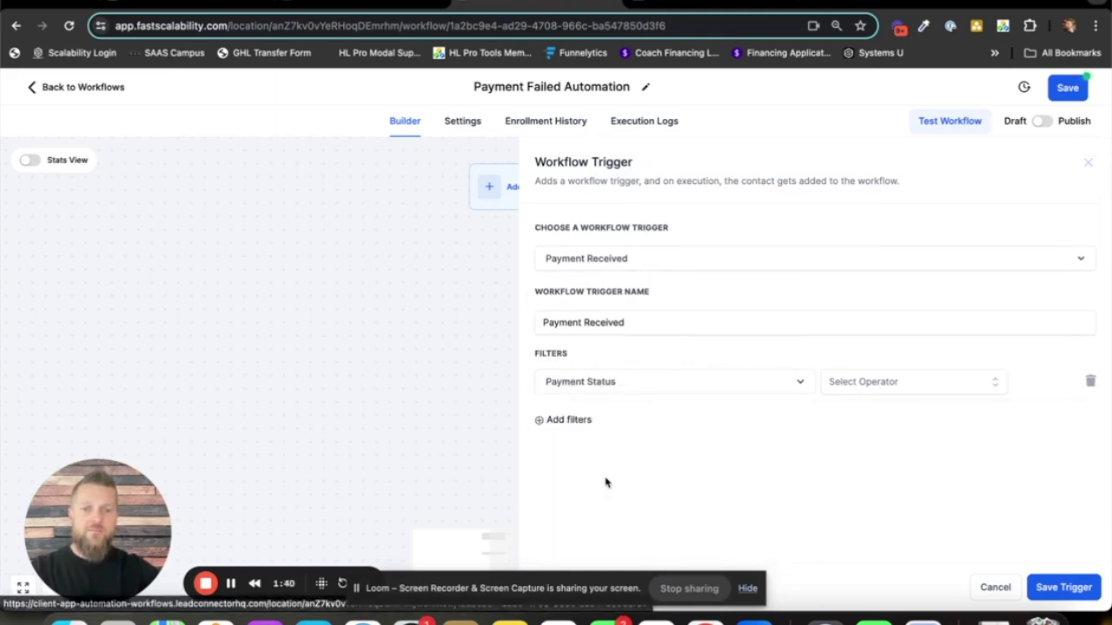
{"action": "left_click", "coordinate": [877, 389]}
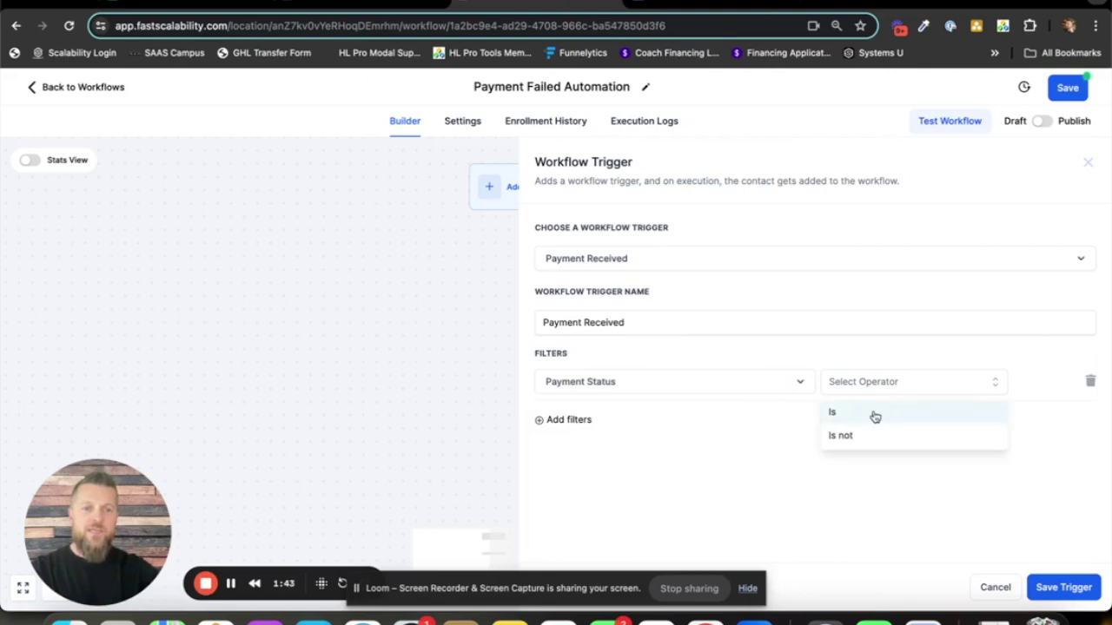
{"action": "left_click", "coordinate": [865, 416]}
{"action": "left_click", "coordinate": [910, 380]}
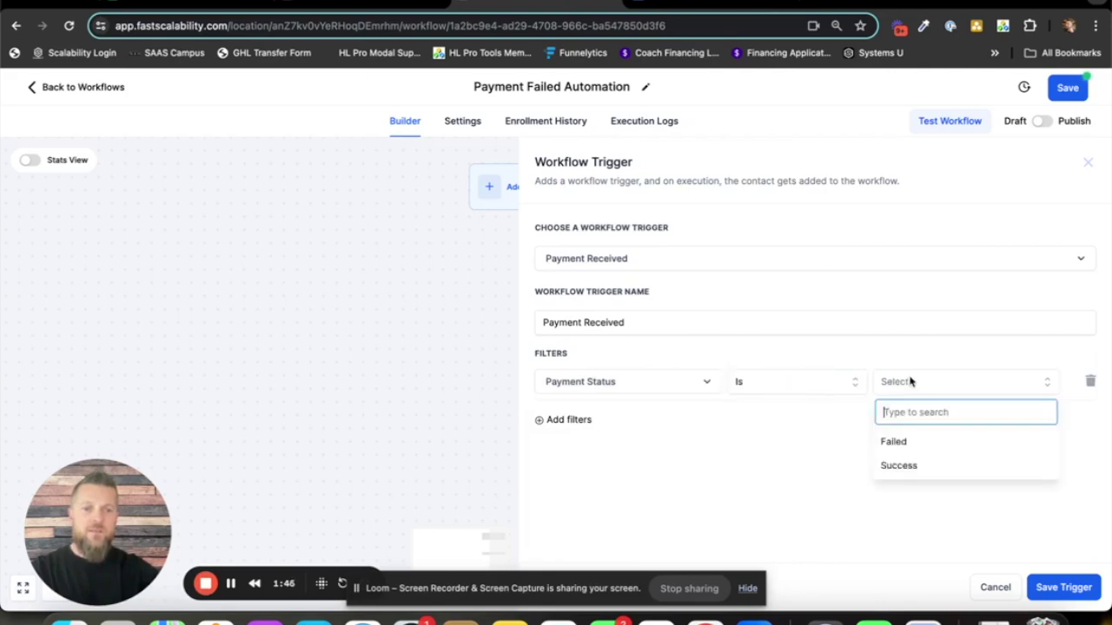
{"action": "left_click", "coordinate": [931, 445]}
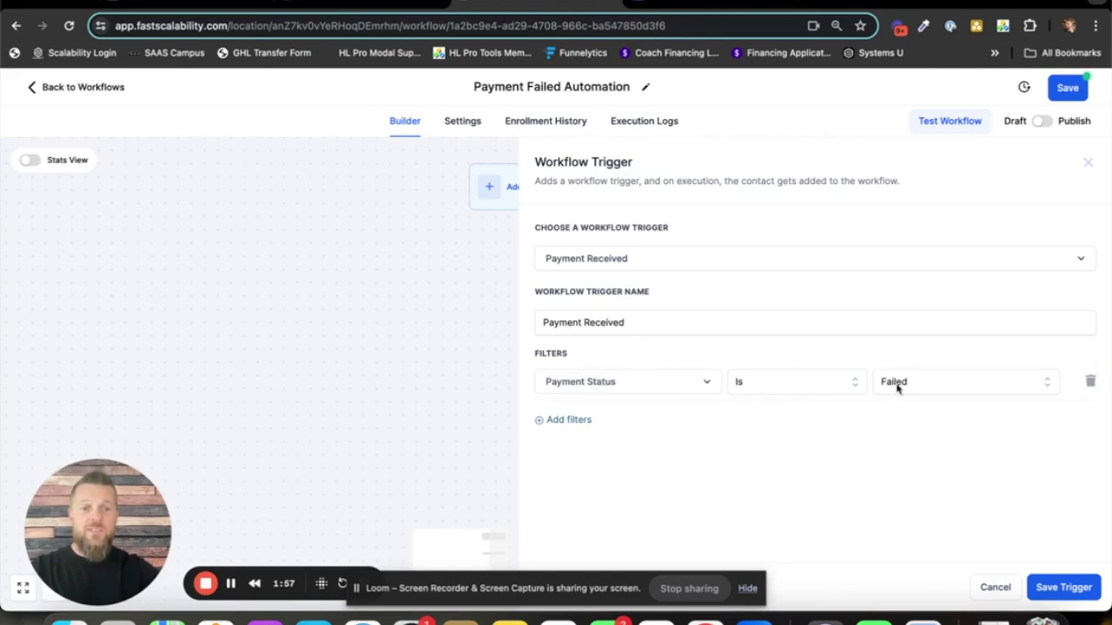
- Add a second trigger filter: Global Product Is Monthly Subscription
{"action": "left_click", "coordinate": [569, 420]}
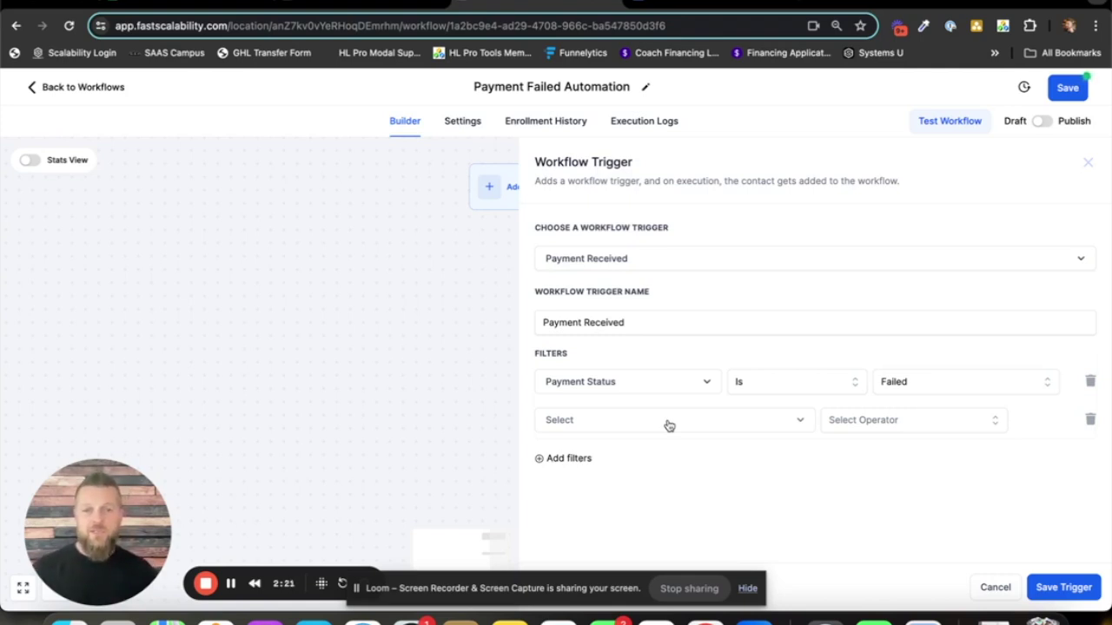
{"action": "left_click", "coordinate": [669, 424]}
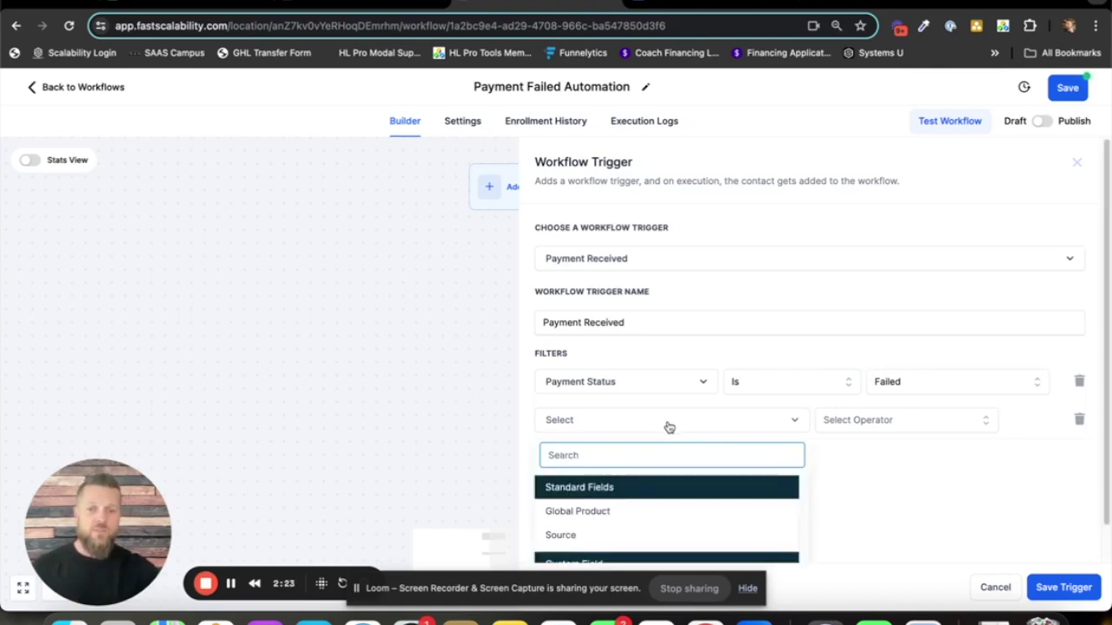
{"action": "left_click", "coordinate": [612, 513]}
{"action": "left_click", "coordinate": [847, 422]}
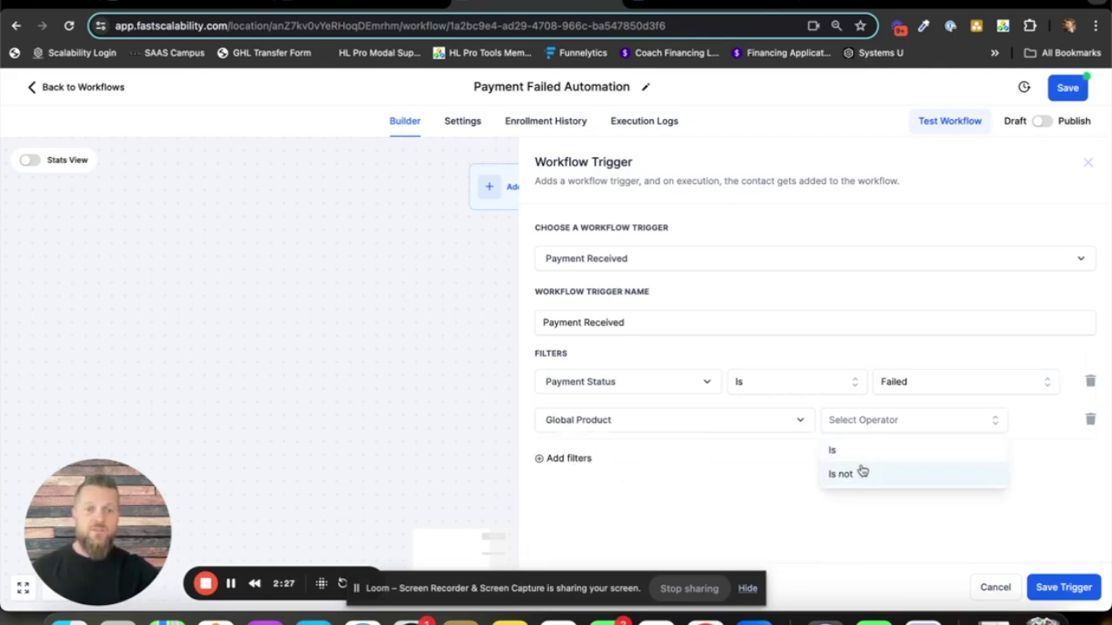
{"action": "left_click", "coordinate": [856, 451]}
{"action": "left_click", "coordinate": [908, 425]}
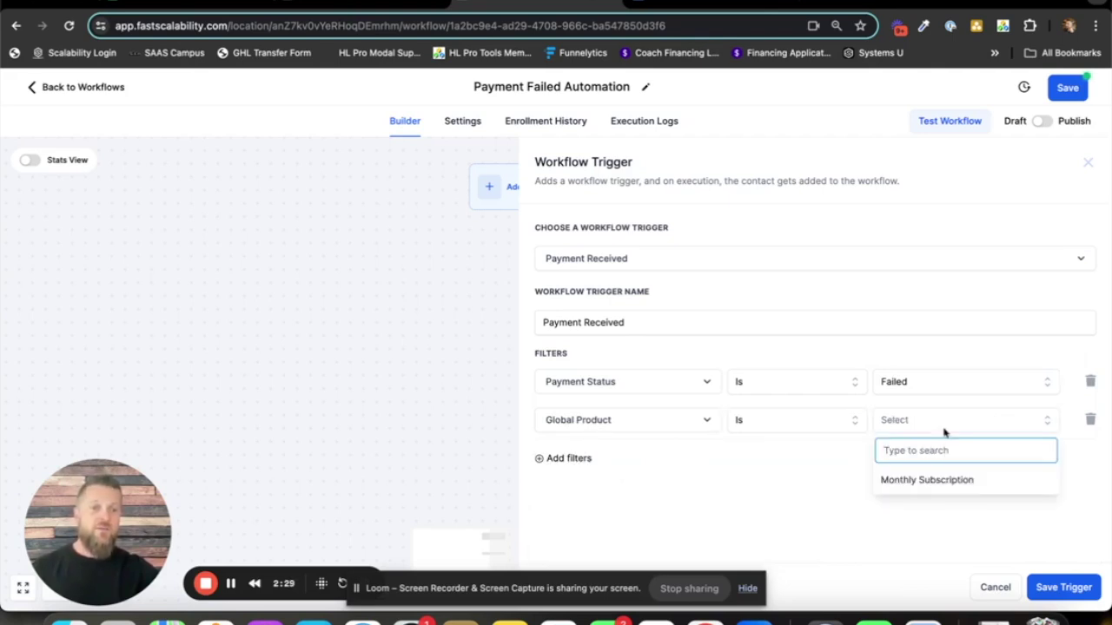
{"action": "left_click", "coordinate": [944, 484]}
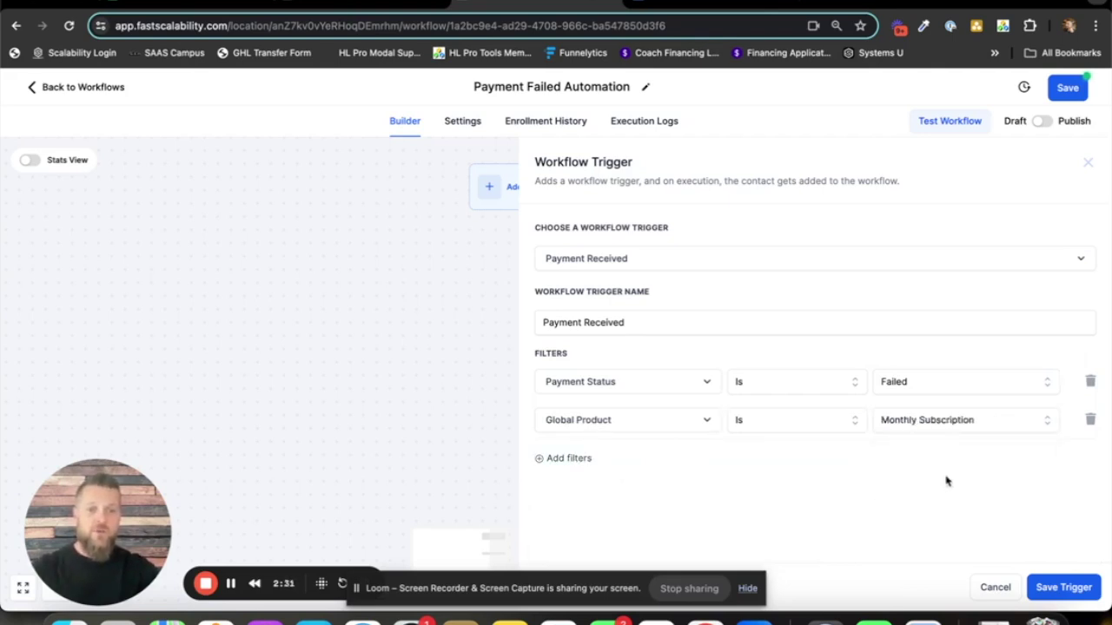
- Save the trigger, recheck its filters, then switch to the Scalable Subscription Blueprint document
{"action": "left_click", "coordinate": [1064, 588]}
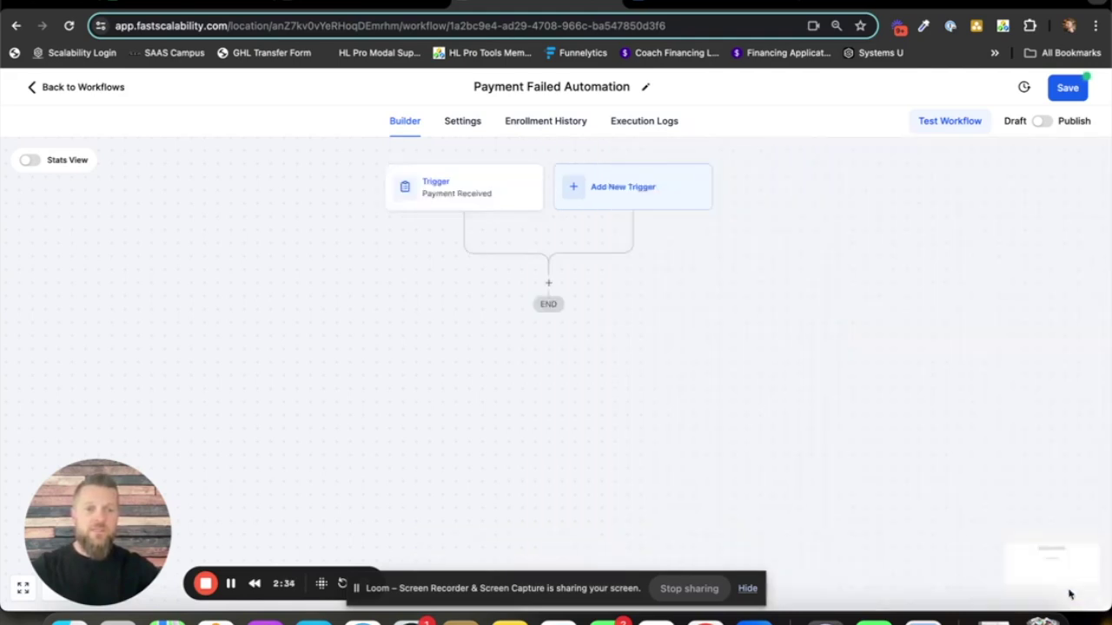
{"action": "left_click", "coordinate": [464, 200]}
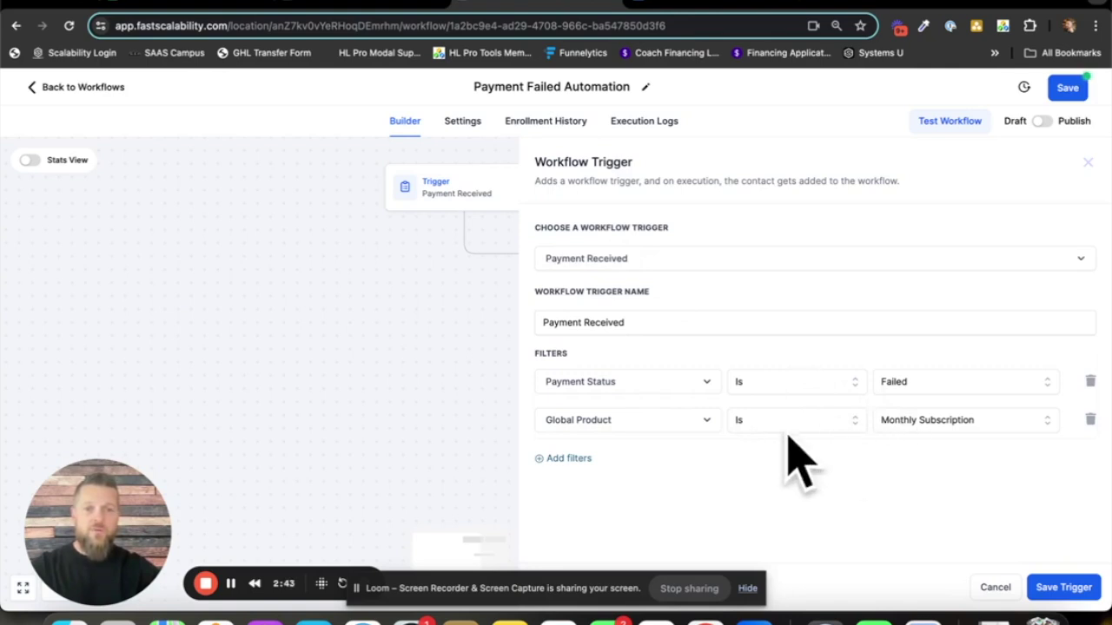
{"action": "left_click", "coordinate": [1005, 588]}
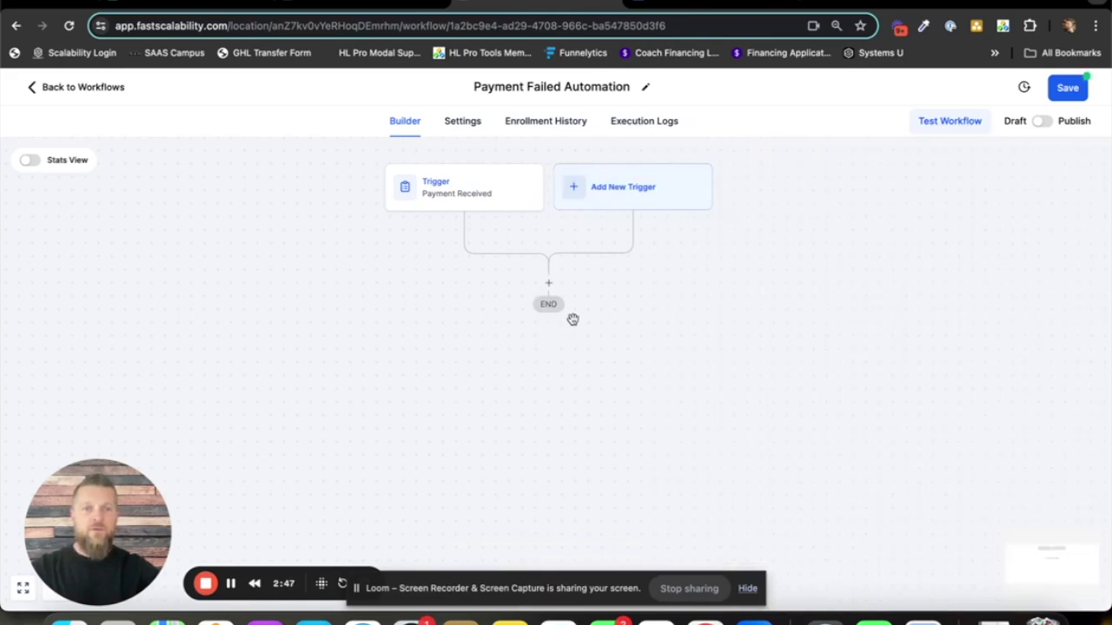
{"action": "left_click", "coordinate": [714, 3]}
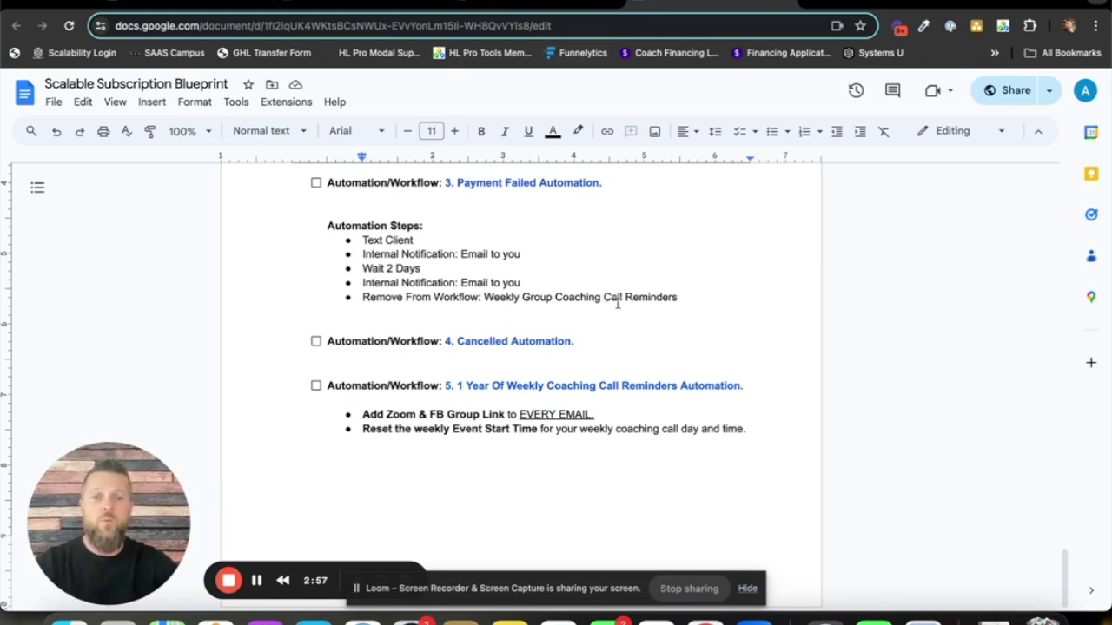
- Return from the blueprint document to the workflow builder
{"action": "left_click", "coordinate": [528, 5]}
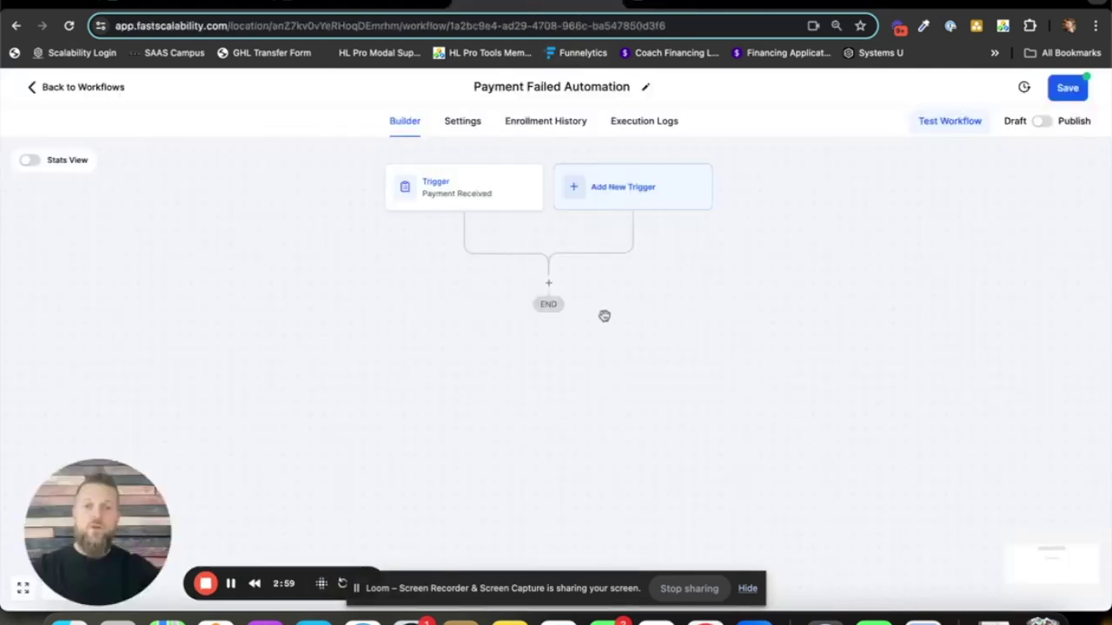
- Add a Send SMS action beginning 'Hey {{contact.first_name}}'
{"action": "left_click", "coordinate": [549, 285]}
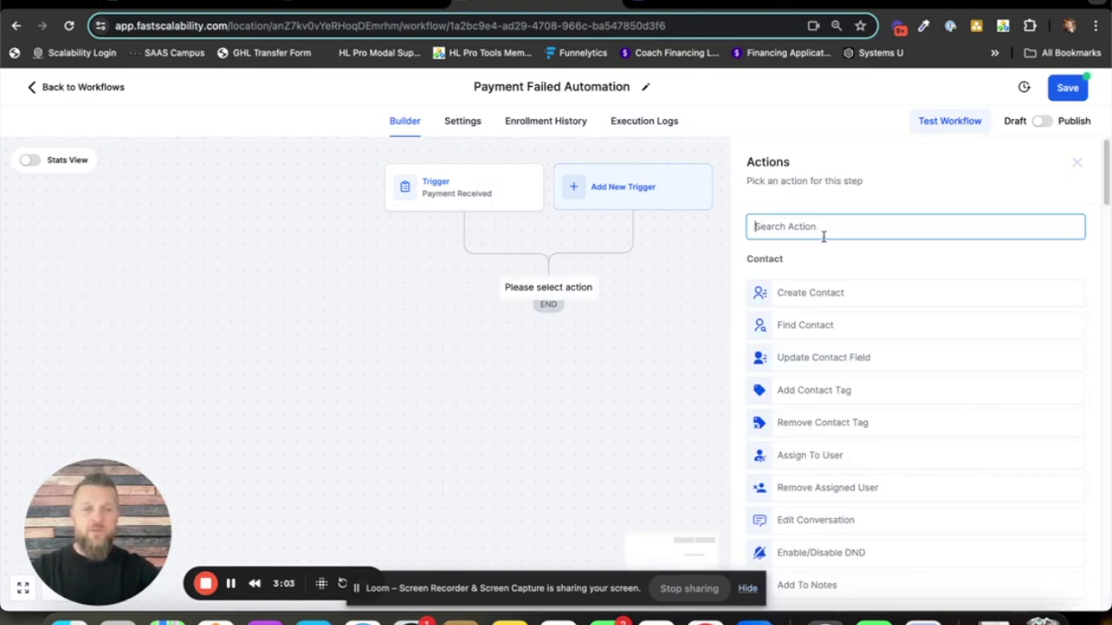
{"action": "scroll", "coordinate": [875, 262], "scroll_direction": "down", "scroll_amount": 7}
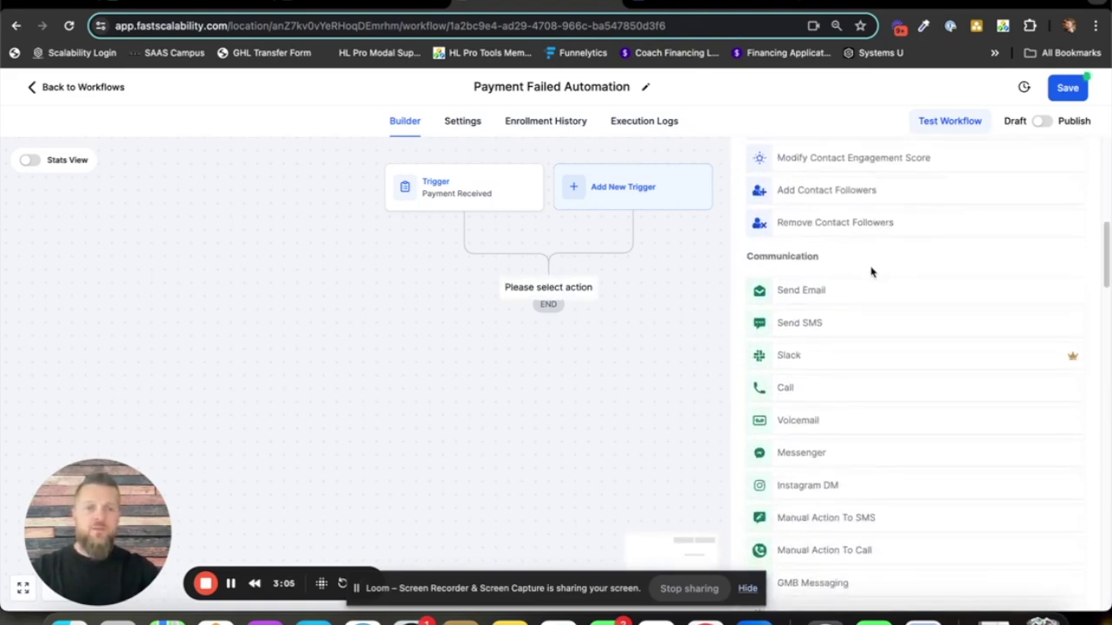
{"action": "left_click", "coordinate": [799, 328]}
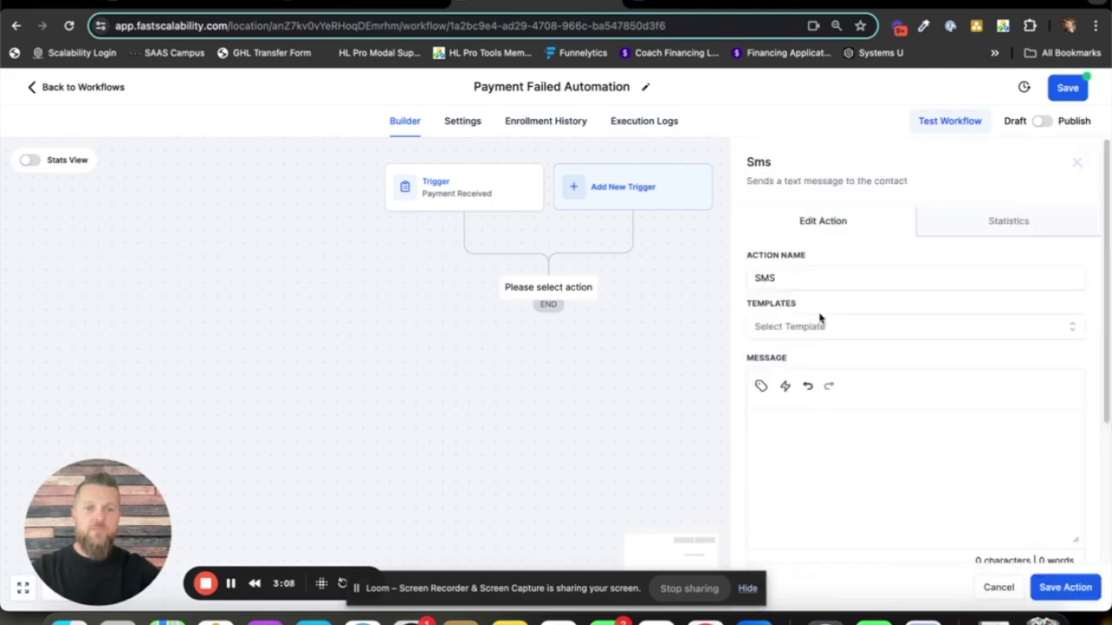
{"action": "left_click", "coordinate": [779, 424]}
{"action": "type", "text": "Hey"}
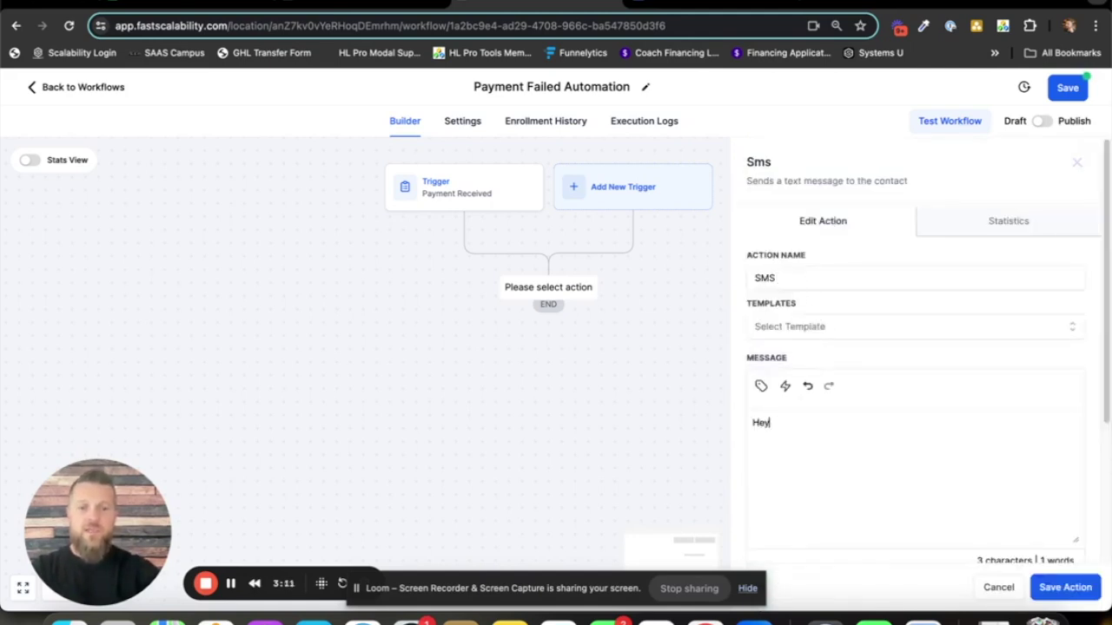
{"action": "left_click", "coordinate": [761, 388]}
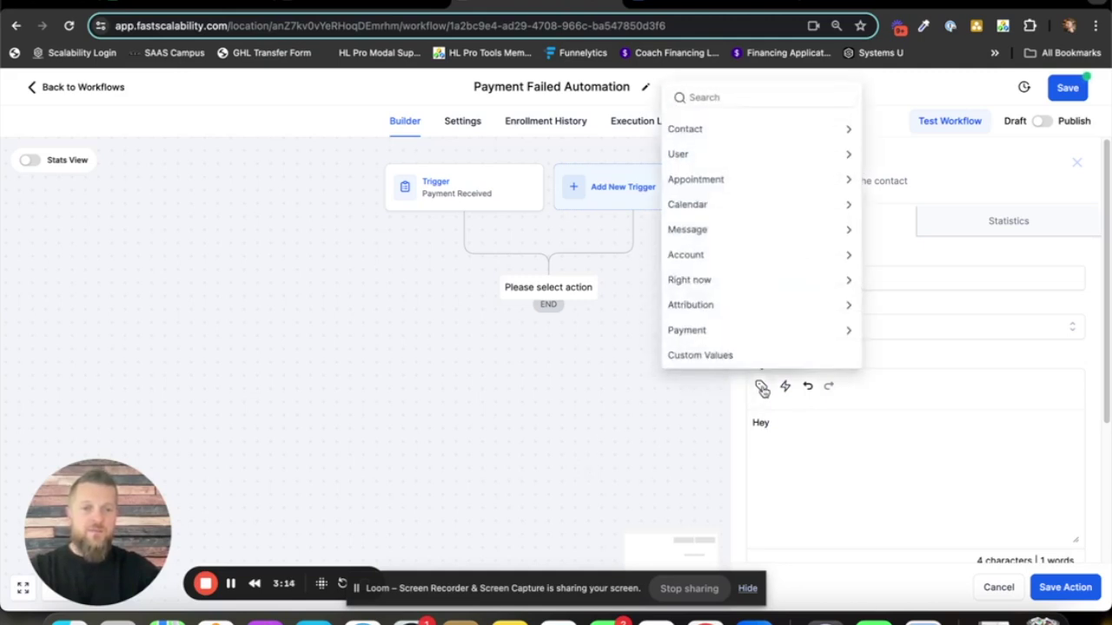
{"action": "left_click", "coordinate": [752, 127]}
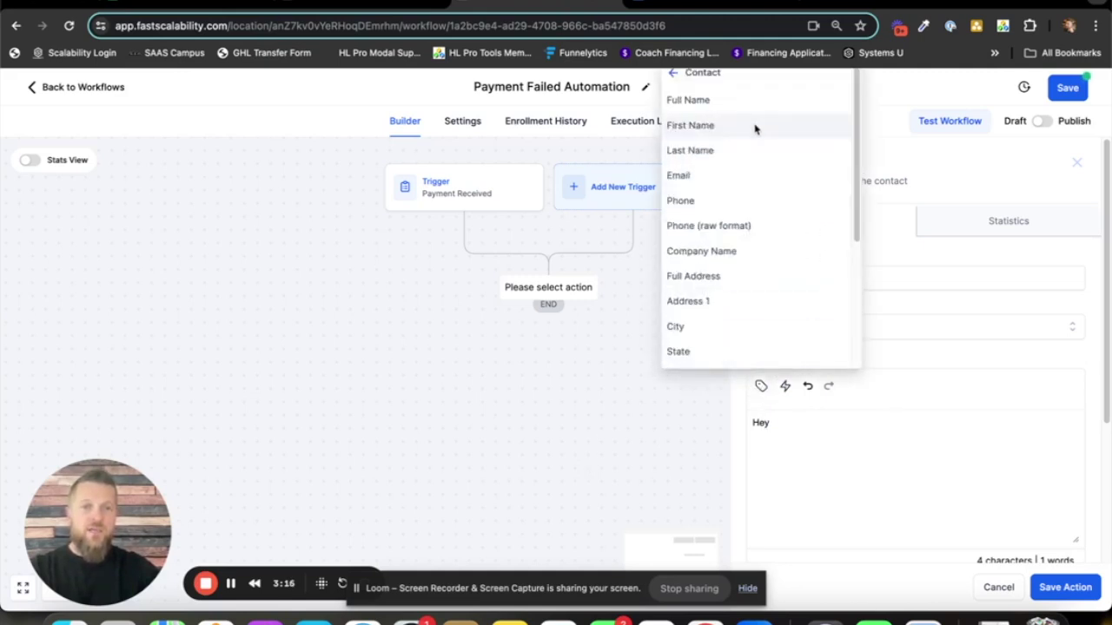
{"action": "left_click", "coordinate": [693, 135]}
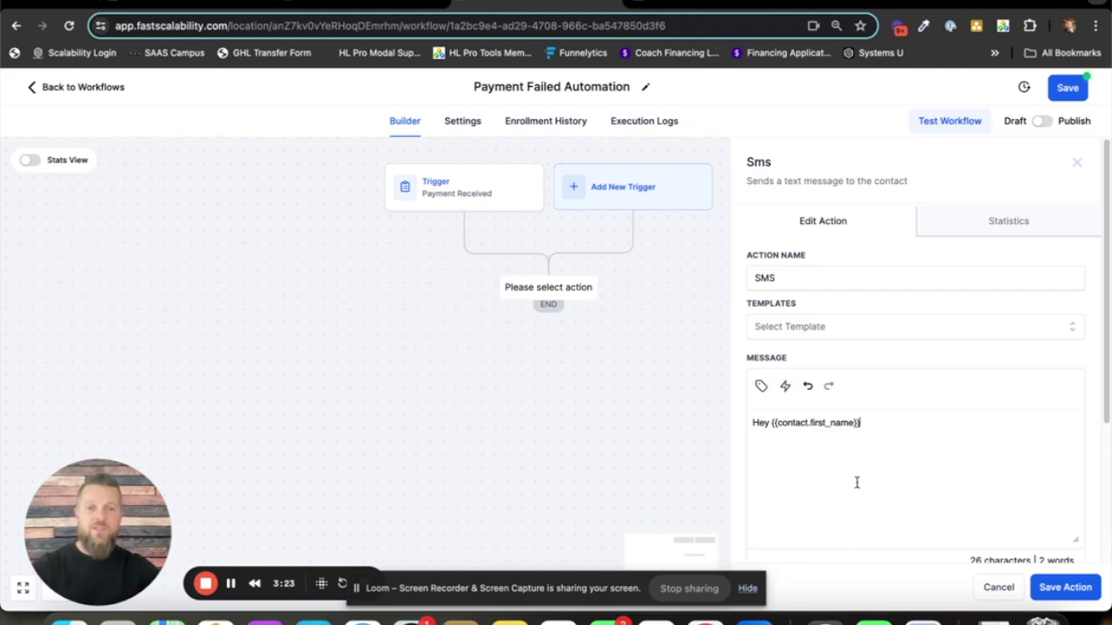
- Finish the SMS saying the Scalable Subscription payment didn't go through, then save it
{"action": "type", "text": ", your "}
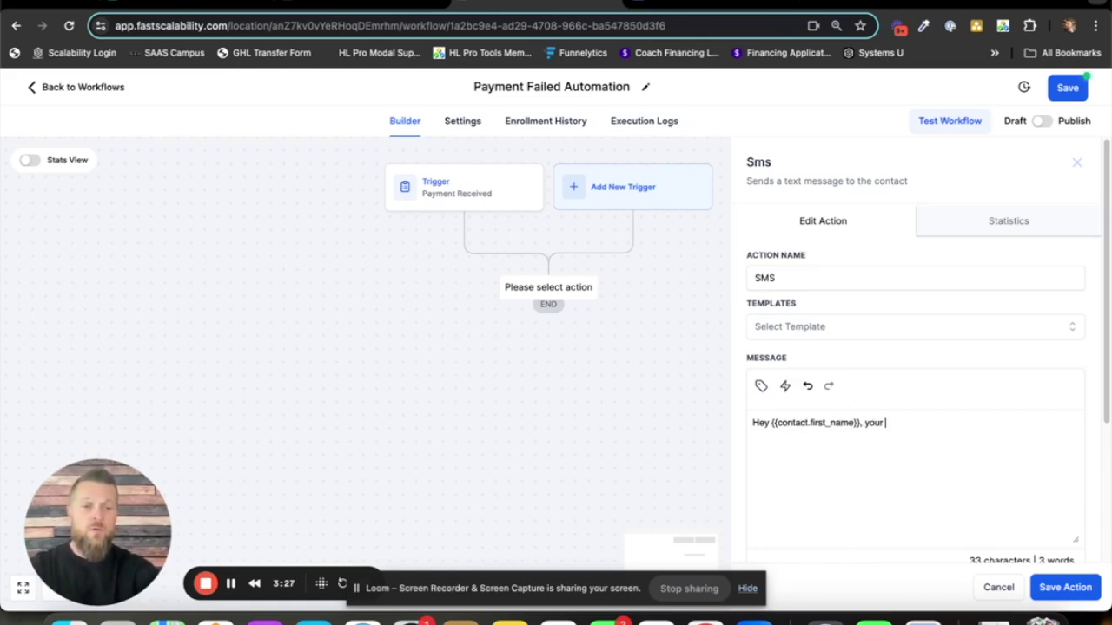
{"action": "type", "text": "Scalable subscription payment"}
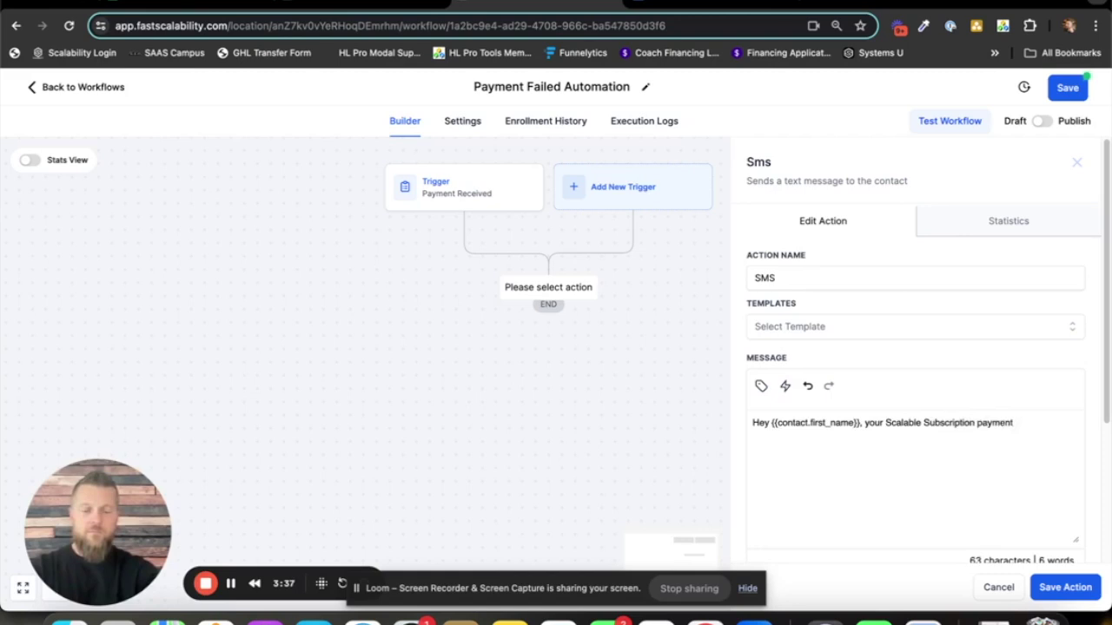
{"action": "type", "text": "go through a"}
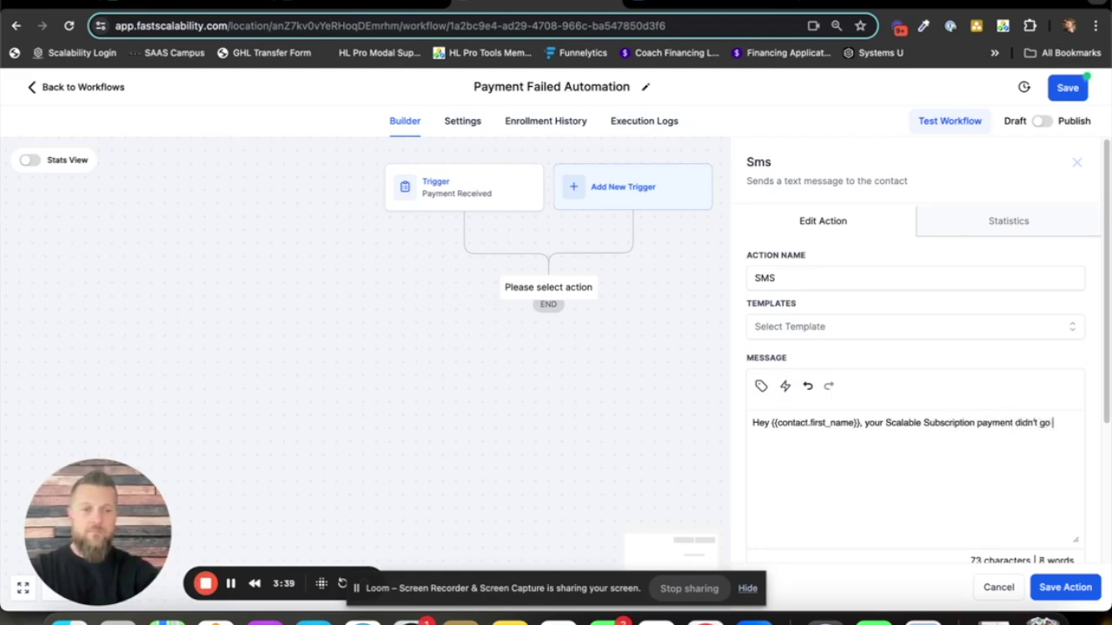
{"action": "key", "text": "BackSpace"}
{"action": "key", "text": "BackSpace"}
{"action": "type", "text": "and I w"}
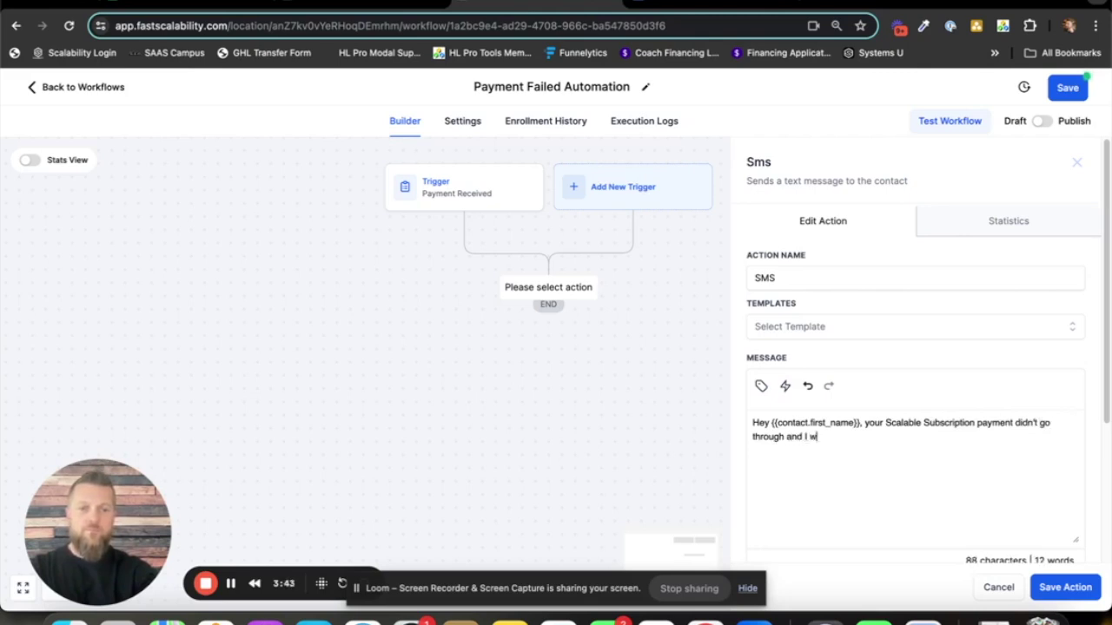
{"action": "type", "text": "anted to let "}
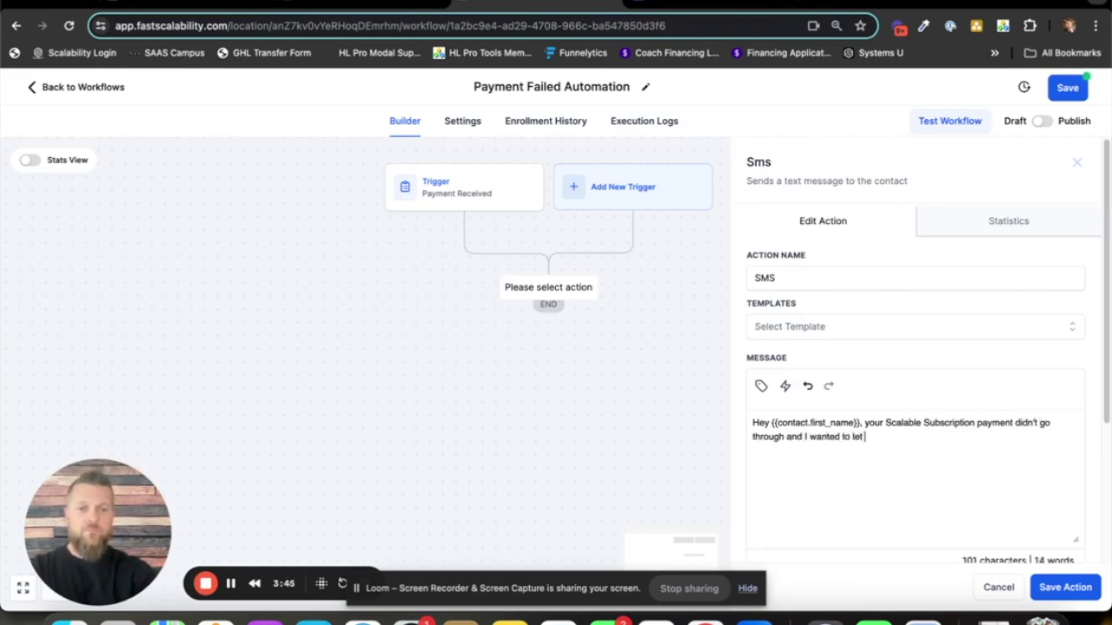
{"action": "type", "text": "you know befo"}
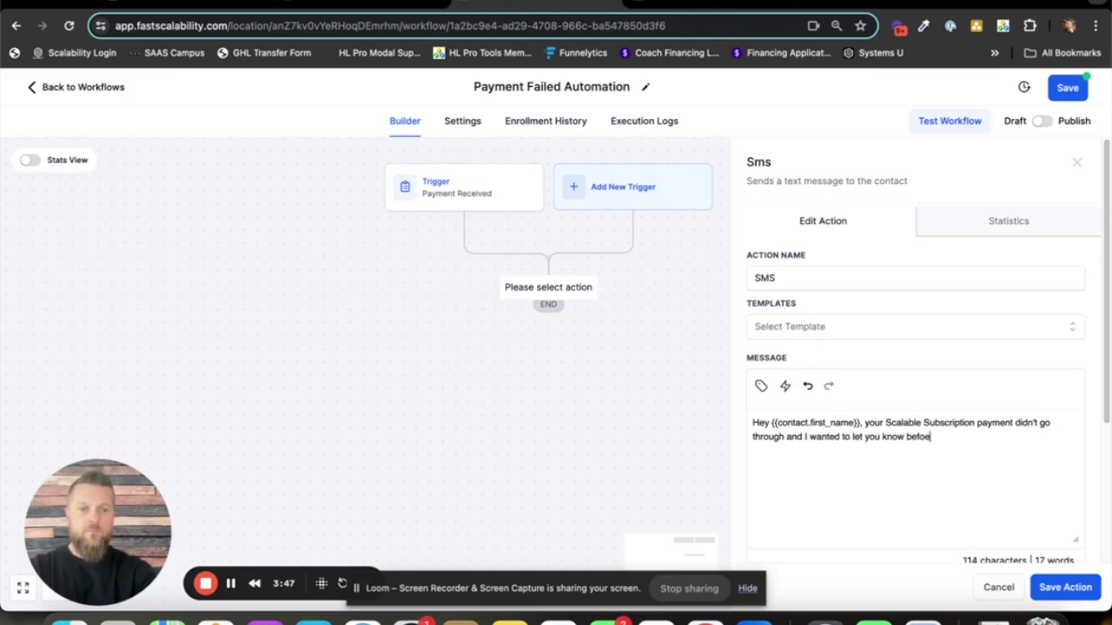
{"action": "type", "text": "re"}
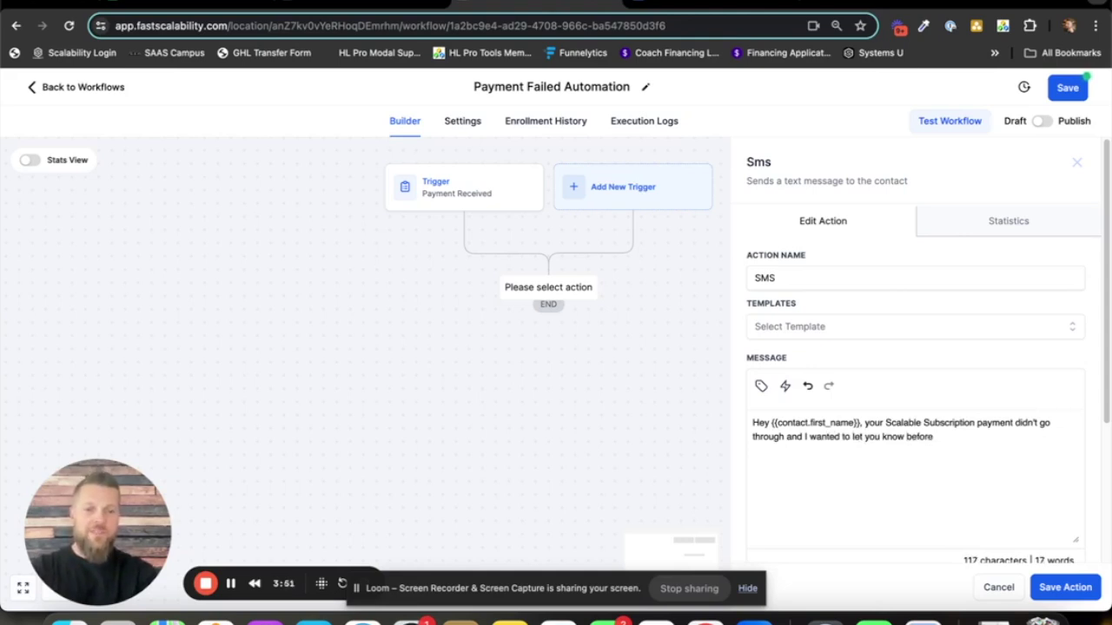
{"action": "type", "text": " you "}
{"action": "type", "text": "lose acc"}
{"action": "type", "text": "ce"}
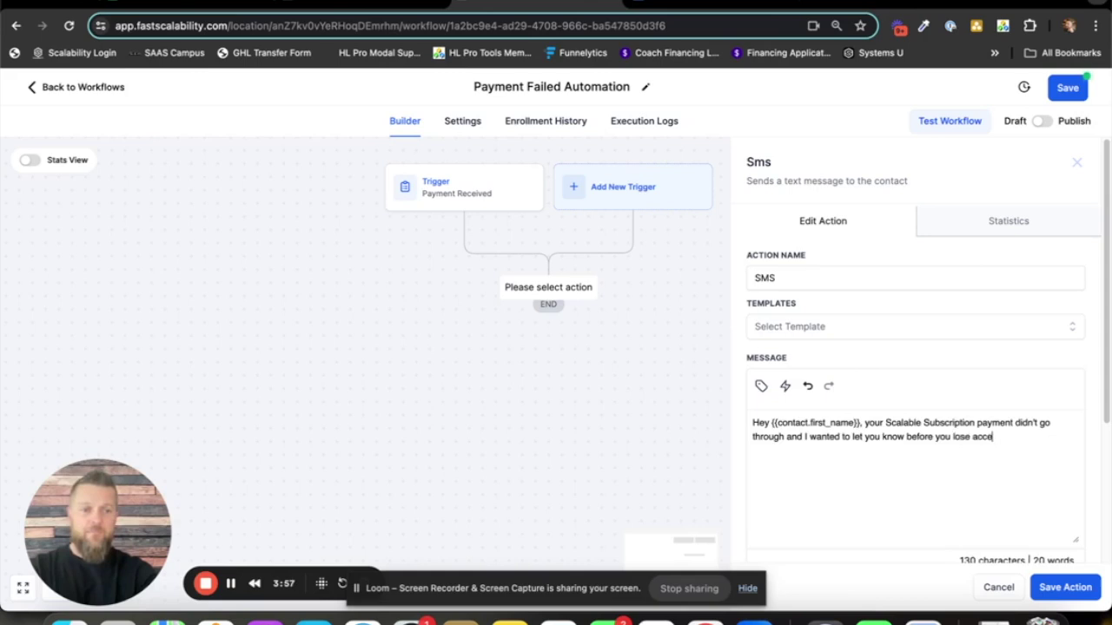
{"action": "type", "text": "ss to anything."}
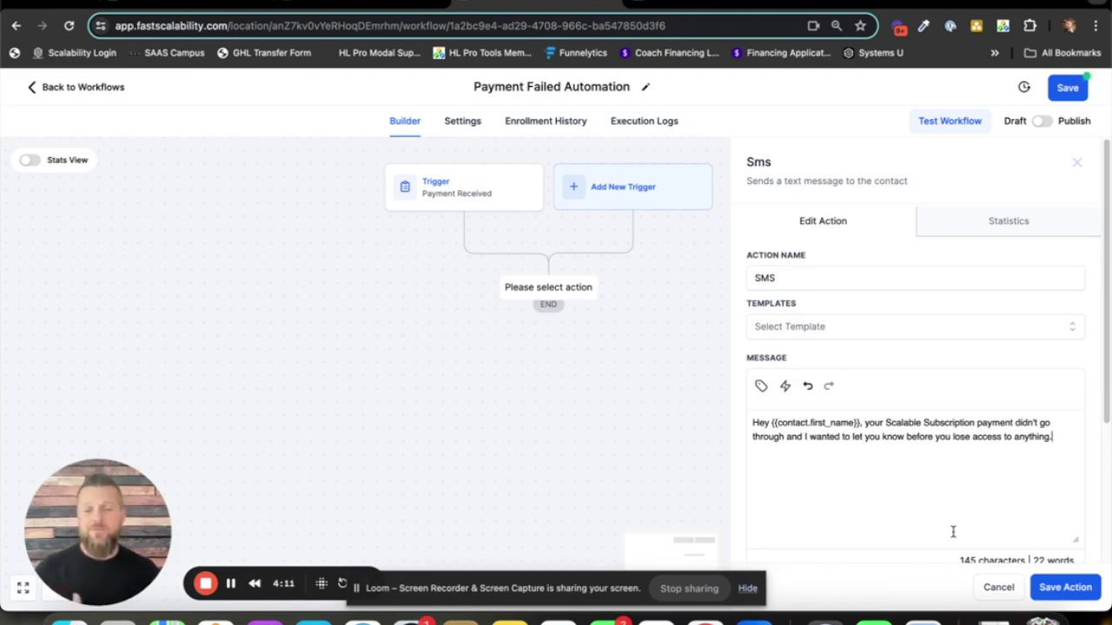
{"action": "left_click", "coordinate": [1059, 591]}
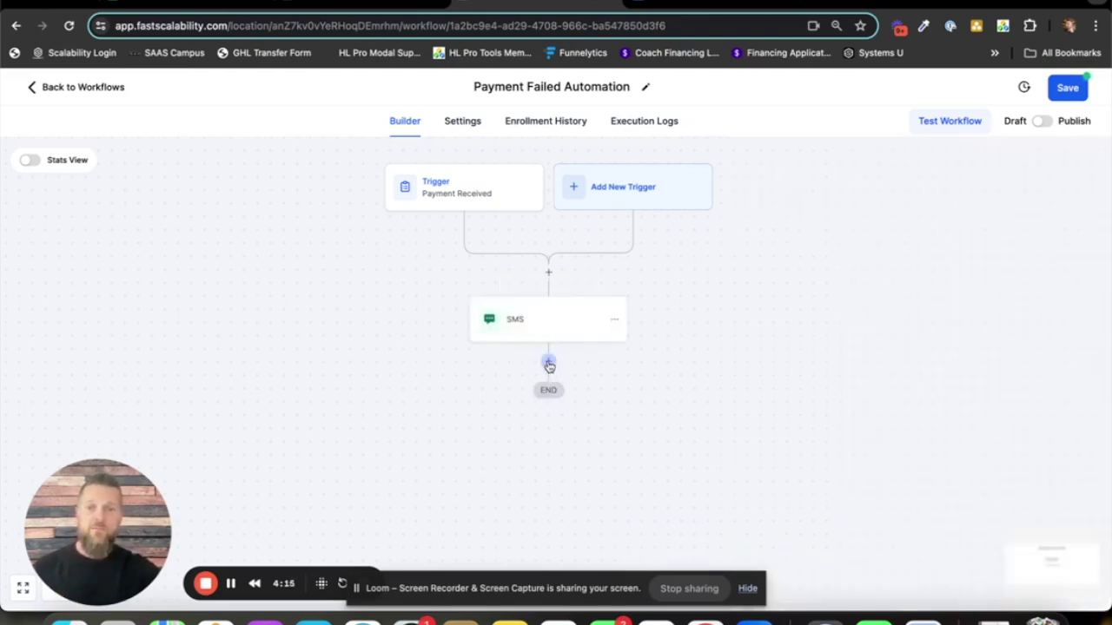
- Add a Send Internal Notification action with notification type SMS
{"action": "left_click", "coordinate": [548, 361]}
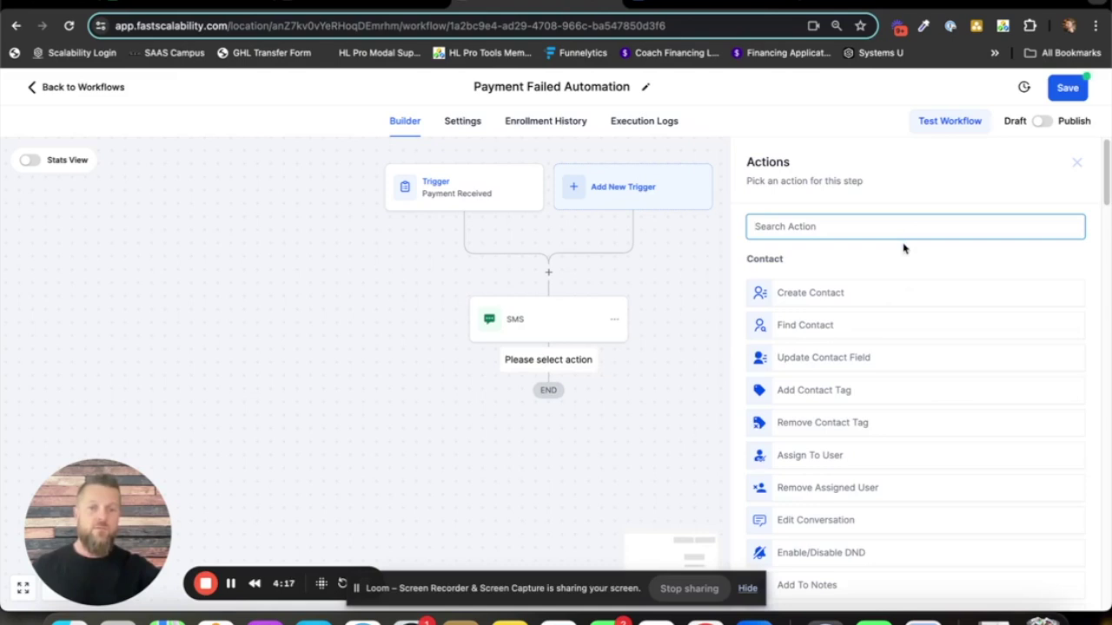
{"action": "type", "text": "inter"}
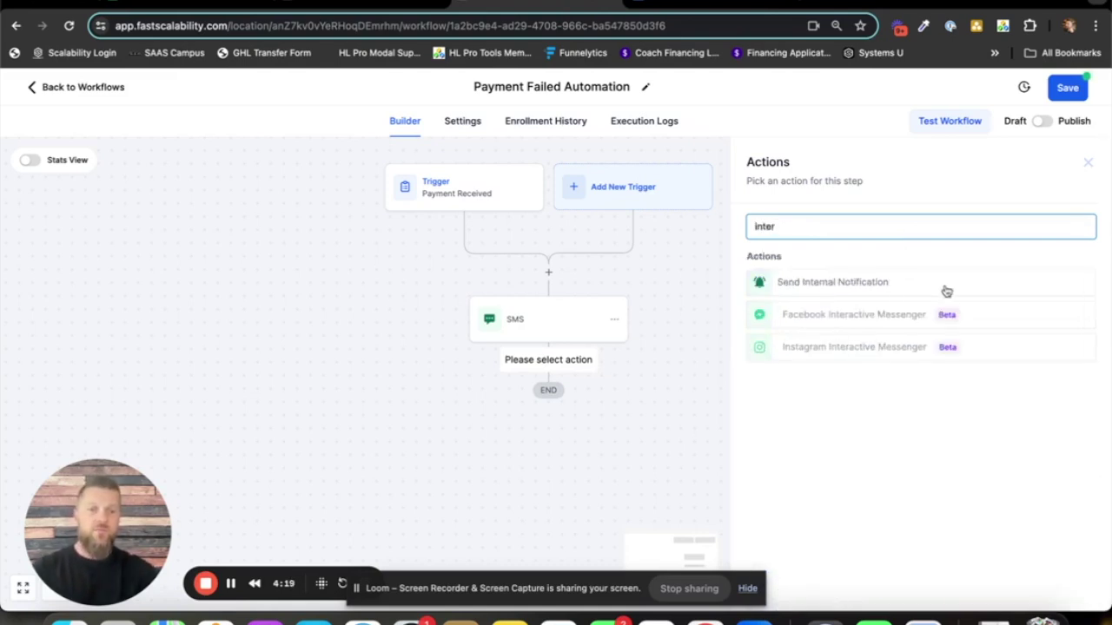
{"action": "left_click", "coordinate": [885, 282]}
{"action": "left_click", "coordinate": [866, 311]}
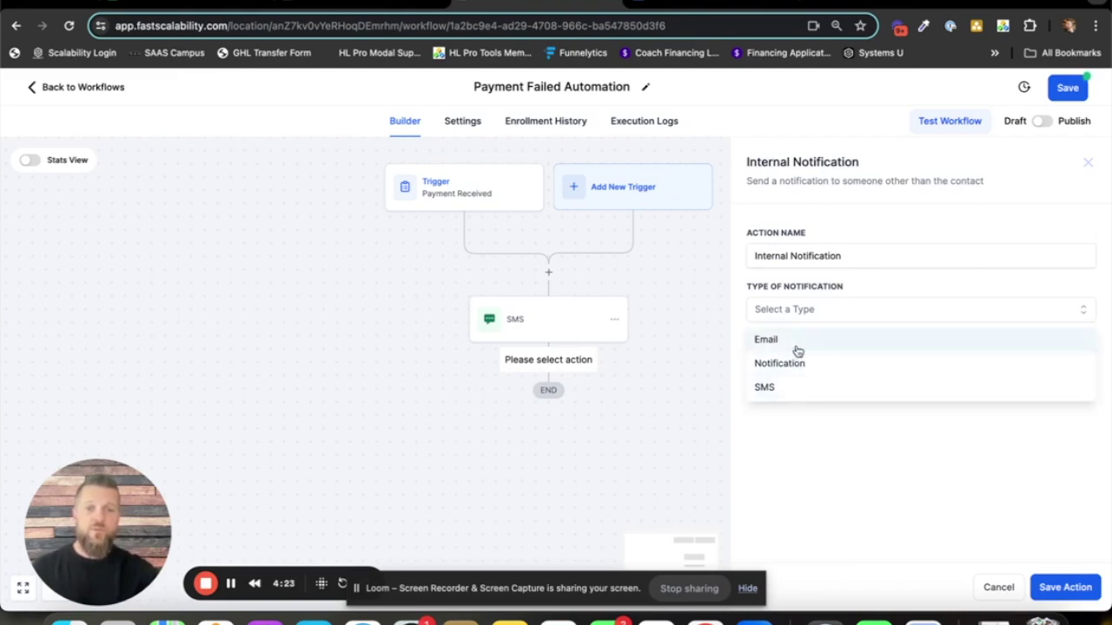
{"action": "left_click", "coordinate": [811, 393]}
{"action": "scroll", "coordinate": [858, 404], "scroll_direction": "down", "scroll_amount": 1}
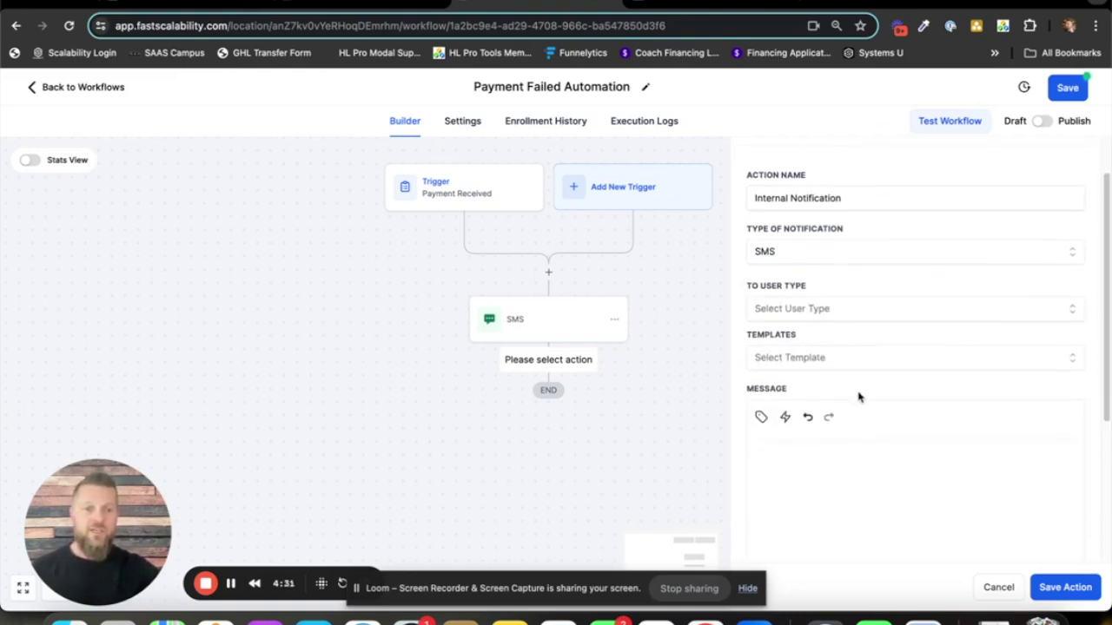
- Send the notification to a Particular User and select the team member
{"action": "left_click", "coordinate": [829, 308]}
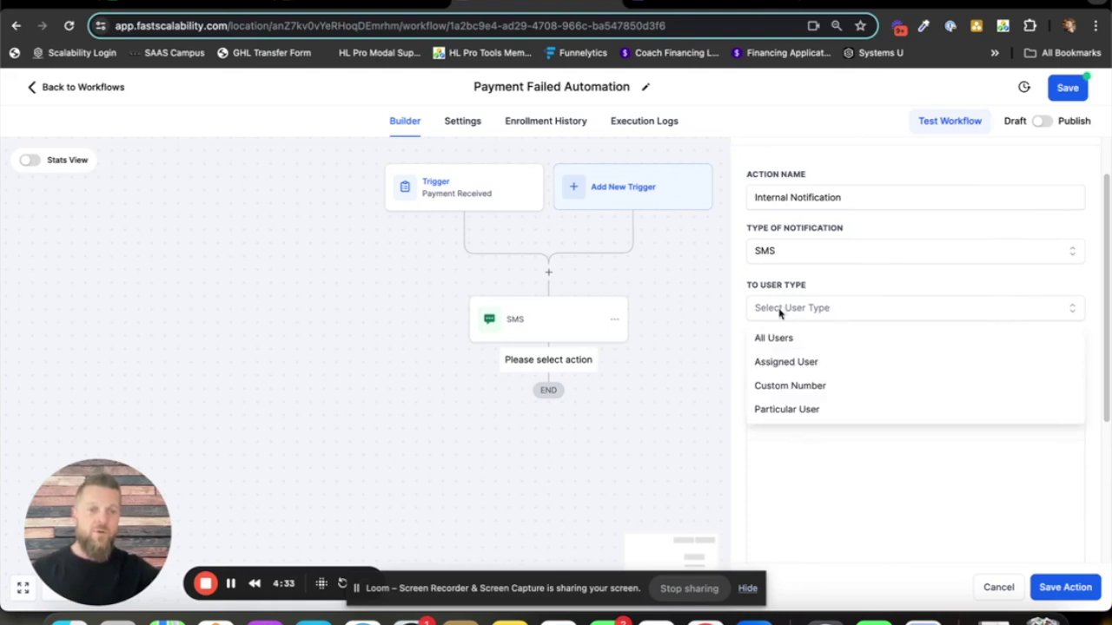
{"action": "left_click", "coordinate": [790, 410]}
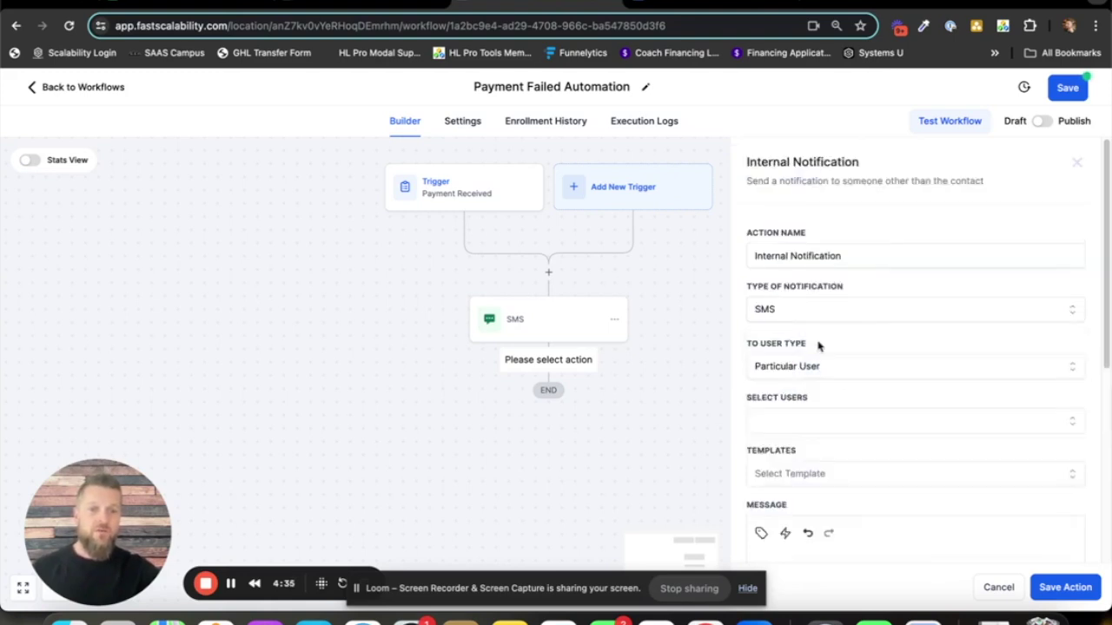
{"action": "left_click", "coordinate": [812, 420]}
{"action": "left_click", "coordinate": [814, 484]}
{"action": "scroll", "coordinate": [869, 372], "scroll_direction": "down", "scroll_amount": 1}
{"action": "scroll", "coordinate": [869, 373], "scroll_direction": "down", "scroll_amount": 1}
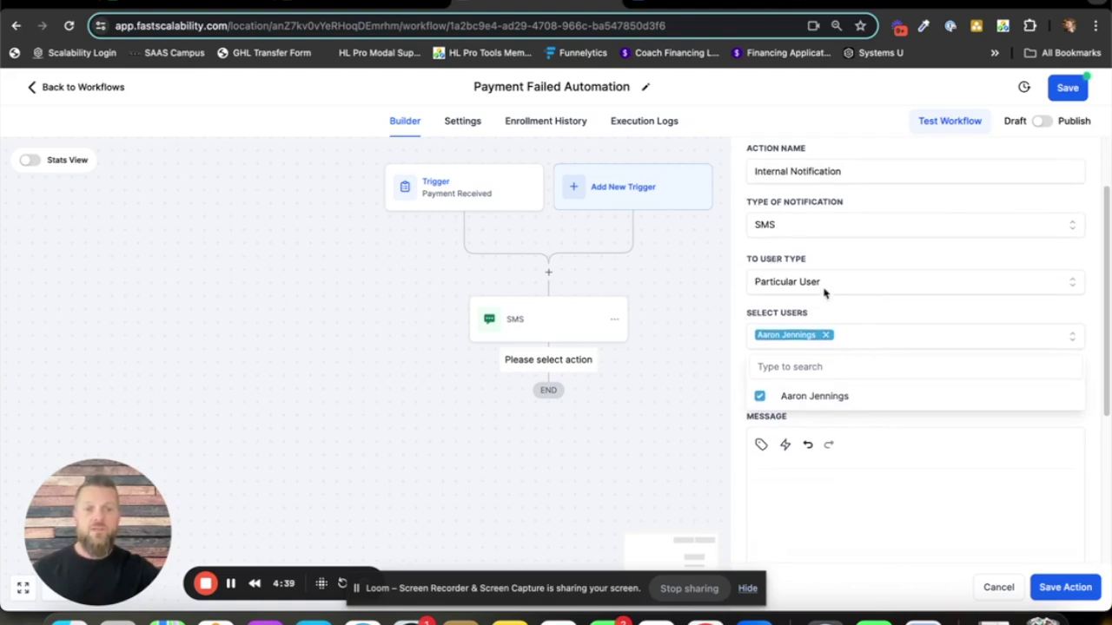
- Try a custom number recipient, then revert to the particular team member and start the message
{"action": "left_click", "coordinate": [825, 287]}
{"action": "left_click", "coordinate": [810, 361]}
{"action": "left_click", "coordinate": [817, 333]}
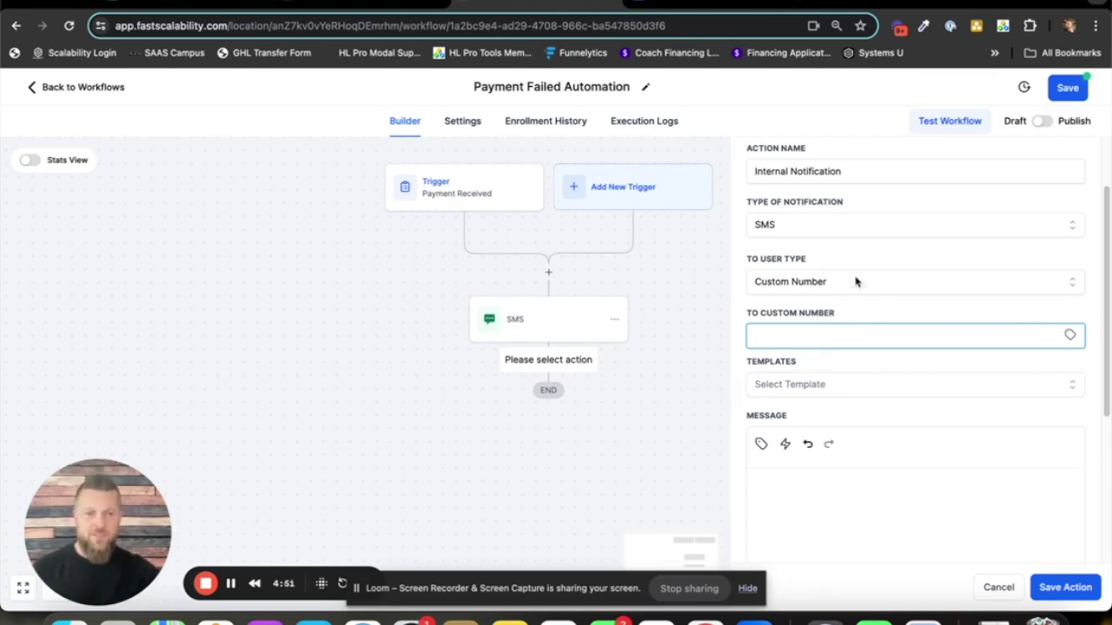
{"action": "left_click", "coordinate": [856, 286]}
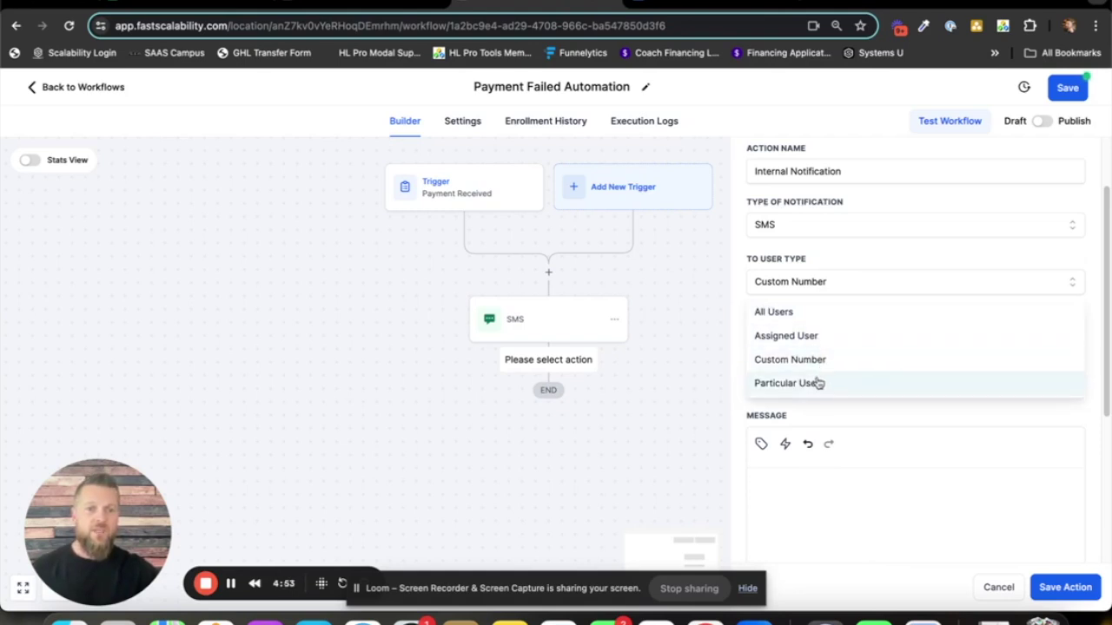
{"action": "left_click", "coordinate": [819, 383]}
{"action": "left_click", "coordinate": [812, 423]}
{"action": "left_click", "coordinate": [834, 487]}
{"action": "scroll", "coordinate": [899, 361], "scroll_direction": "down", "scroll_amount": 2}
{"action": "left_click", "coordinate": [874, 299]}
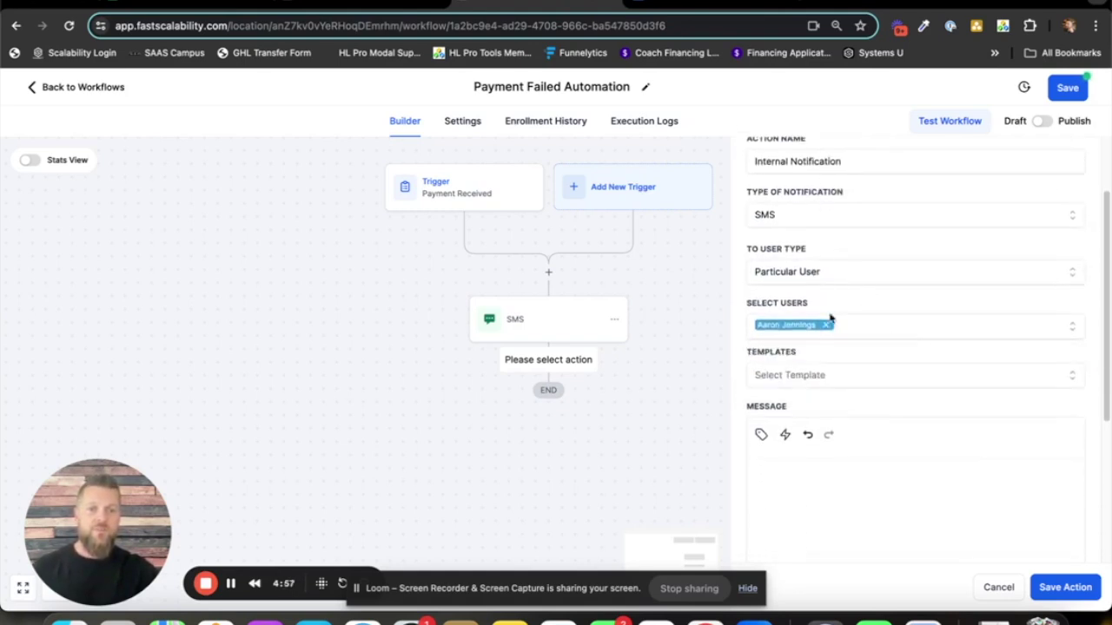
{"action": "scroll", "coordinate": [895, 467], "scroll_direction": "down", "scroll_amount": 2}
{"action": "left_click", "coordinate": [820, 379]}
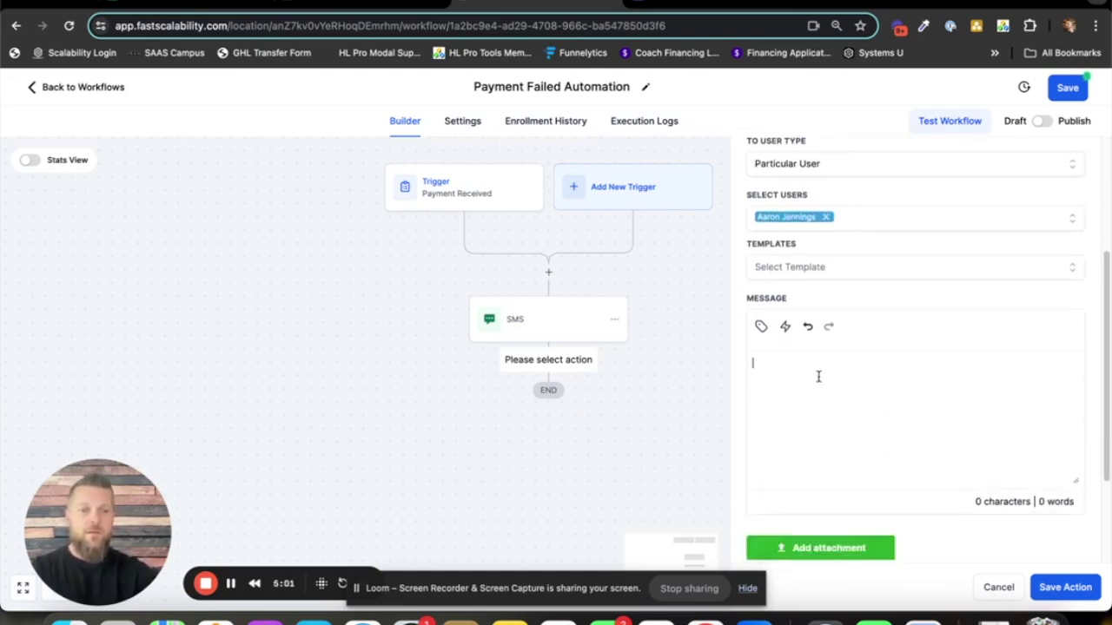
- Write the notification '{{contact.name}} payment failed for Scalable Subscription.'
{"action": "left_click", "coordinate": [750, 325]}
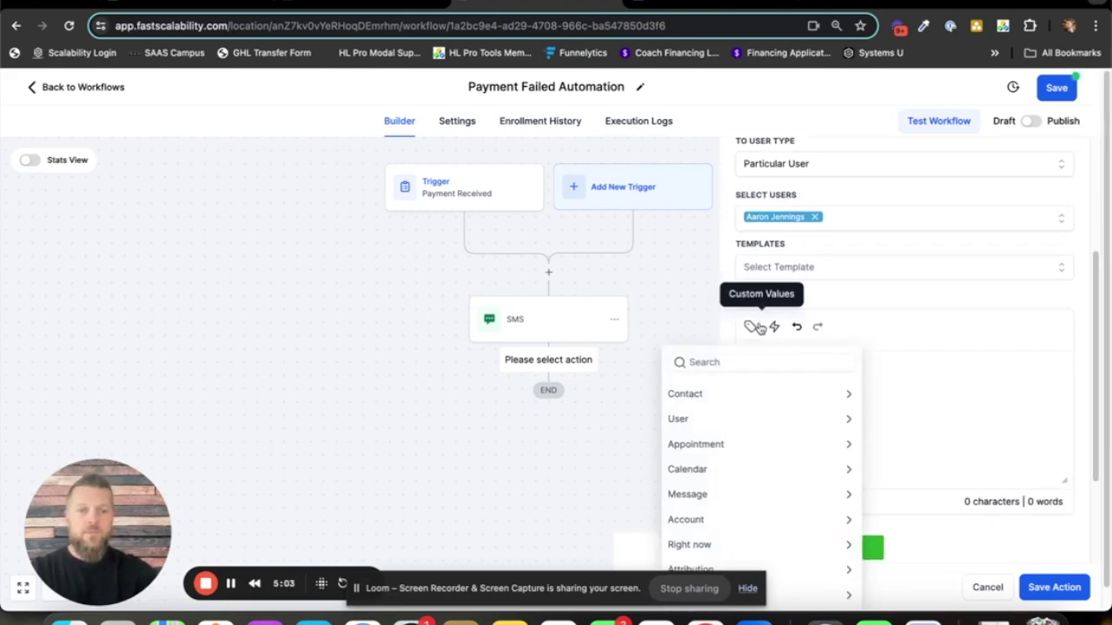
{"action": "left_click", "coordinate": [769, 396]}
{"action": "left_click", "coordinate": [763, 415]}
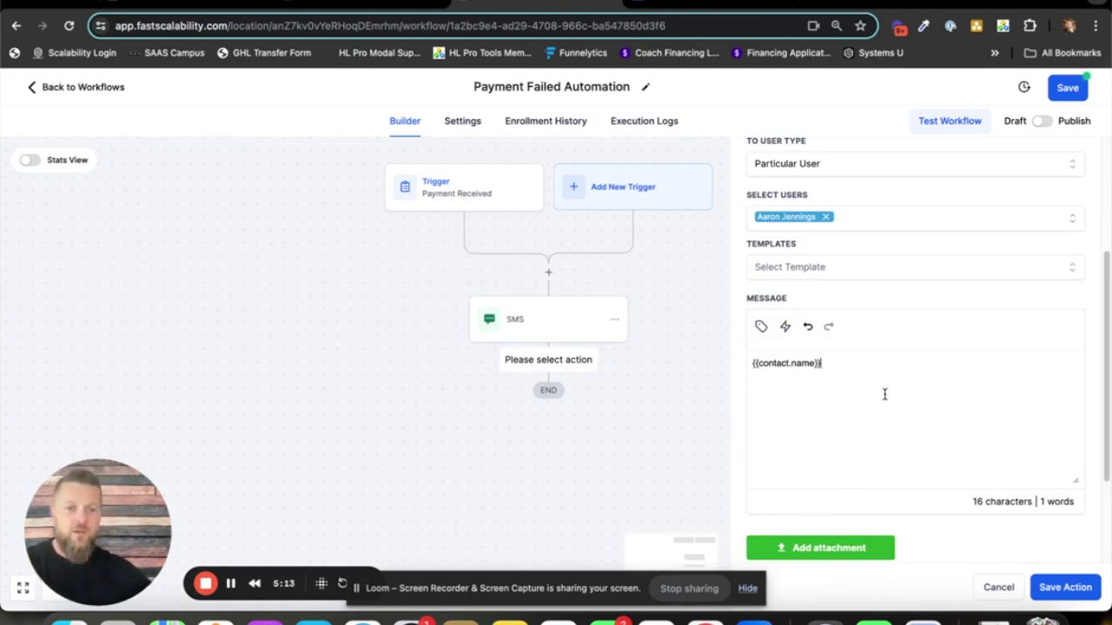
{"action": "type", "text": "payment"}
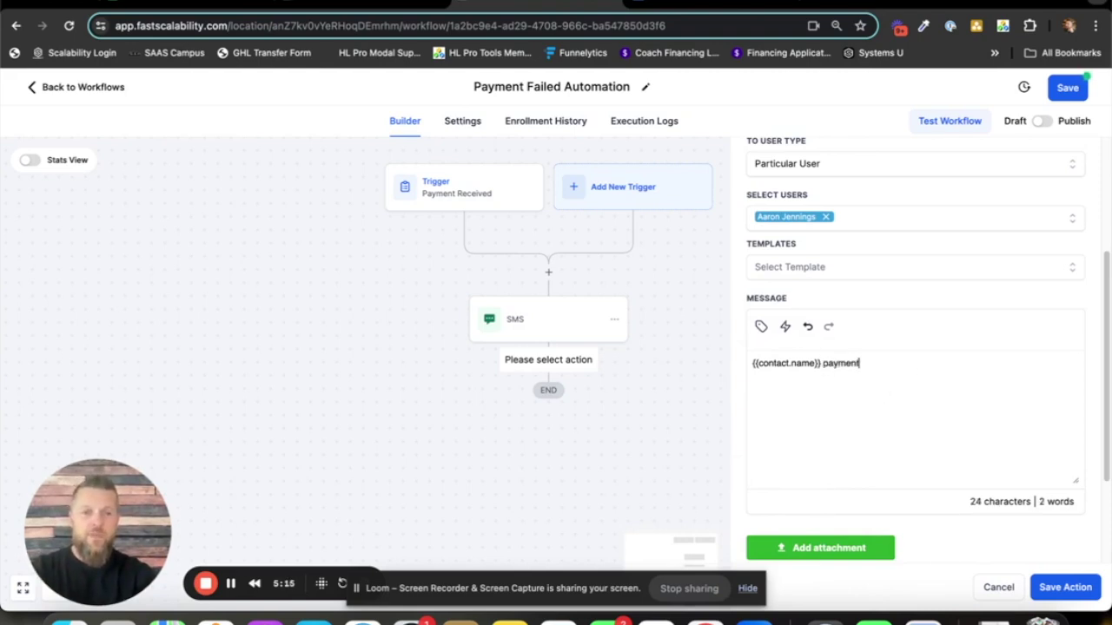
{"action": "type", "text": " failed "}
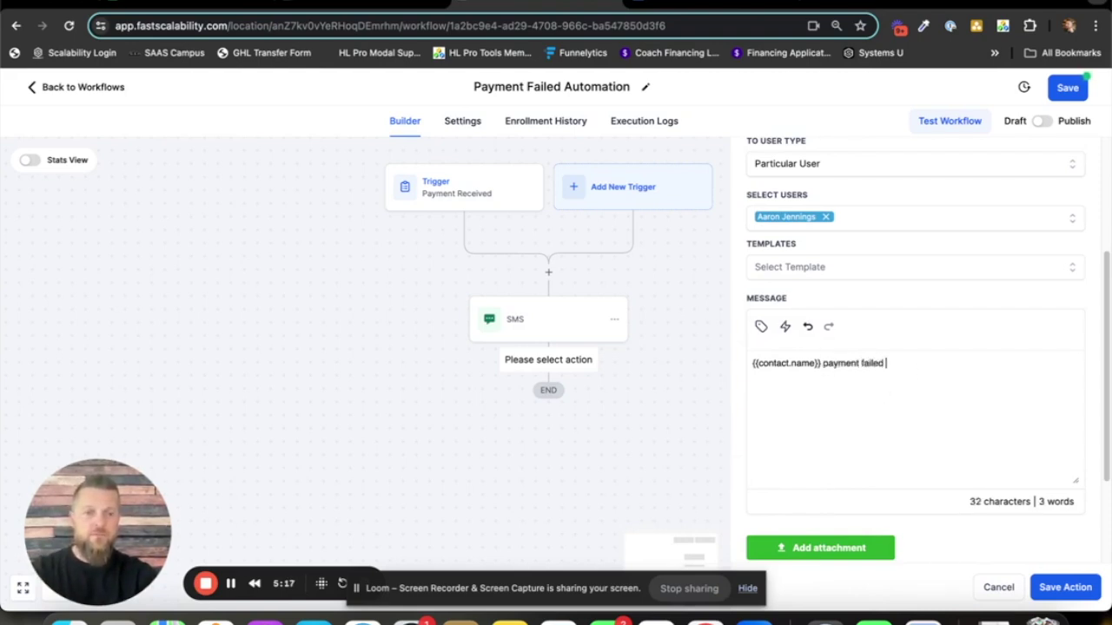
{"action": "type", "text": "y forScalable sub"}
{"action": "key", "text": "BackSpace"}
{"action": "key", "text": "BackSpace"}
{"action": "key", "text": "BackSpace"}
{"action": "type", "text": "Subscription."}
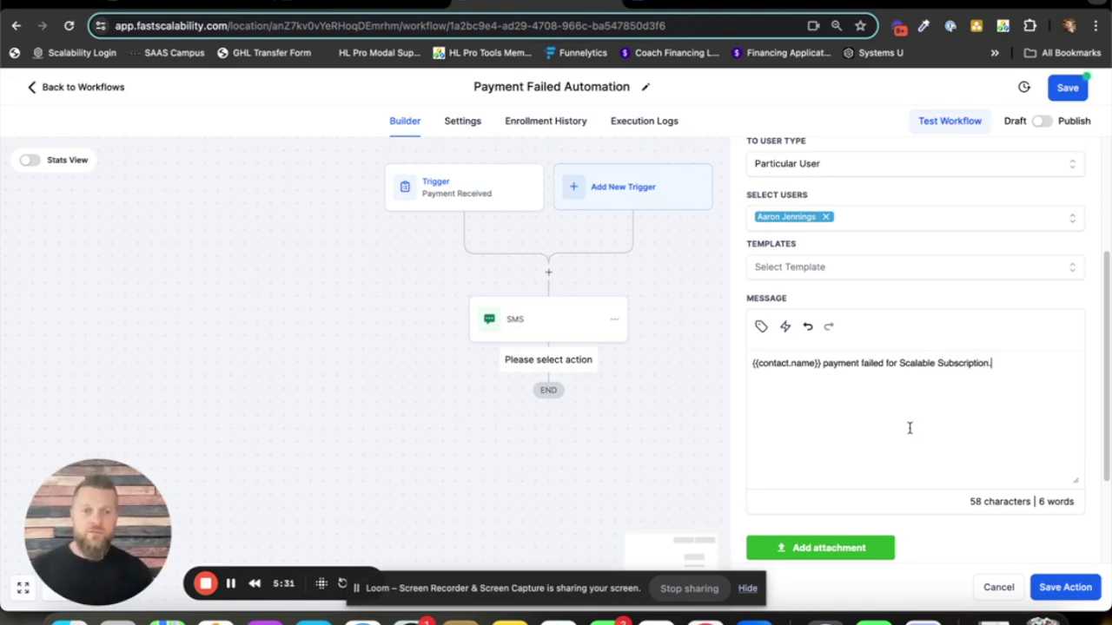
- Confirm SMS as the notification type and save the Internal Notification step
{"action": "scroll", "coordinate": [879, 299], "scroll_direction": "up", "scroll_amount": 3}
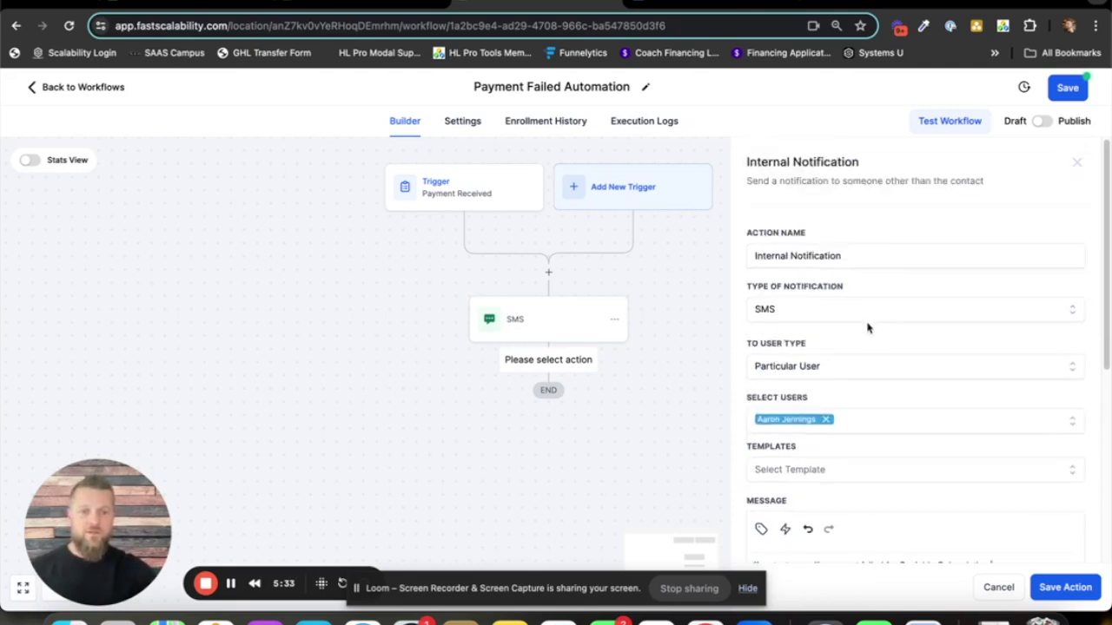
{"action": "left_click", "coordinate": [792, 311]}
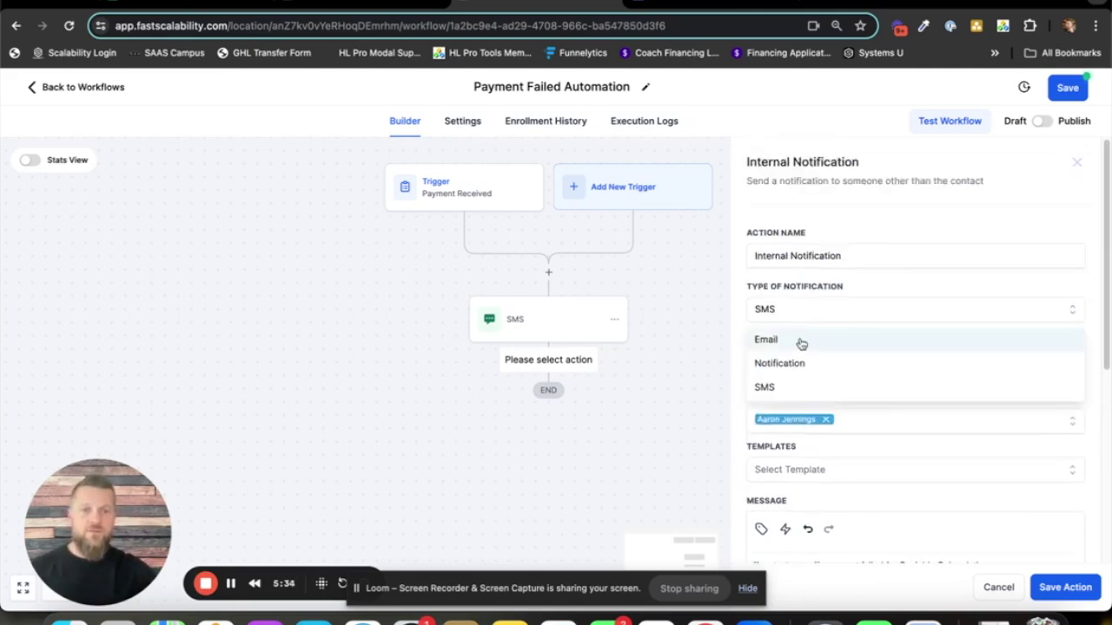
{"action": "left_click", "coordinate": [868, 287]}
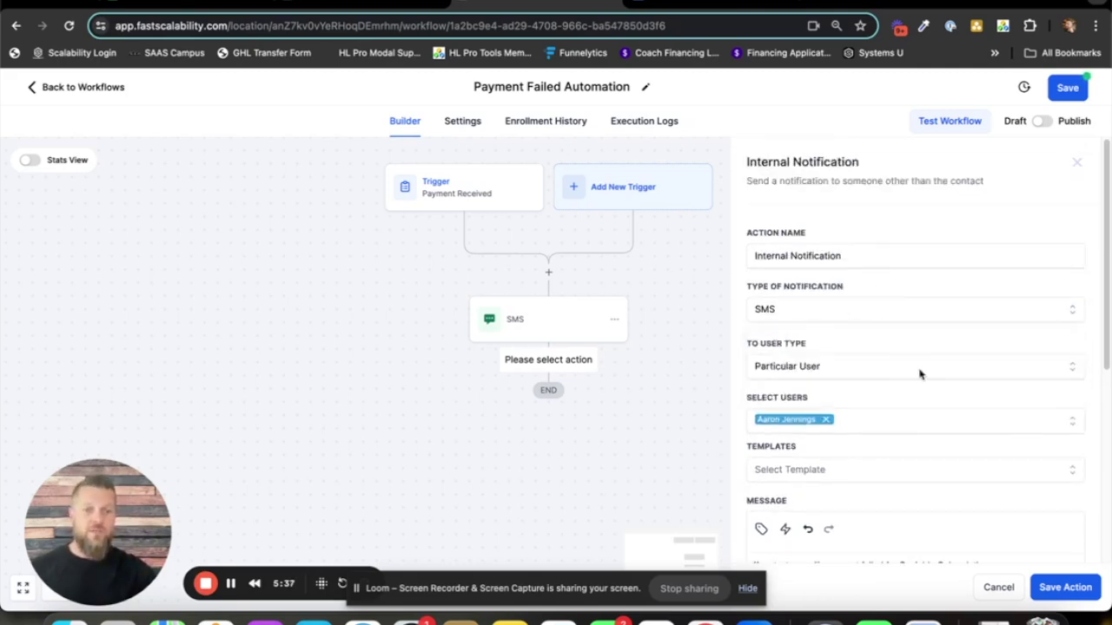
{"action": "scroll", "coordinate": [920, 373], "scroll_direction": "down", "scroll_amount": 5}
{"action": "left_click", "coordinate": [1067, 594]}
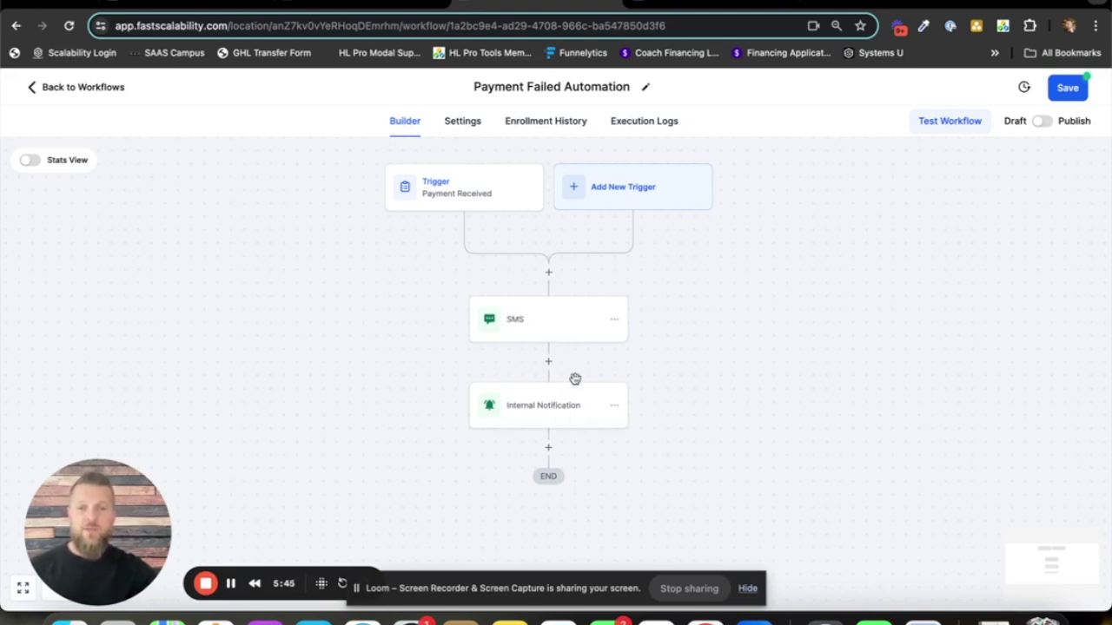
- Rename the SMS step to 'Text To Client' and save it
{"action": "left_click", "coordinate": [547, 334]}
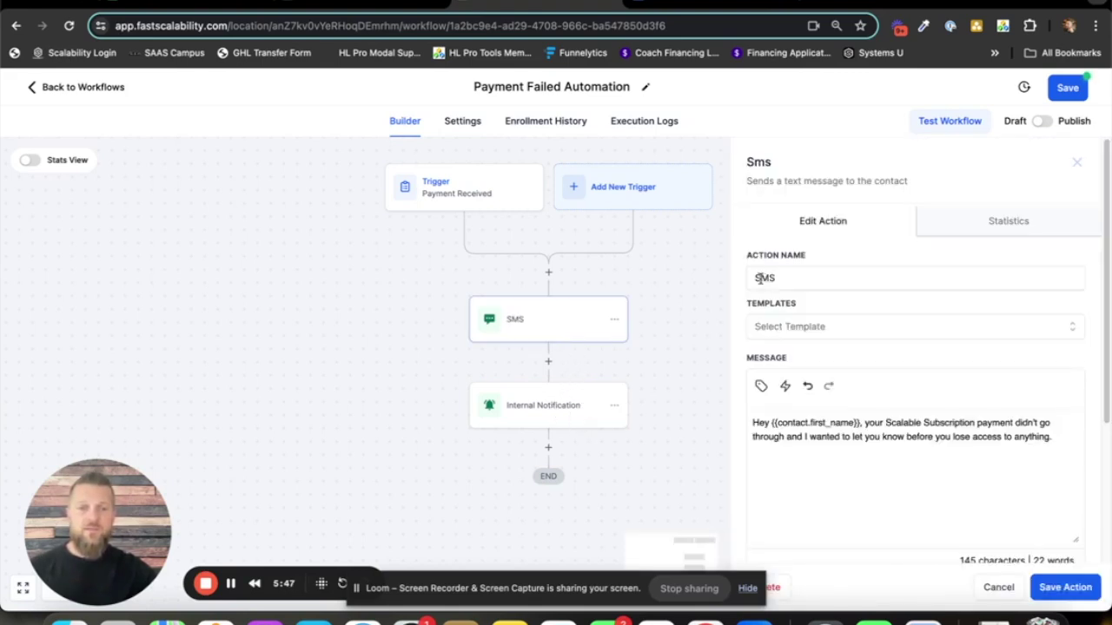
{"action": "left_click", "coordinate": [791, 280]}
{"action": "key", "text": "BackSpace"}
{"action": "key", "text": "BackSpace"}
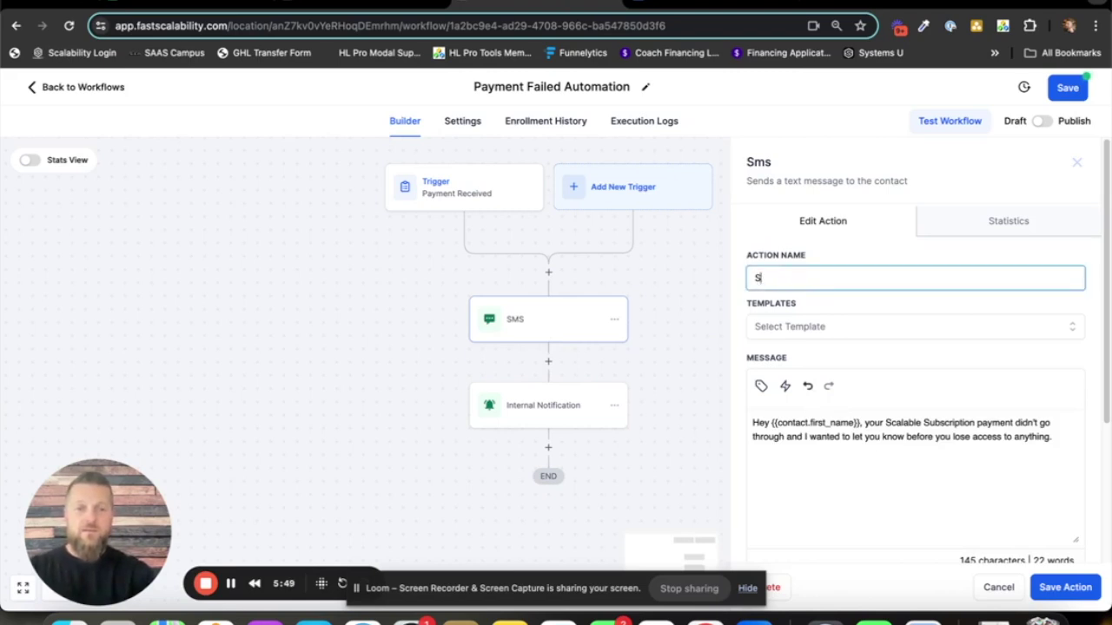
{"action": "type", "text": "Text Cloie"}
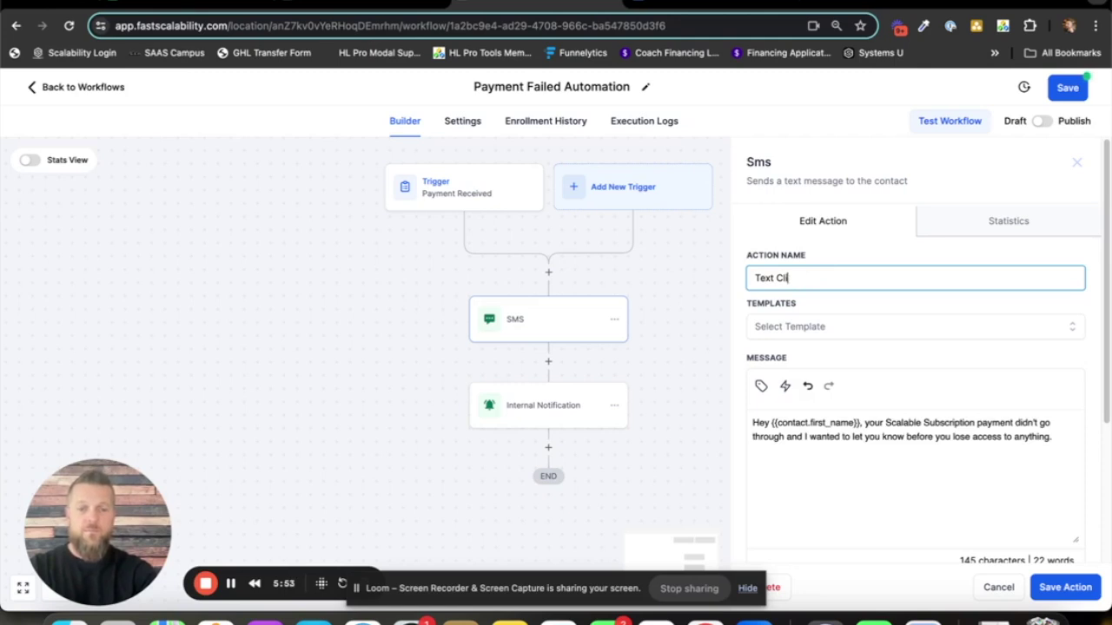
{"action": "type", "text": "To"}
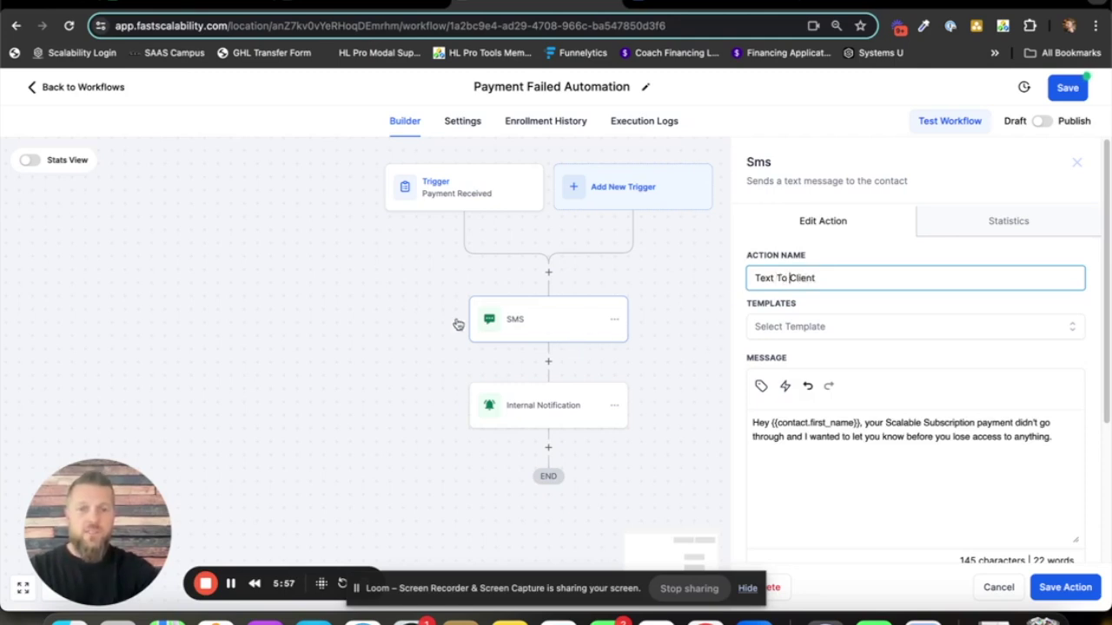
{"action": "left_click", "coordinate": [1060, 582]}
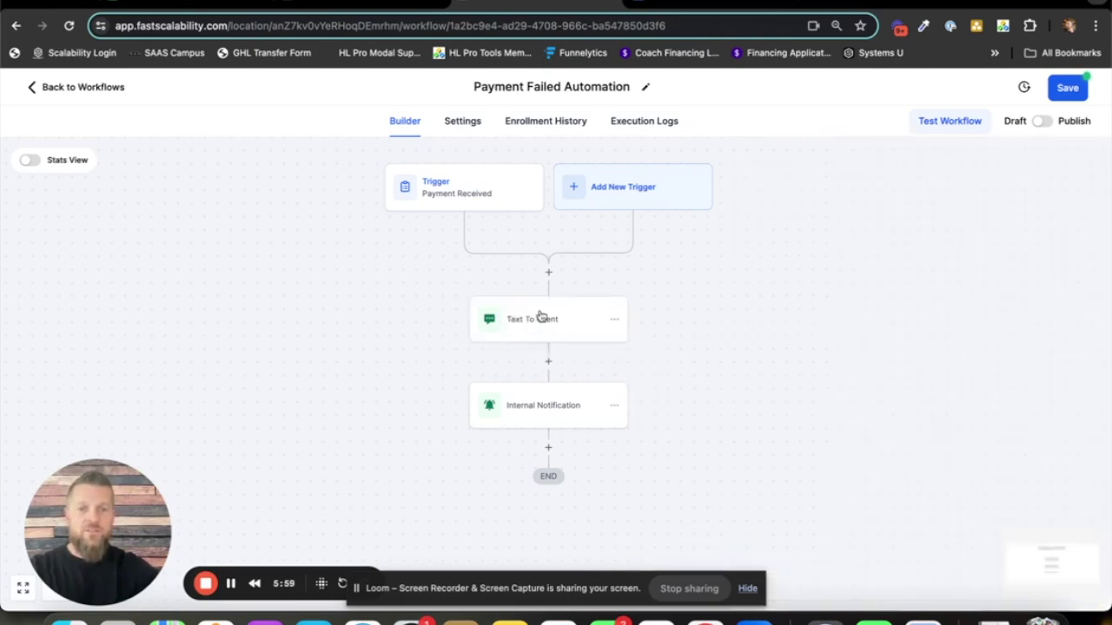
- Rename the internal notification step to 'Text' plus the team member's name and save
{"action": "left_click", "coordinate": [553, 416]}
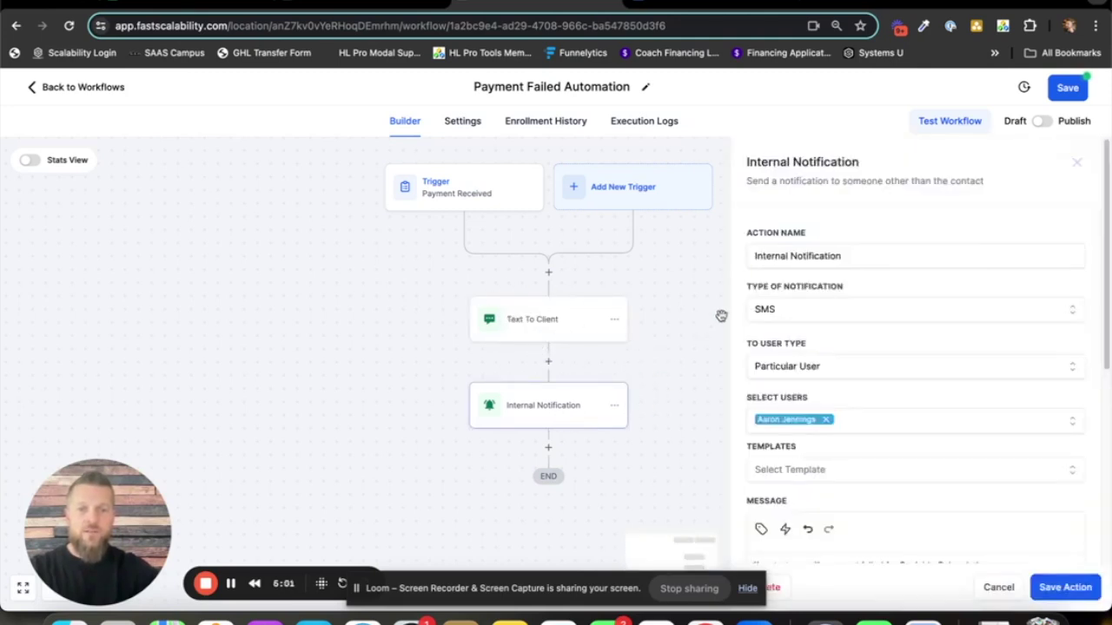
{"action": "left_click_drag", "start_coordinate": [838, 257], "coordinate": [743, 265]}
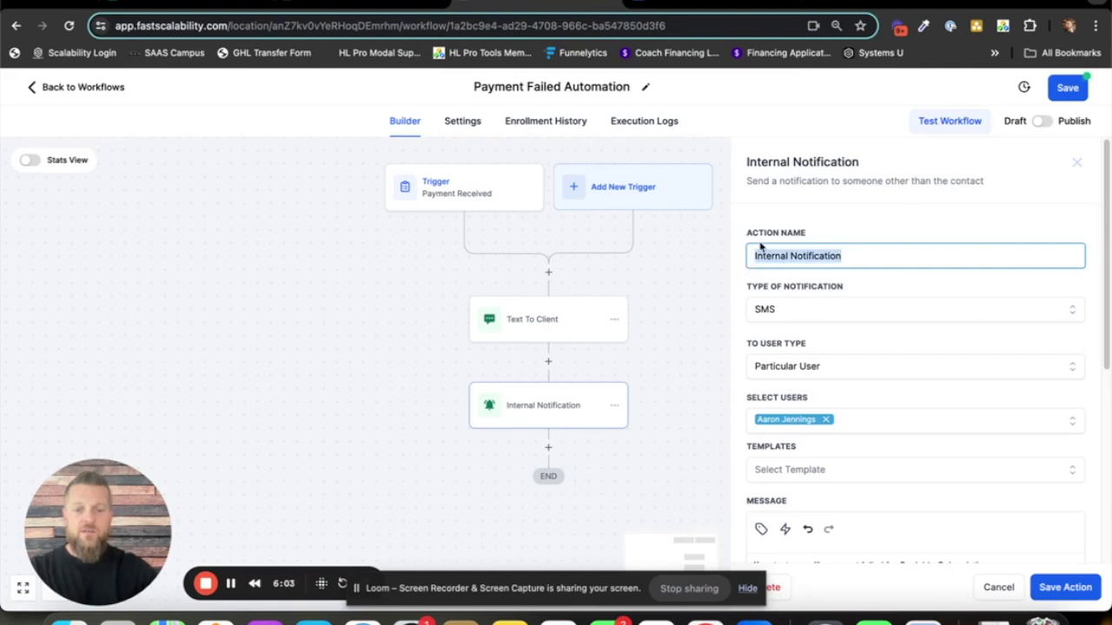
{"action": "type", "text": "Text Aaron"}
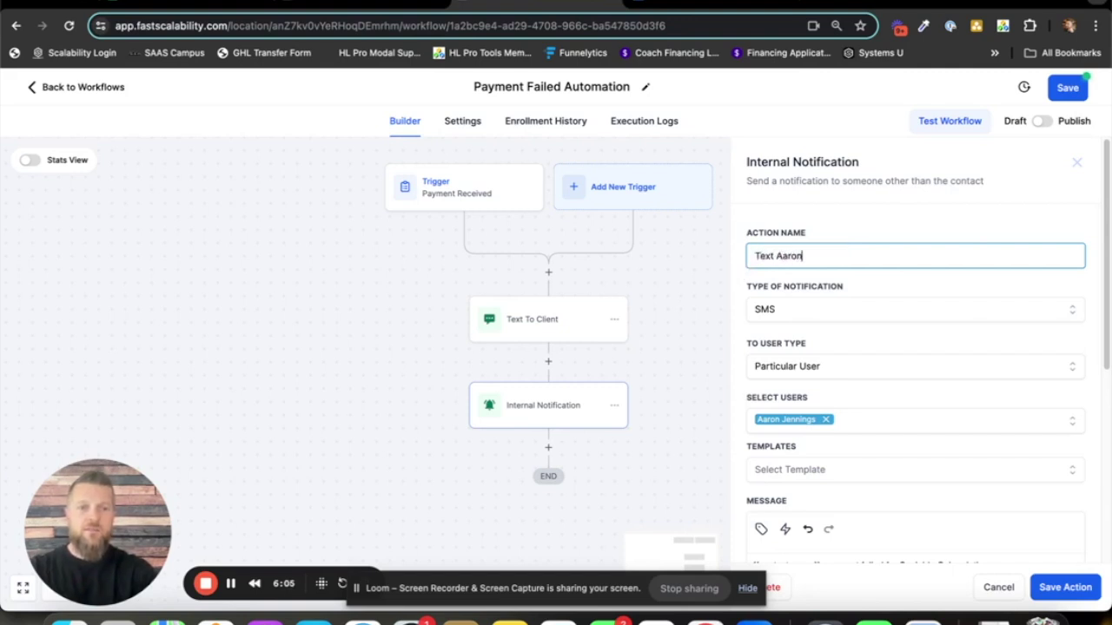
{"action": "left_click", "coordinate": [1072, 591]}
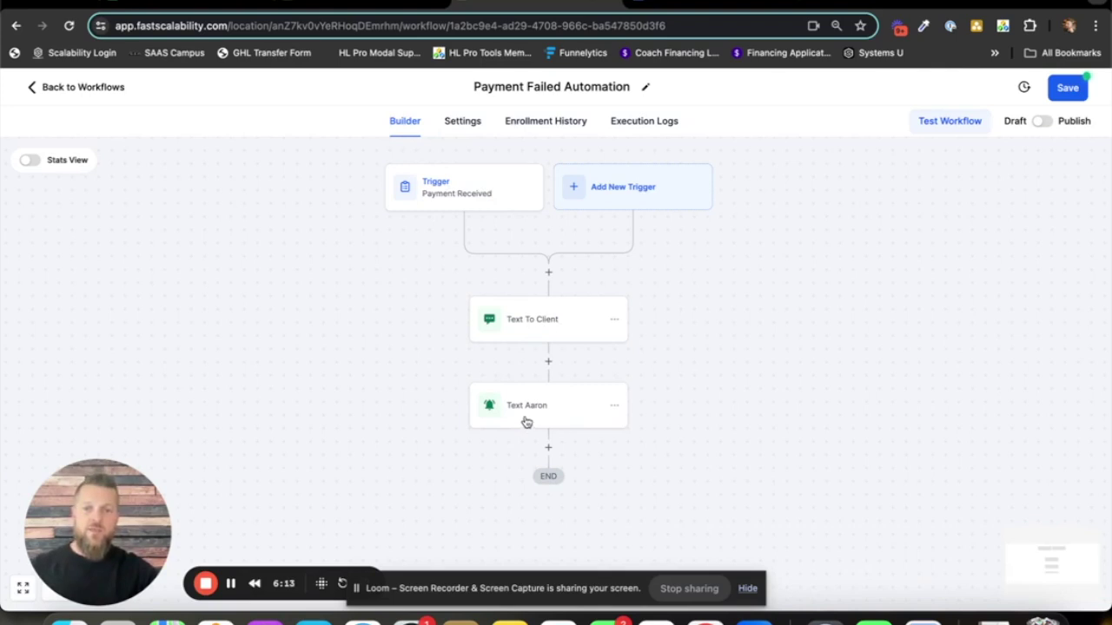
- Add a new step below the internal notification to bring up the actions list
{"action": "left_click", "coordinate": [549, 450]}
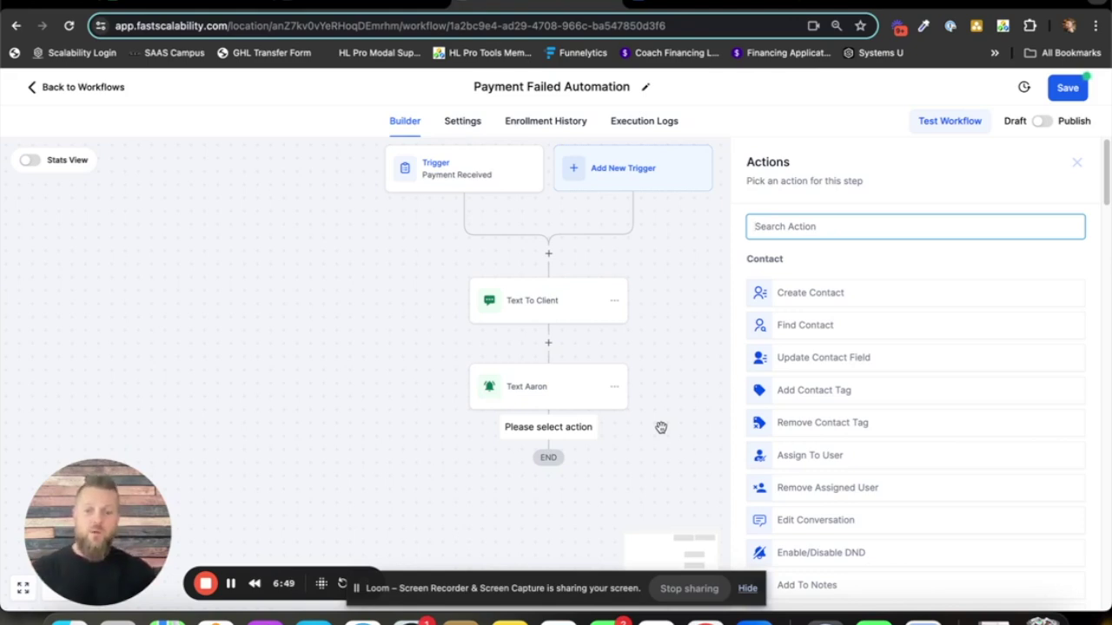
- Add a Wait action named 'Wait 2 Days' set to 2 days and save it
{"action": "type", "text": "wait"}
{"action": "left_click", "coordinate": [808, 282]}
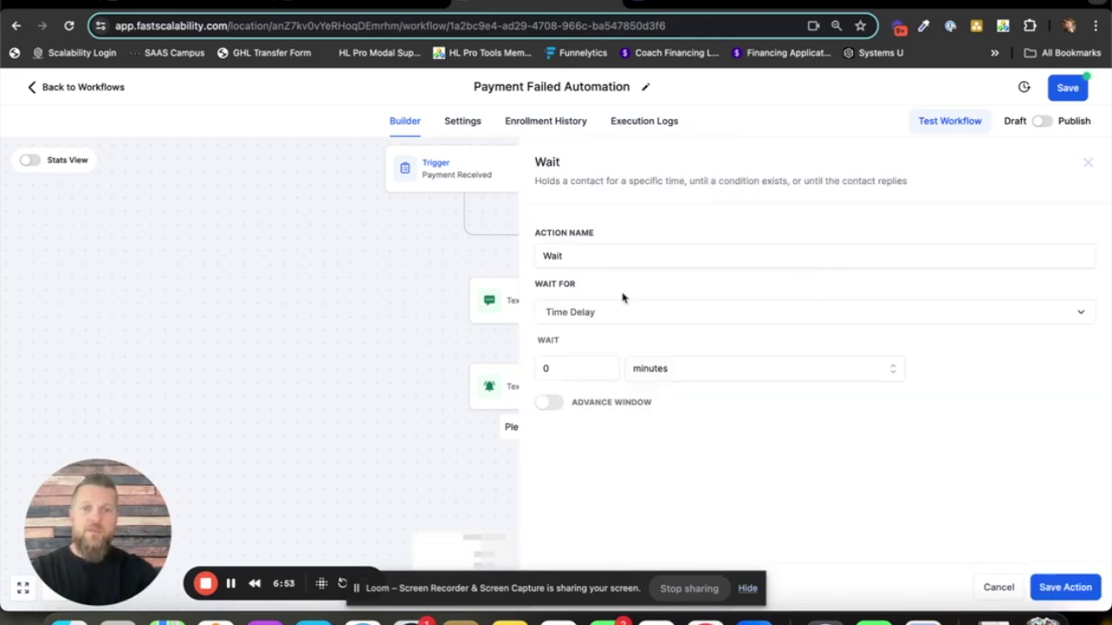
{"action": "left_click", "coordinate": [606, 260]}
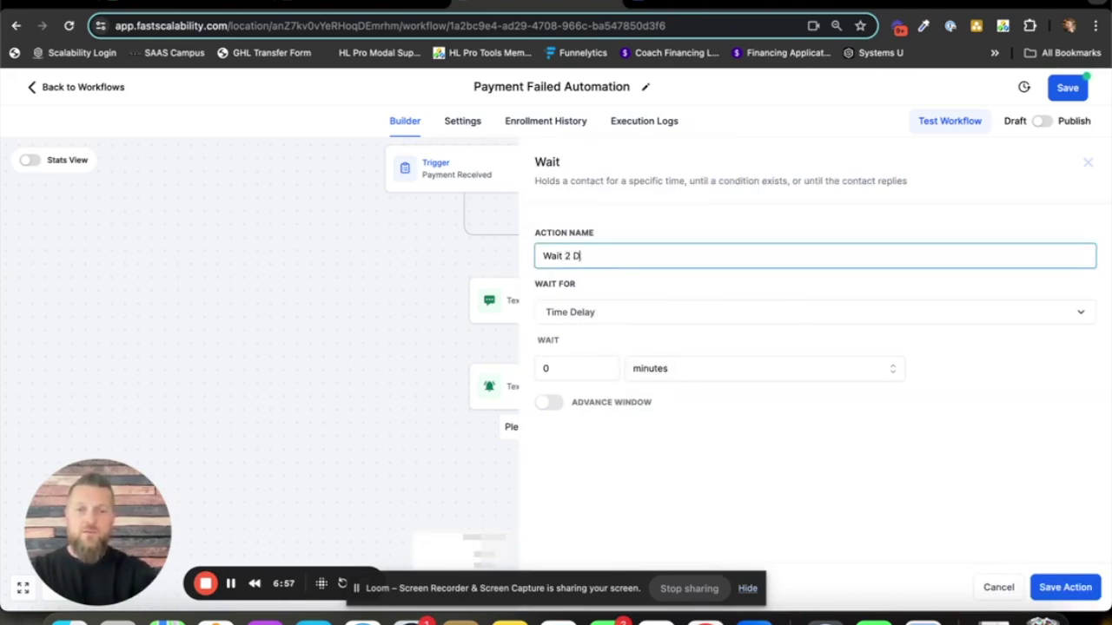
{"action": "type", "text": "2 Days"}
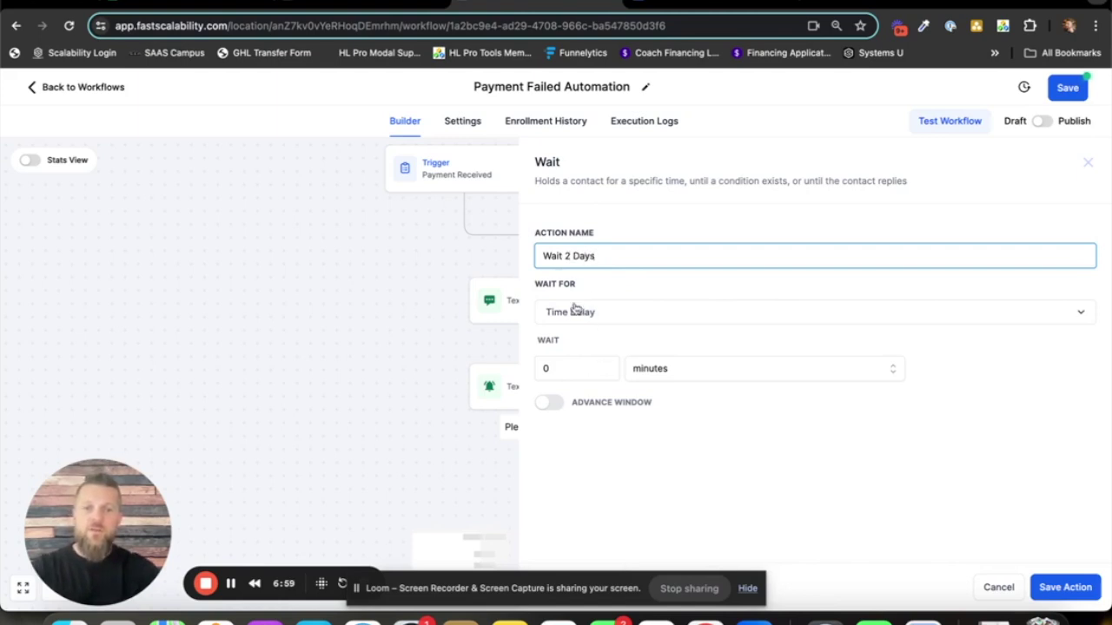
{"action": "left_click", "coordinate": [603, 367]}
{"action": "type", "text": "2"}
{"action": "left_click", "coordinate": [679, 375]}
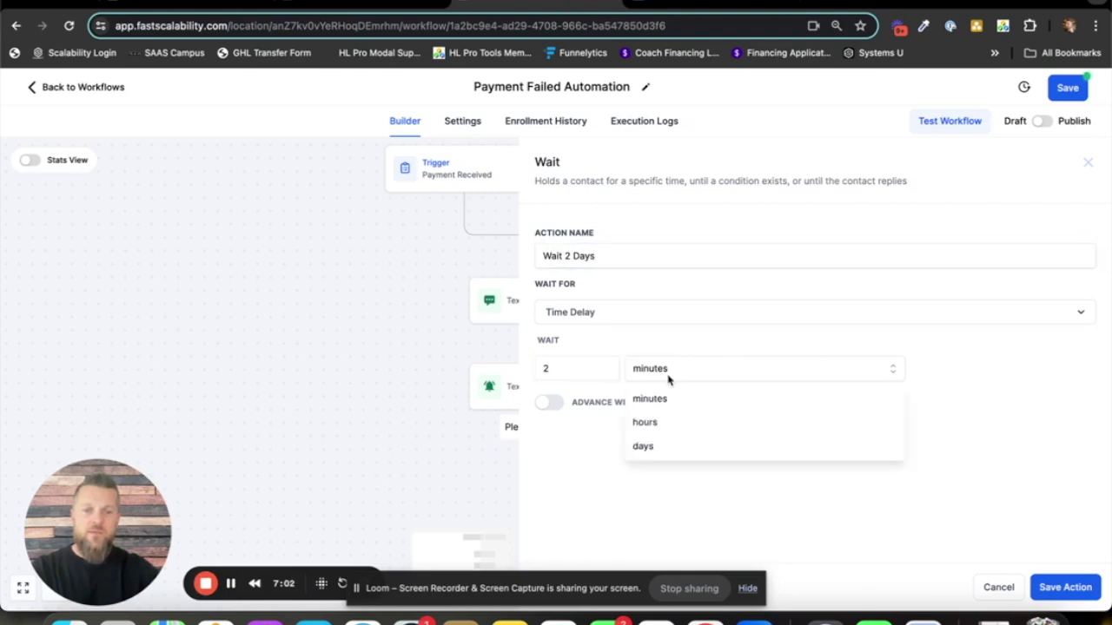
{"action": "left_click", "coordinate": [657, 445]}
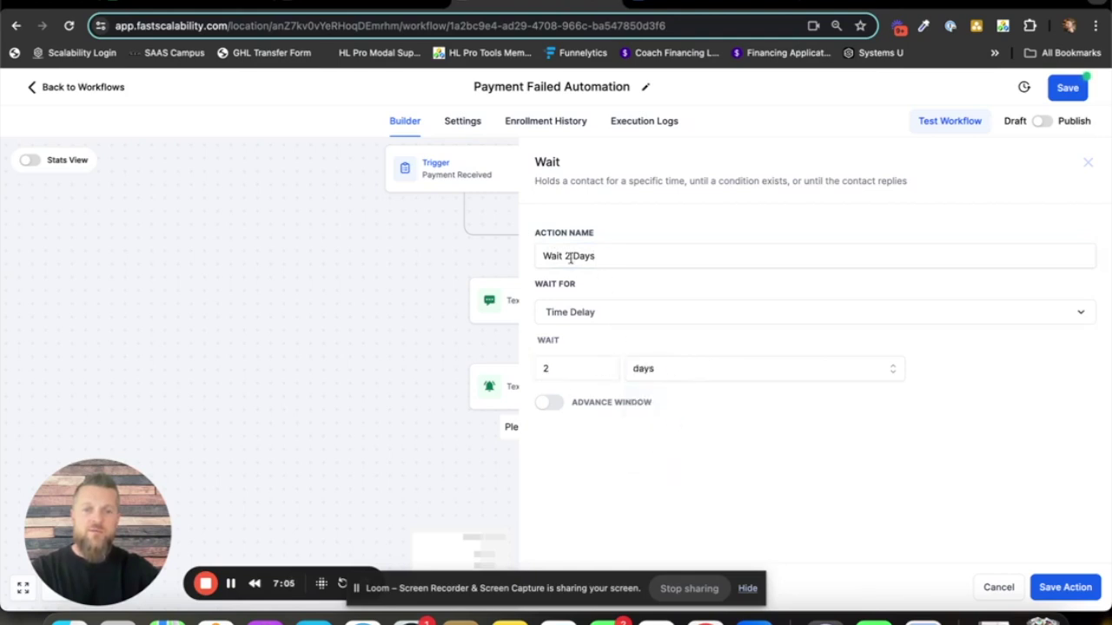
{"action": "left_click", "coordinate": [1065, 587]}
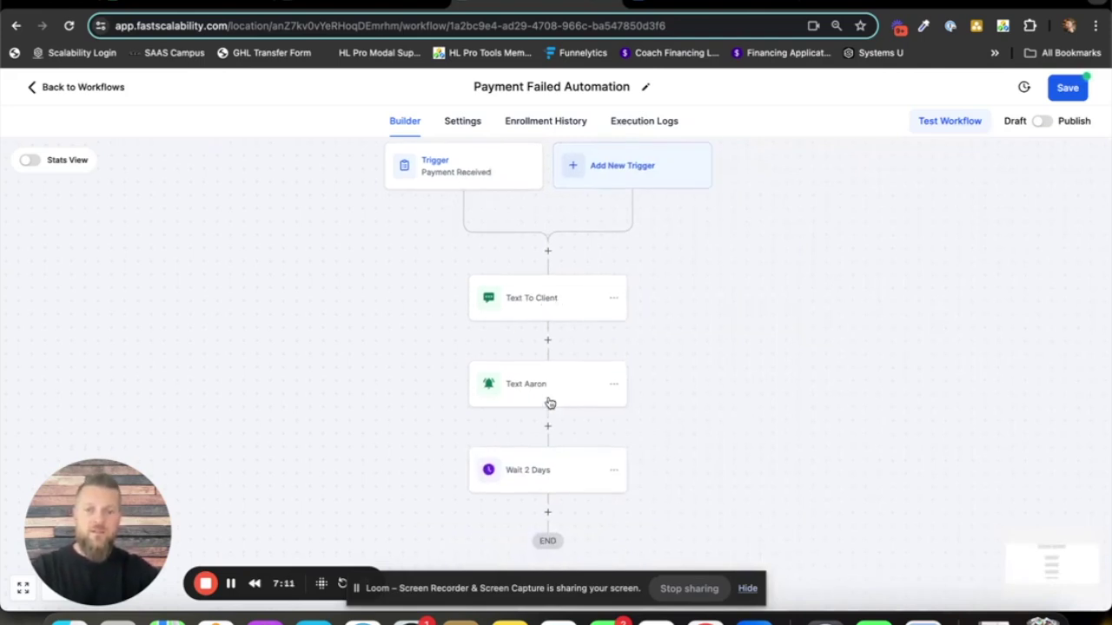
- Copy the team-member text step and the Wait 2 Days step after it as one group
{"action": "left_click_drag", "start_coordinate": [669, 478], "coordinate": [680, 366]}
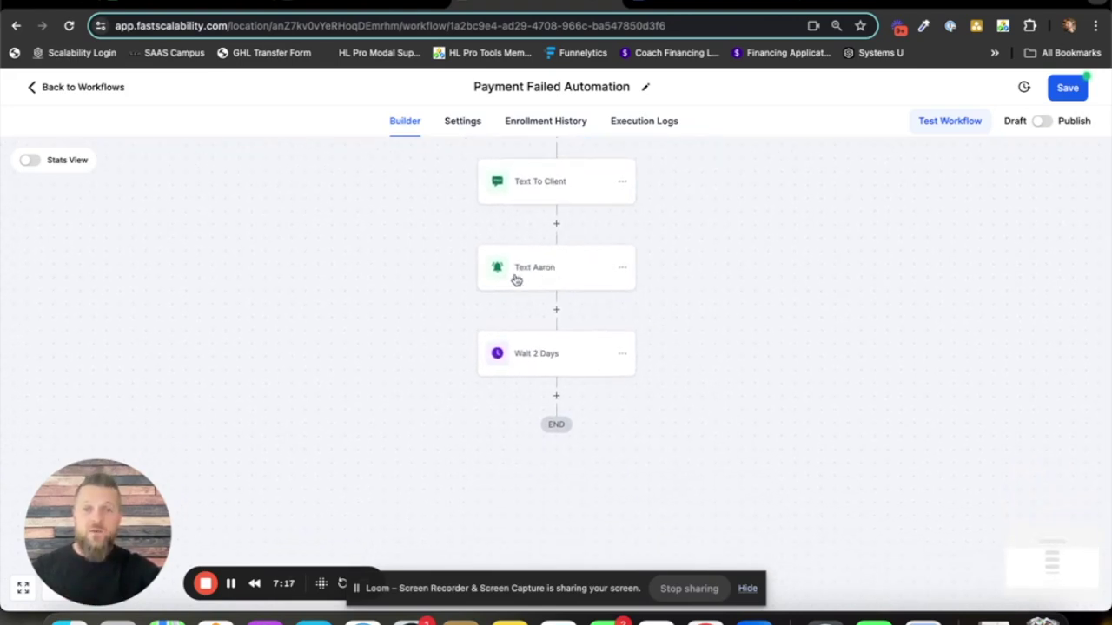
{"action": "left_click", "coordinate": [623, 269]}
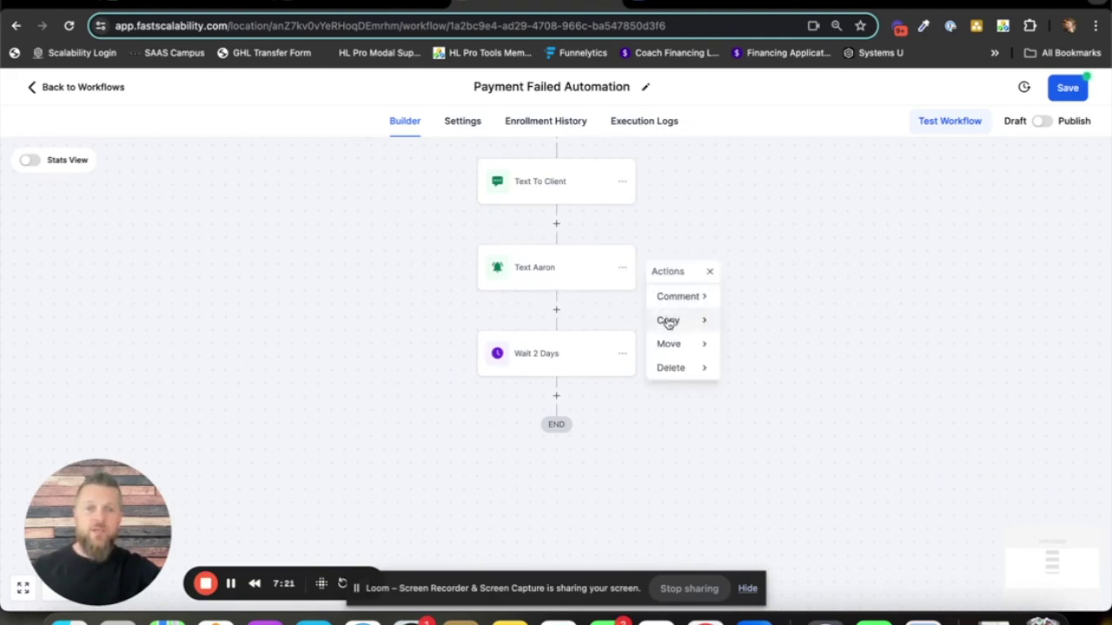
{"action": "mouse_move", "coordinate": [665, 320]}
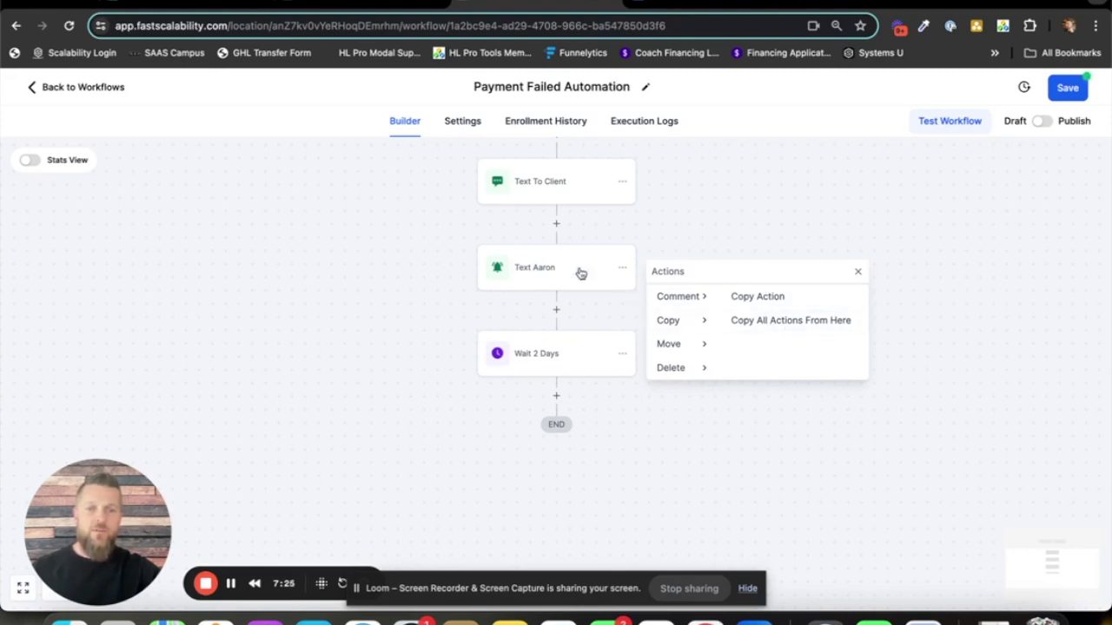
{"action": "left_click", "coordinate": [806, 326]}
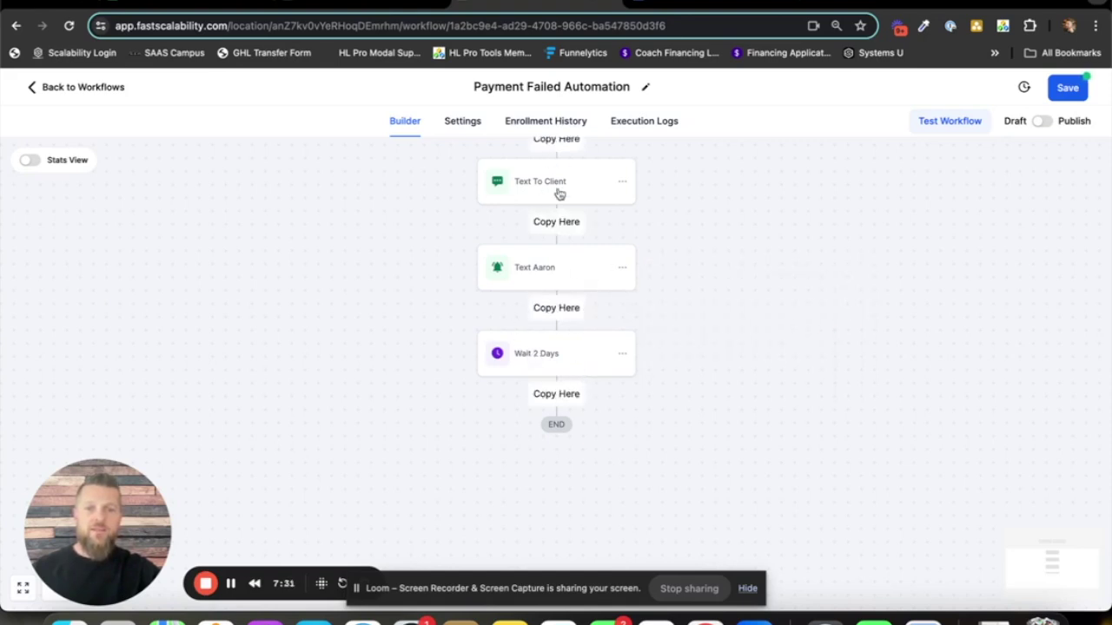
- Paste the copied text-and-wait pair after Wait 2 Days and check that it sits before END
{"action": "left_click", "coordinate": [557, 395]}
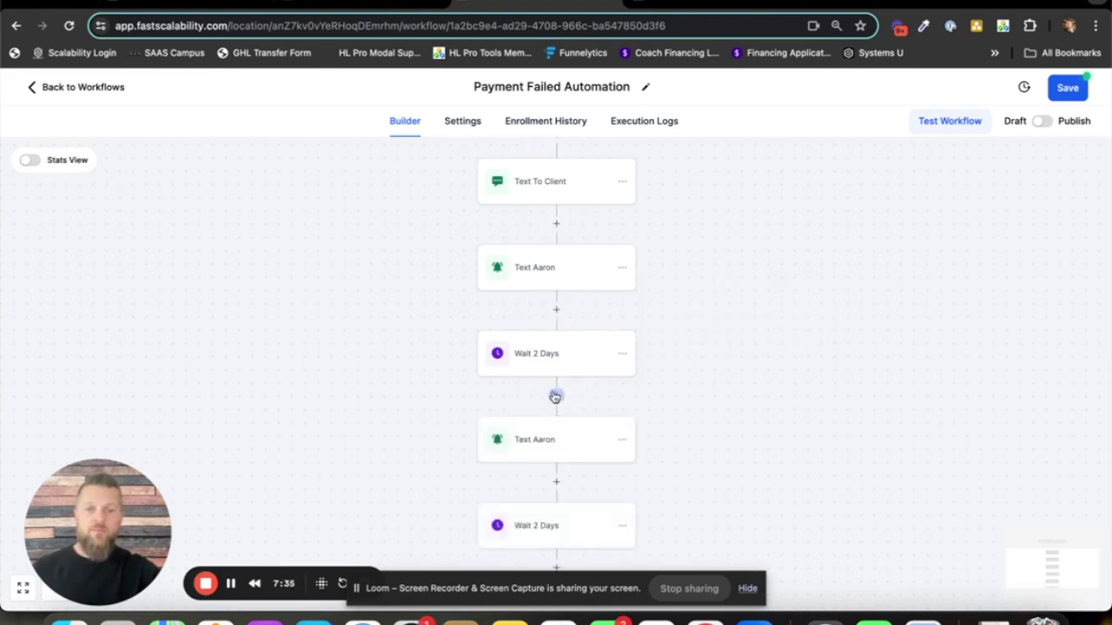
{"action": "left_click_drag", "start_coordinate": [718, 395], "coordinate": [720, 311]}
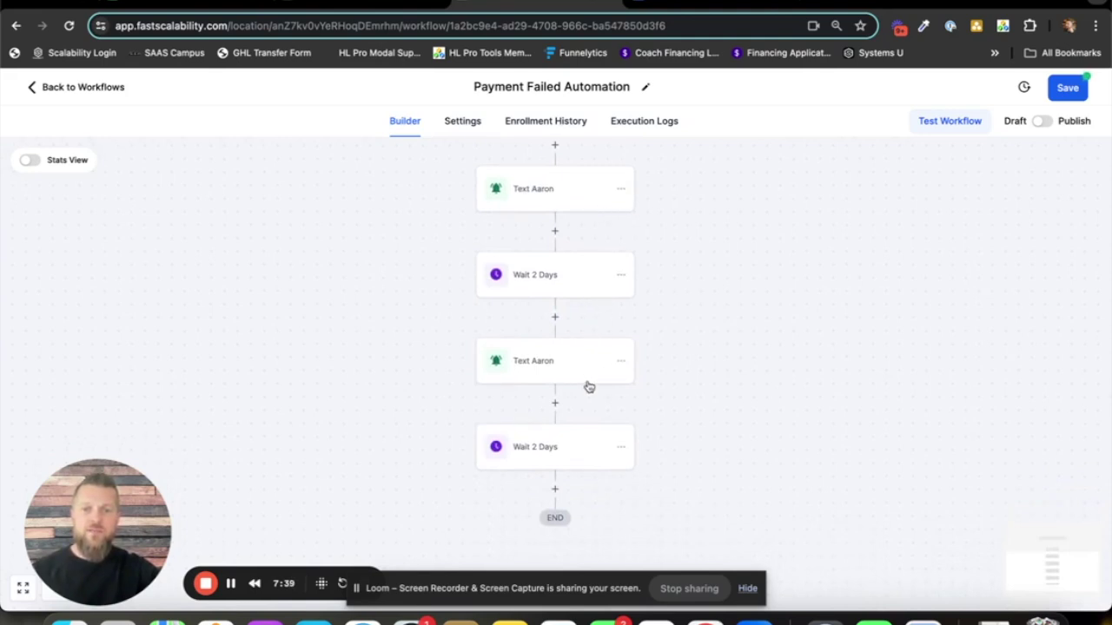
{"action": "scroll", "coordinate": [699, 391], "scroll_direction": "up", "scroll_amount": 3}
{"action": "left_click_drag", "start_coordinate": [695, 414], "coordinate": [660, 292]}
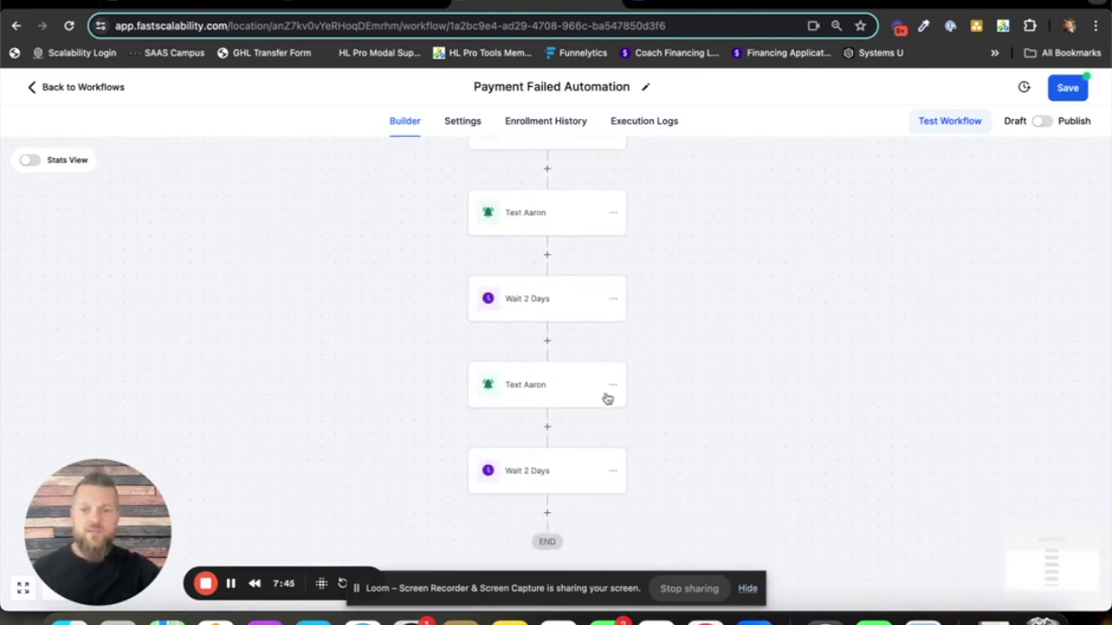
{"action": "left_click_drag", "start_coordinate": [666, 439], "coordinate": [679, 395]}
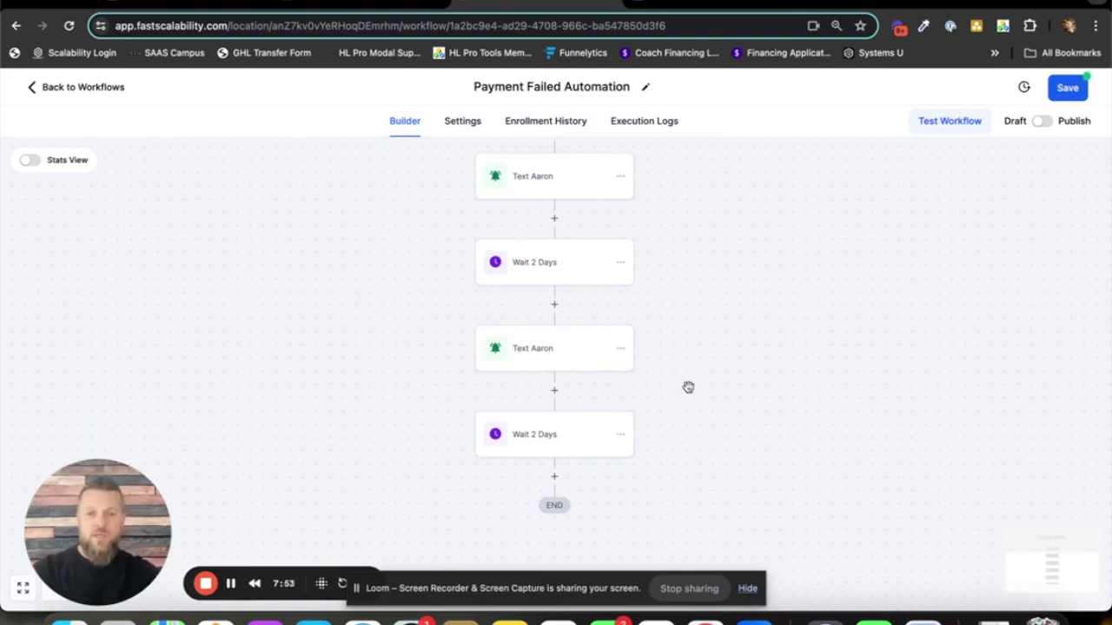
{"action": "left_click_drag", "start_coordinate": [698, 282], "coordinate": [702, 310]}
{"action": "scroll", "coordinate": [702, 310], "scroll_direction": "up", "scroll_amount": 3}
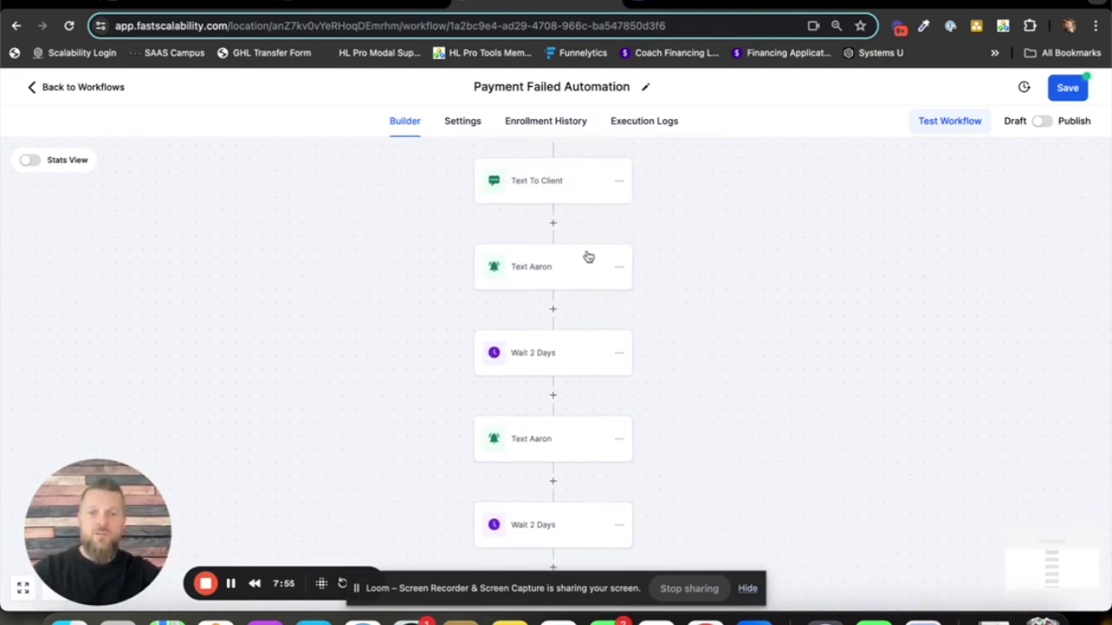
{"action": "scroll", "coordinate": [531, 442], "scroll_direction": "down", "scroll_amount": 3}
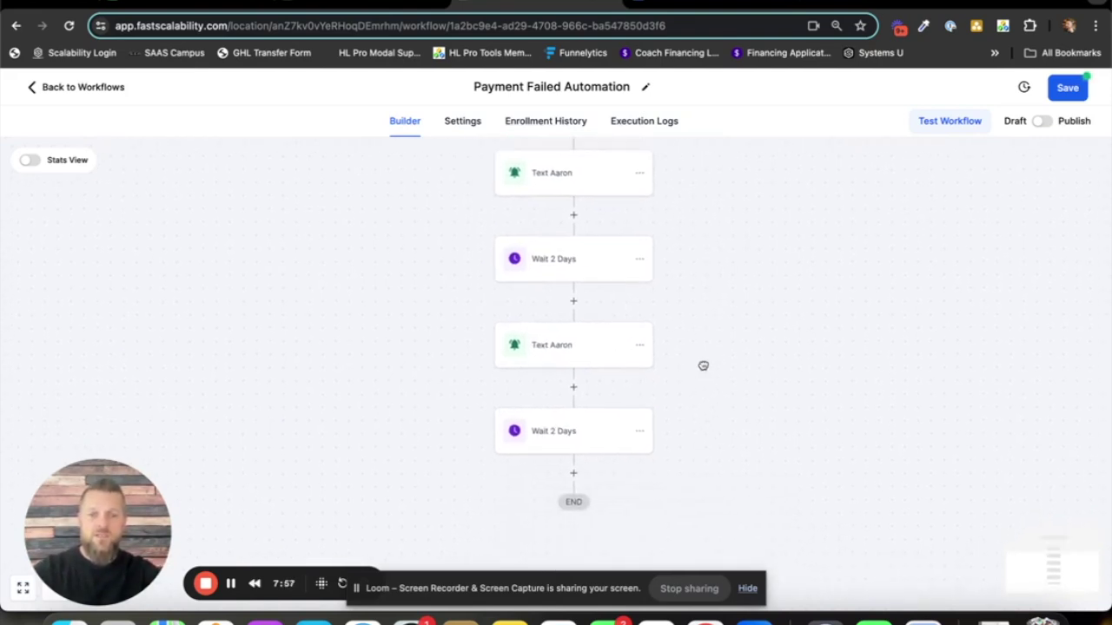
- Delete the final Wait 2 Days action so the second team-member text leads to END
{"action": "left_click", "coordinate": [641, 429]}
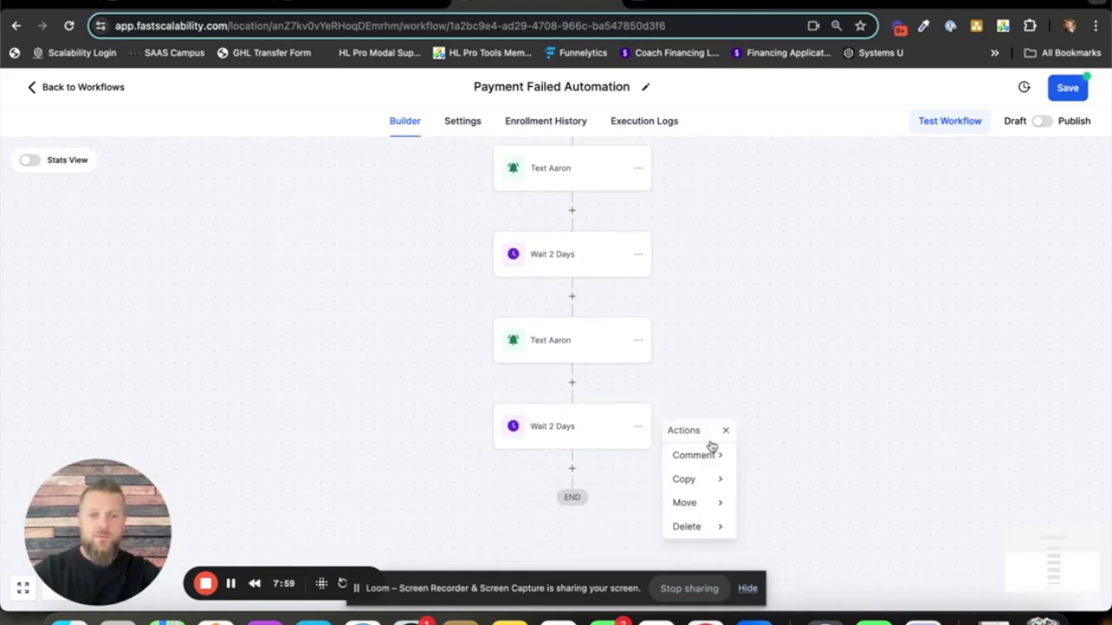
{"action": "mouse_move", "coordinate": [689, 535]}
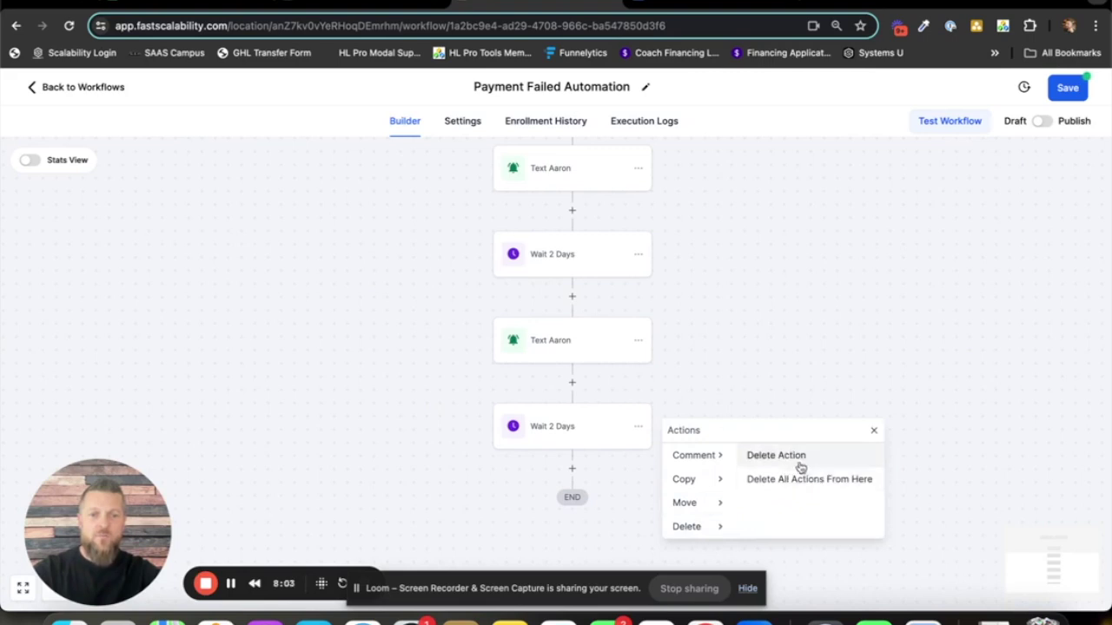
{"action": "left_click", "coordinate": [759, 456]}
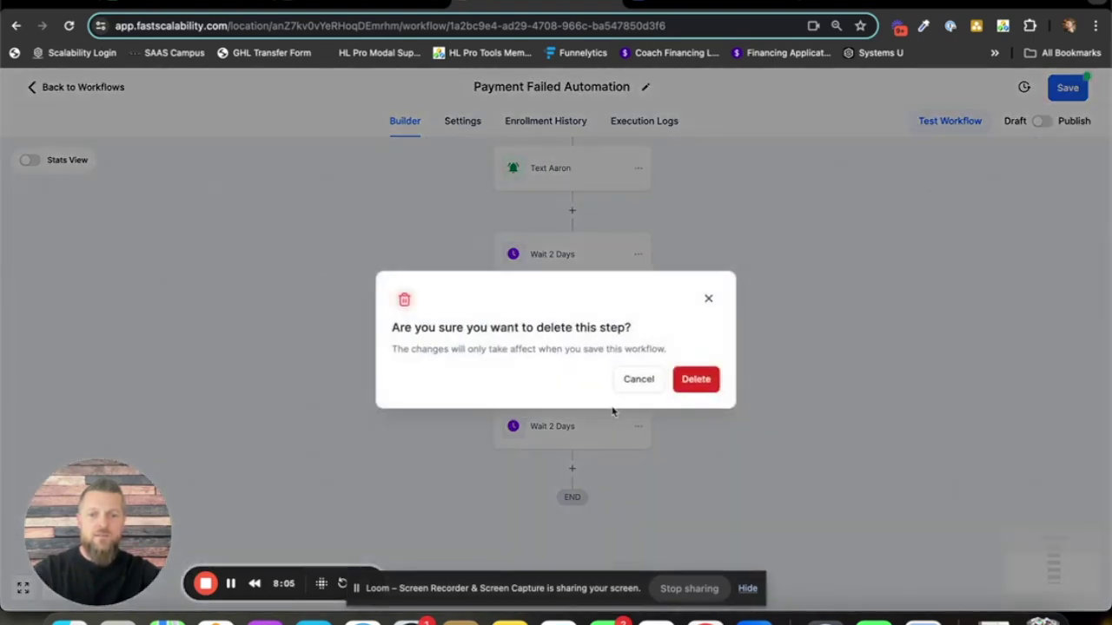
{"action": "left_click", "coordinate": [695, 380]}
{"action": "scroll", "coordinate": [685, 451], "scroll_direction": "up", "scroll_amount": 3}
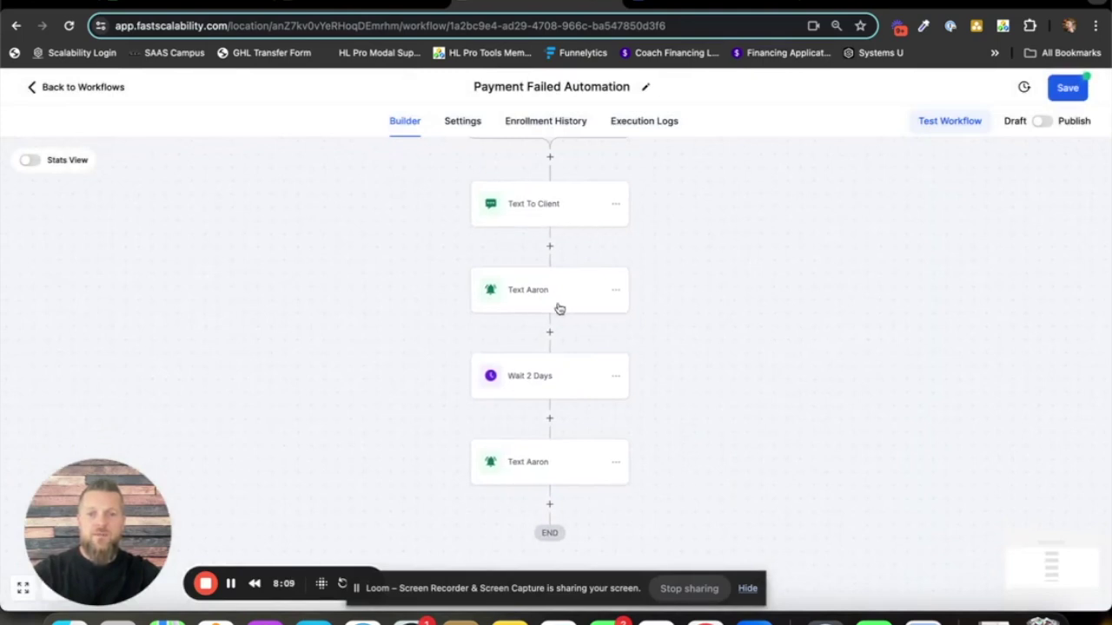
{"action": "left_click_drag", "start_coordinate": [675, 463], "coordinate": [688, 447]}
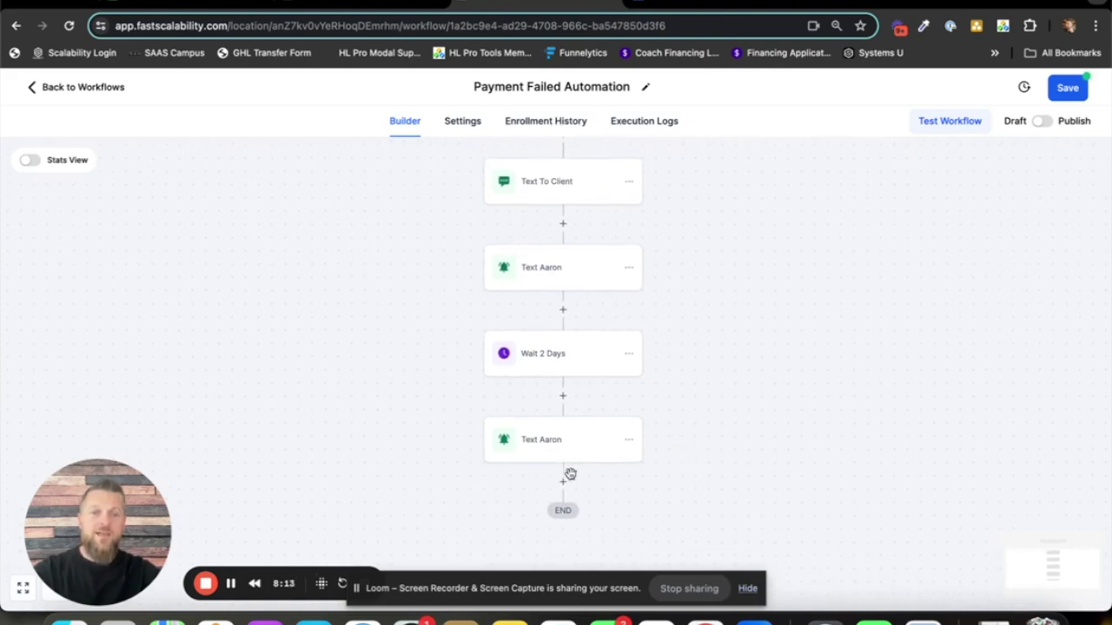
- Add a Remove From Workflow action after the last team-member text, set to Another Workflow
{"action": "left_click", "coordinate": [563, 485]}
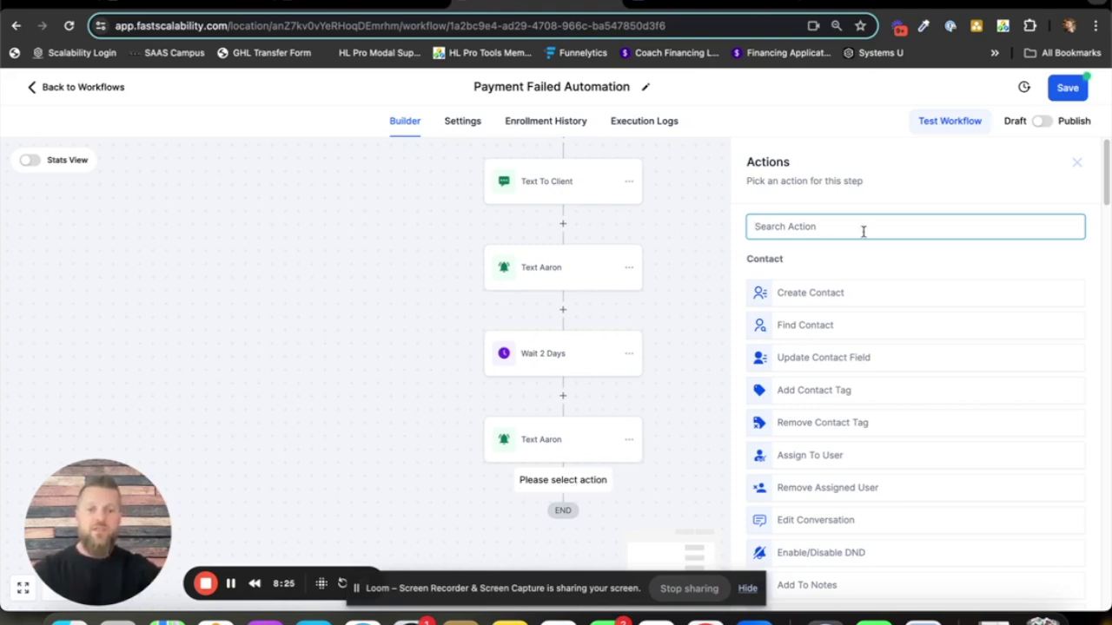
{"action": "type", "text": "workflow"}
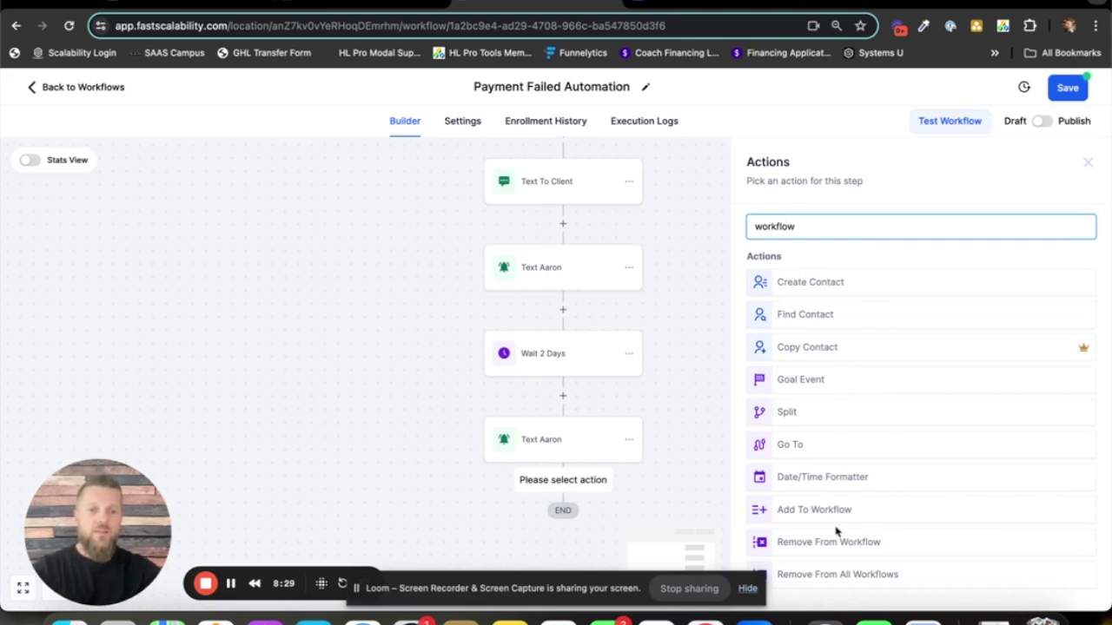
{"action": "left_click", "coordinate": [897, 542]}
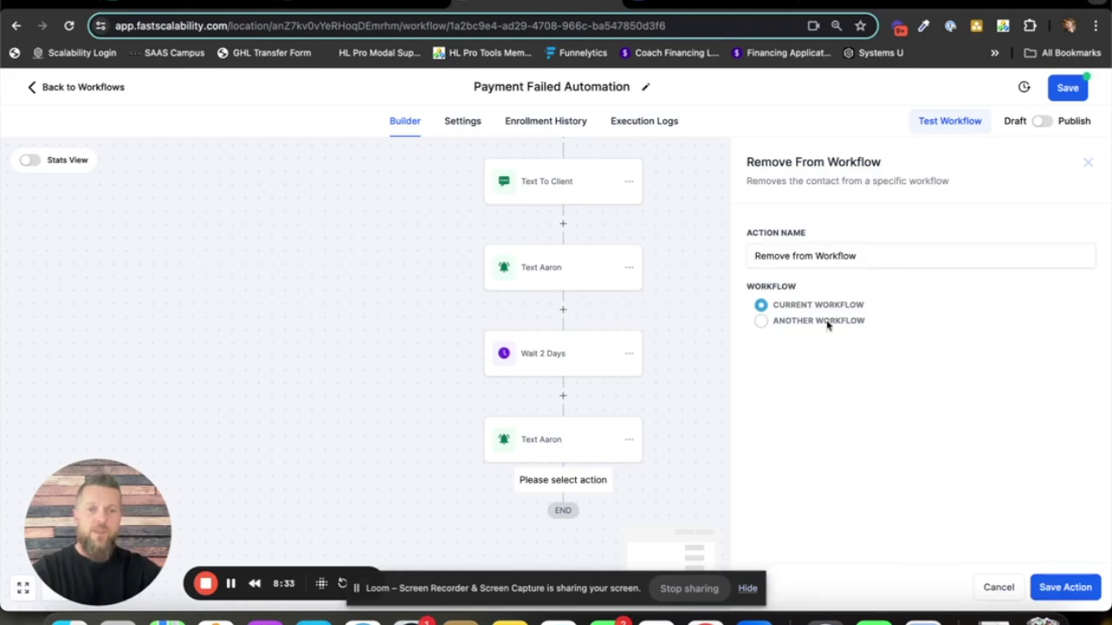
{"action": "left_click", "coordinate": [771, 323]}
{"action": "left_click", "coordinate": [858, 358]}
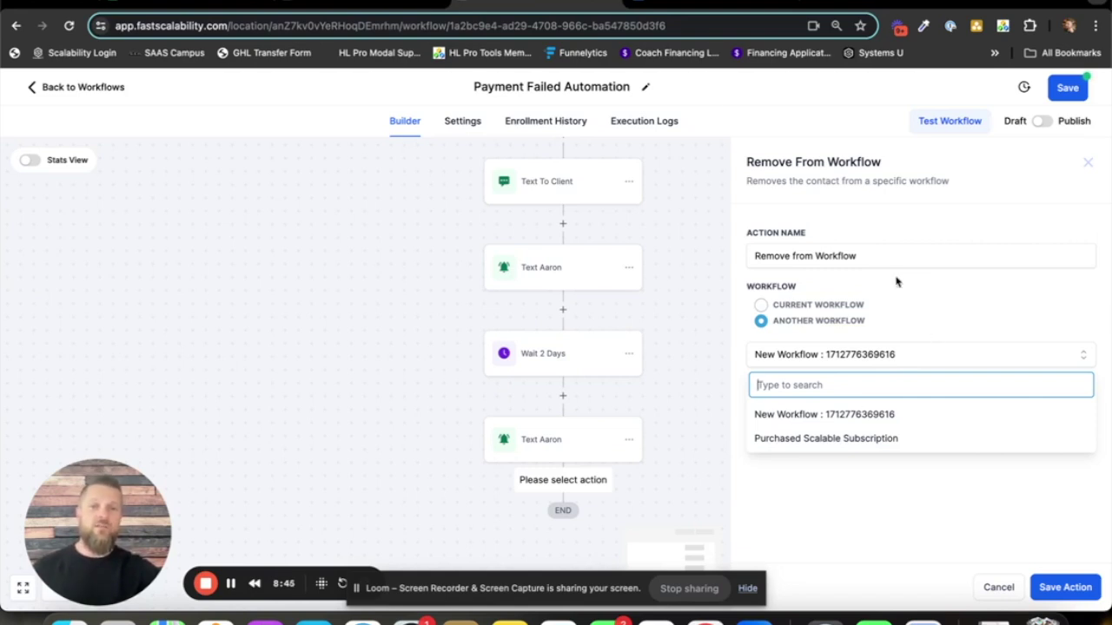
{"action": "left_click", "coordinate": [378, 5]}
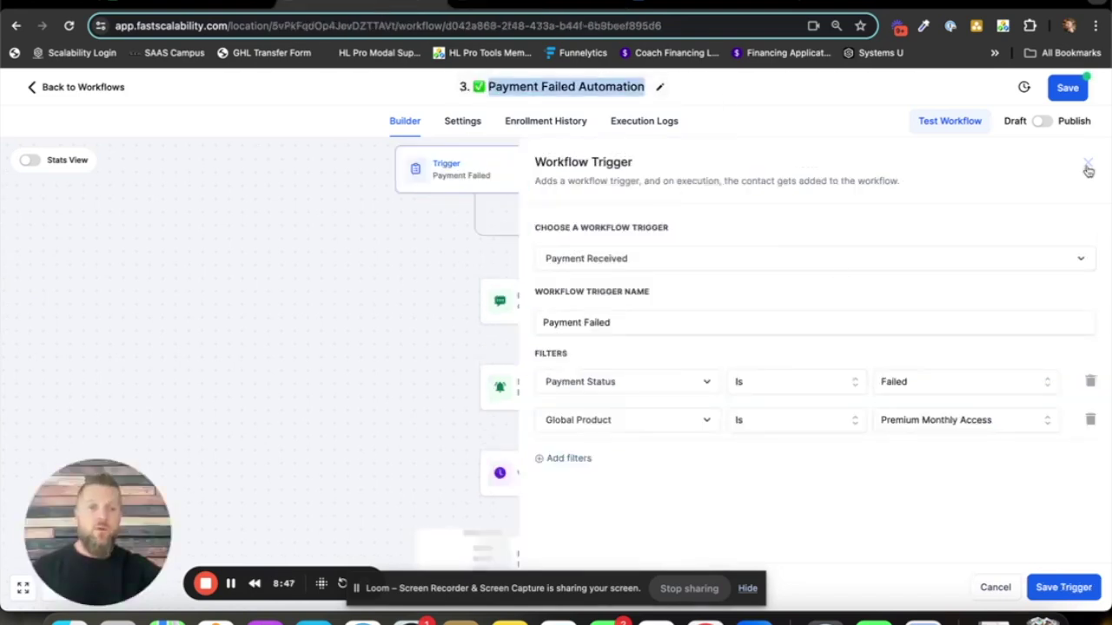
{"action": "left_click", "coordinate": [1088, 169]}
{"action": "key", "text": "ctrl+Tab"}
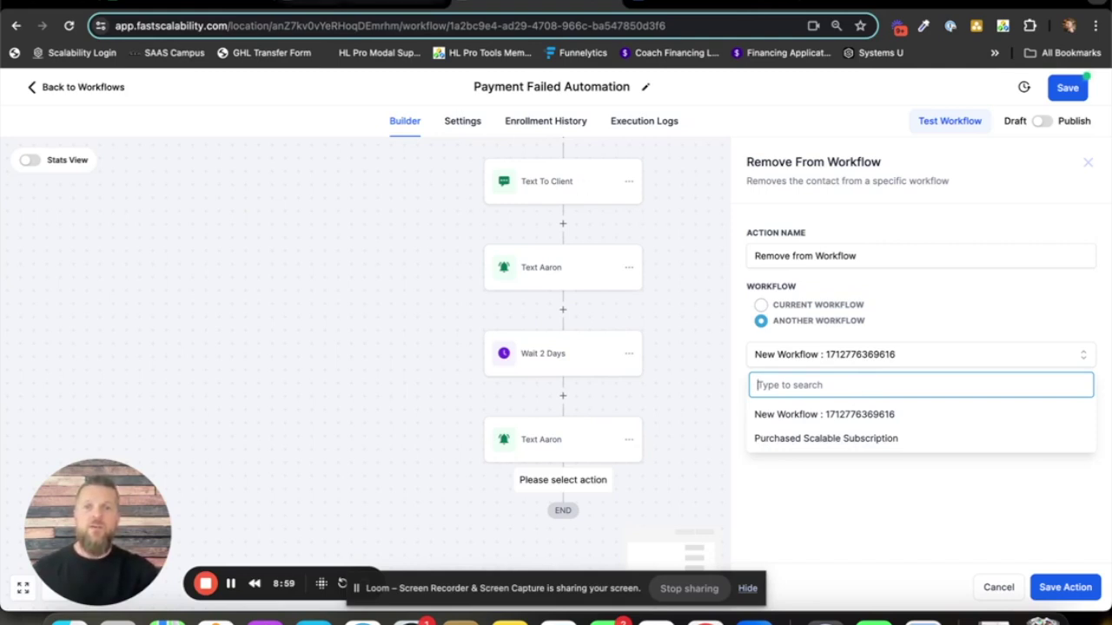
{"action": "left_click", "coordinate": [374, 5]}
{"action": "left_click_drag", "start_coordinate": [725, 477], "coordinate": [733, 273]}
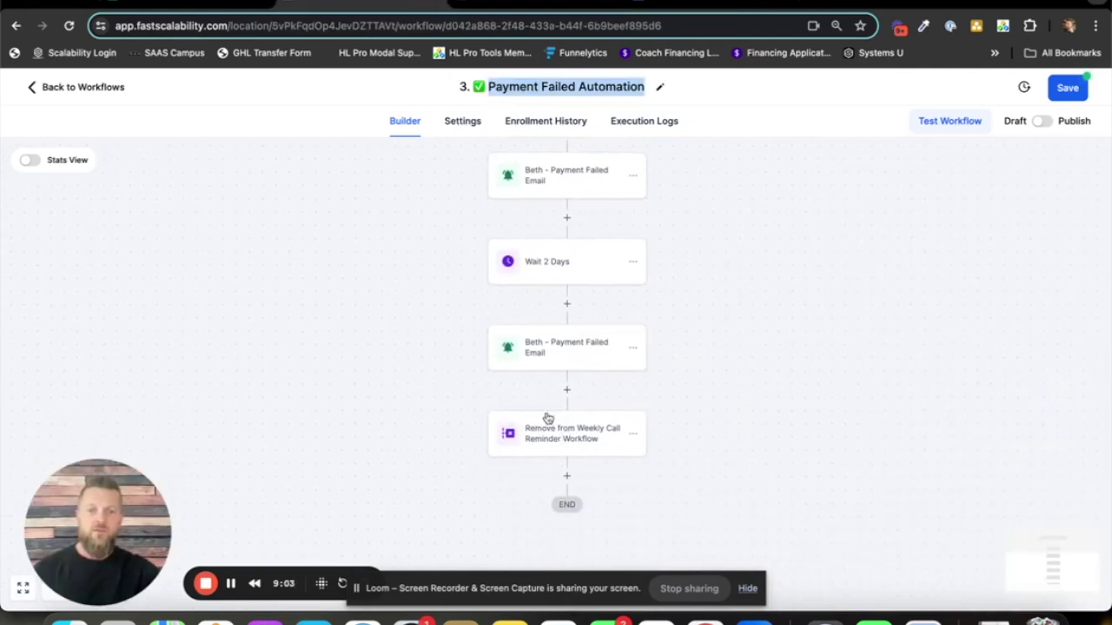
{"action": "left_click", "coordinate": [558, 440]}
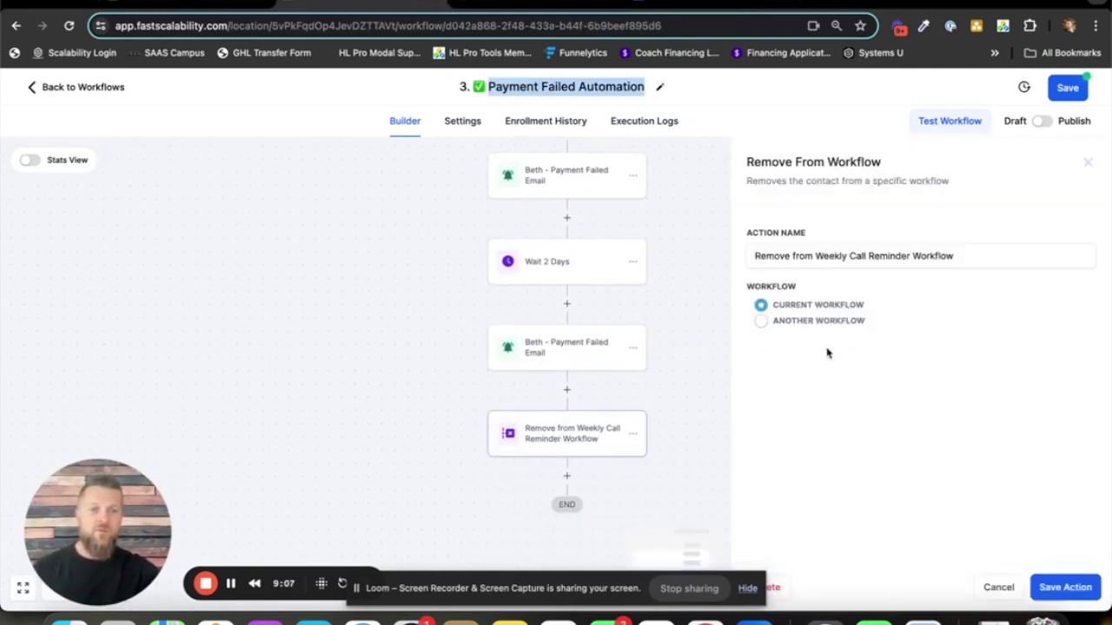
{"action": "left_click", "coordinate": [761, 321]}
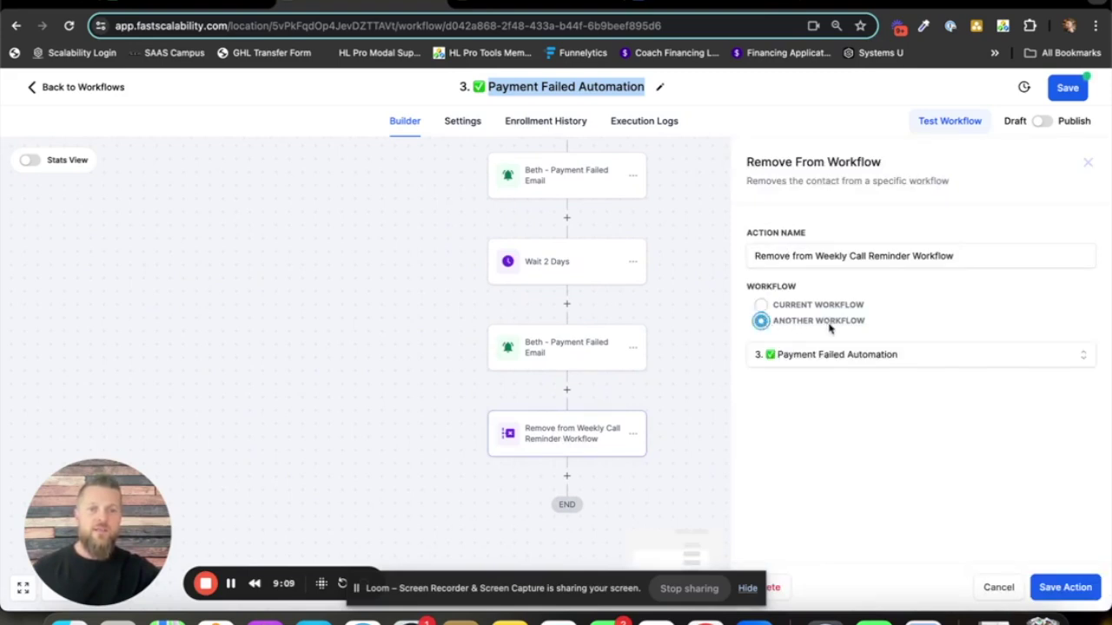
{"action": "left_click", "coordinate": [916, 357]}
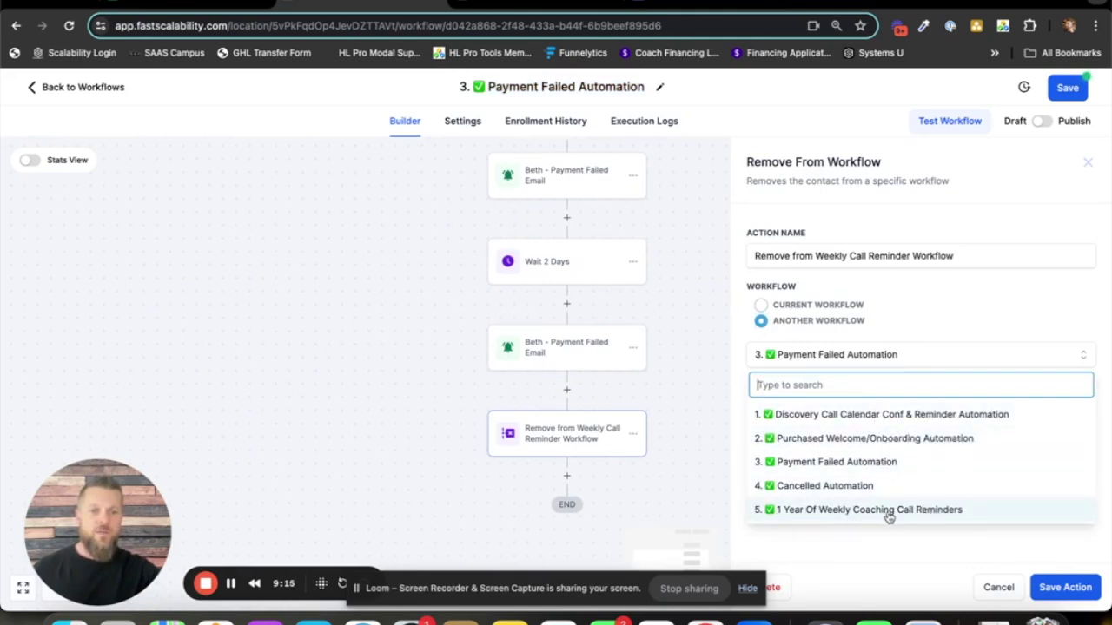
{"action": "left_click", "coordinate": [912, 511]}
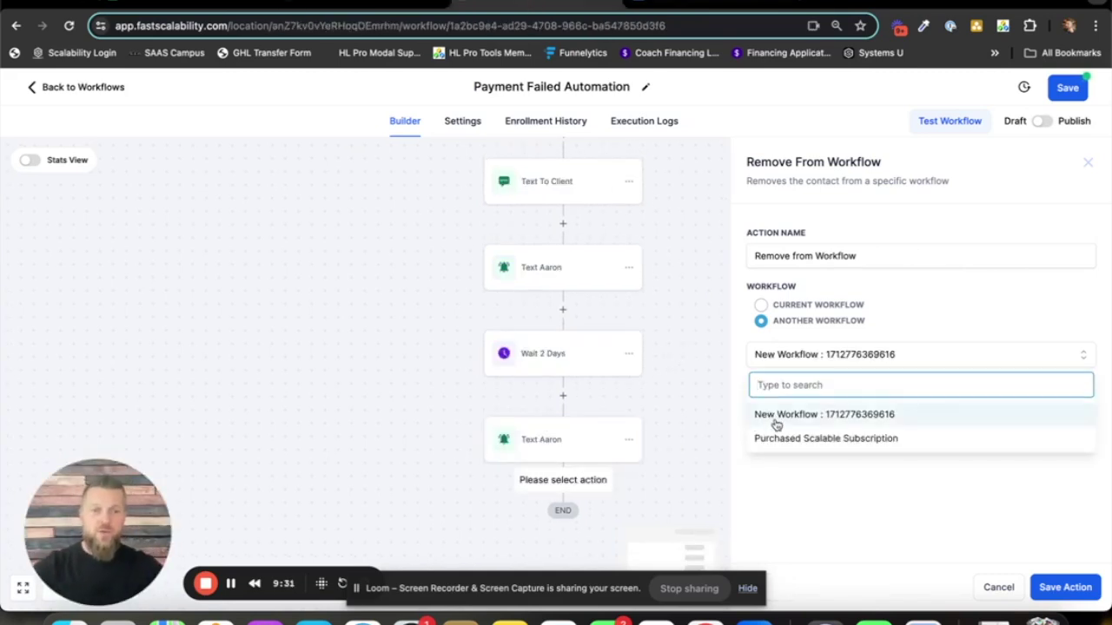
- Choose Purchased Scalable Subscription as the target, then cancel the unfinished Remove From Workflow step
{"action": "left_click", "coordinate": [860, 439]}
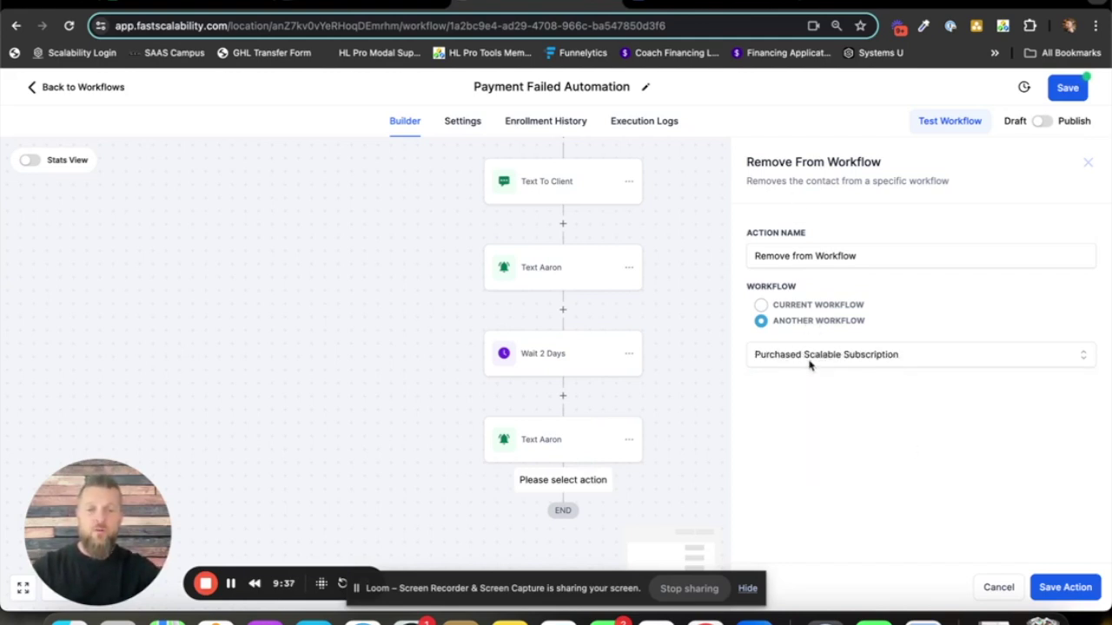
{"action": "left_click", "coordinate": [998, 588]}
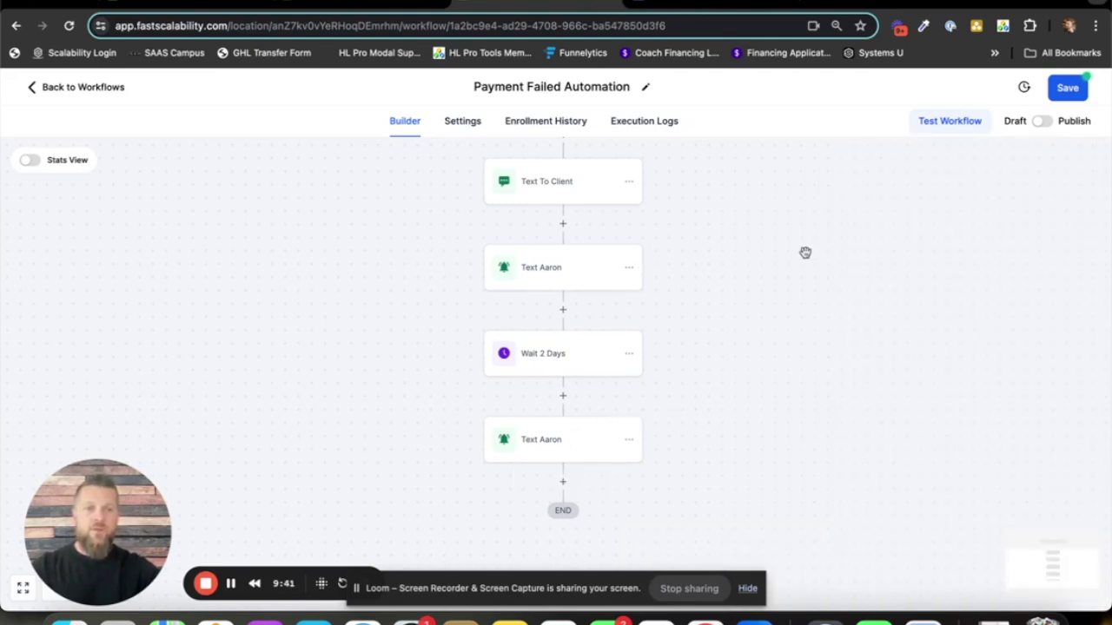
- Check the Payment Received trigger settings and close them without changes
{"action": "scroll", "coordinate": [733, 293], "scroll_direction": "up", "scroll_amount": 3}
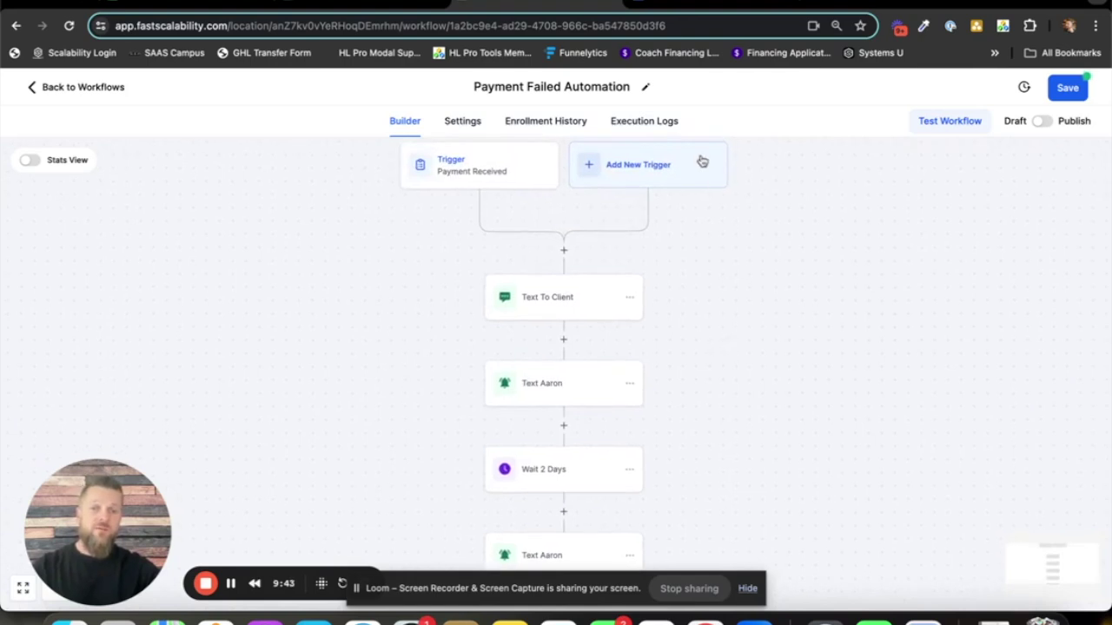
{"action": "left_click", "coordinate": [472, 170]}
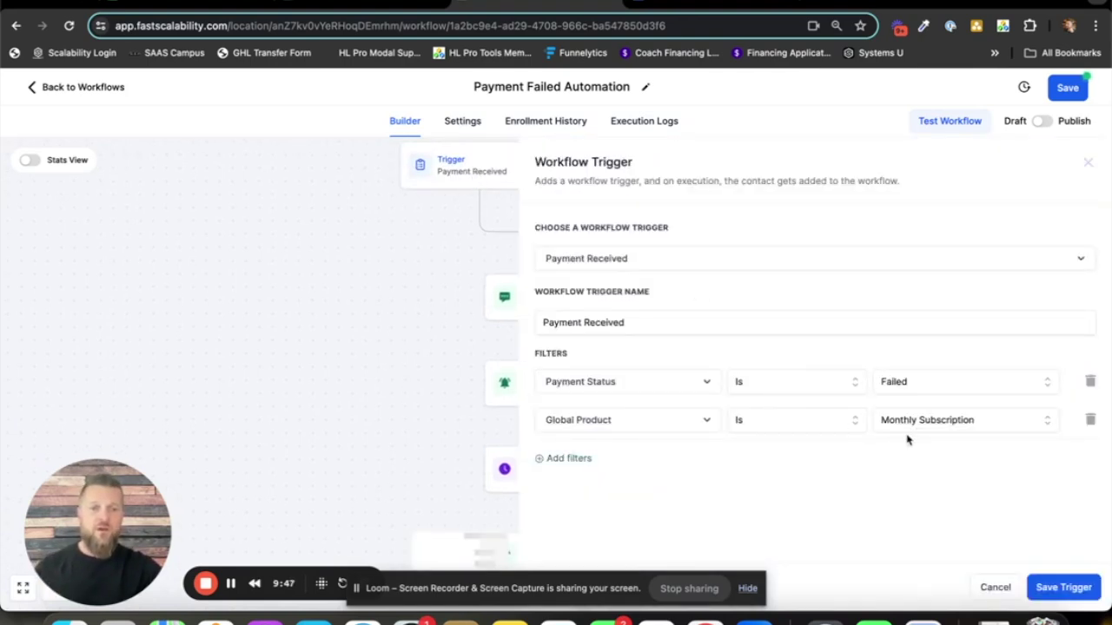
{"action": "left_click", "coordinate": [990, 588]}
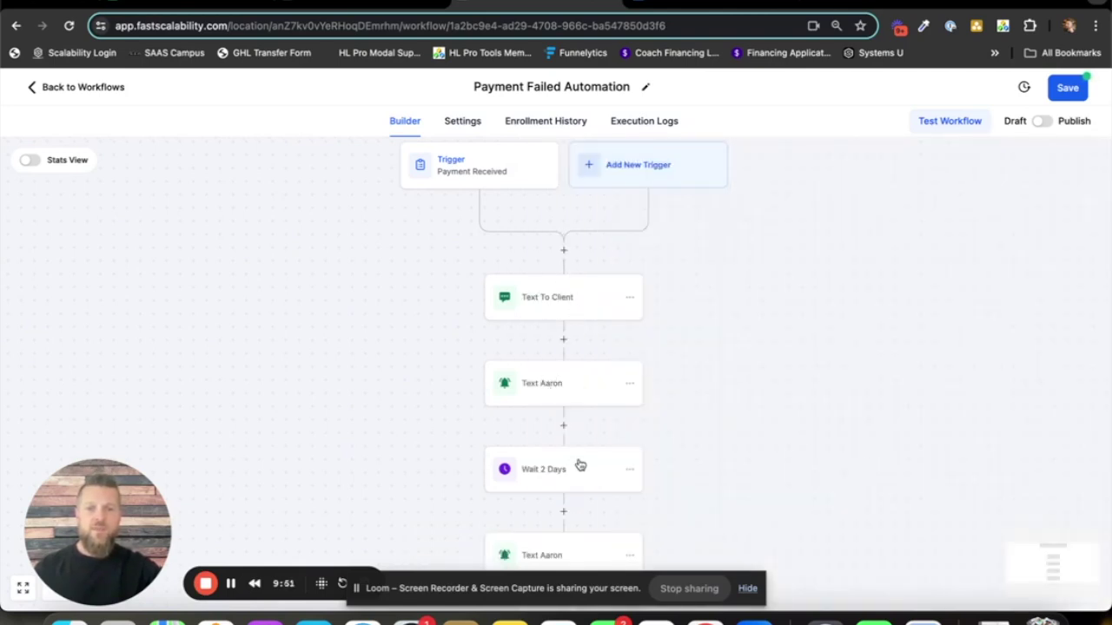
- Switch the Payment Failed Automation from Draft to Publish and save it
{"action": "scroll", "coordinate": [584, 472], "scroll_direction": "down", "scroll_amount": 3}
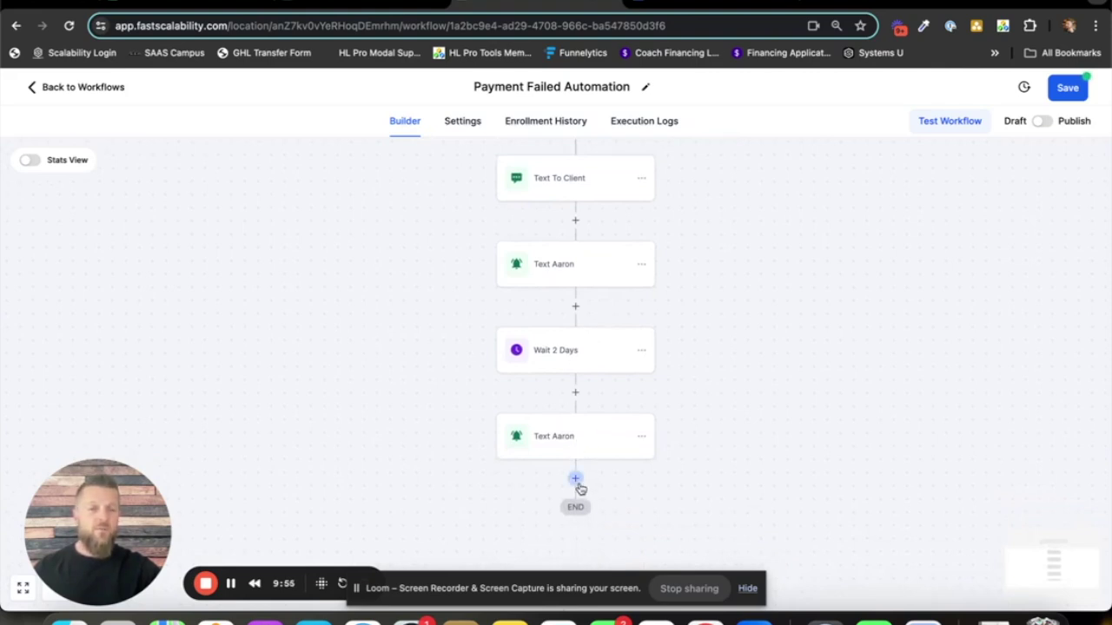
{"action": "scroll", "coordinate": [708, 374], "scroll_direction": "up", "scroll_amount": 3}
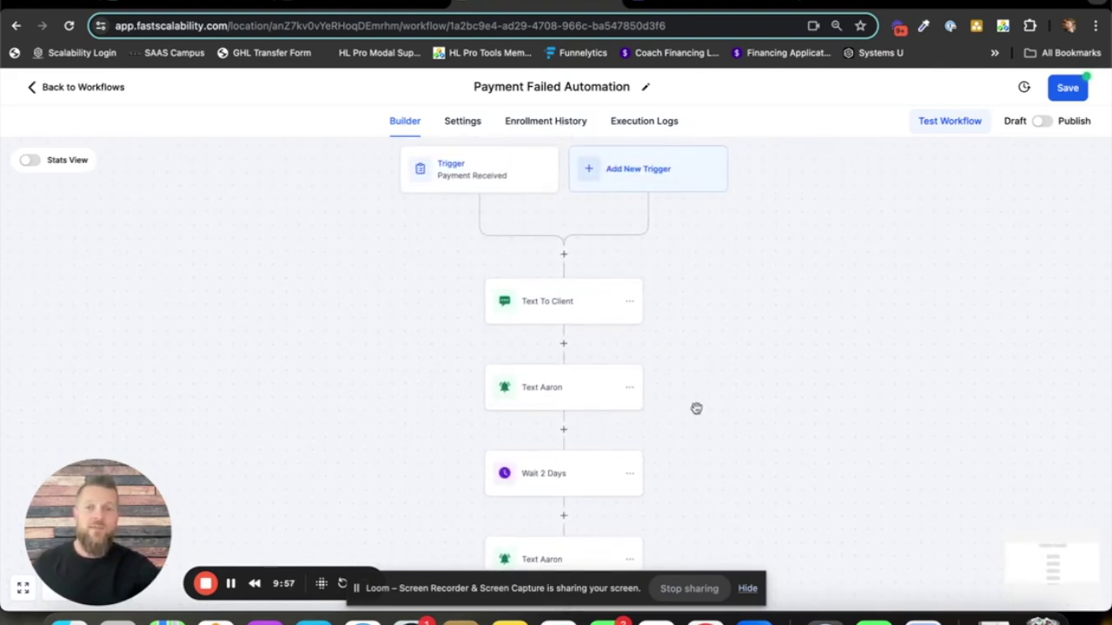
{"action": "left_click", "coordinate": [1043, 121]}
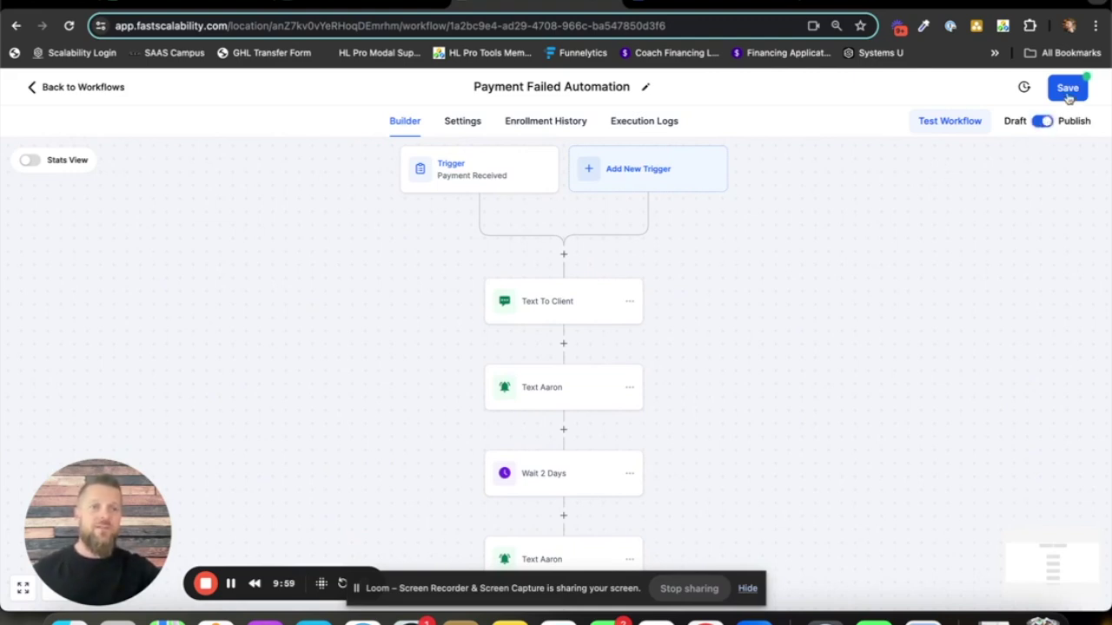
{"action": "left_click", "coordinate": [1069, 97]}
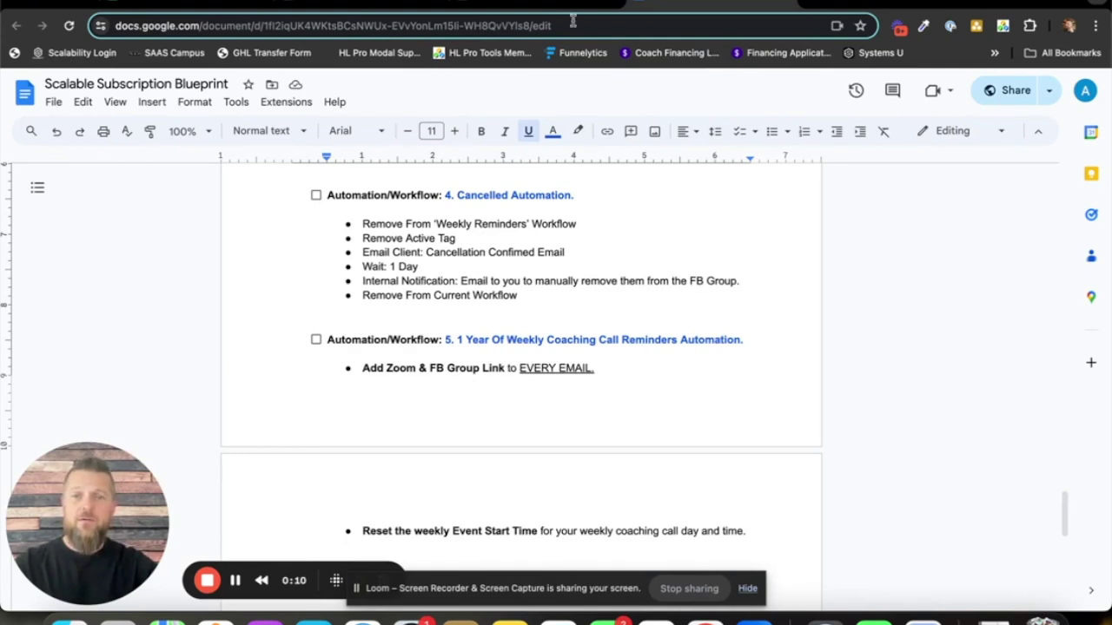
- Switch from the blueprint doc to the 4. Cancelled Automation workflow's browser tab
{"action": "left_click", "coordinate": [406, 7]}
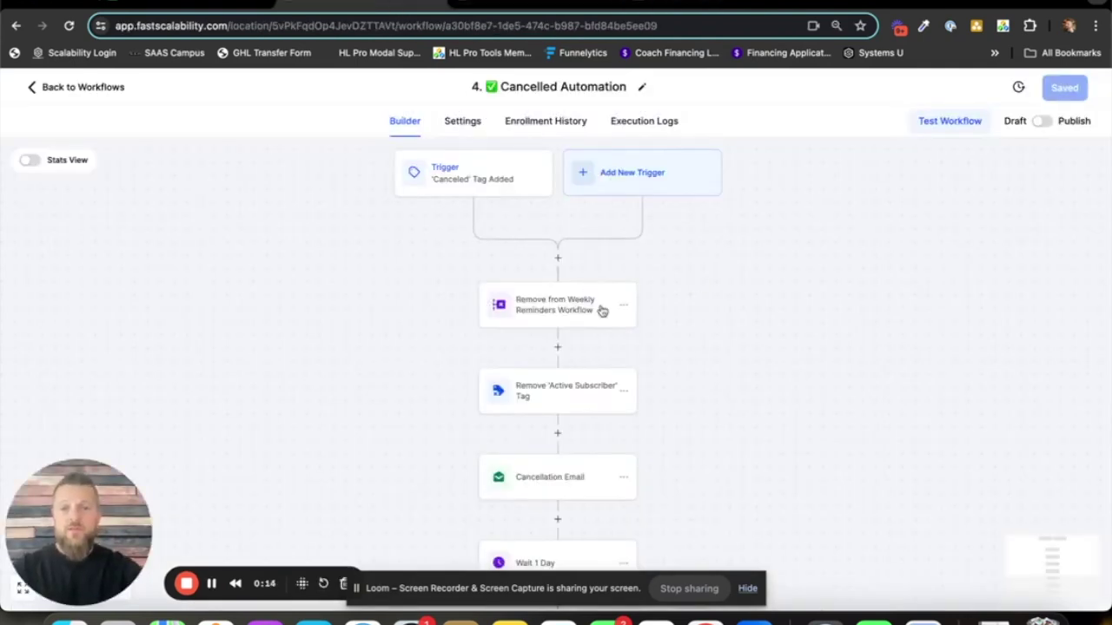
- Review the Cancelled Automation trigger, copy the workflow title, and go to the Workflow List
{"action": "left_click", "coordinate": [480, 178]}
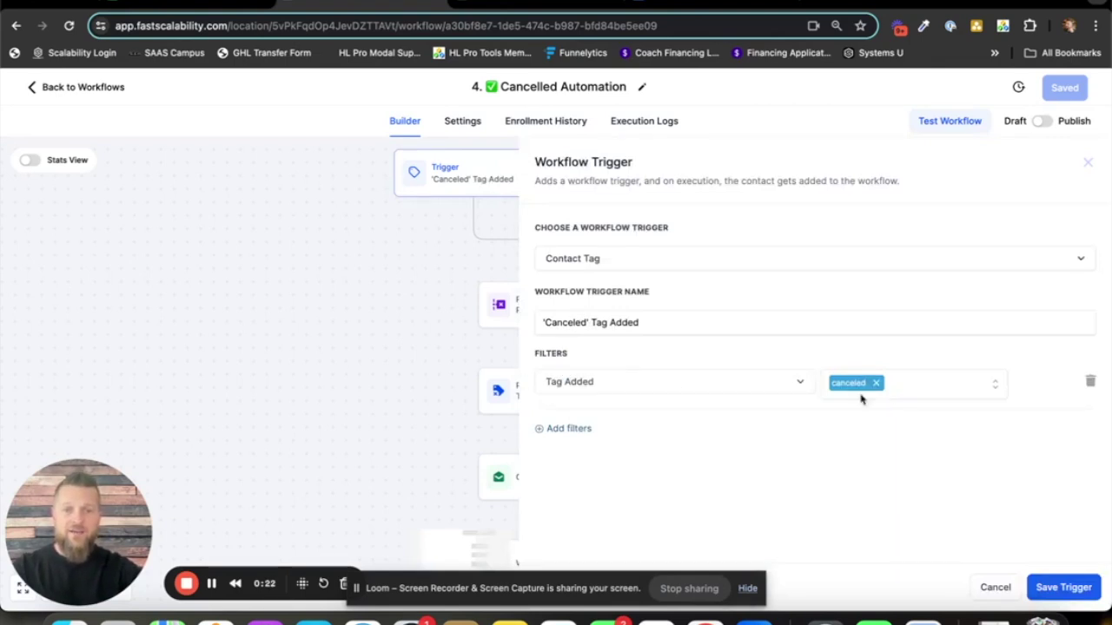
{"action": "left_click", "coordinate": [427, 309]}
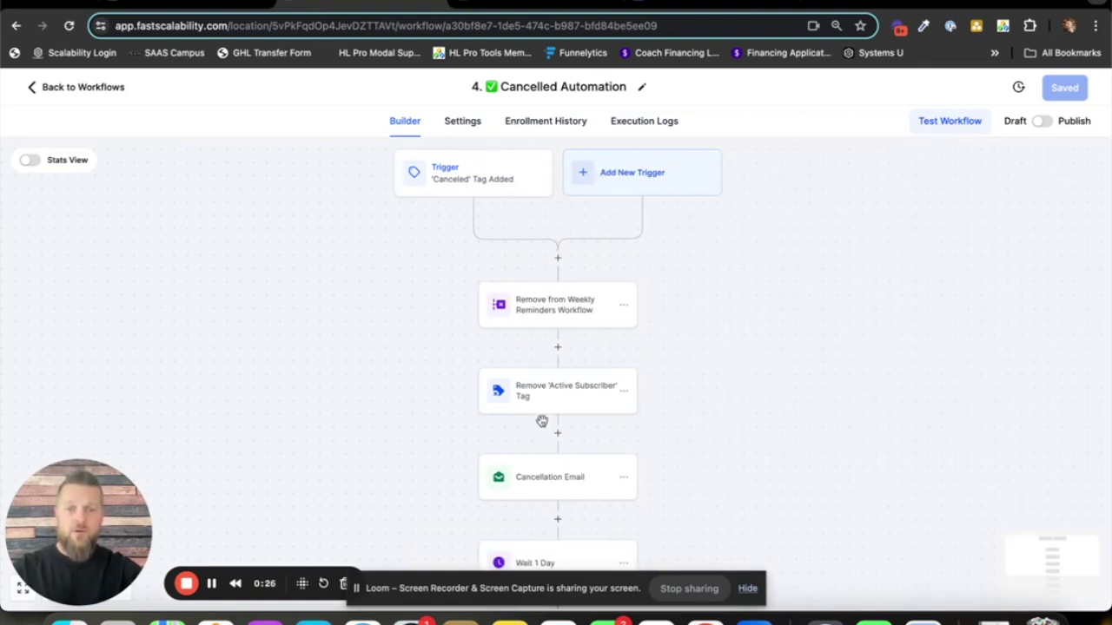
{"action": "left_click", "coordinate": [569, 87]}
{"action": "left_click_drag", "start_coordinate": [627, 87], "coordinate": [475, 87]}
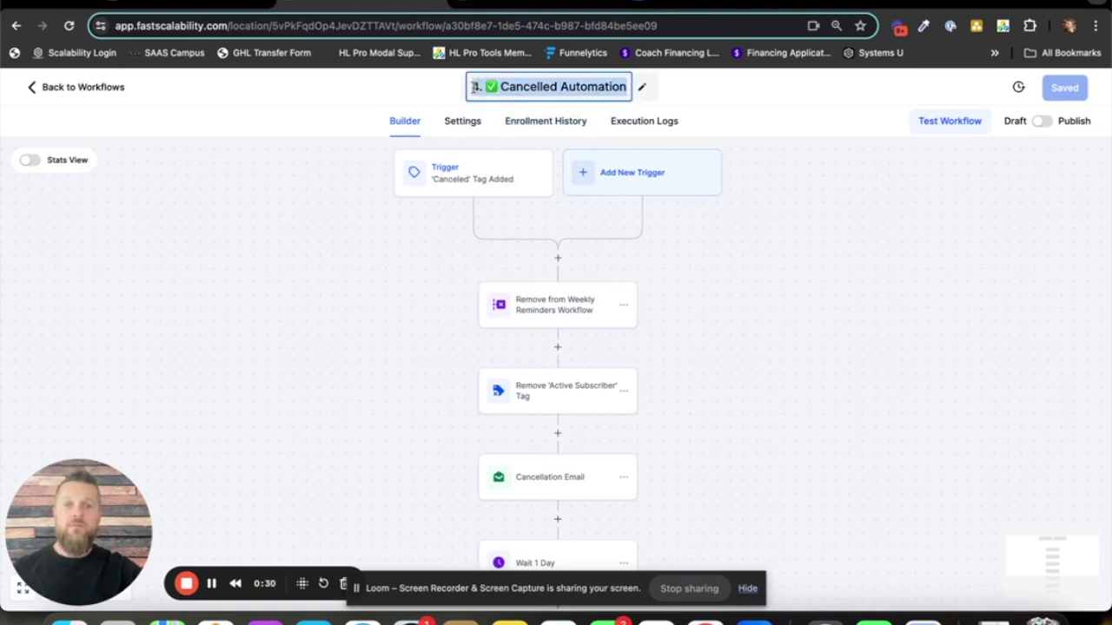
{"action": "right_click", "coordinate": [526, 80]}
{"action": "left_click", "coordinate": [571, 197]}
{"action": "left_click", "coordinate": [555, 5]}
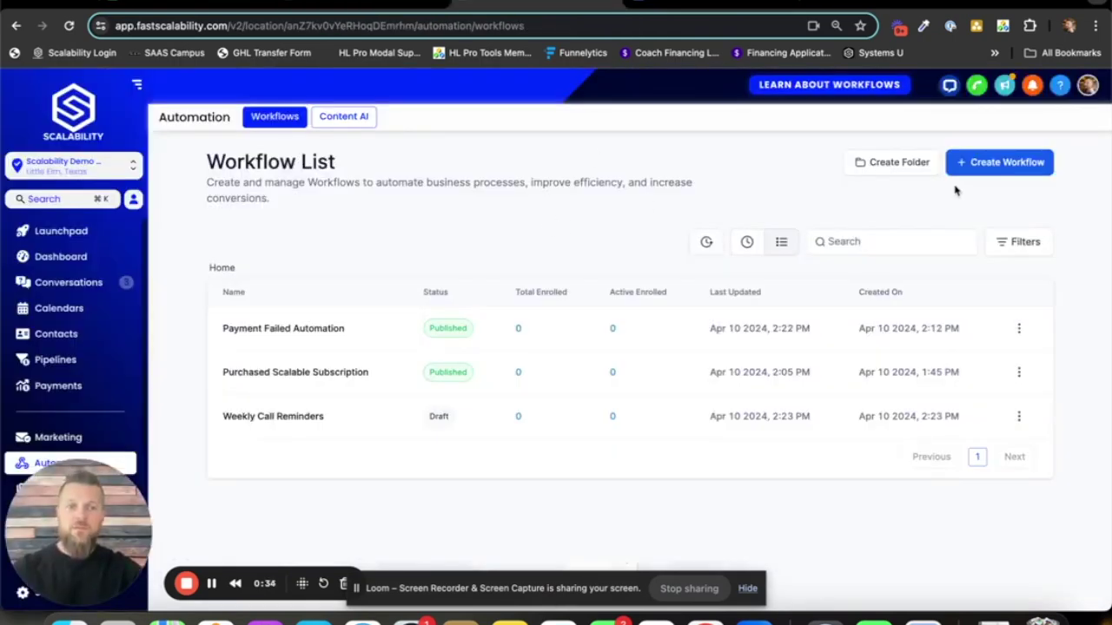
- Create a from-scratch workflow named Cancelled Automation, with the number prefix removed from the pasted title
{"action": "left_click", "coordinate": [991, 170]}
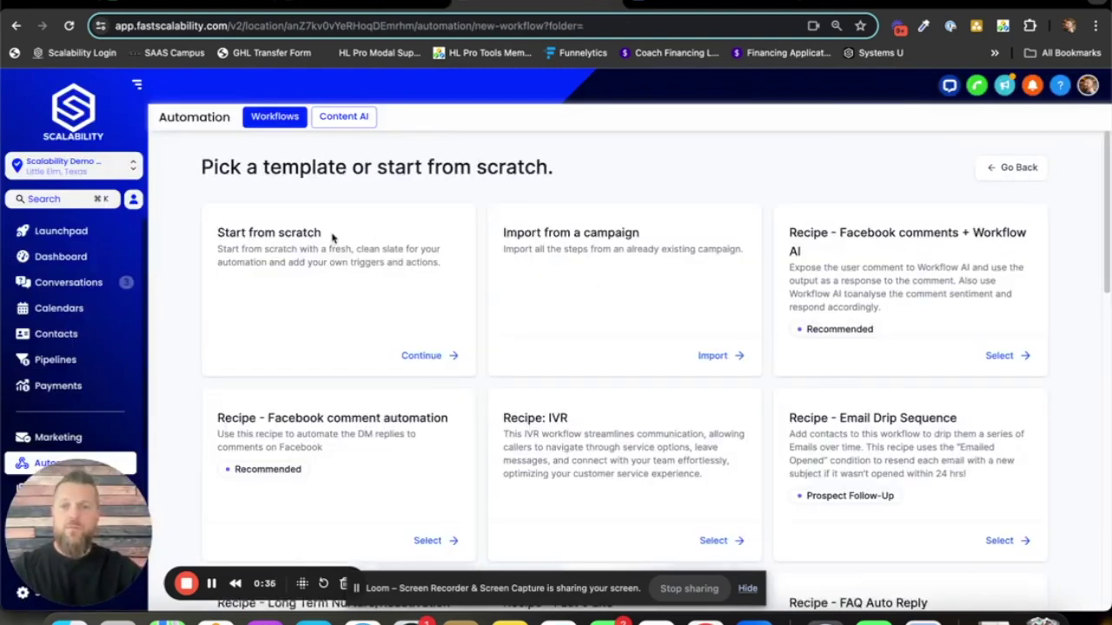
{"action": "left_click", "coordinate": [429, 363]}
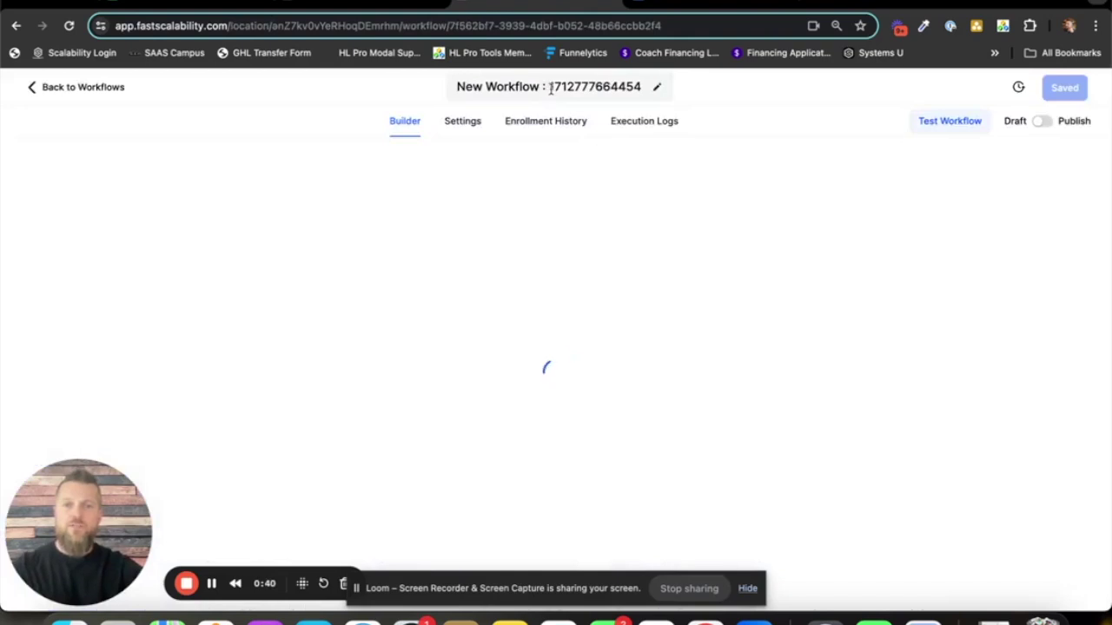
{"action": "left_click", "coordinate": [550, 87]}
{"action": "key", "text": "super+v"}
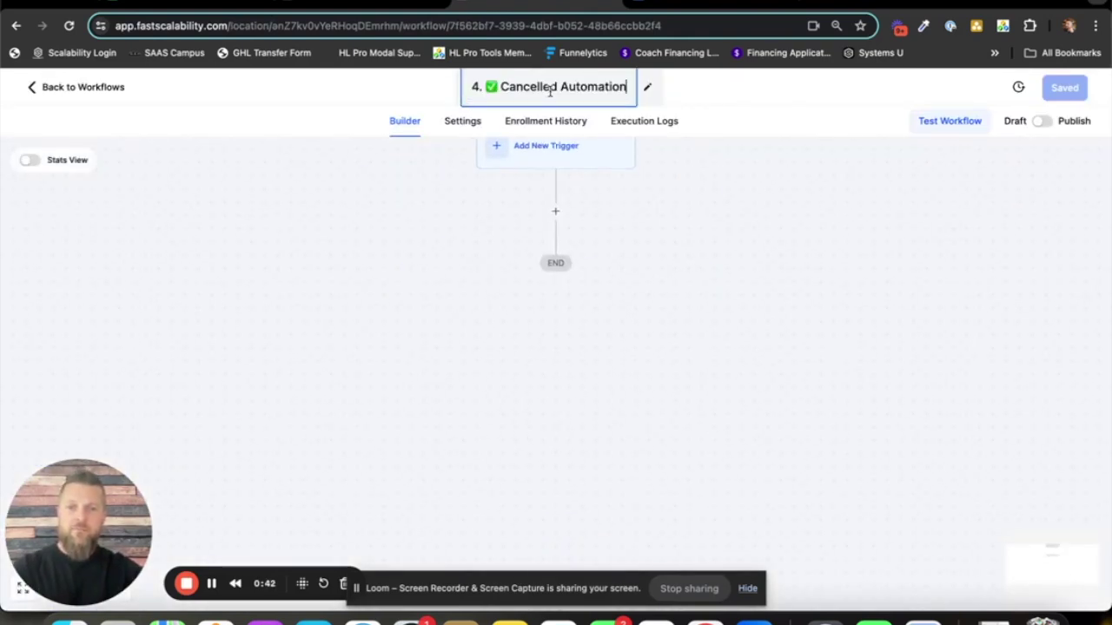
{"action": "key", "text": "BackSpace"}
{"action": "key", "text": "BackSpace"}
{"action": "key", "text": "BackSpace"}
{"action": "key", "text": "BackSpace"}
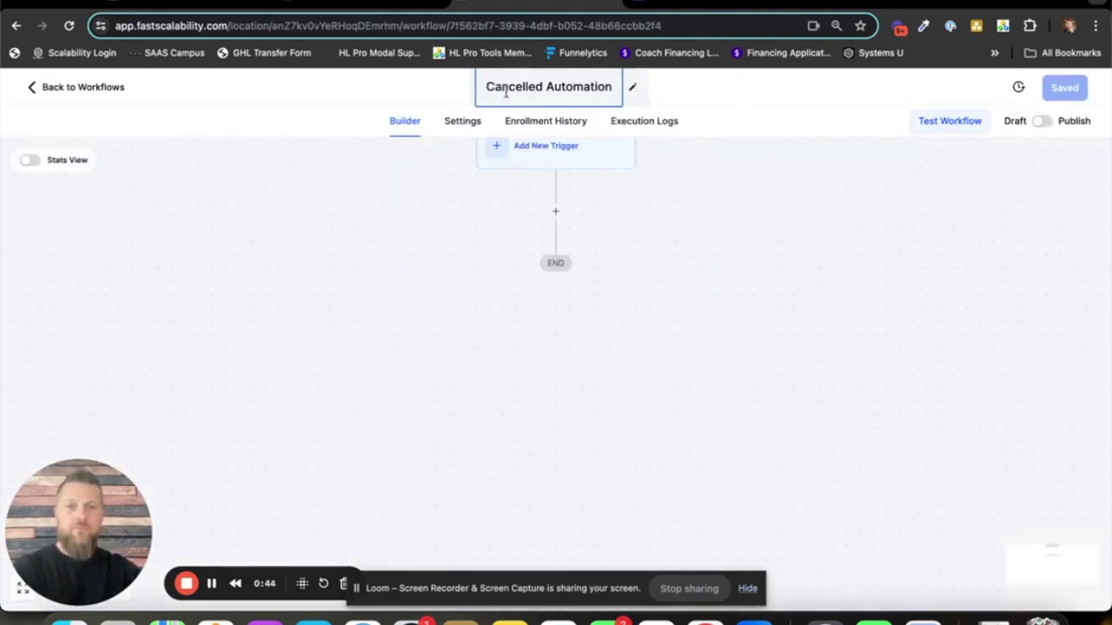
{"action": "left_click", "coordinate": [453, 159]}
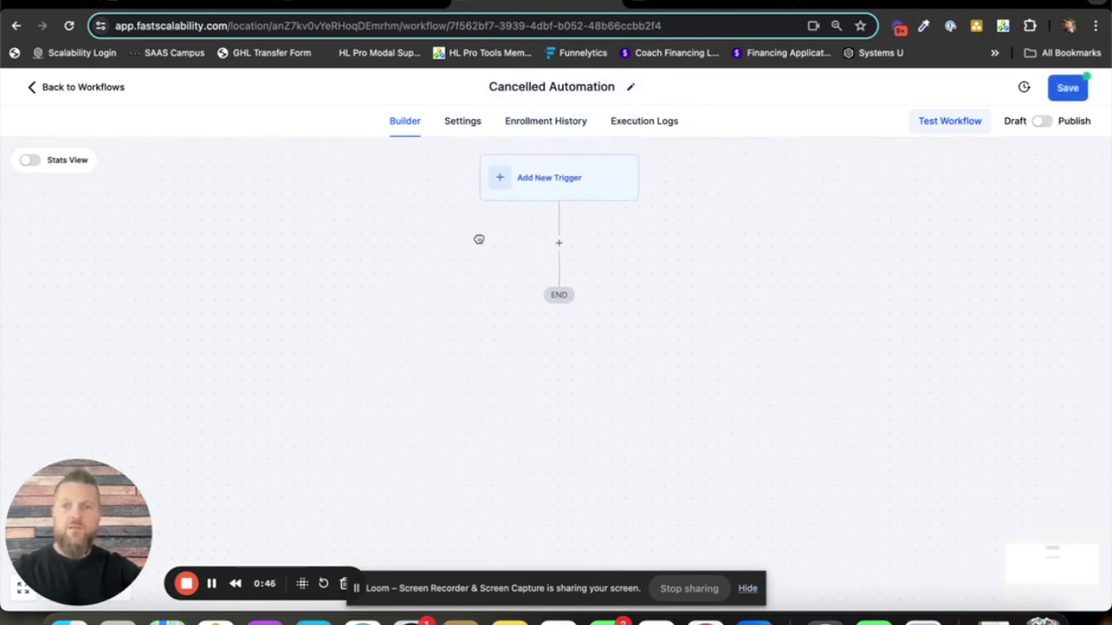
- Turn on Allow re-entry in the workflow settings and return to the builder
{"action": "left_click", "coordinate": [469, 124]}
{"action": "left_click", "coordinate": [154, 286]}
{"action": "left_click", "coordinate": [414, 122]}
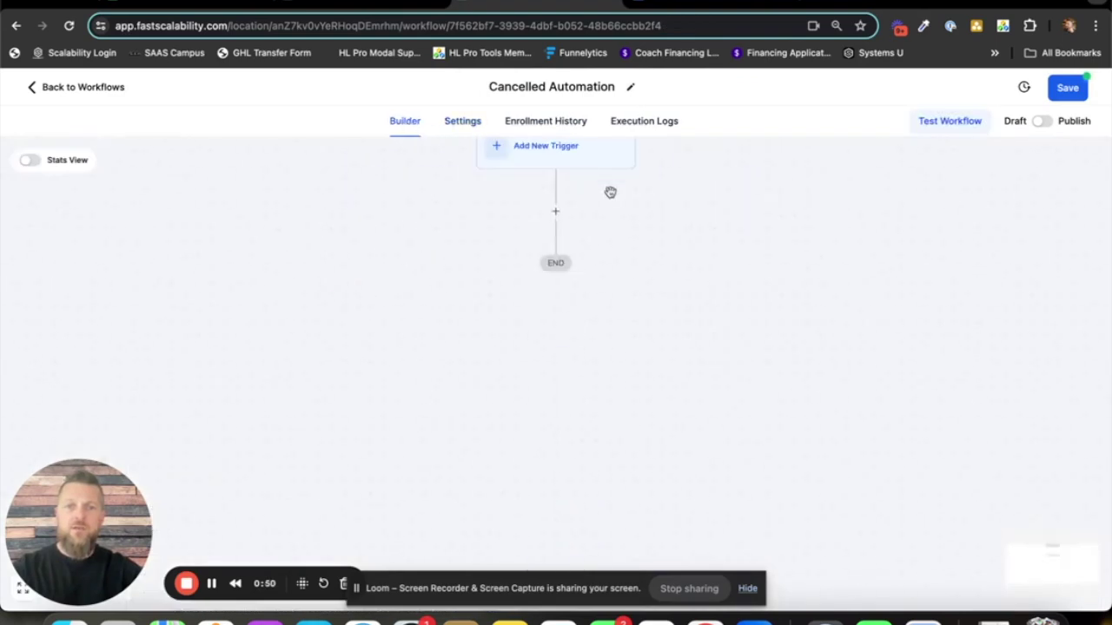
- Add a Contact Tag trigger filtered on Tag Added with a new 'cancelled' tag, and save it
{"action": "left_click", "coordinate": [550, 193]}
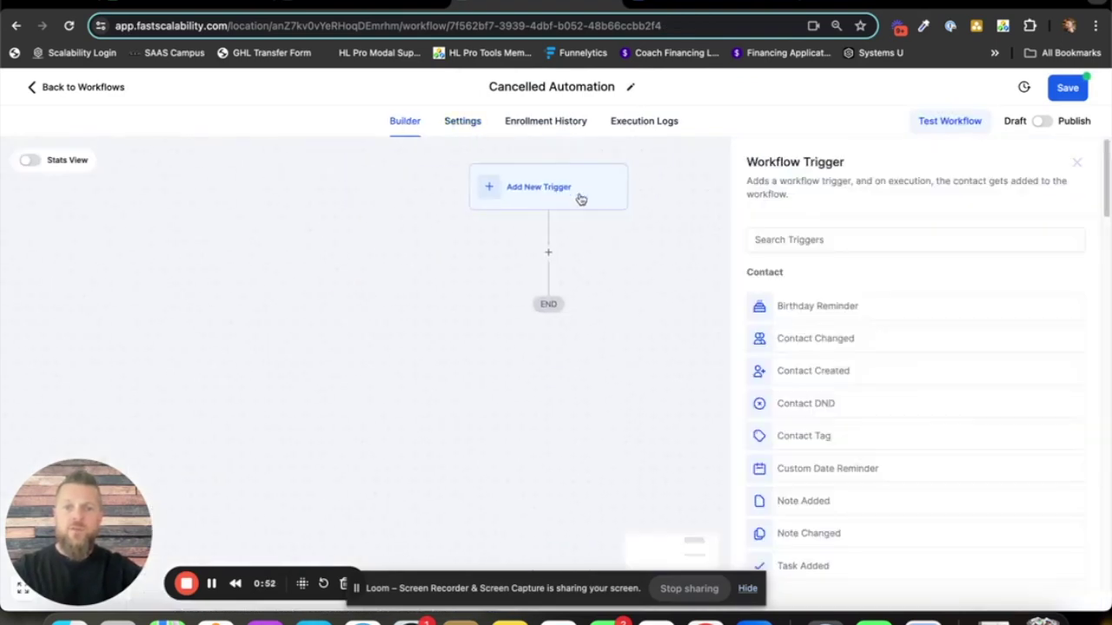
{"action": "type", "text": "tag"}
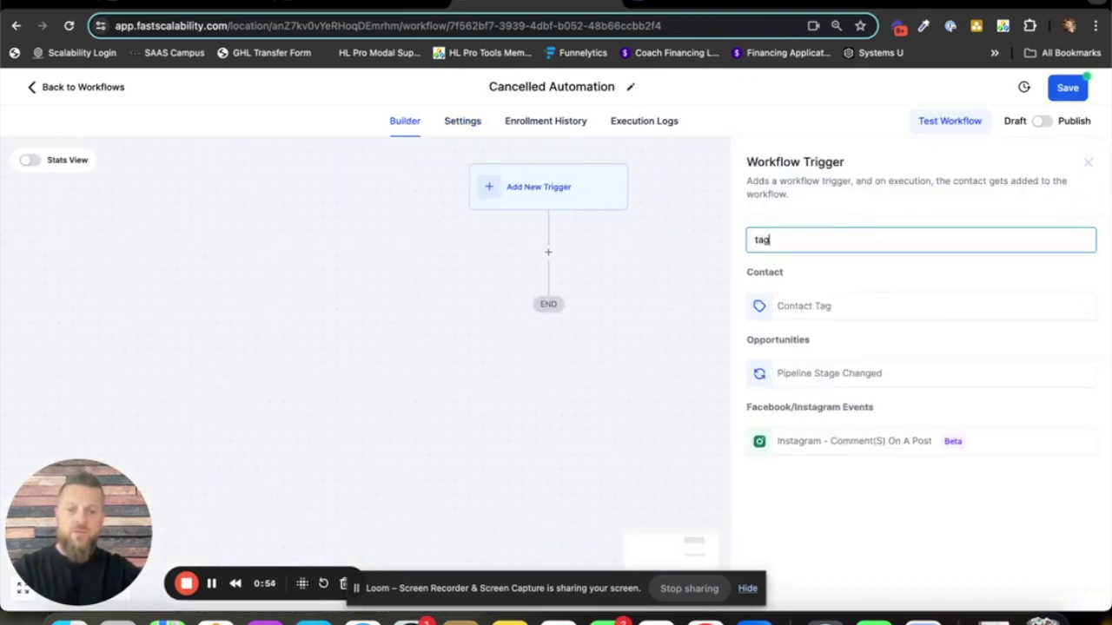
{"action": "left_click", "coordinate": [816, 310]}
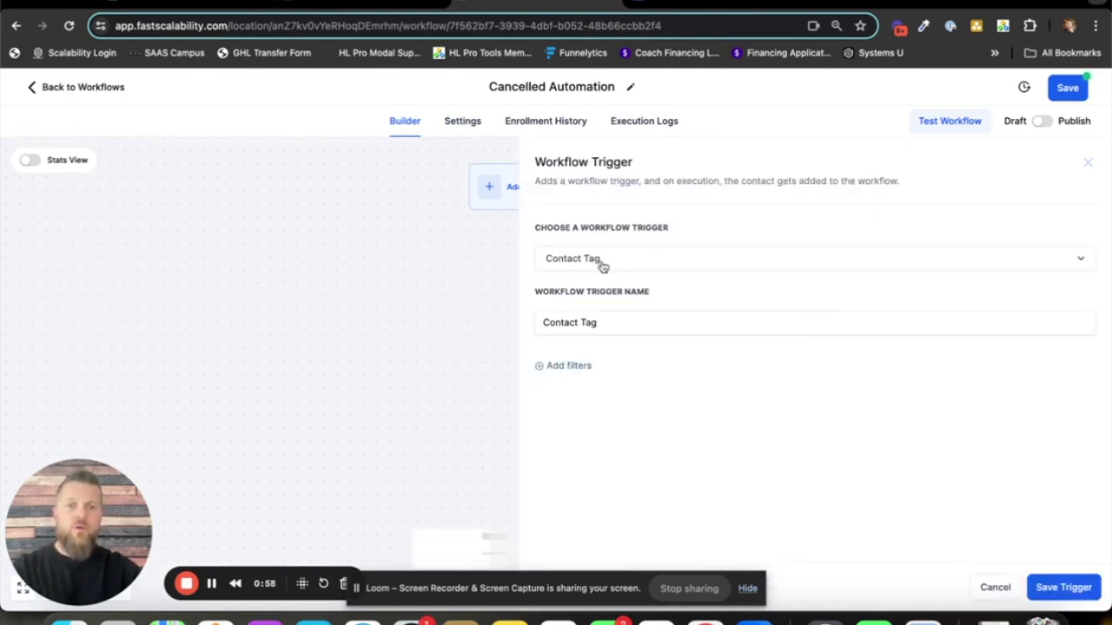
{"action": "left_click", "coordinate": [576, 372]}
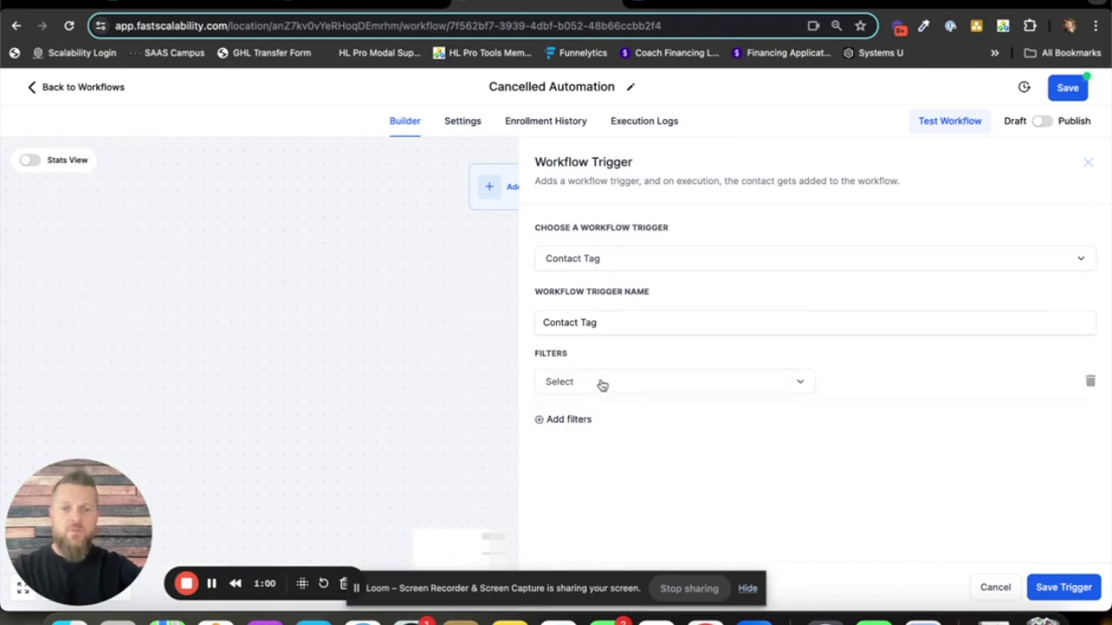
{"action": "left_click", "coordinate": [600, 385]}
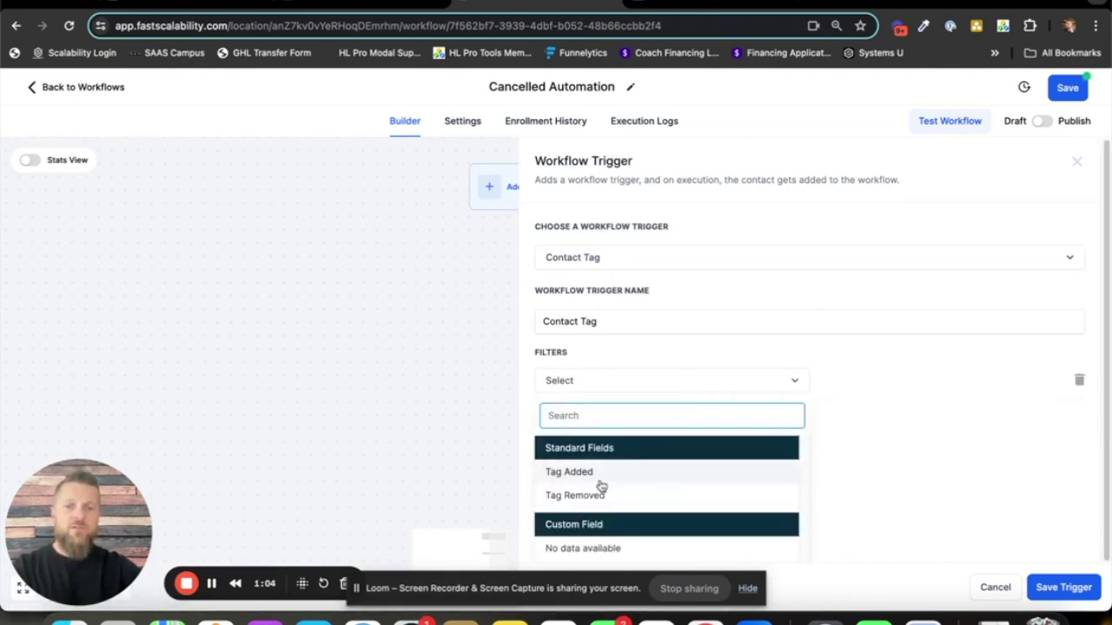
{"action": "left_click", "coordinate": [595, 476]}
{"action": "left_click", "coordinate": [873, 382]}
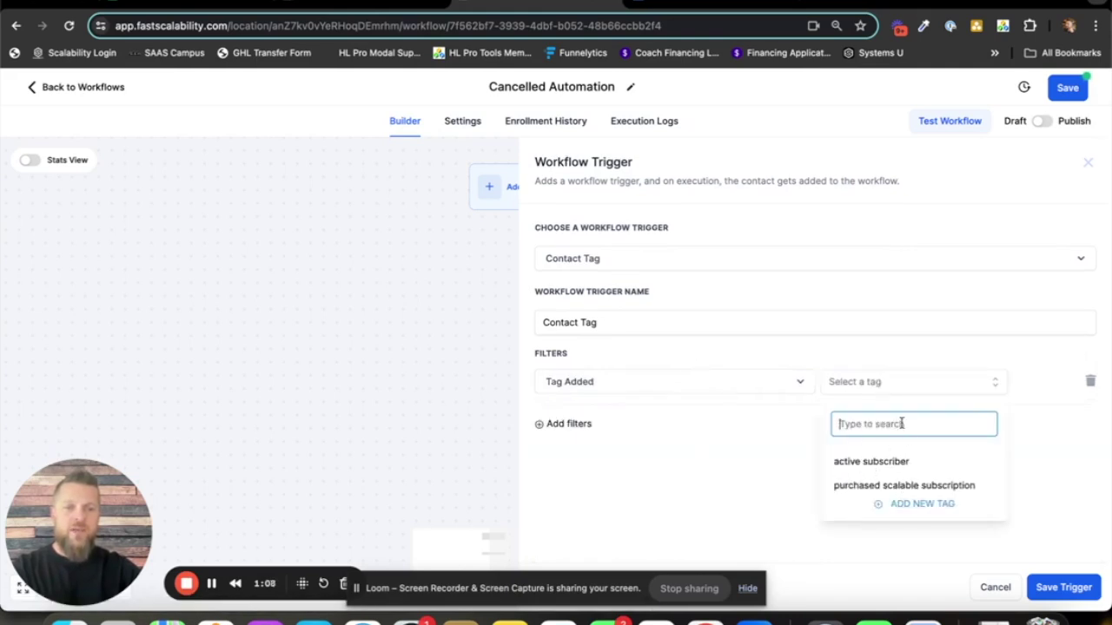
{"action": "type", "text": "cancelled"}
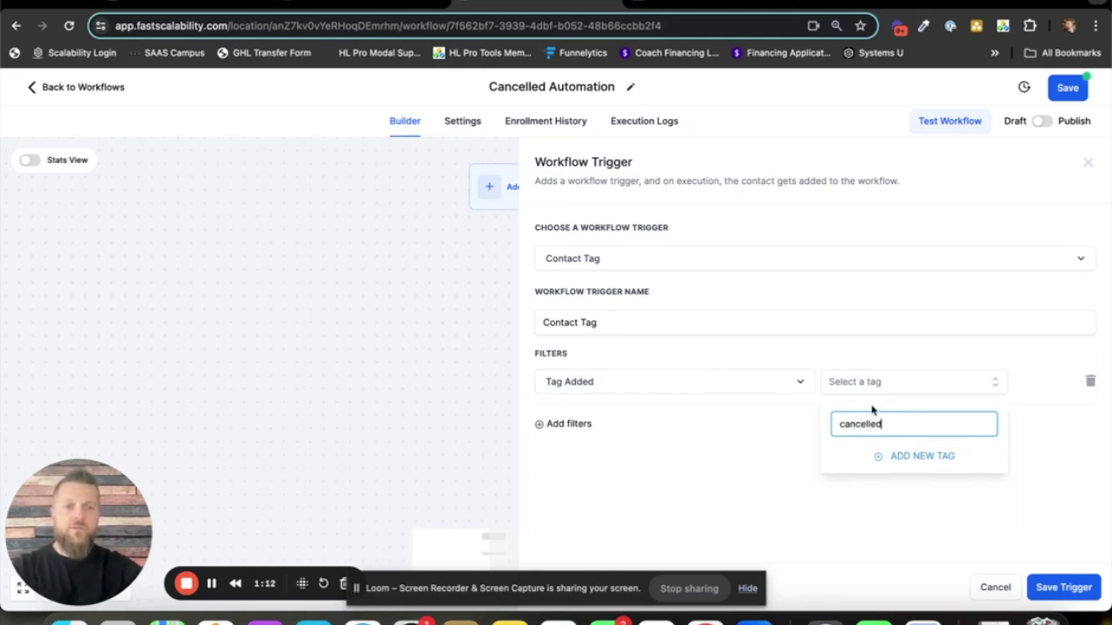
{"action": "left_click", "coordinate": [924, 457]}
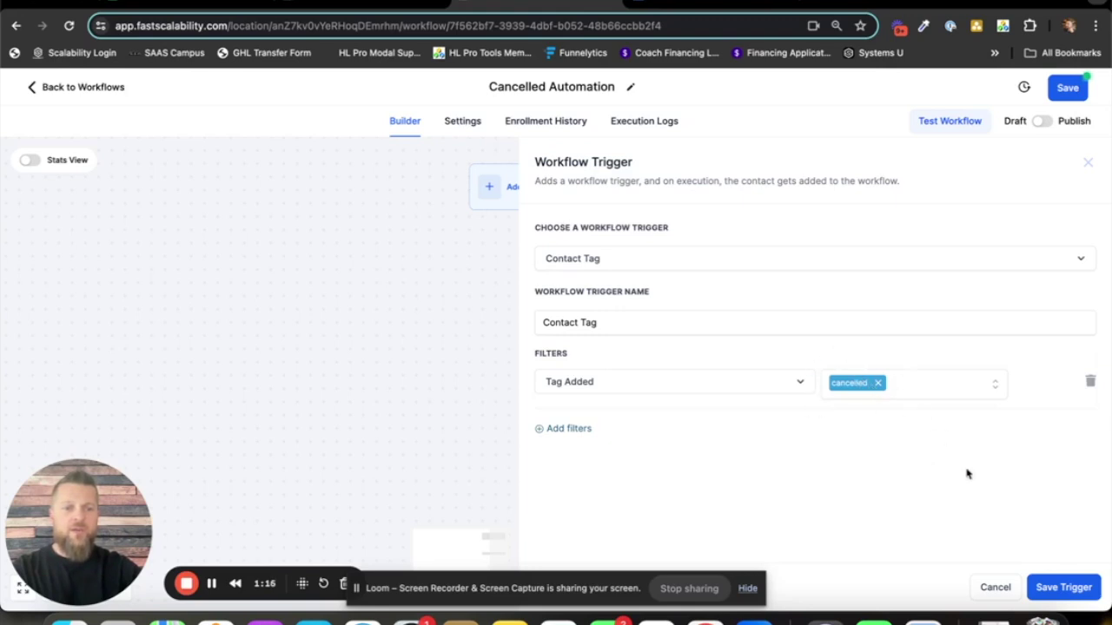
{"action": "left_click", "coordinate": [1062, 588]}
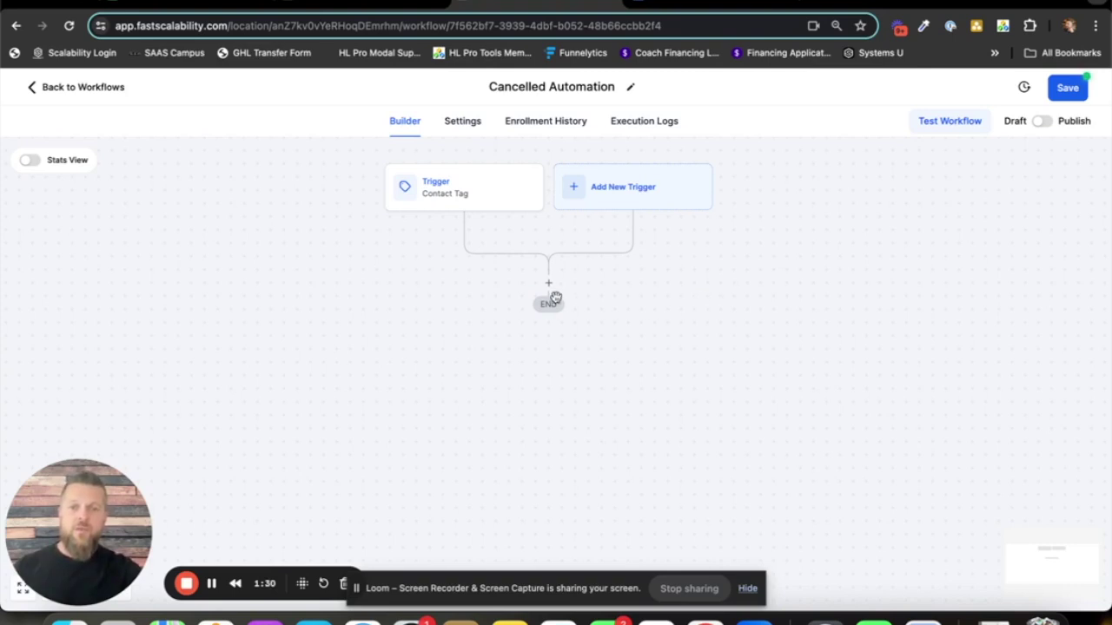
- Add a step under the Contact Tag trigger and filter the actions list by 'work'
{"action": "left_click", "coordinate": [549, 285]}
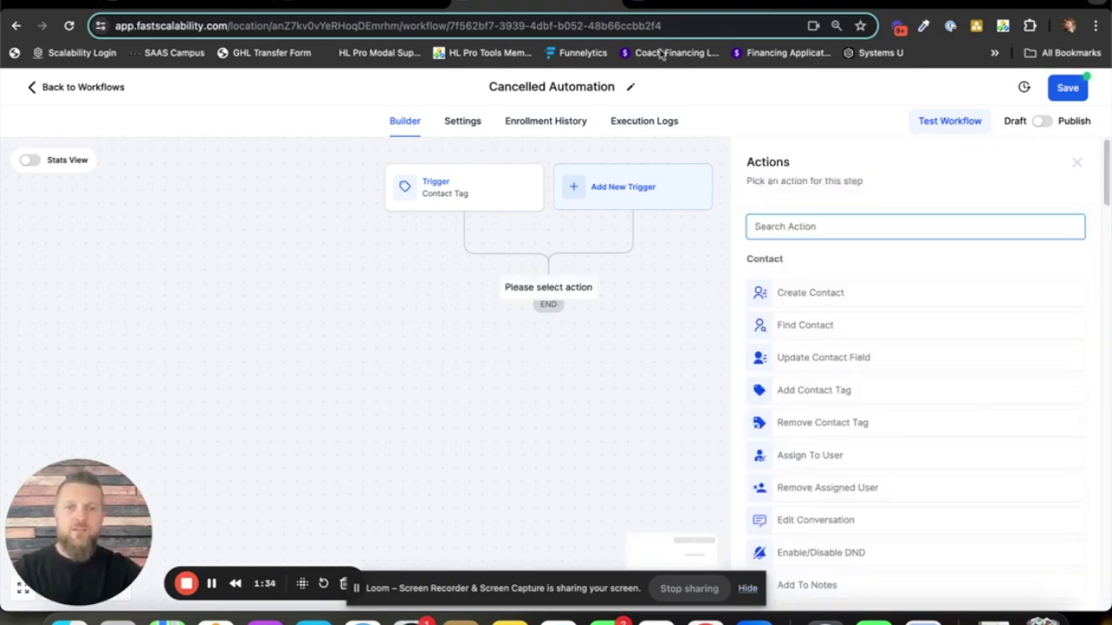
{"action": "left_click", "coordinate": [677, 7]}
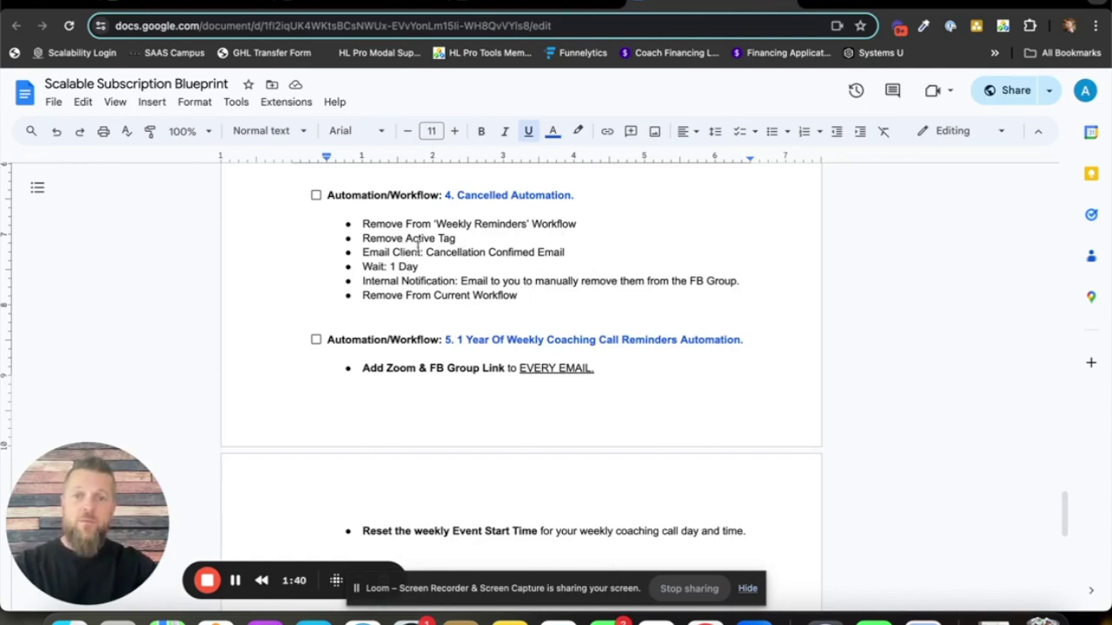
{"action": "left_click", "coordinate": [521, 6]}
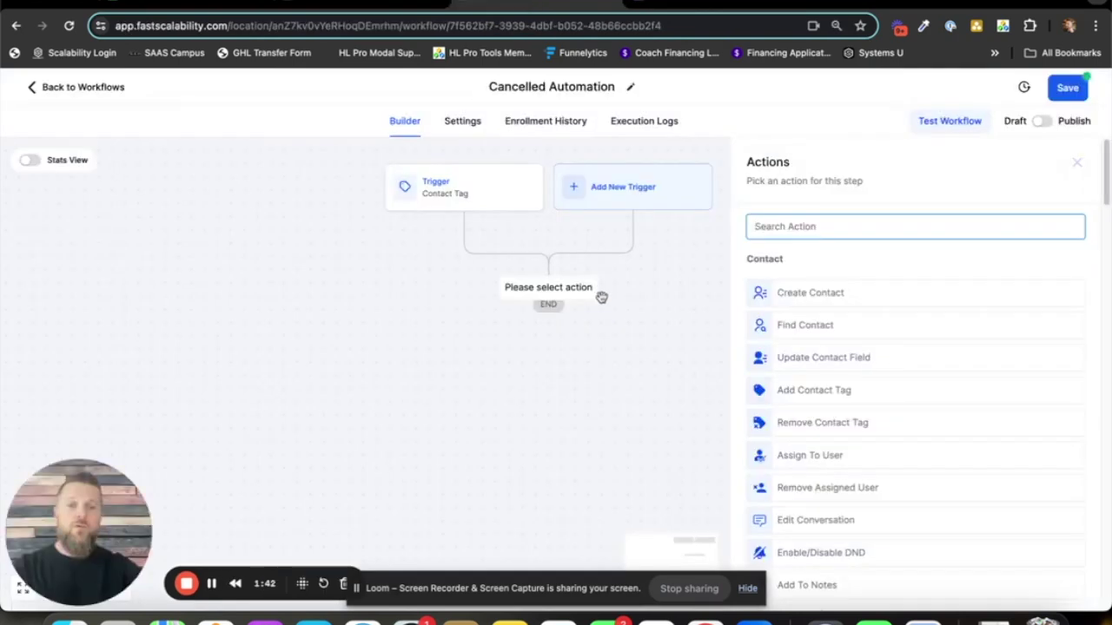
{"action": "type", "text": "workflow"}
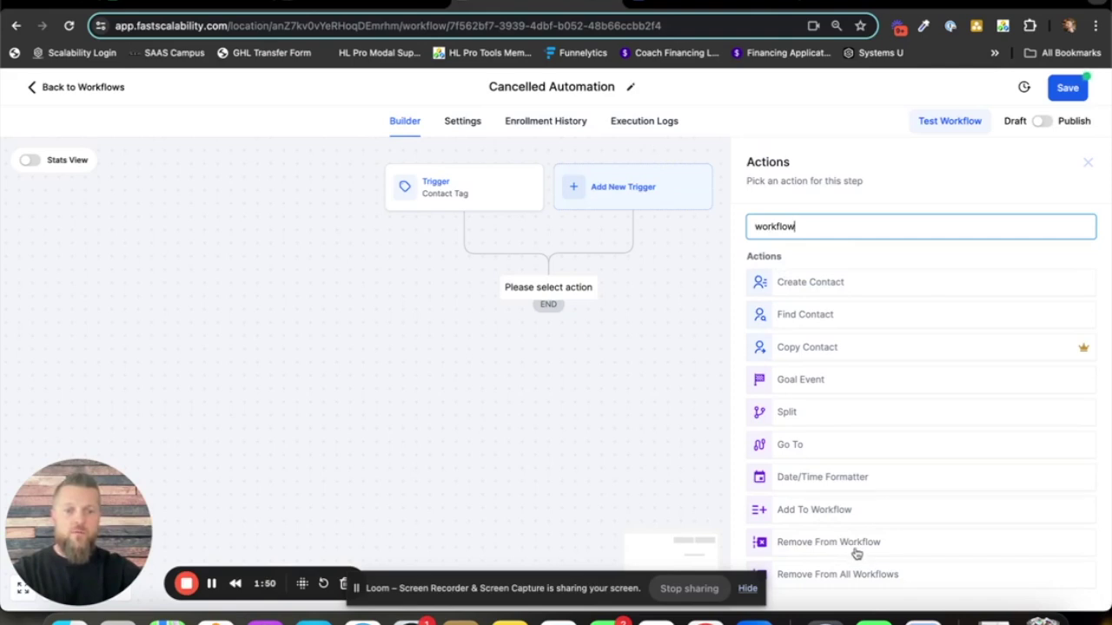
- Add a Remove From Workflow action targeting the Weekly Call Reminders workflow and save it
{"action": "left_click", "coordinate": [811, 542]}
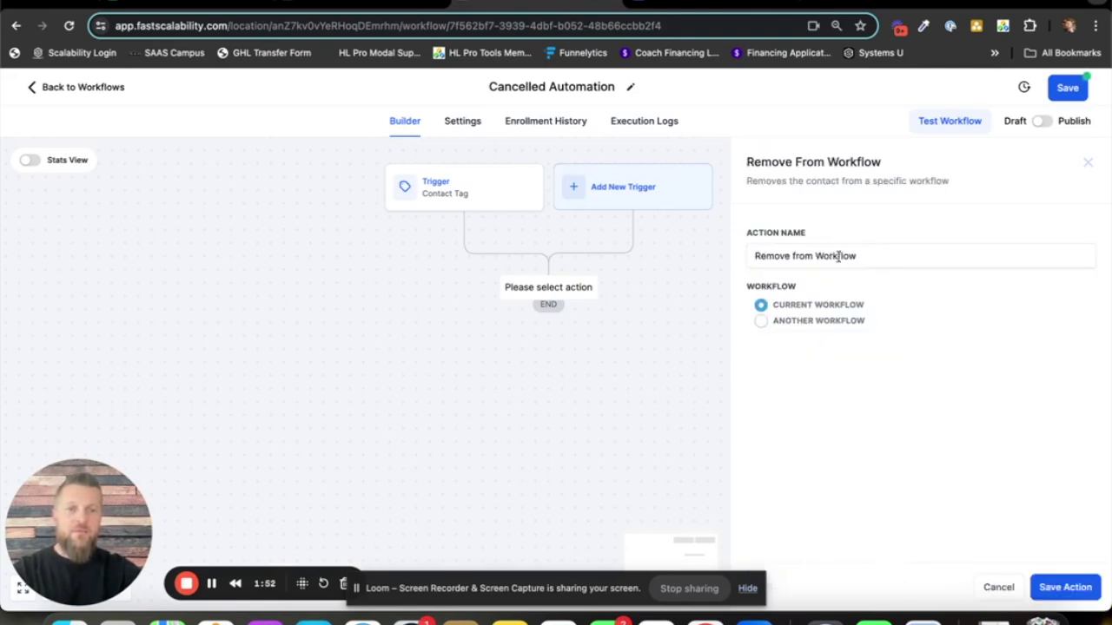
{"action": "left_click", "coordinate": [761, 323]}
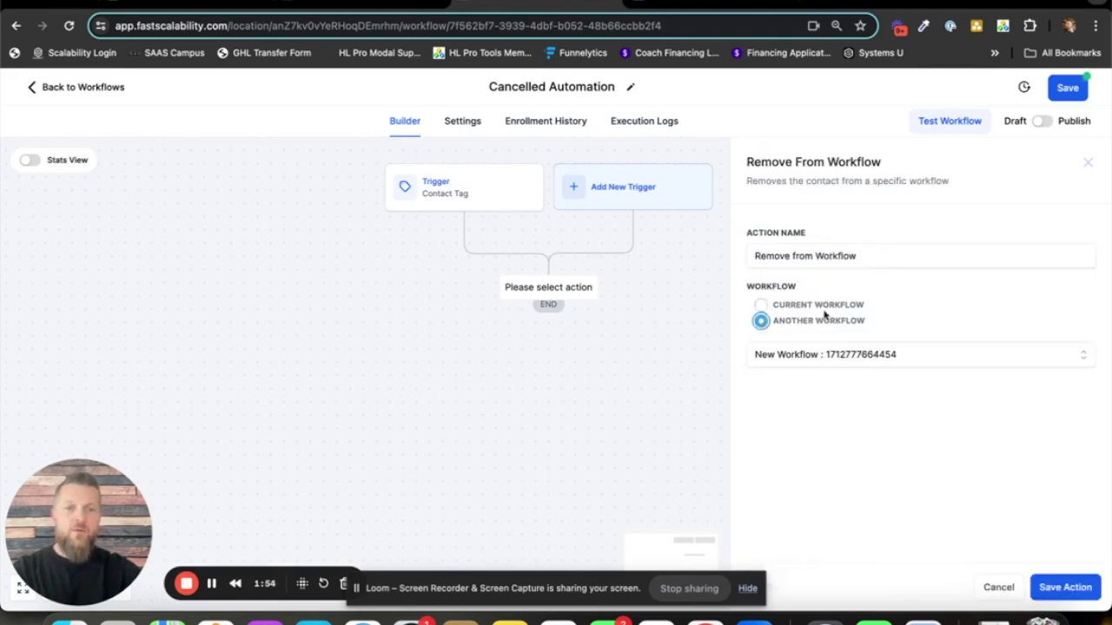
{"action": "left_click", "coordinate": [841, 359]}
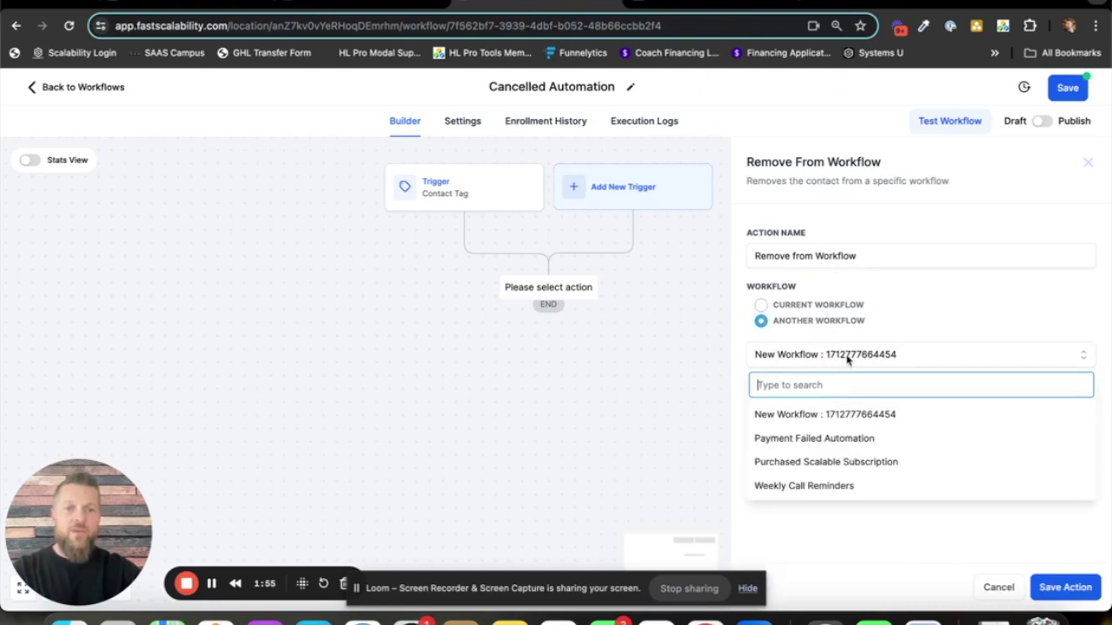
{"action": "left_click", "coordinate": [829, 490]}
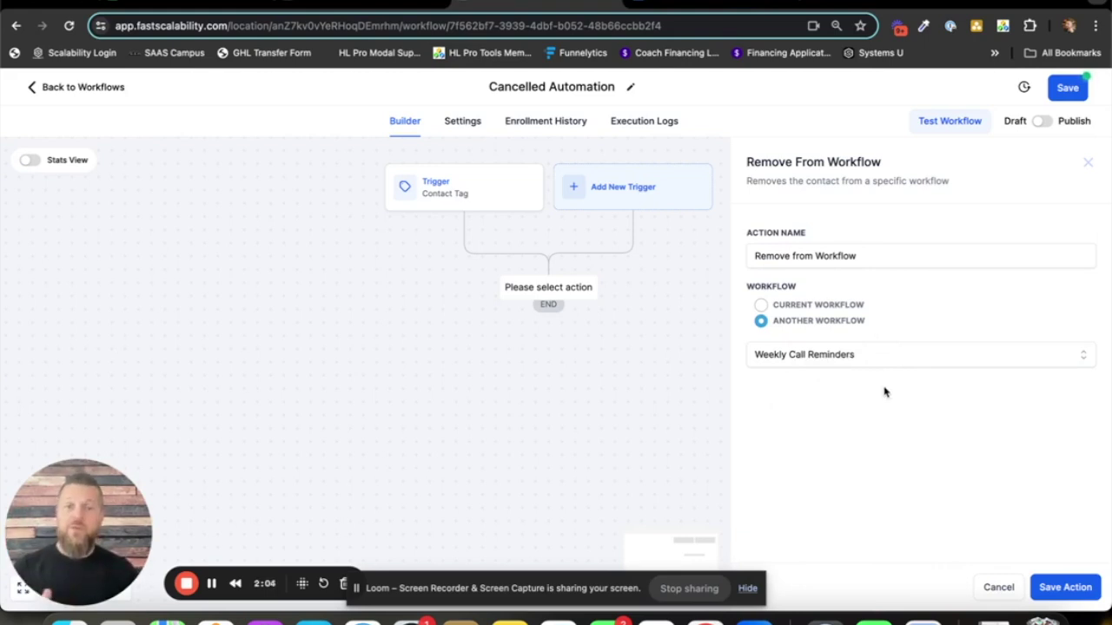
{"action": "left_click", "coordinate": [1068, 588]}
- Rename the step to 'Remove from Weekly Call Reminder Workflow' and save it
{"action": "left_click", "coordinate": [560, 327]}
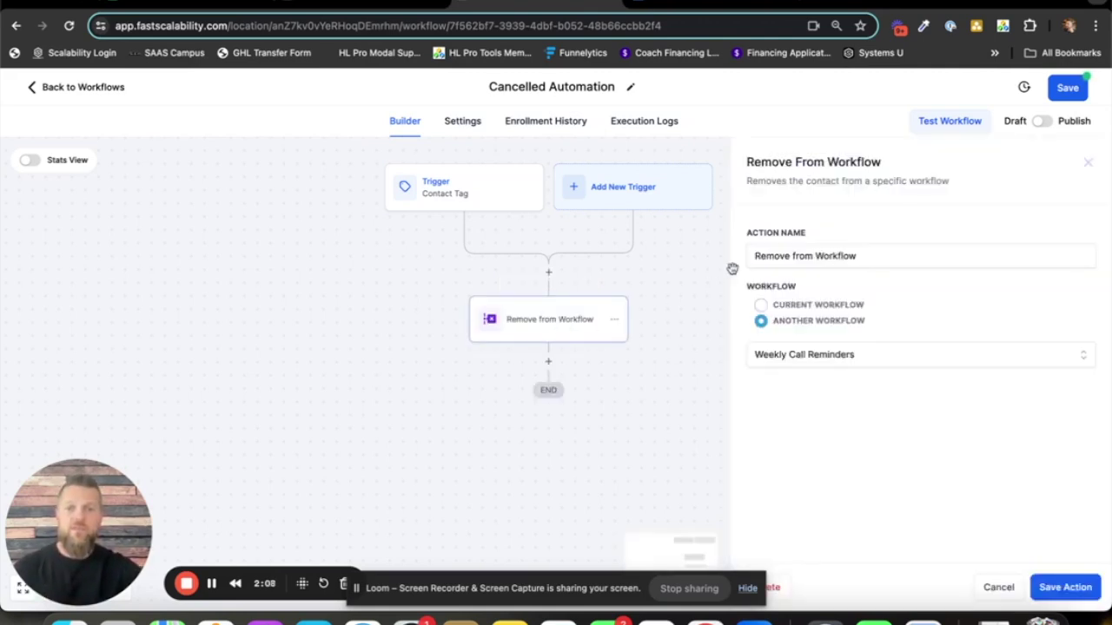
{"action": "left_click", "coordinate": [814, 256]}
{"action": "type", "text": "Weekly Call Reminder W"}
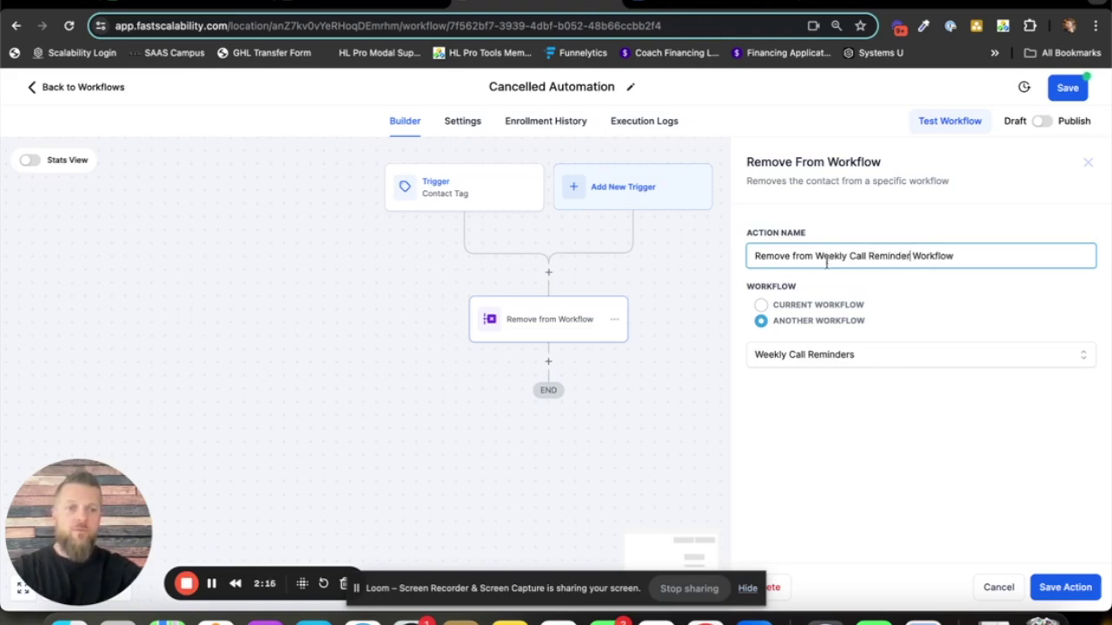
{"action": "left_click", "coordinate": [1048, 586]}
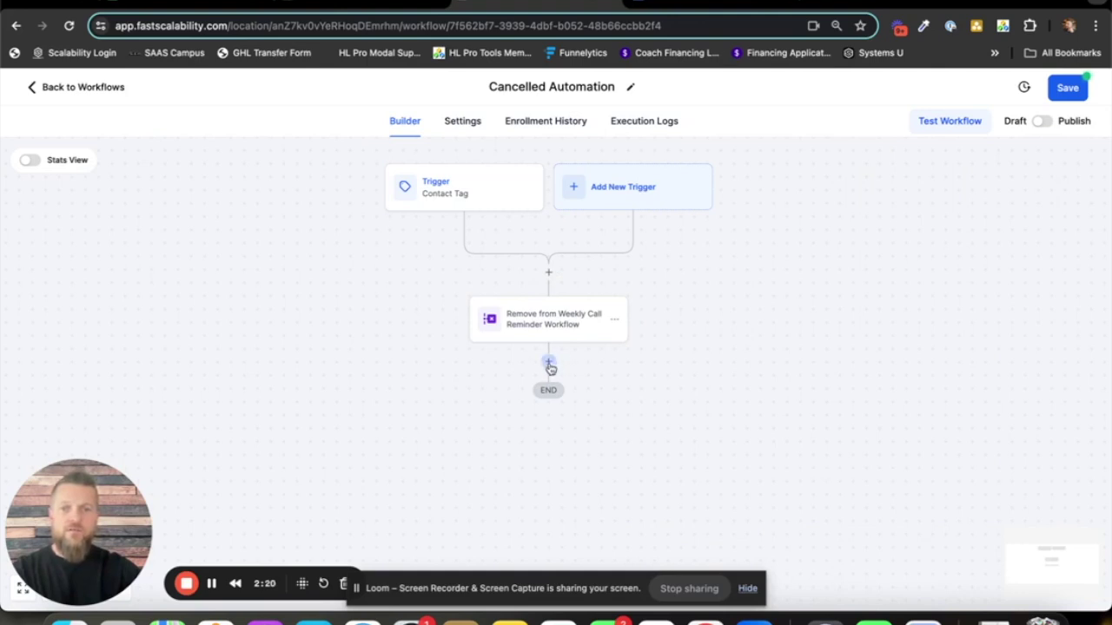
- Add and save a Remove Contact Tag step that removes the active subscriber tag
{"action": "left_click", "coordinate": [548, 362]}
{"action": "type", "text": "tag"}
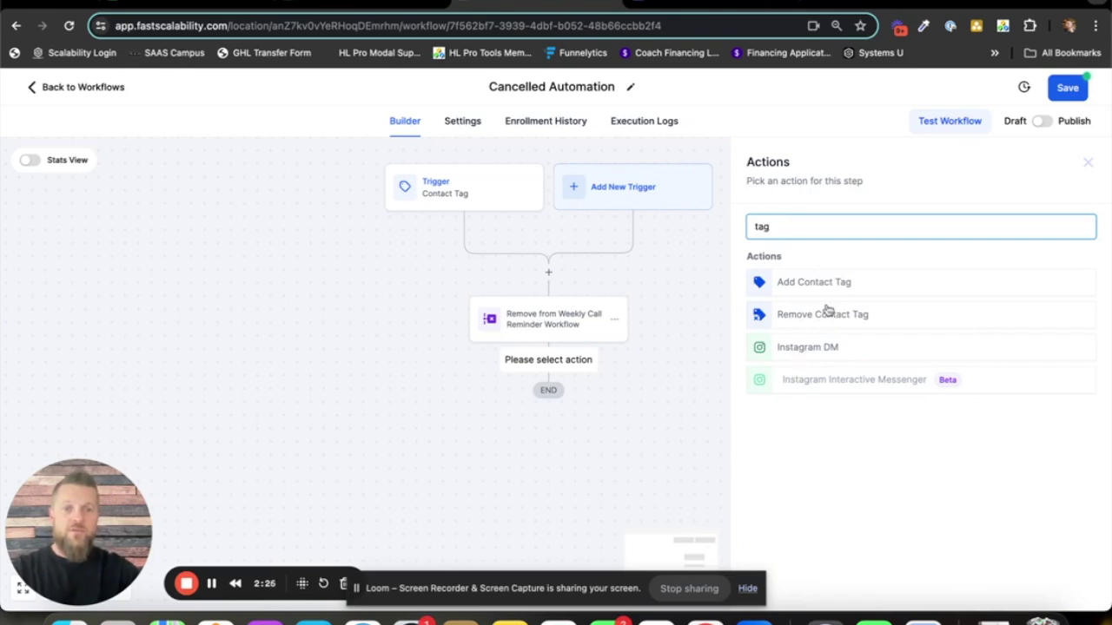
{"action": "left_click", "coordinate": [831, 322]}
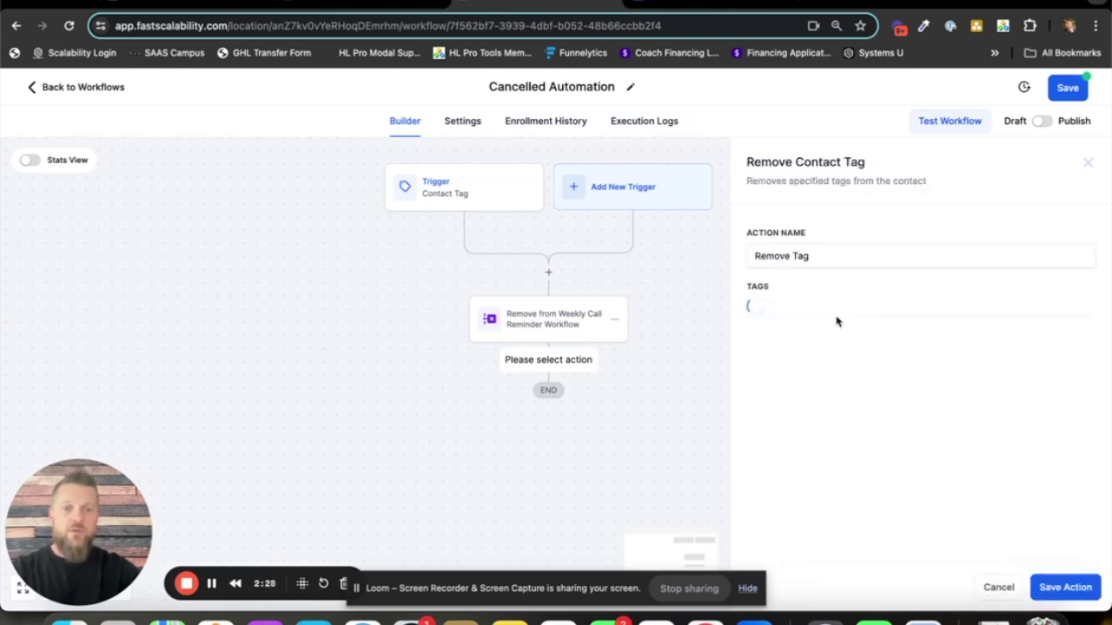
{"action": "left_click", "coordinate": [829, 314]}
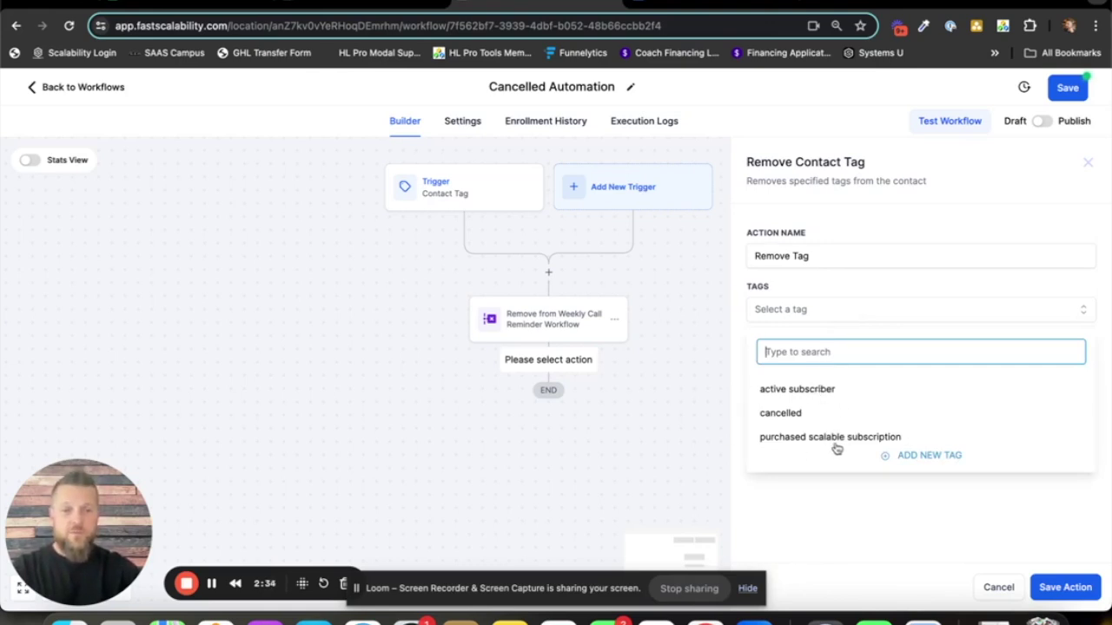
{"action": "left_click", "coordinate": [795, 391]}
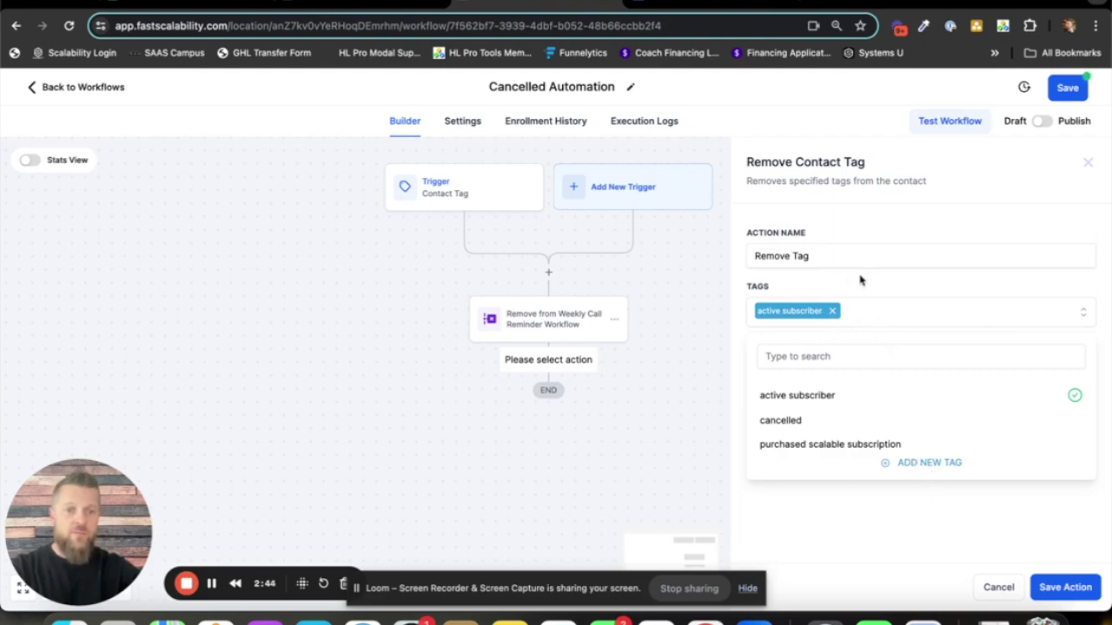
{"action": "left_click", "coordinate": [1063, 587]}
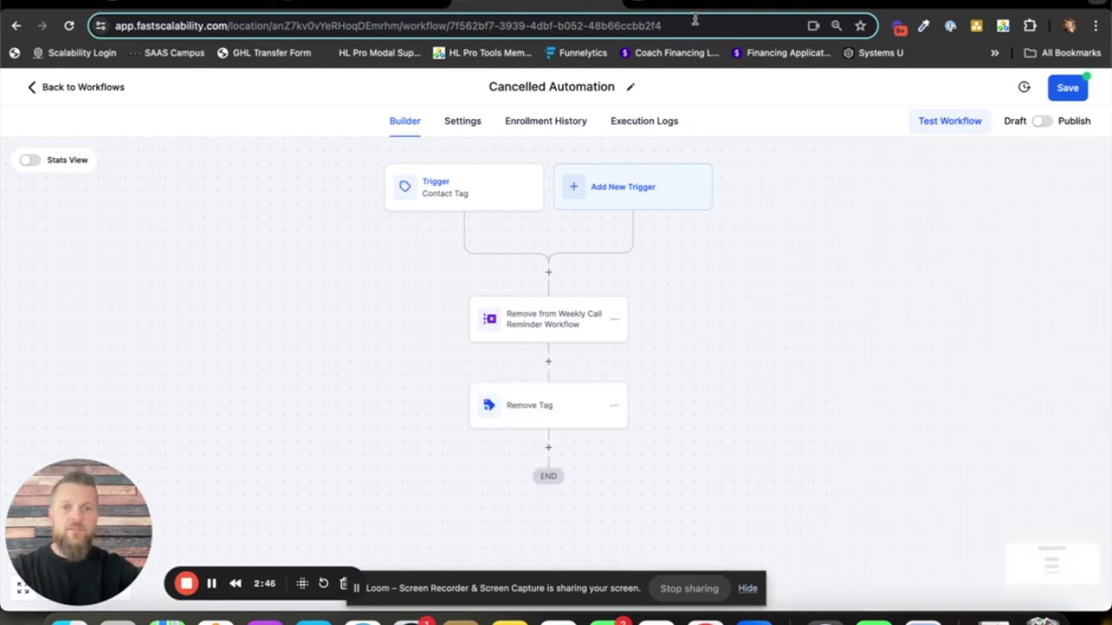
{"action": "left_click", "coordinate": [695, 9]}
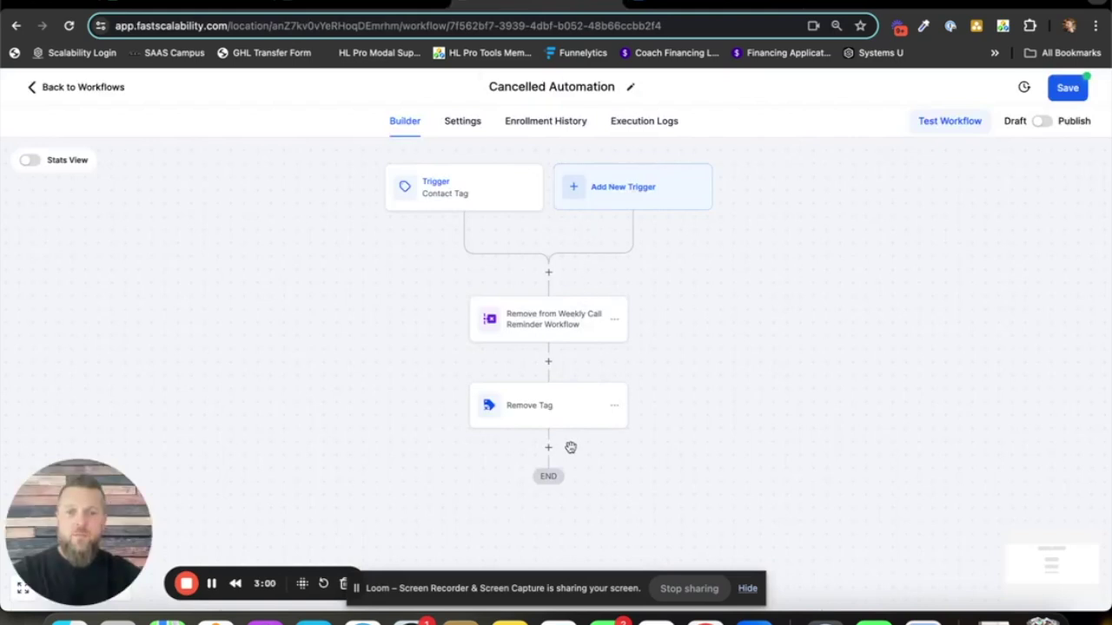
- Add a Send Email step below the Remove Tag step
{"action": "left_click_drag", "start_coordinate": [681, 393], "coordinate": [680, 377]}
{"action": "left_click", "coordinate": [548, 430]}
{"action": "scroll", "coordinate": [892, 358], "scroll_direction": "down", "scroll_amount": 7}
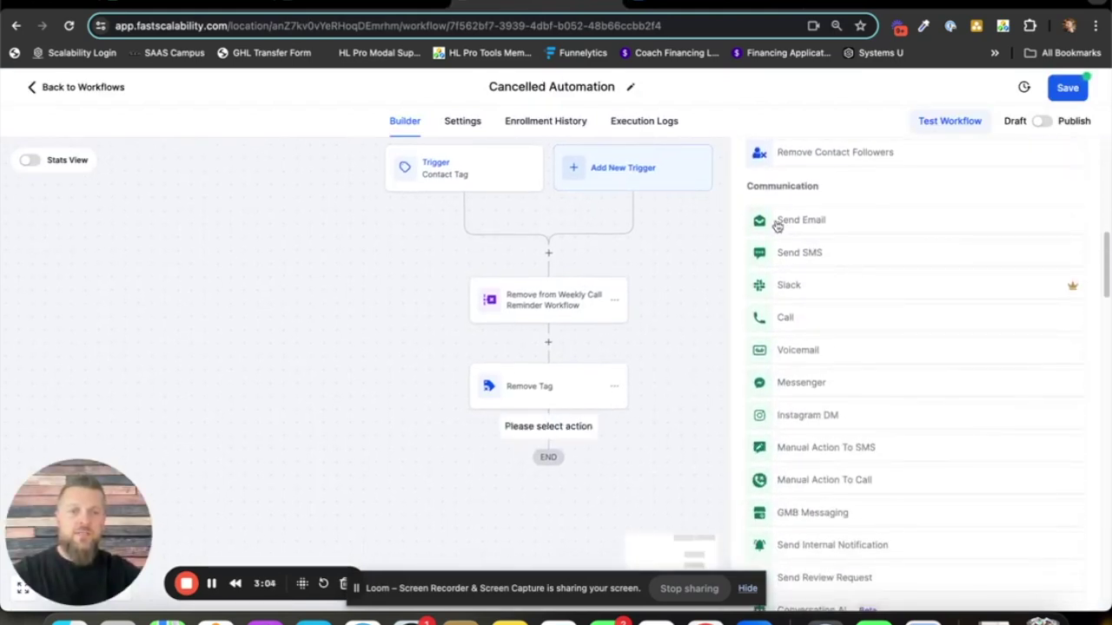
{"action": "left_click", "coordinate": [815, 220]}
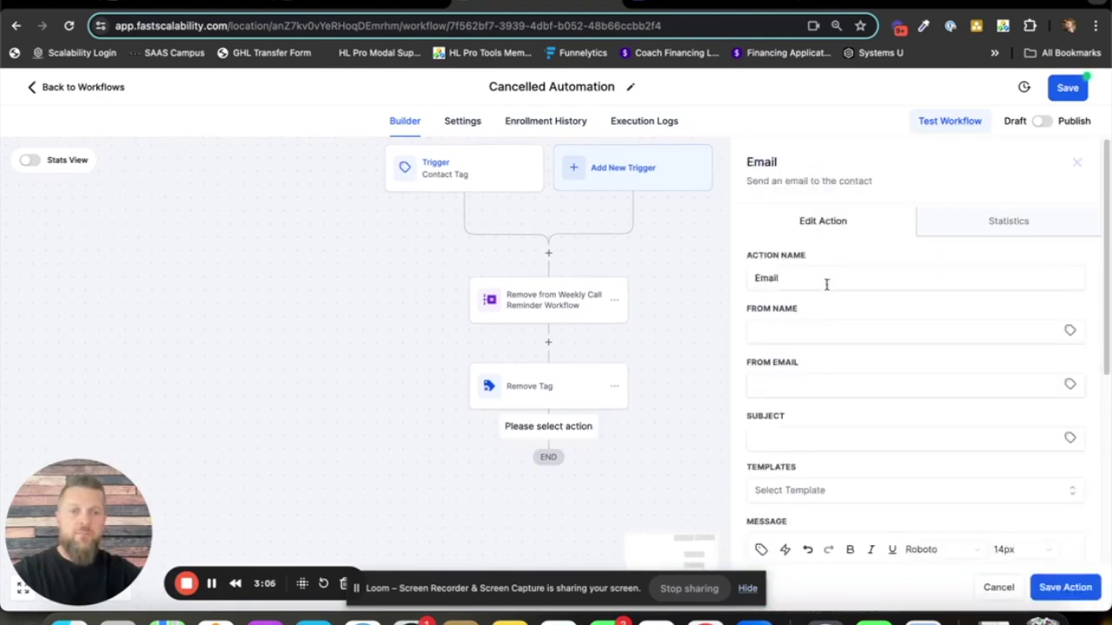
- Set From Name to {{location.name}} and From Email to {{location.email}} from account values
{"action": "left_click", "coordinate": [1070, 331]}
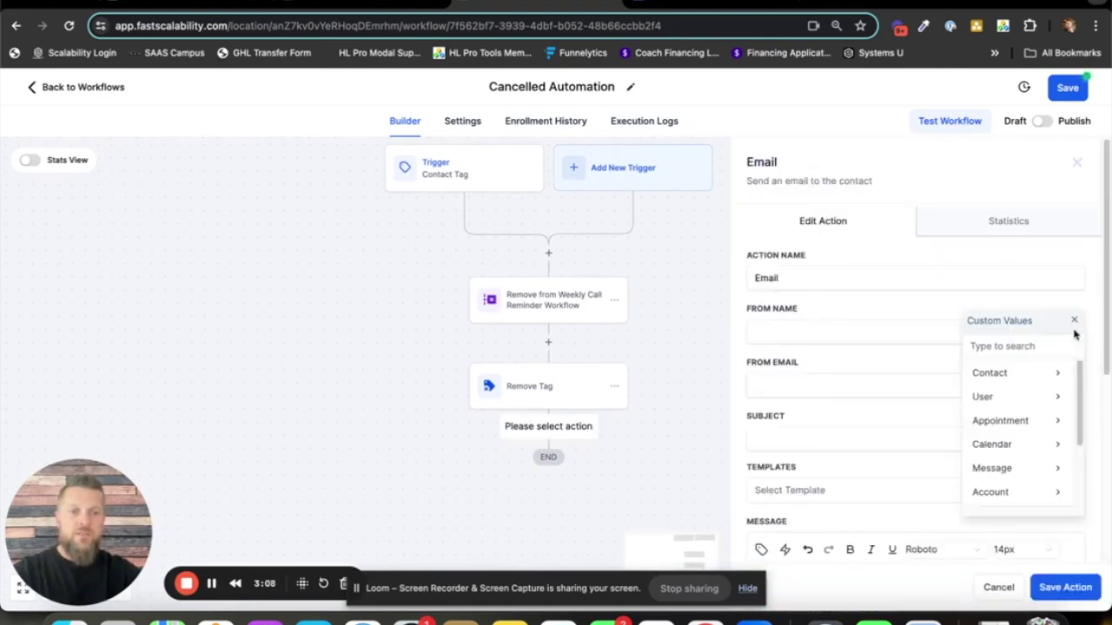
{"action": "left_click", "coordinate": [1020, 493]}
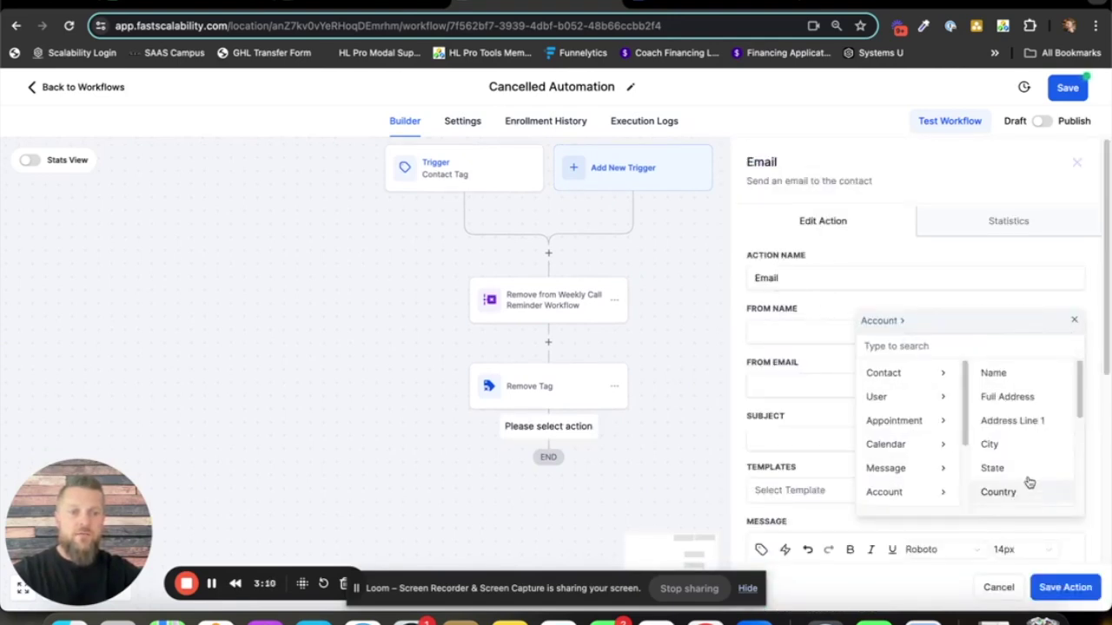
{"action": "left_click", "coordinate": [1025, 370]}
{"action": "left_click", "coordinate": [1069, 384]}
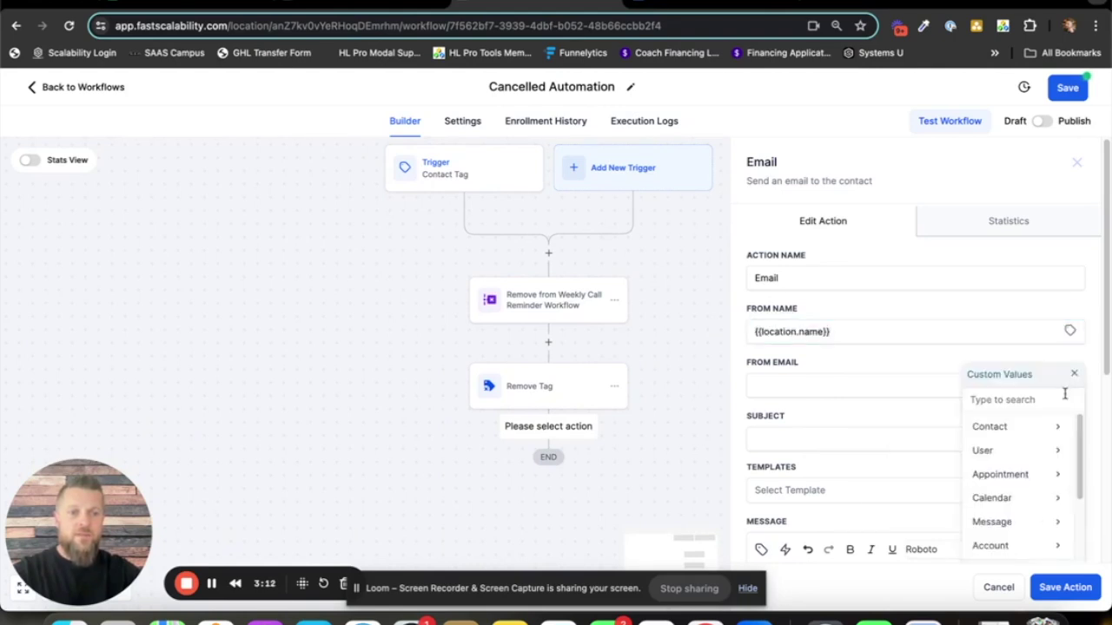
{"action": "scroll", "coordinate": [1014, 521], "scroll_direction": "down", "scroll_amount": 1}
{"action": "left_click", "coordinate": [1008, 511]}
{"action": "scroll", "coordinate": [1014, 512], "scroll_direction": "down", "scroll_amount": 3}
{"action": "scroll", "coordinate": [1014, 486], "scroll_direction": "down", "scroll_amount": 1}
{"action": "left_click", "coordinate": [1012, 449]}
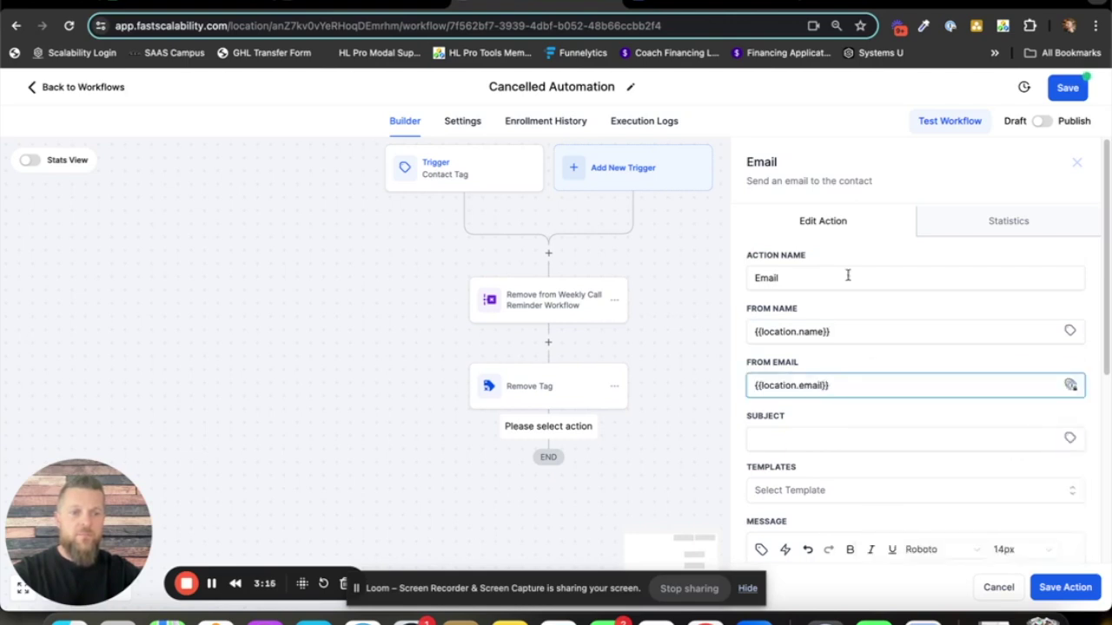
{"action": "scroll", "coordinate": [850, 277], "scroll_direction": "down", "scroll_amount": 1}
{"action": "scroll", "coordinate": [850, 280], "scroll_direction": "down", "scroll_amount": 1}
- Enter the email subject 'Cancellation Confirmed!'
{"action": "left_click", "coordinate": [832, 396]}
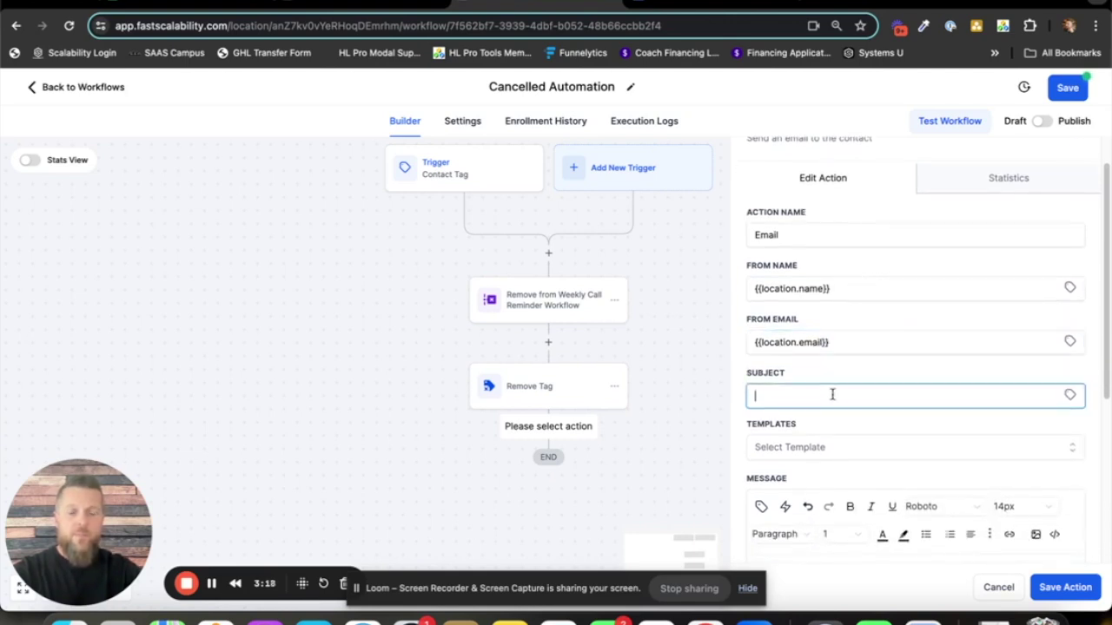
{"action": "type", "text": "C"}
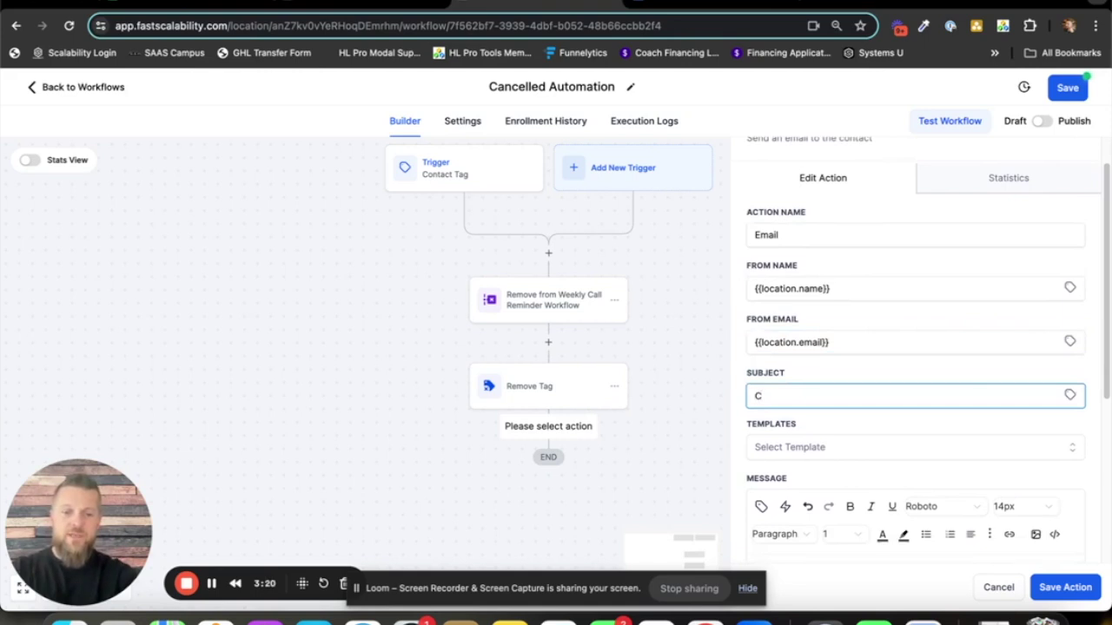
{"action": "type", "text": "ancellation "}
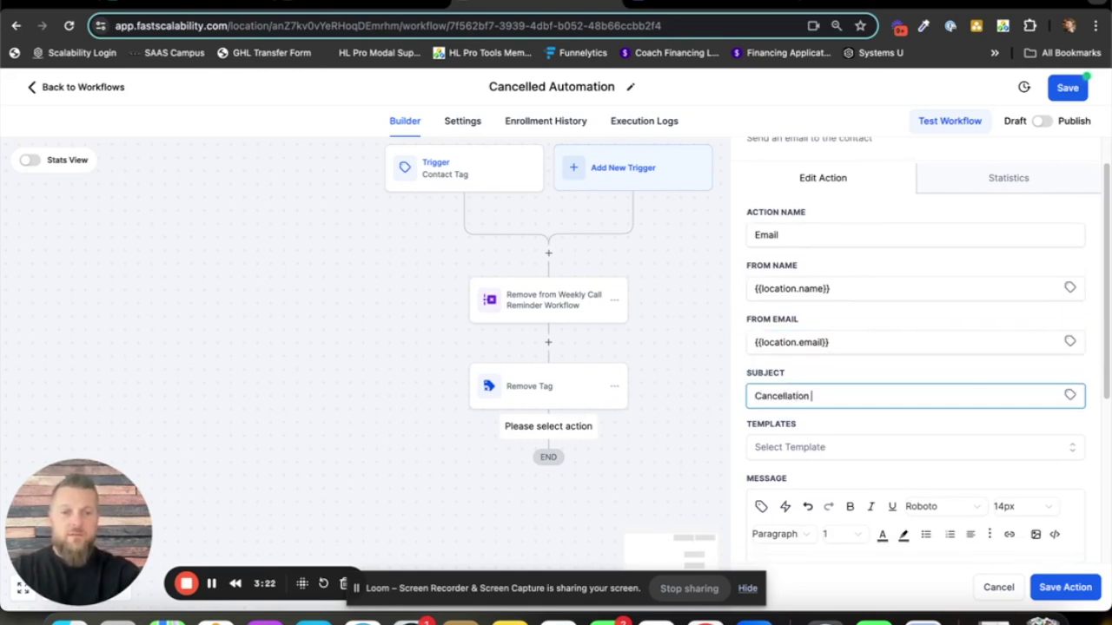
{"action": "type", "text": "Confirmed!"}
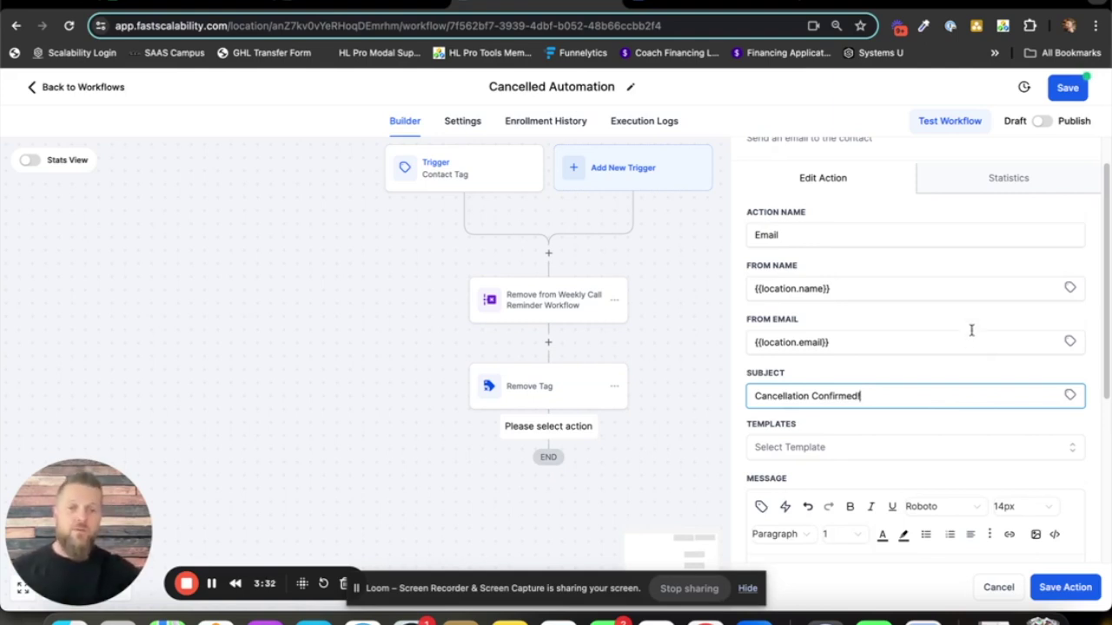
{"action": "scroll", "coordinate": [956, 326], "scroll_direction": "down", "scroll_amount": 3}
{"action": "scroll", "coordinate": [873, 475], "scroll_direction": "down", "scroll_amount": 1}
- Start the message with 'Hey {{contact.first_name}},' and save the Email step
{"action": "left_click", "coordinate": [838, 404]}
{"action": "type", "text": "Hey"}
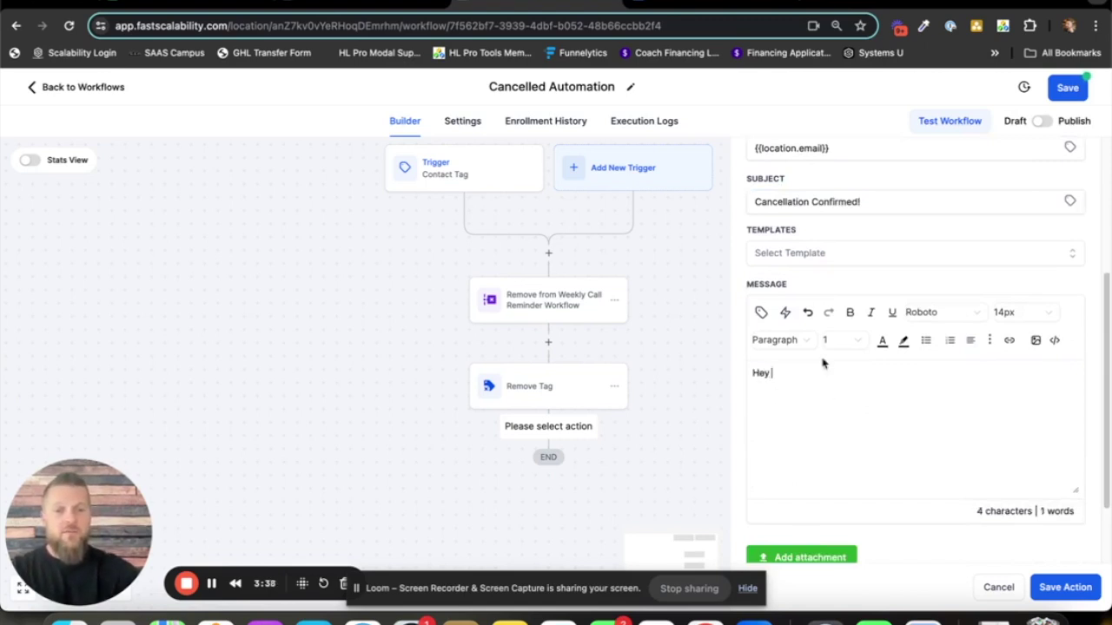
{"action": "left_click", "coordinate": [761, 312]}
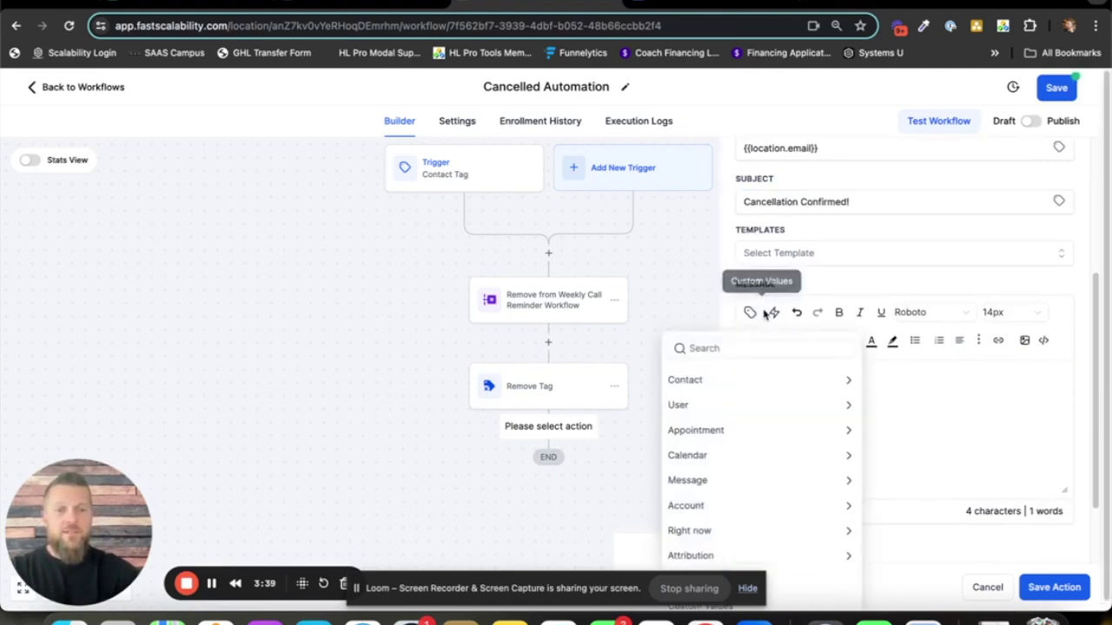
{"action": "left_click", "coordinate": [743, 382]}
{"action": "left_click", "coordinate": [735, 425]}
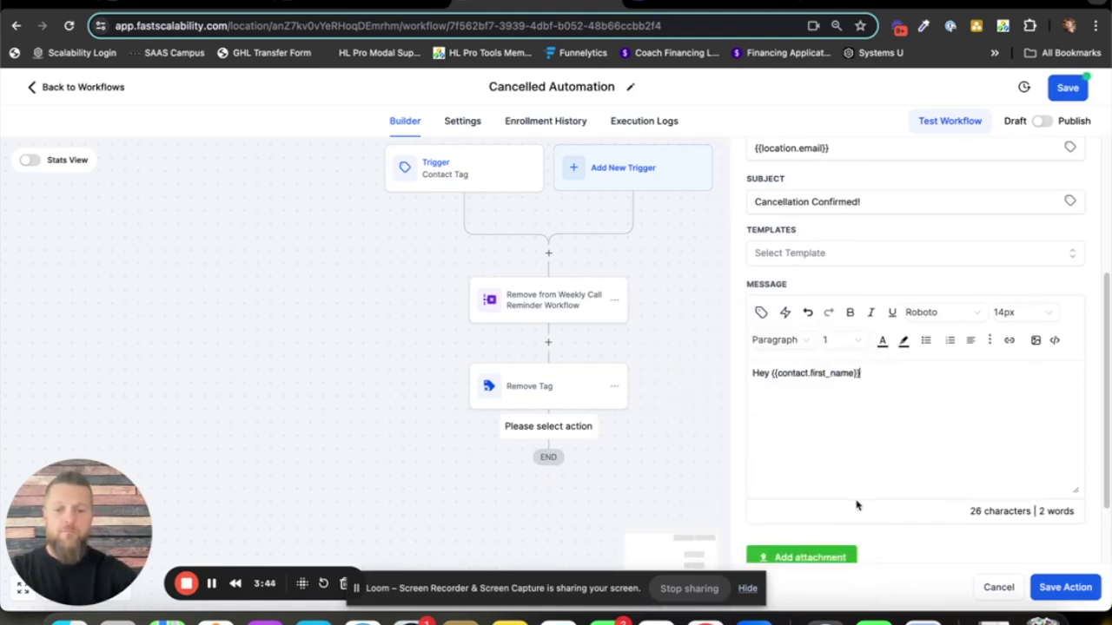
{"action": "type", "text": ","}
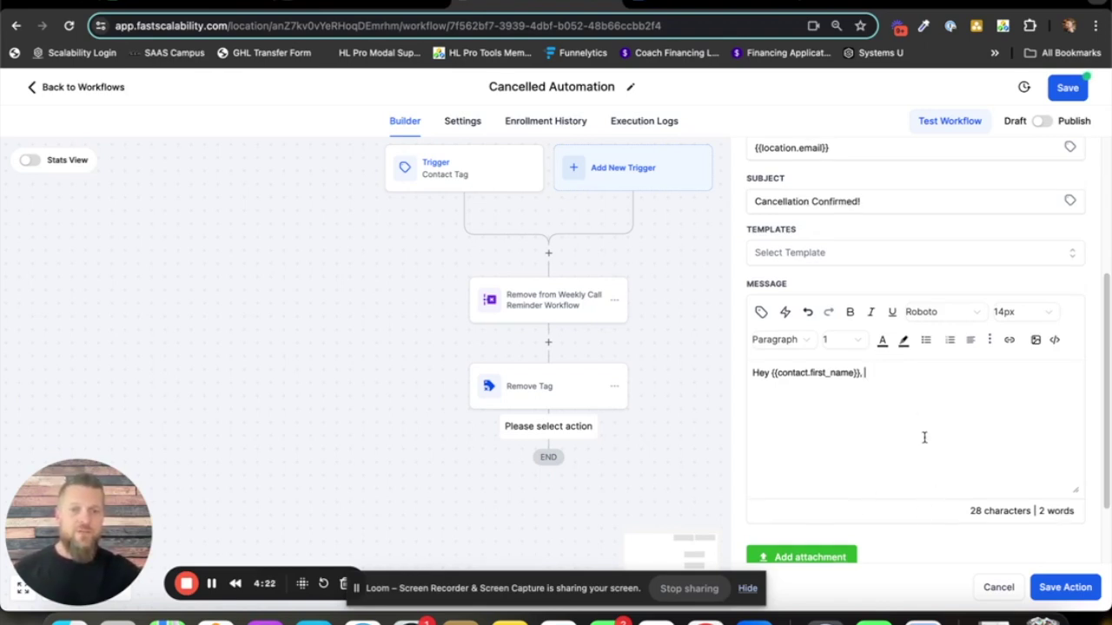
{"action": "scroll", "coordinate": [929, 448], "scroll_direction": "down", "scroll_amount": 1}
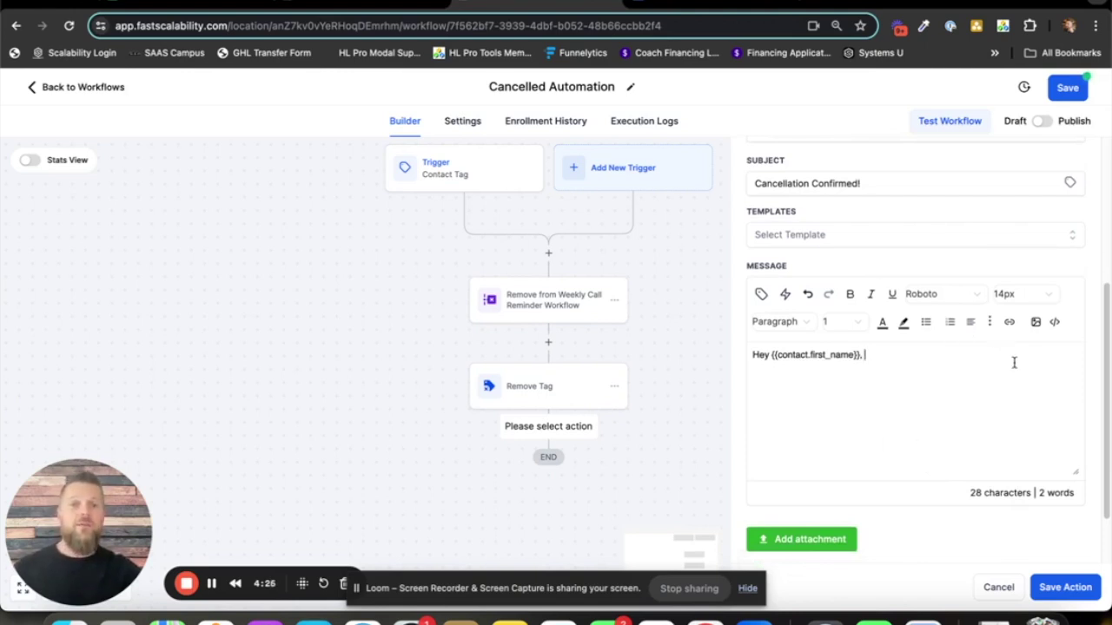
{"action": "left_click", "coordinate": [1067, 588]}
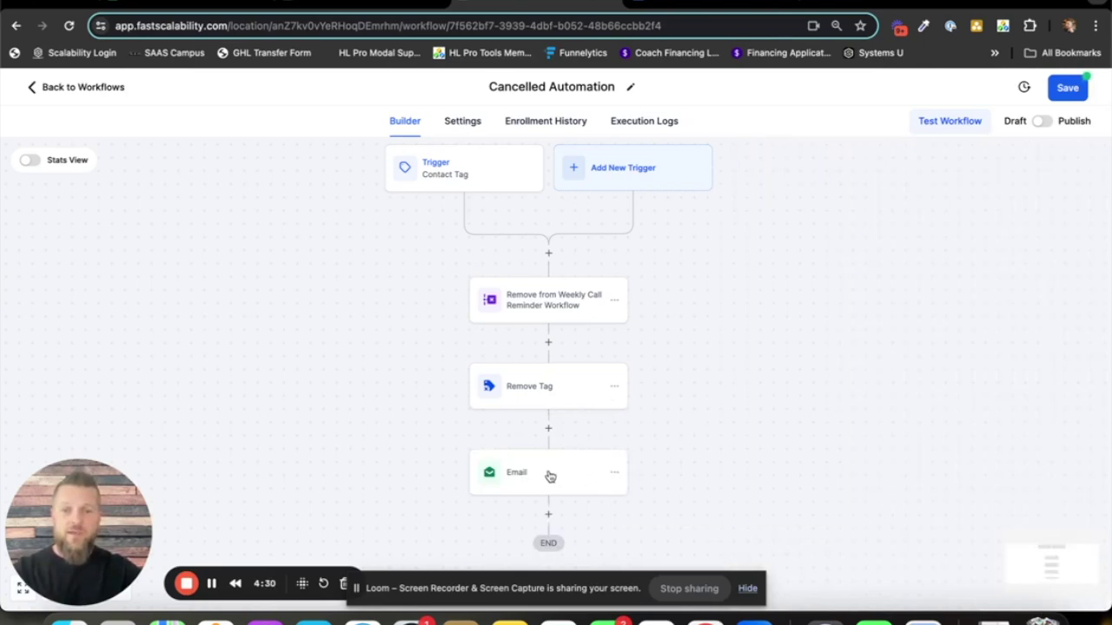
- Rename the Email step to 'Email to Client', save it, and review the Google Docs checklist
{"action": "left_click", "coordinate": [549, 476]}
{"action": "left_click", "coordinate": [781, 285]}
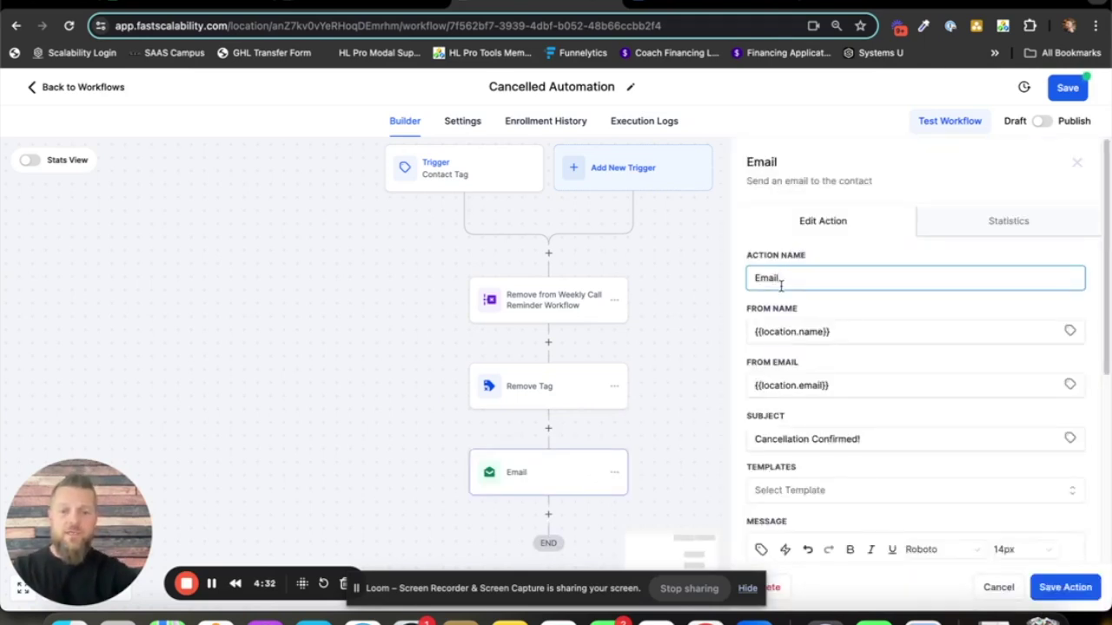
{"action": "type", "text": "to Clinet"}
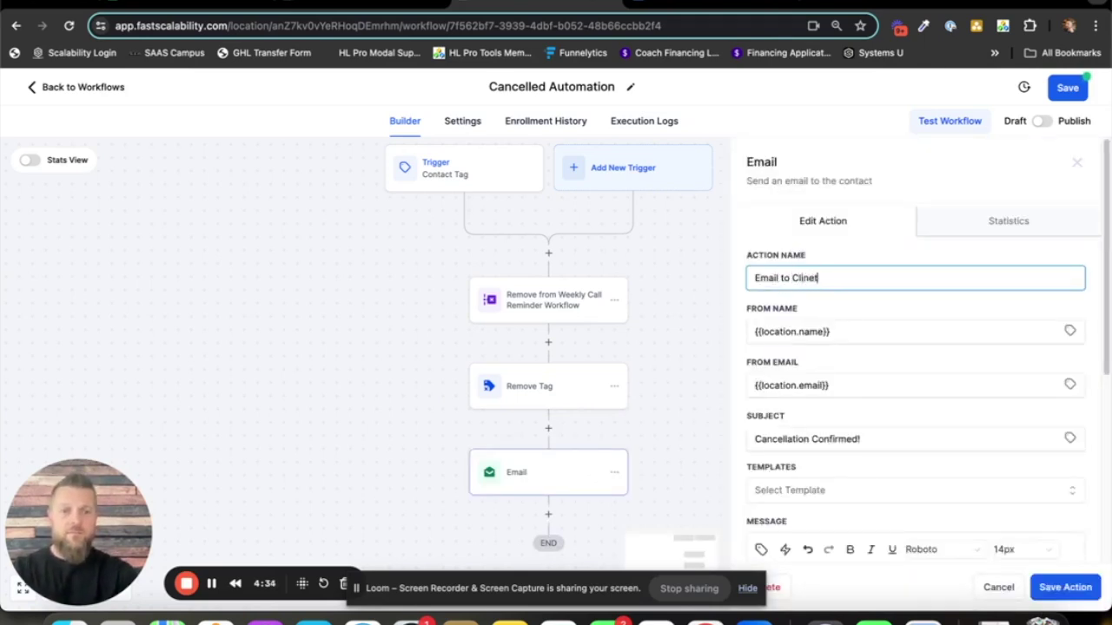
{"action": "key", "text": "BackSpace"}
{"action": "key", "text": "BackSpace"}
{"action": "key", "text": "BackSpace"}
{"action": "type", "text": "ent"}
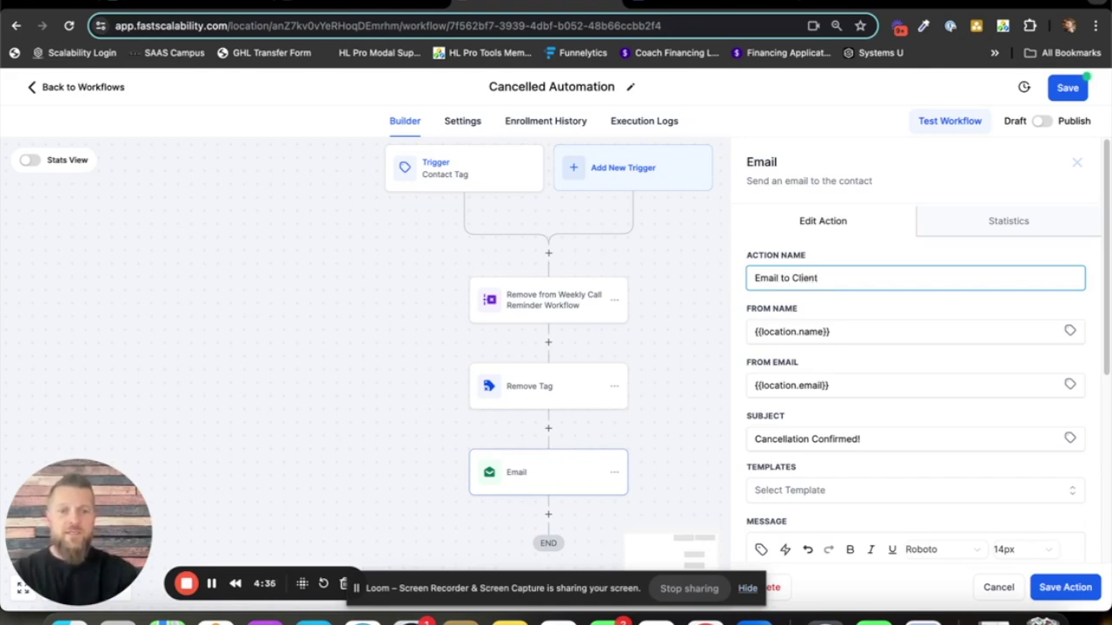
{"action": "left_click", "coordinate": [1064, 587]}
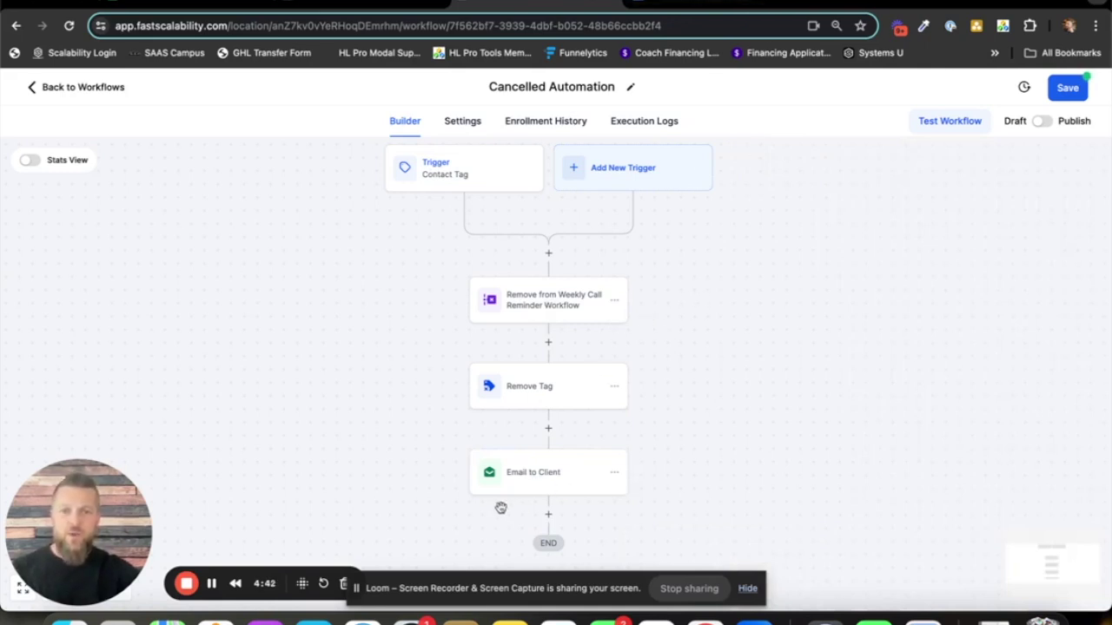
{"action": "left_click_drag", "start_coordinate": [663, 455], "coordinate": [653, 365]}
{"action": "left_click", "coordinate": [700, 2]}
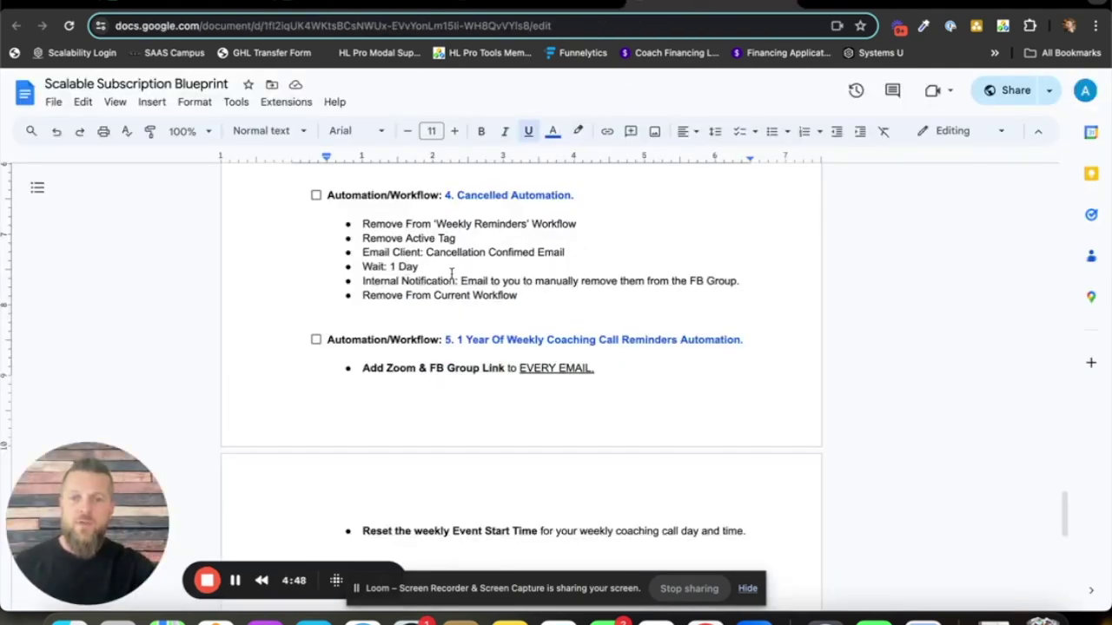
{"action": "left_click", "coordinate": [538, 3]}
- Add a Wait step named 'Wait 1 Day' with a delay of 1 day after Email to Client
{"action": "left_click", "coordinate": [537, 422]}
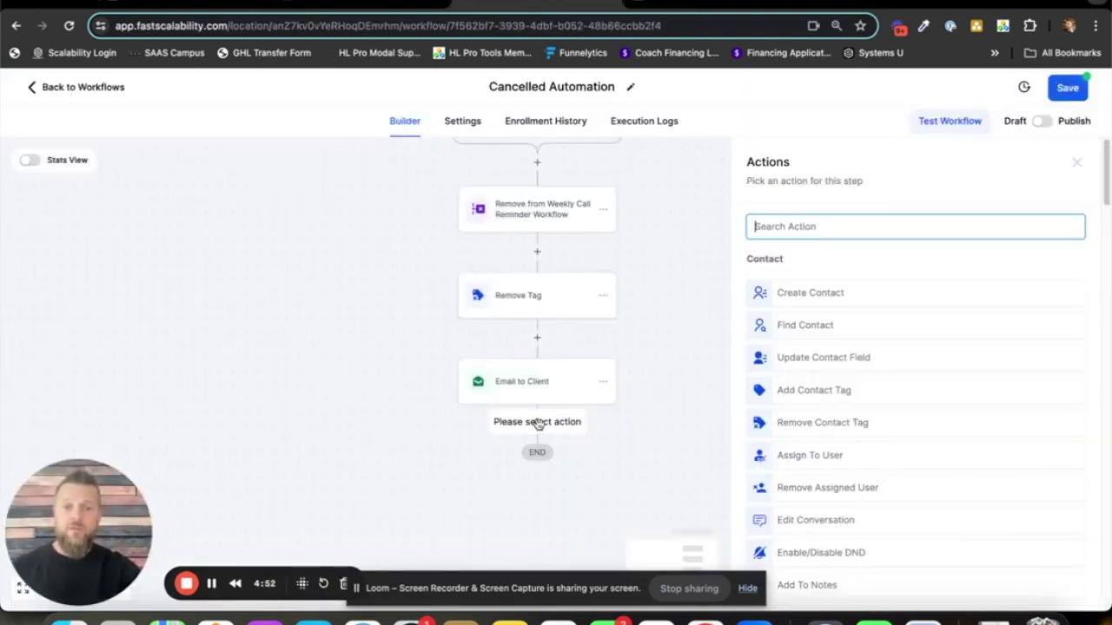
{"action": "type", "text": "wa"}
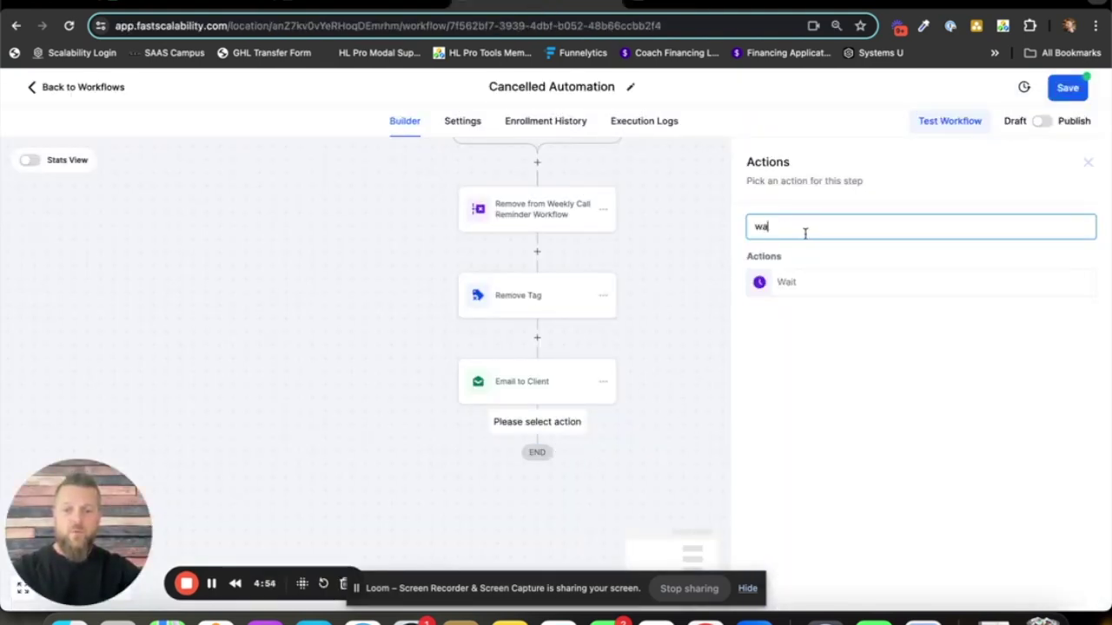
{"action": "left_click", "coordinate": [799, 287]}
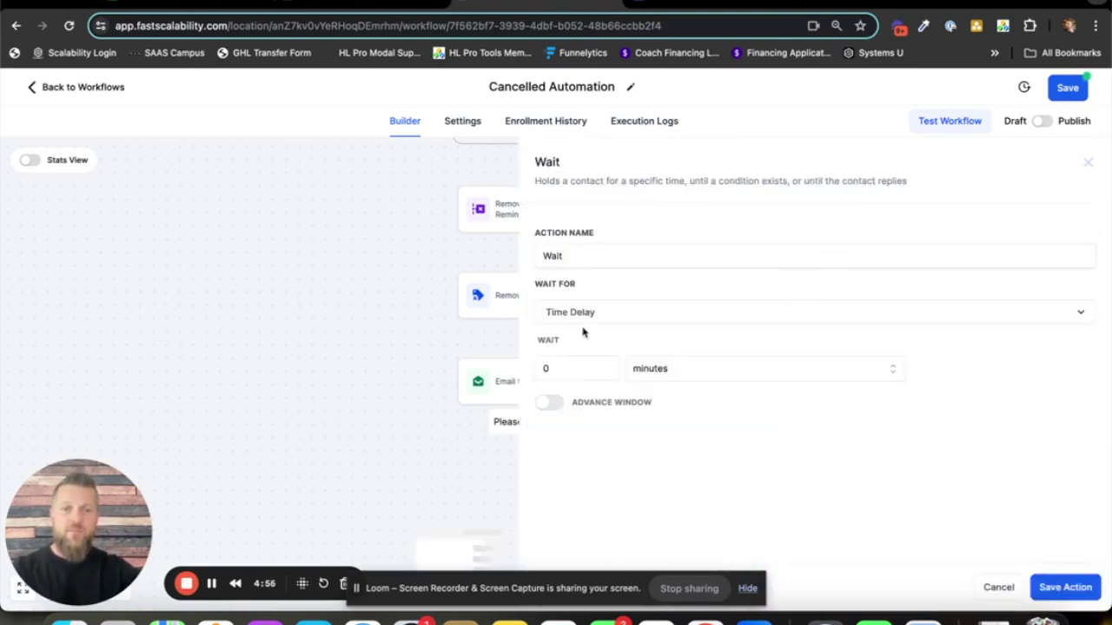
{"action": "left_click", "coordinate": [595, 256]}
{"action": "type", "text": "1"}
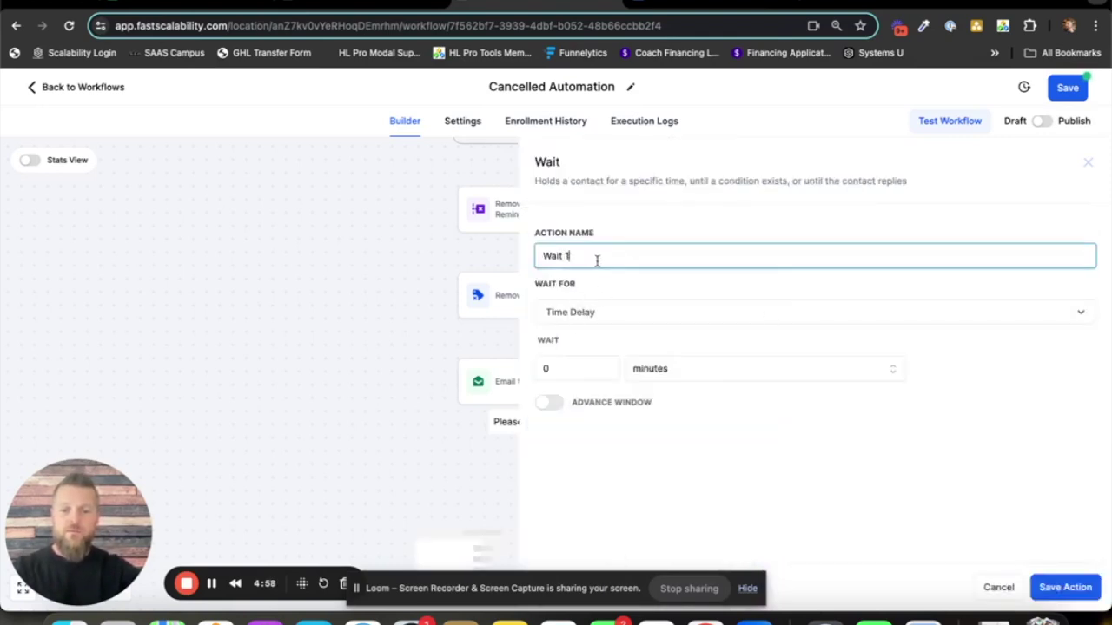
{"action": "type", "text": " Day"}
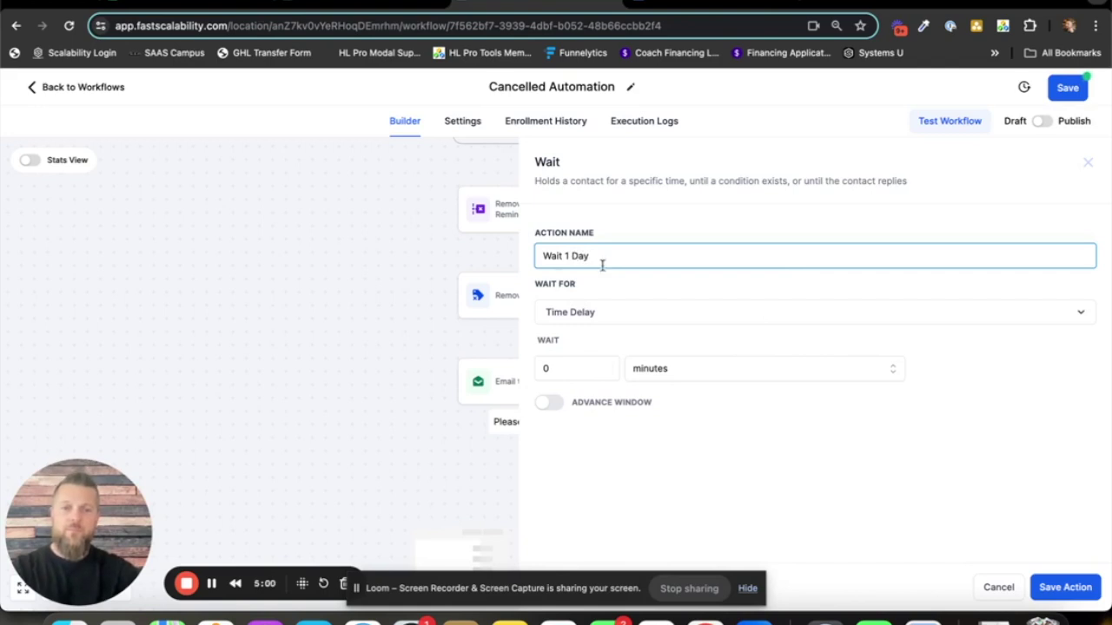
{"action": "left_click", "coordinate": [608, 368]}
{"action": "type", "text": "1"}
{"action": "left_click", "coordinate": [682, 375]}
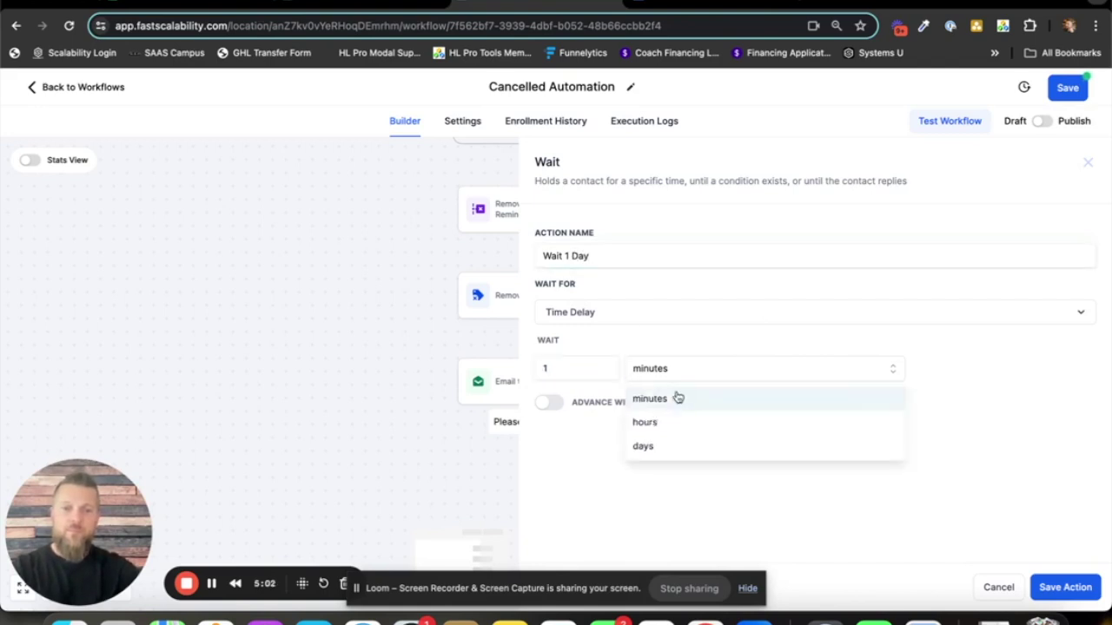
{"action": "left_click", "coordinate": [662, 449]}
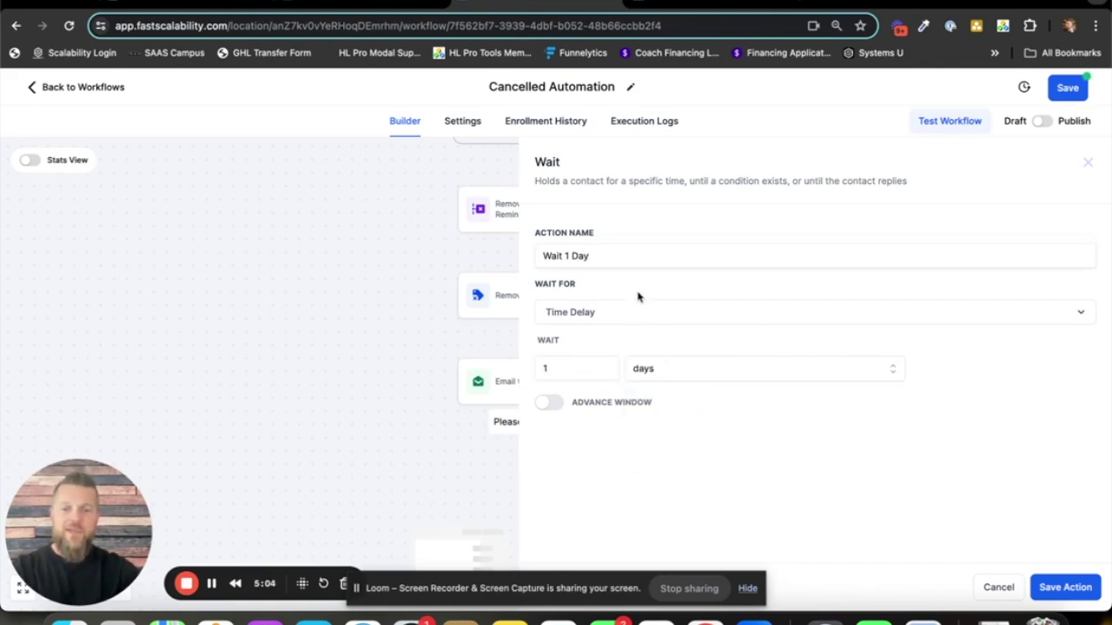
{"action": "left_click", "coordinate": [1051, 590]}
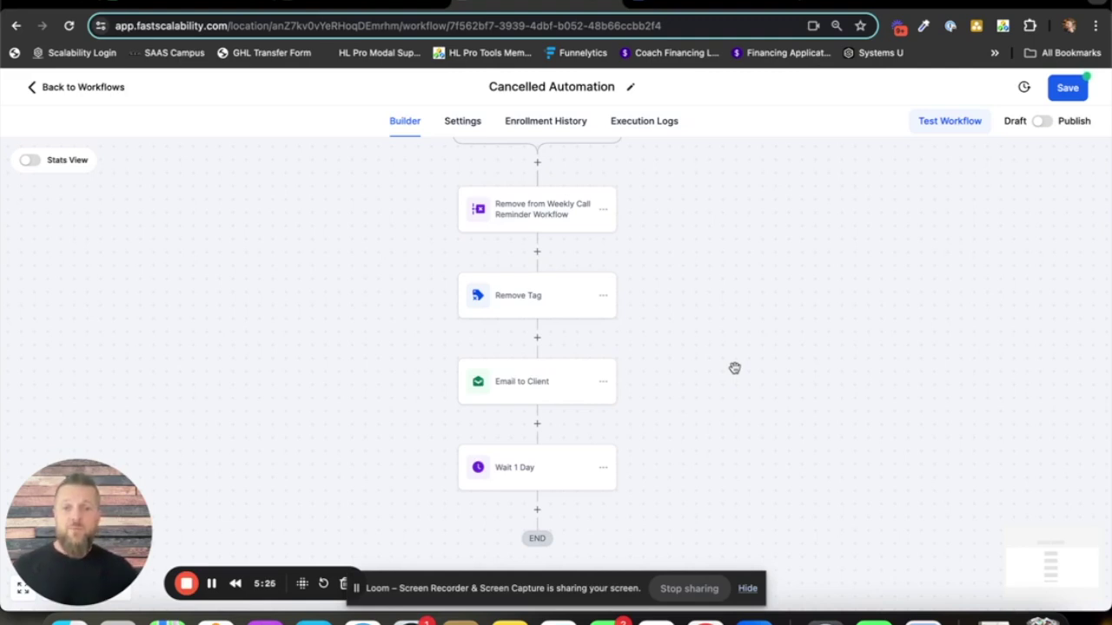
{"action": "left_click_drag", "start_coordinate": [735, 399], "coordinate": [745, 365]}
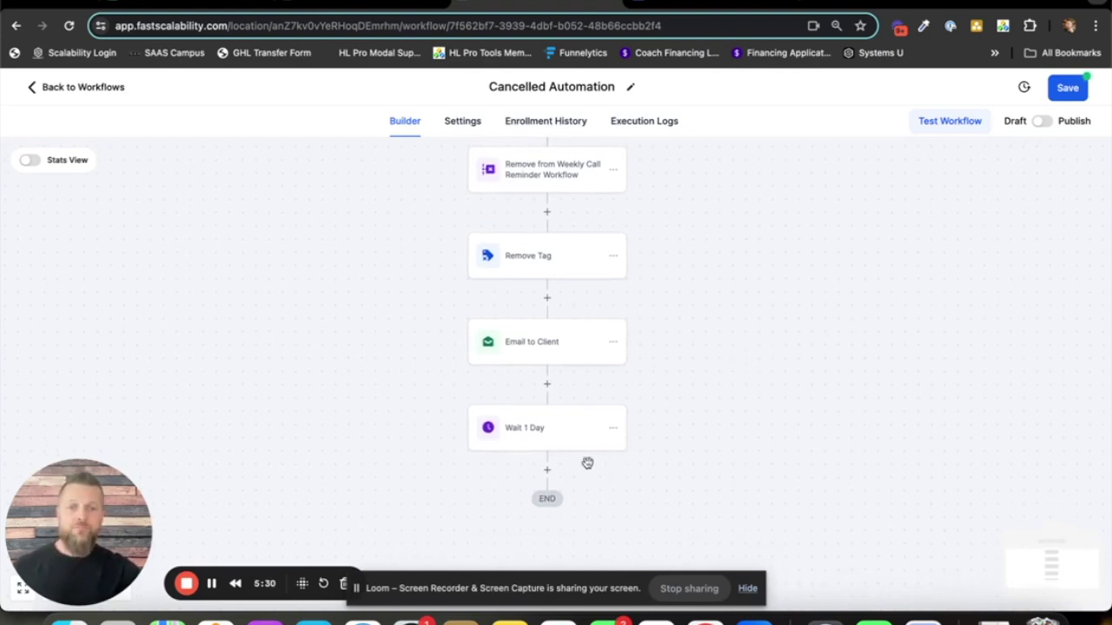
- Add a Send Internal Notification step sending an SMS to a particular team member
{"action": "left_click", "coordinate": [548, 472]}
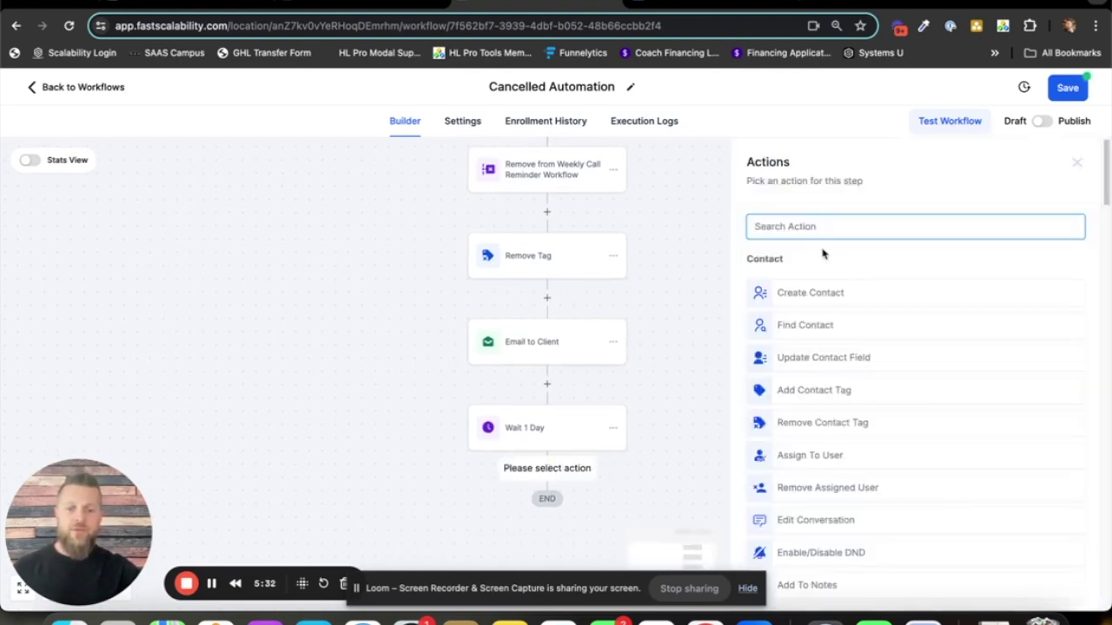
{"action": "type", "text": "interna"}
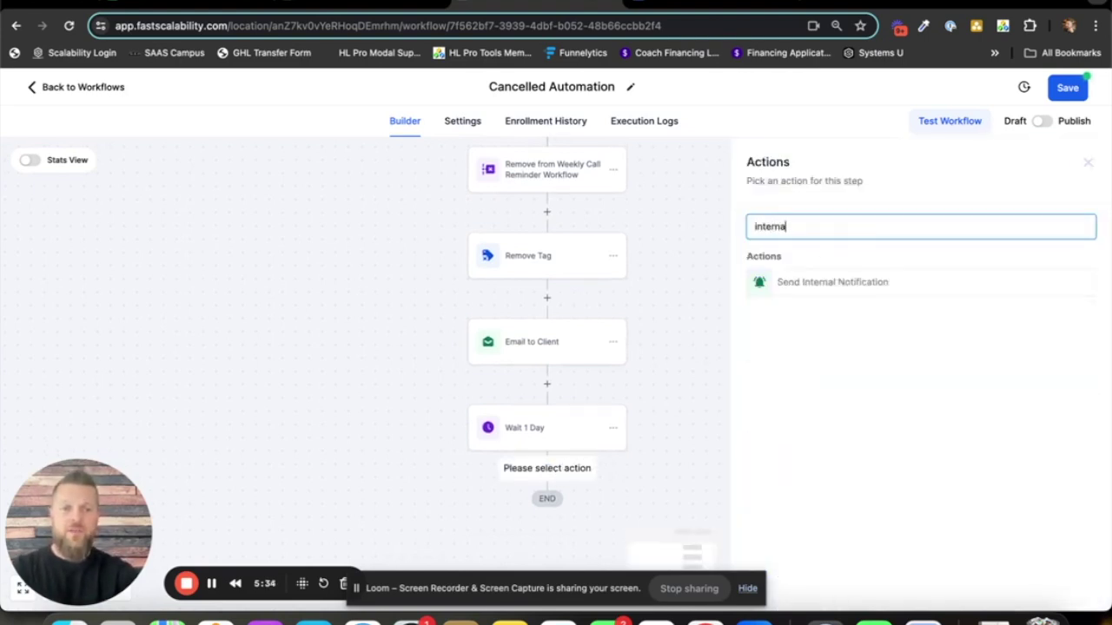
{"action": "left_click", "coordinate": [849, 283]}
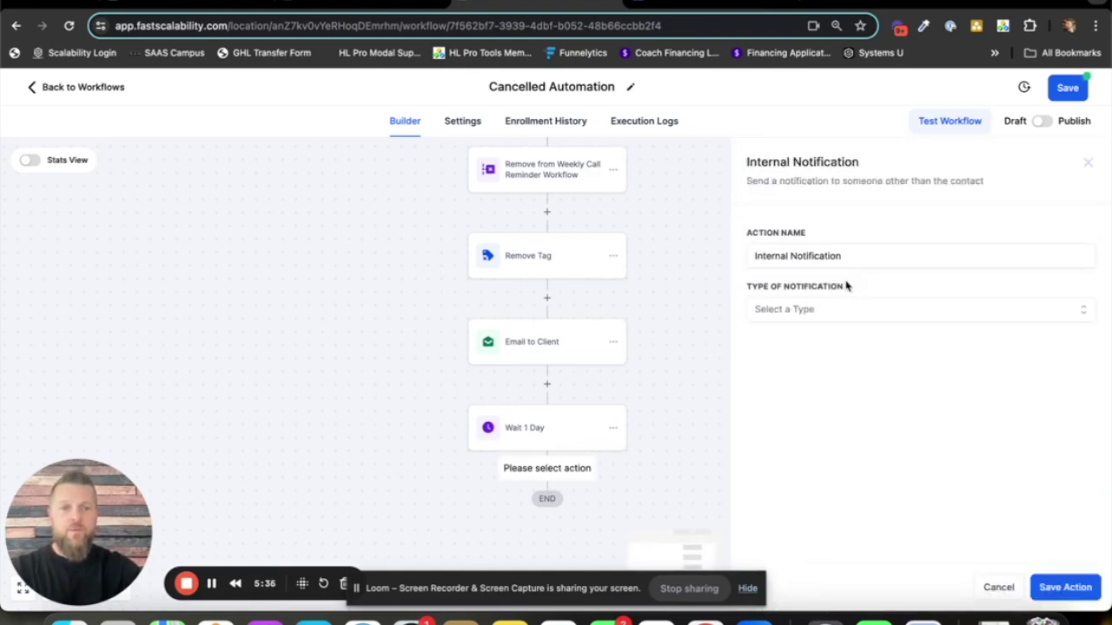
{"action": "left_click", "coordinate": [828, 309]}
{"action": "left_click", "coordinate": [776, 387]}
{"action": "scroll", "coordinate": [865, 308], "scroll_direction": "down", "scroll_amount": 1}
{"action": "scroll", "coordinate": [865, 306], "scroll_direction": "down", "scroll_amount": 1}
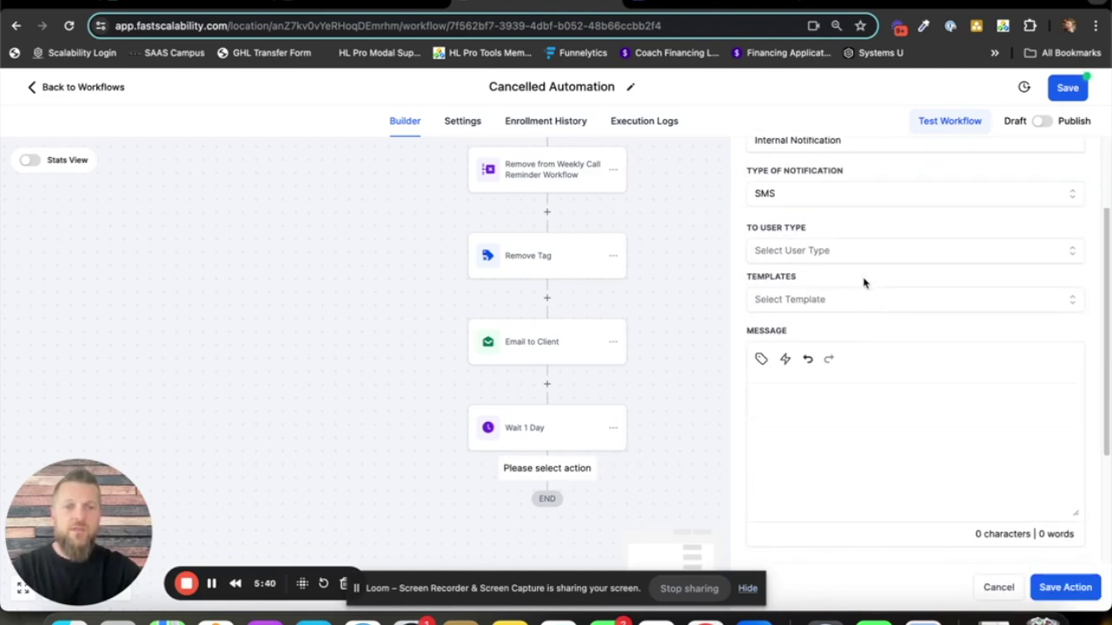
{"action": "scroll", "coordinate": [863, 281], "scroll_direction": "up", "scroll_amount": 1}
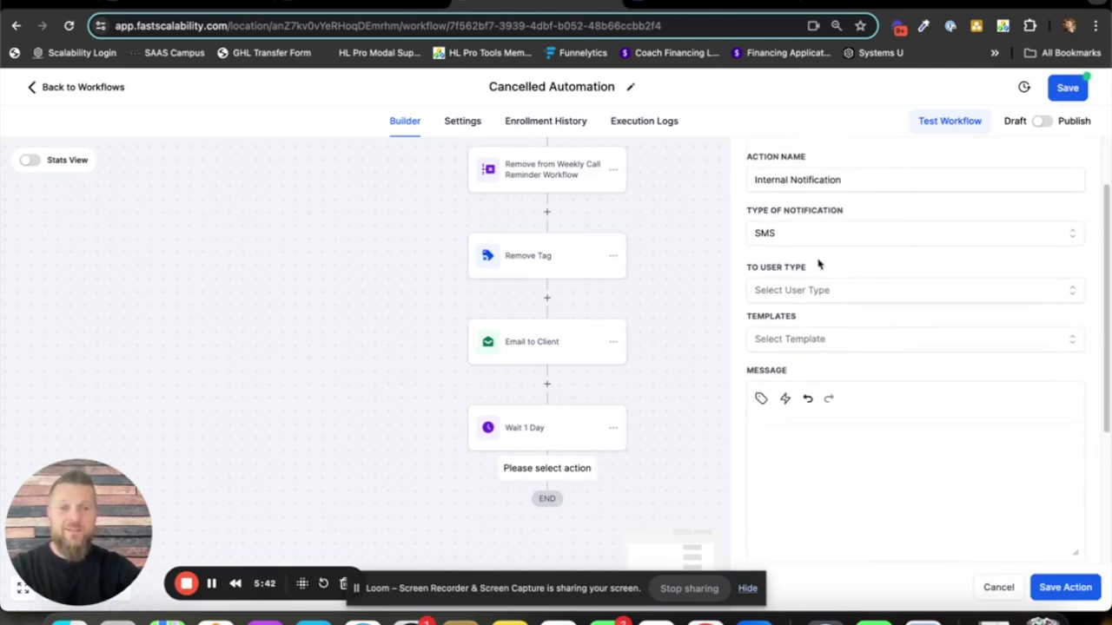
{"action": "left_click", "coordinate": [813, 298]}
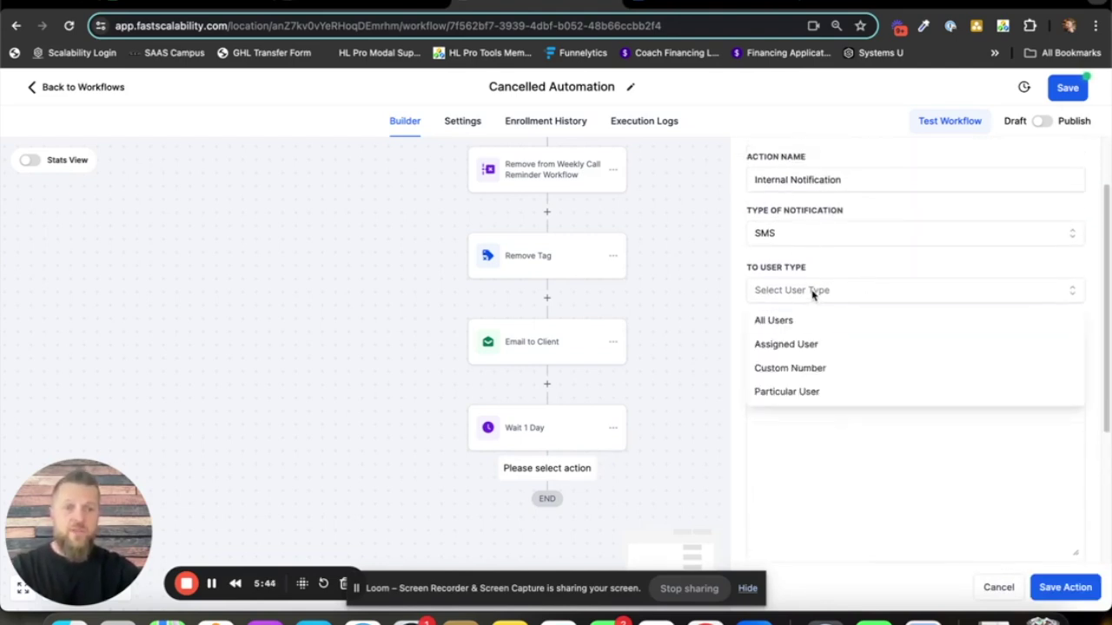
{"action": "left_click", "coordinate": [809, 391]}
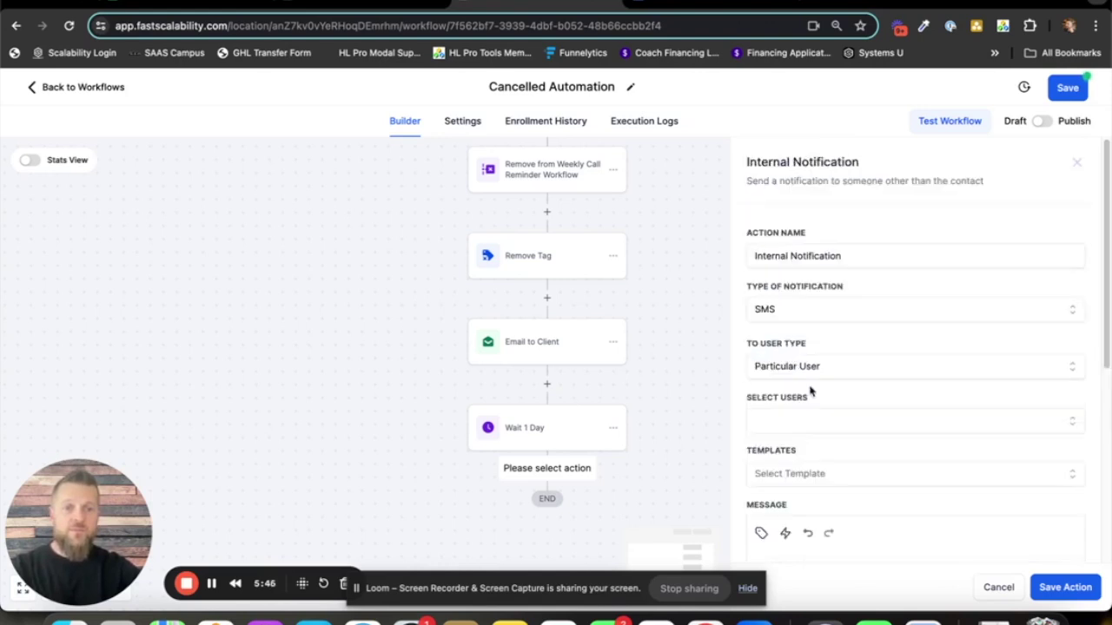
{"action": "left_click", "coordinate": [811, 424]}
{"action": "left_click", "coordinate": [814, 480]}
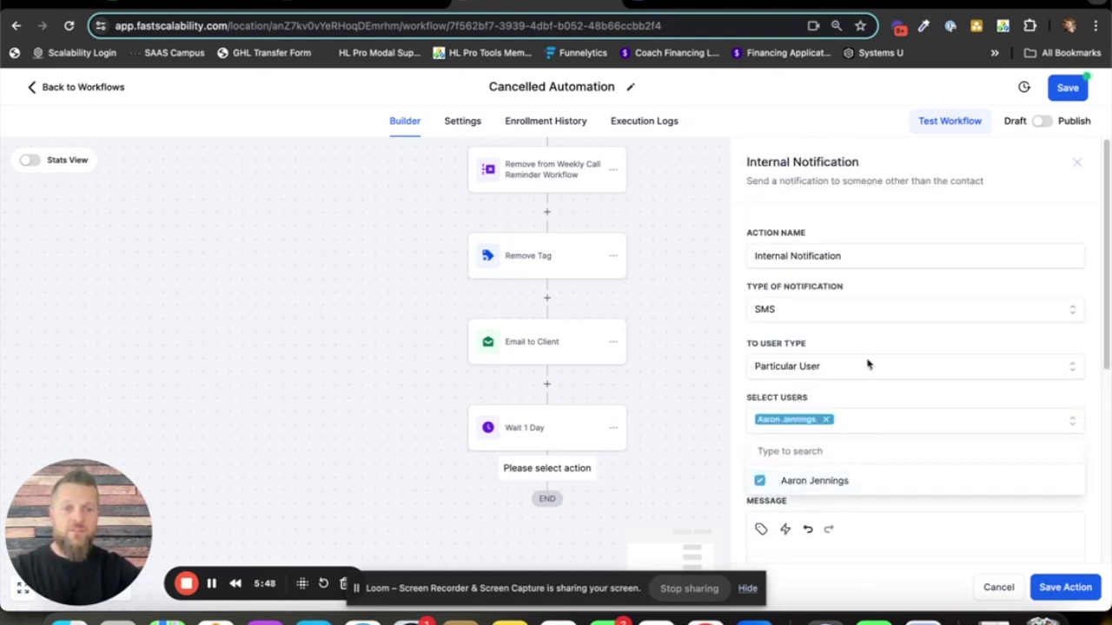
- Write the SMS reminding the team member to remove {{contact.name}} from the Facebook Group
{"action": "scroll", "coordinate": [860, 425], "scroll_direction": "down", "scroll_amount": 2}
{"action": "left_click", "coordinate": [834, 403]}
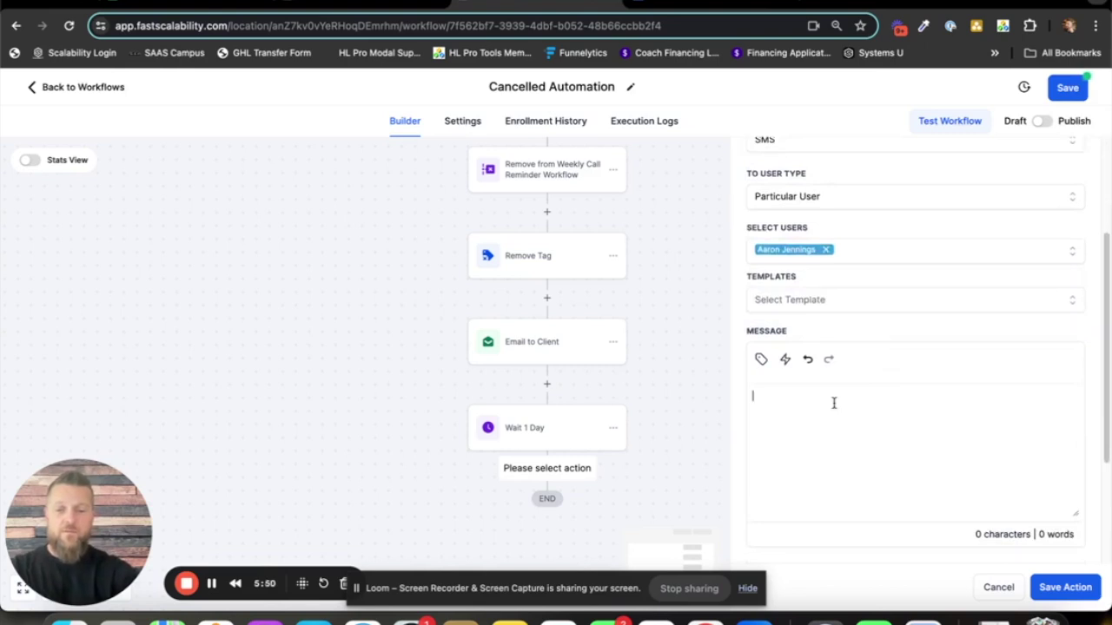
{"action": "type", "text": "Hey Aaron, just a remi"}
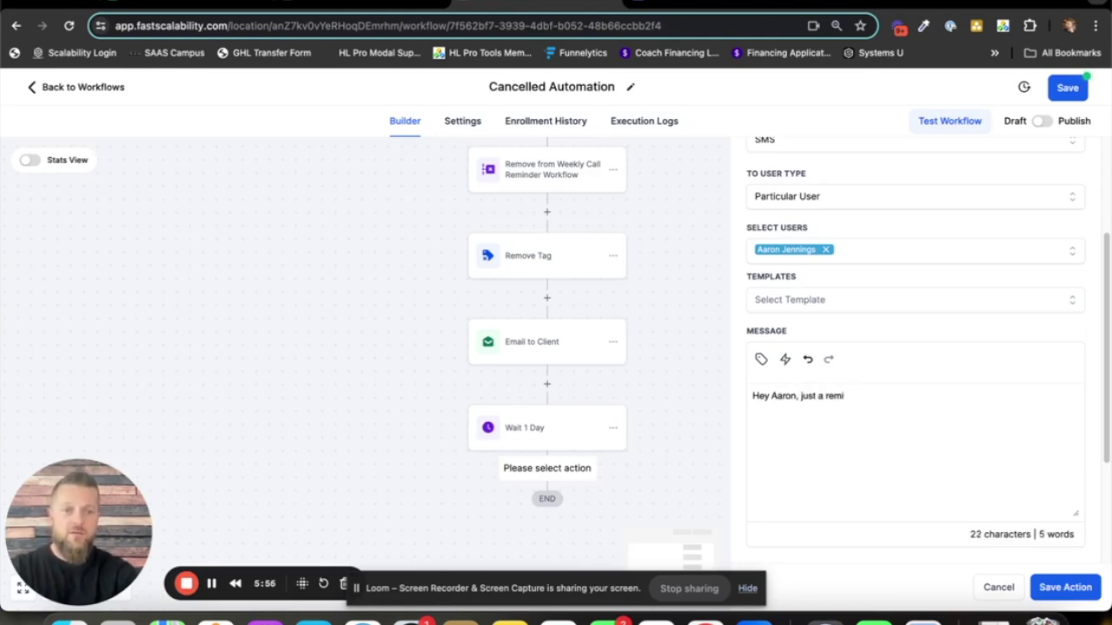
{"action": "type", "text": "nder to manually re;m"}
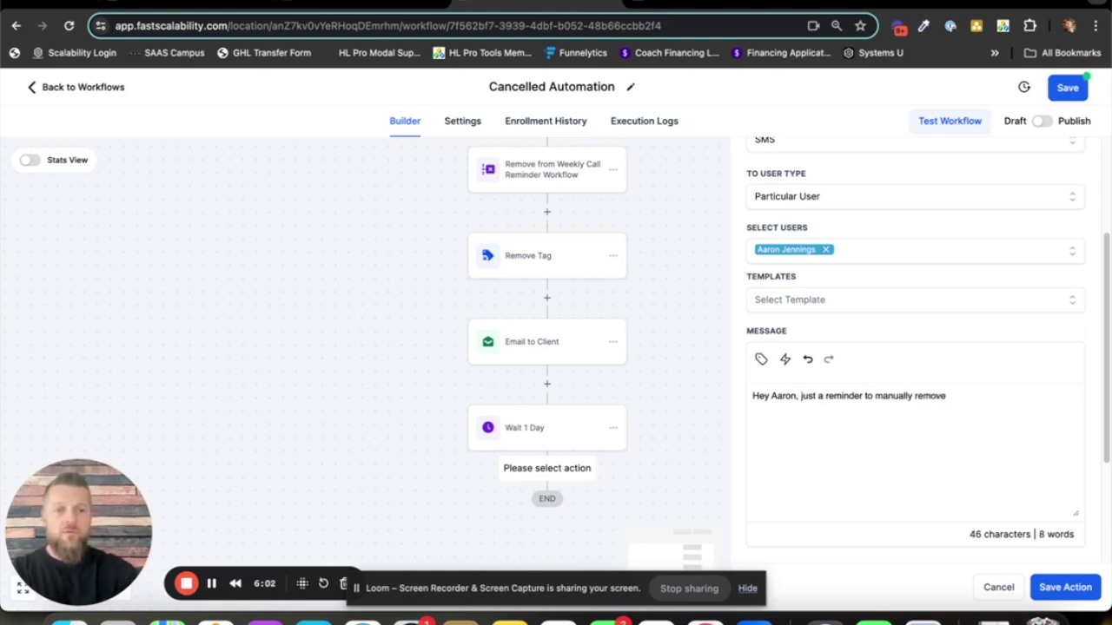
{"action": "type", "text": "ove"}
{"action": "left_click", "coordinate": [761, 359]}
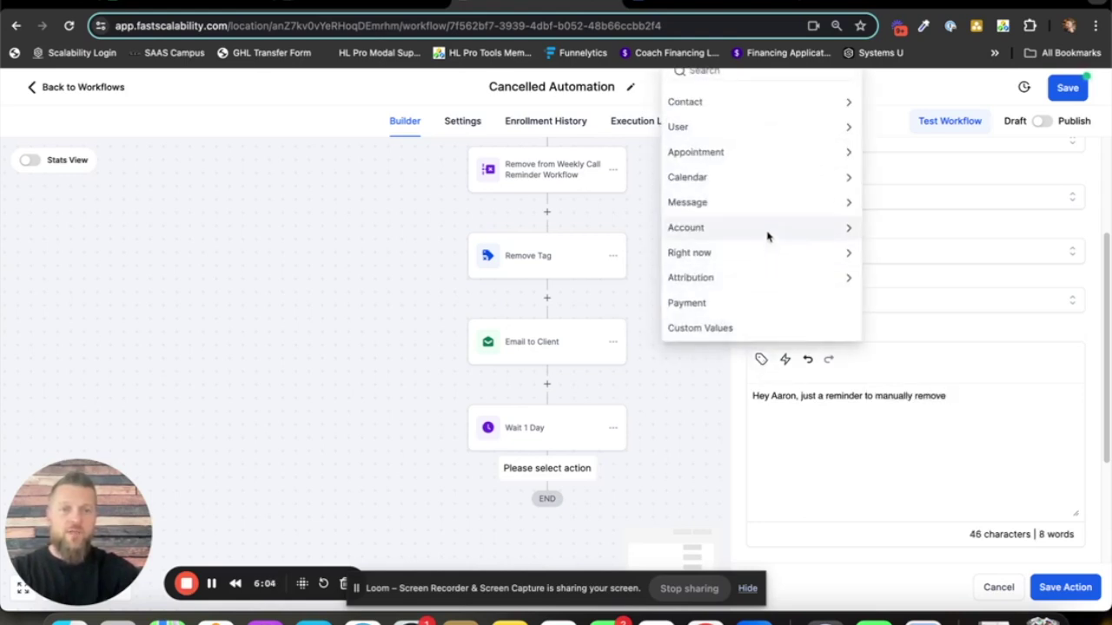
{"action": "left_click", "coordinate": [744, 106]}
{"action": "left_click", "coordinate": [734, 95]}
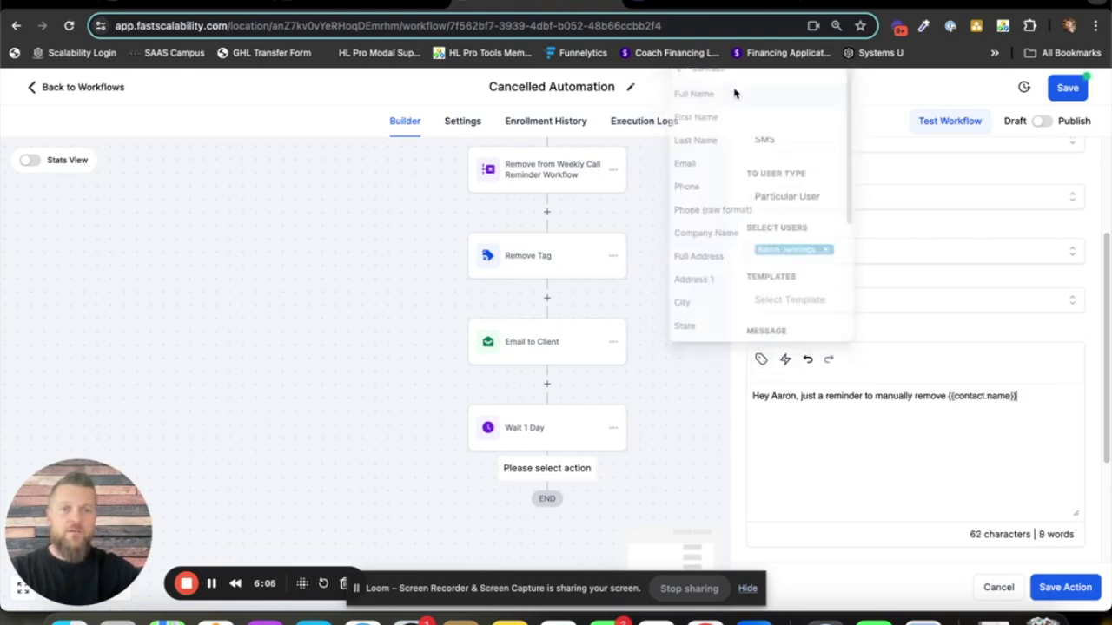
{"action": "type", "text": "fr"}
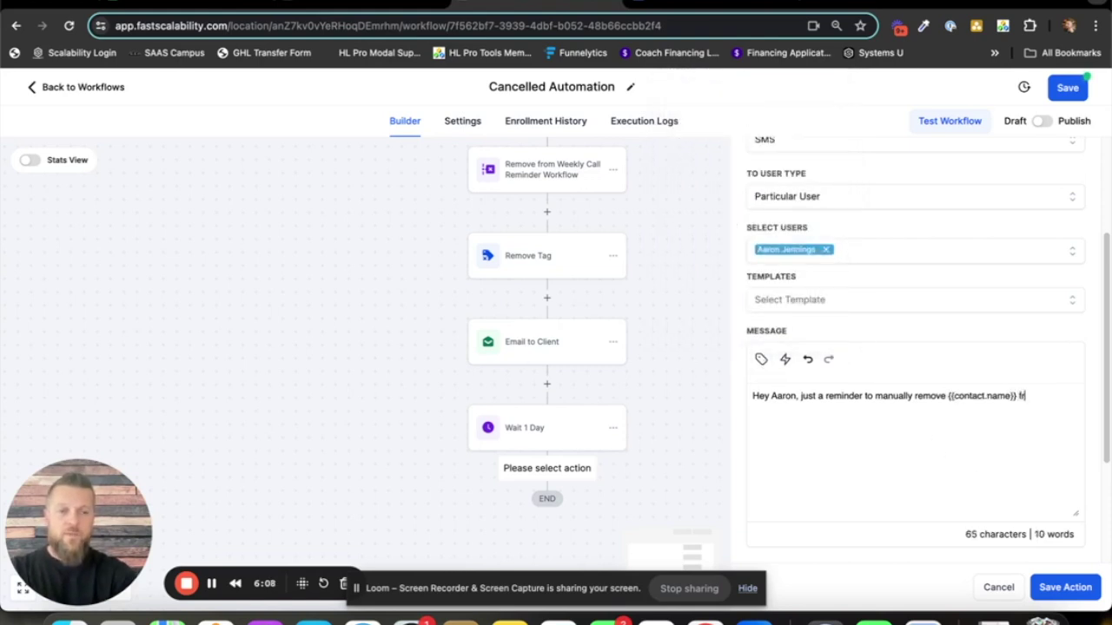
{"action": "type", "text": "om the Facebook Group."}
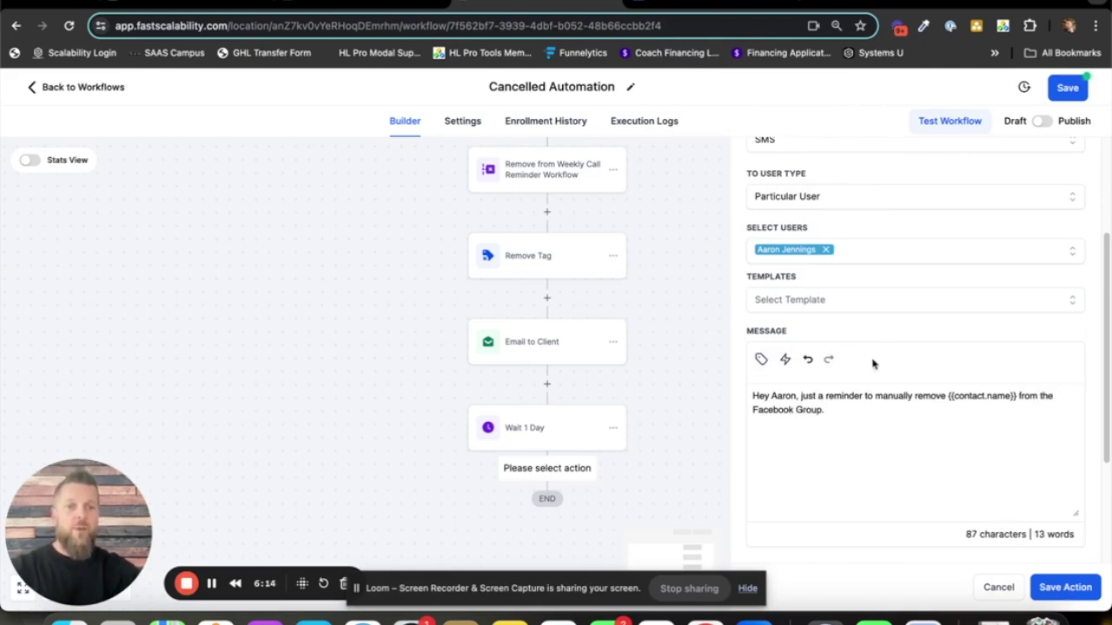
- Rename the step 'Text to' the team member and save it
{"action": "scroll", "coordinate": [903, 293], "scroll_direction": "up", "scroll_amount": 3}
{"action": "left_click", "coordinate": [851, 237]}
{"action": "double_click", "coordinate": [851, 180]}
{"action": "triple_click", "coordinate": [821, 180]}
{"action": "type", "text": "Te"}
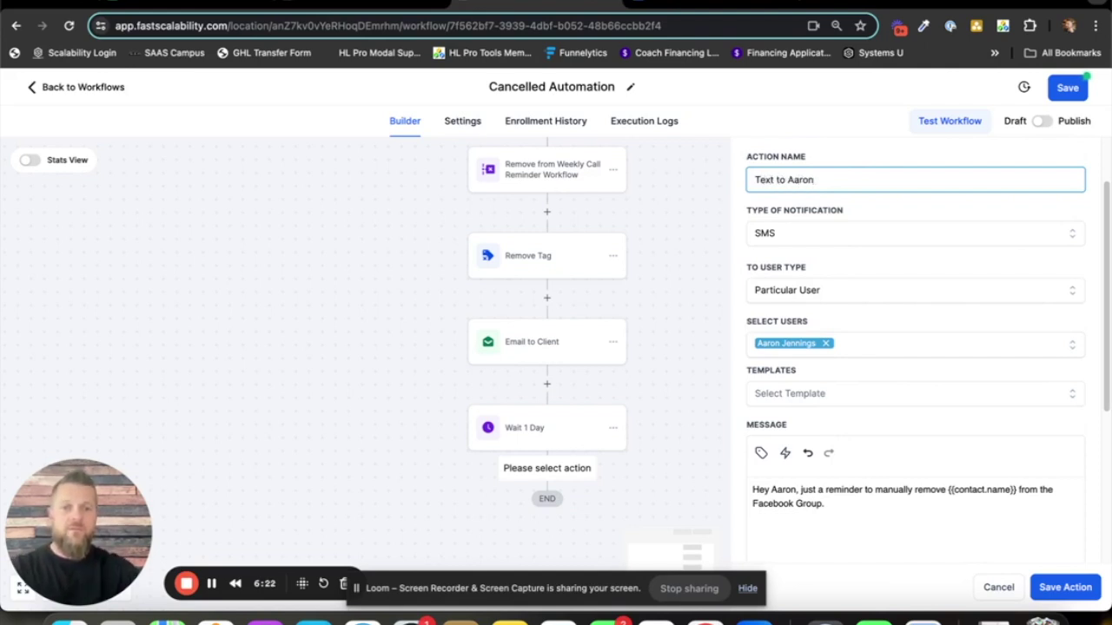
{"action": "type", "text": "xt to Aaron"}
{"action": "left_click", "coordinate": [1075, 593]}
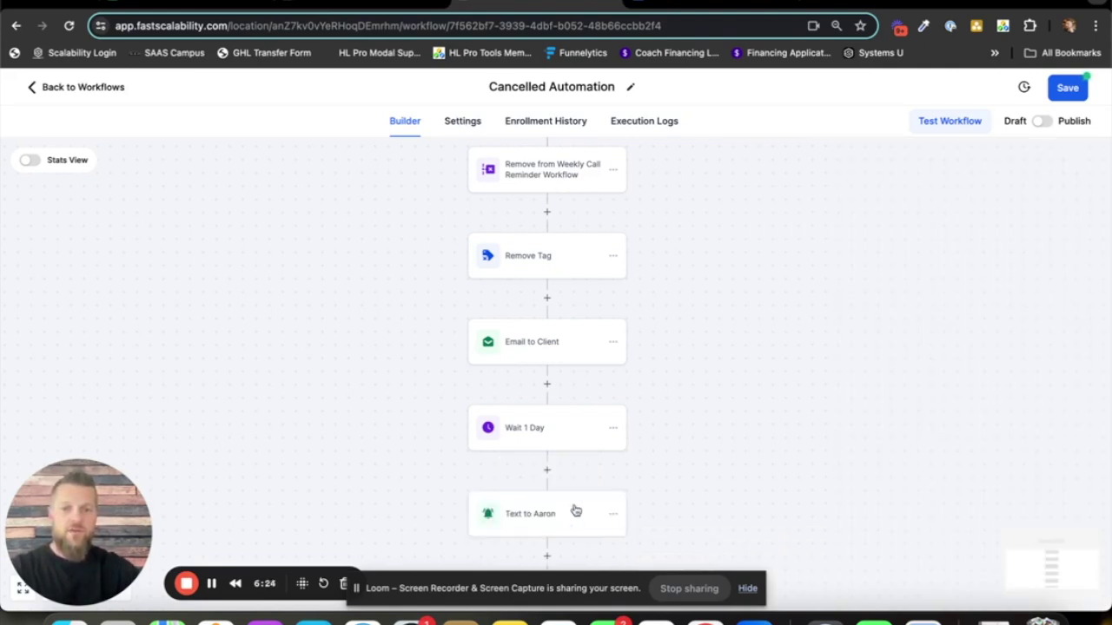
{"action": "left_click", "coordinate": [660, 4]}
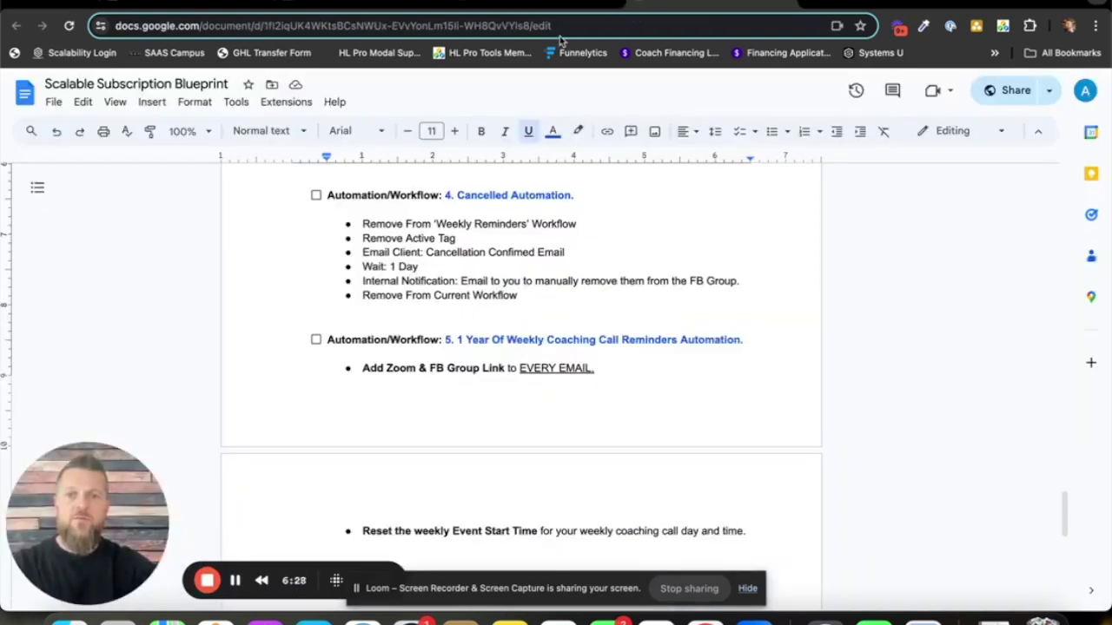
{"action": "left_click", "coordinate": [550, 5]}
- Add and save a Remove From Workflow step using Current Workflow after the notification
{"action": "scroll", "coordinate": [654, 463], "scroll_direction": "down", "scroll_amount": 1}
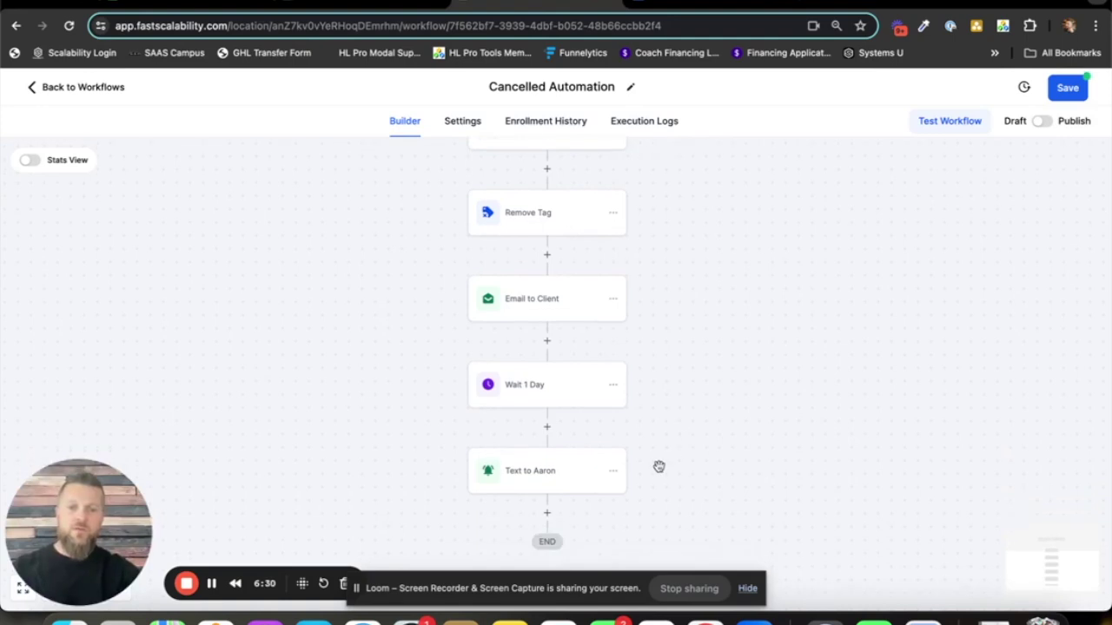
{"action": "left_click", "coordinate": [547, 516]}
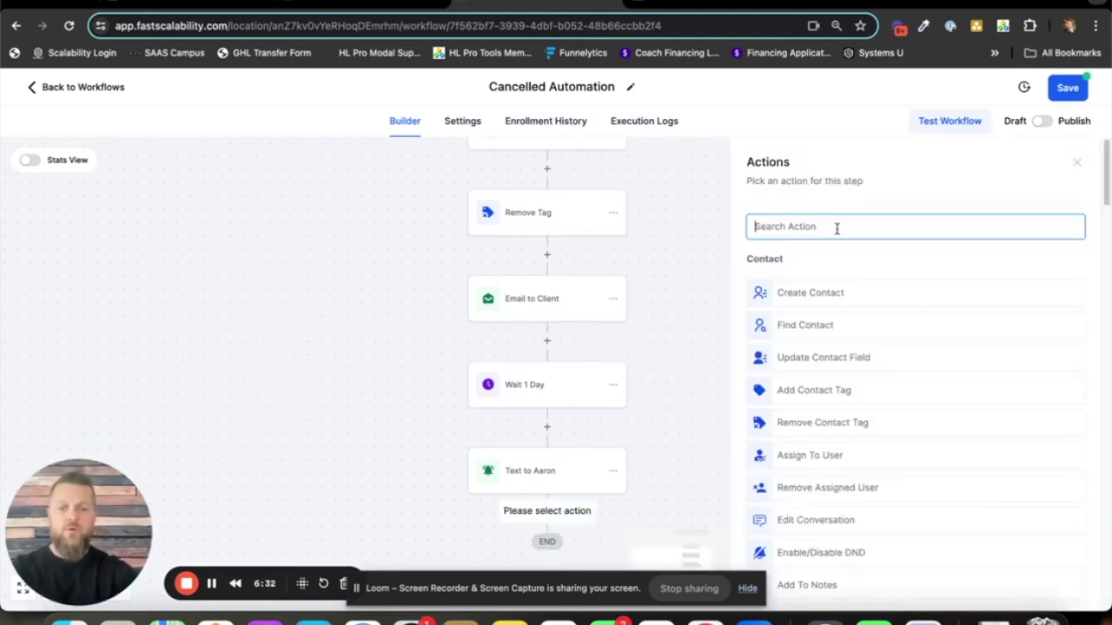
{"action": "type", "text": "workflow"}
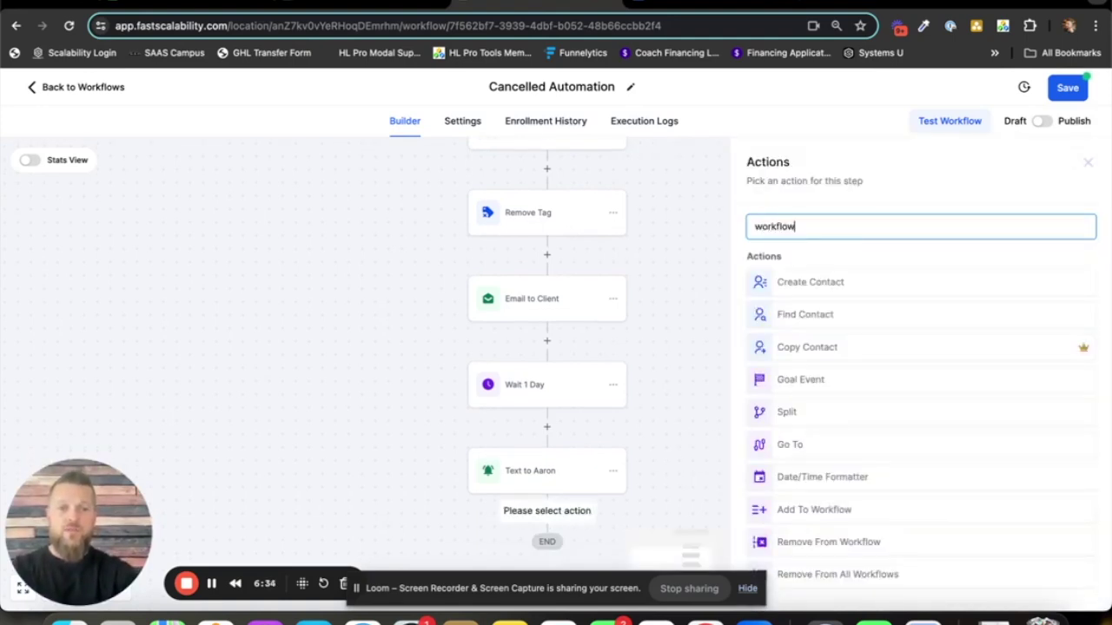
{"action": "left_click", "coordinate": [838, 547]}
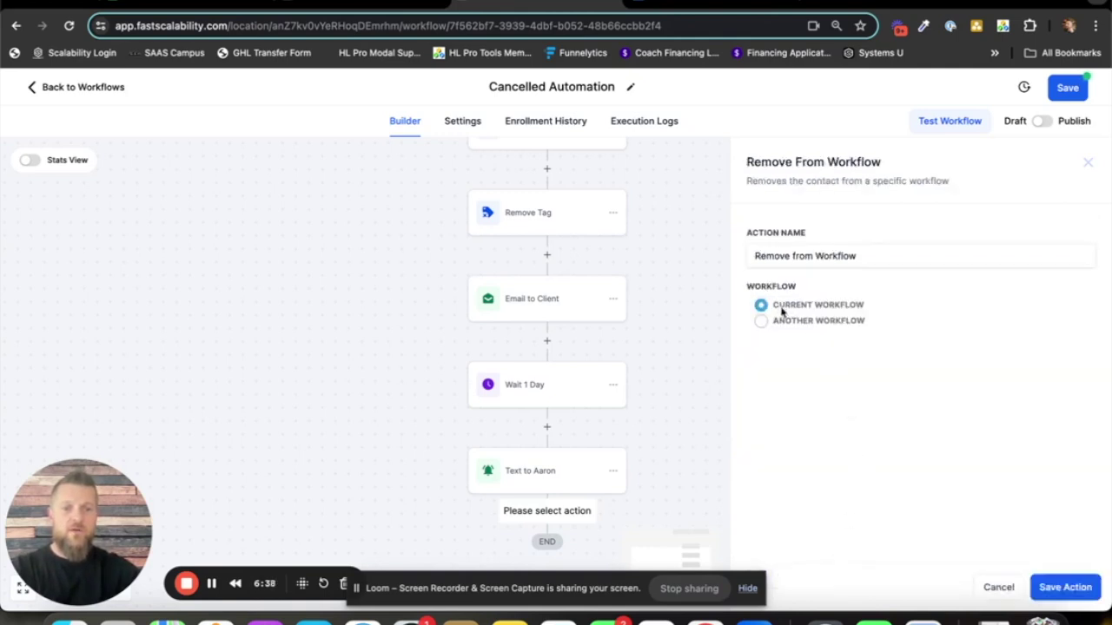
{"action": "left_click", "coordinate": [1062, 600]}
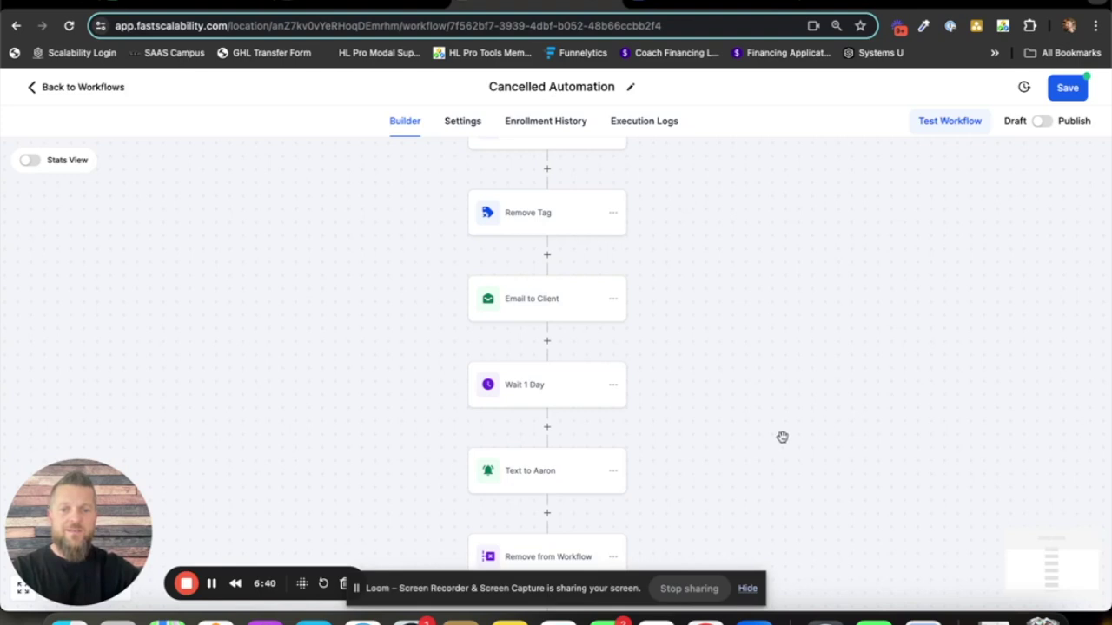
- Review the full Cancelled Automation, switch it from Draft to Publish, and save
{"action": "scroll", "coordinate": [784, 412], "scroll_direction": "up", "scroll_amount": 2}
{"action": "scroll", "coordinate": [784, 412], "scroll_direction": "up", "scroll_amount": 5}
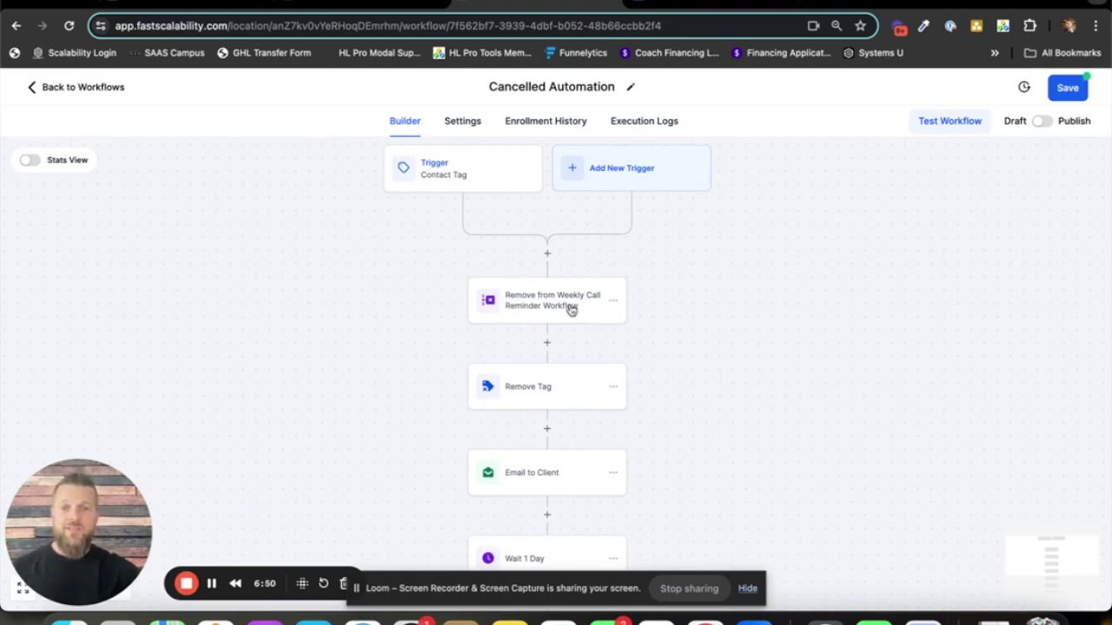
{"action": "scroll", "coordinate": [586, 343], "scroll_direction": "down", "scroll_amount": 3}
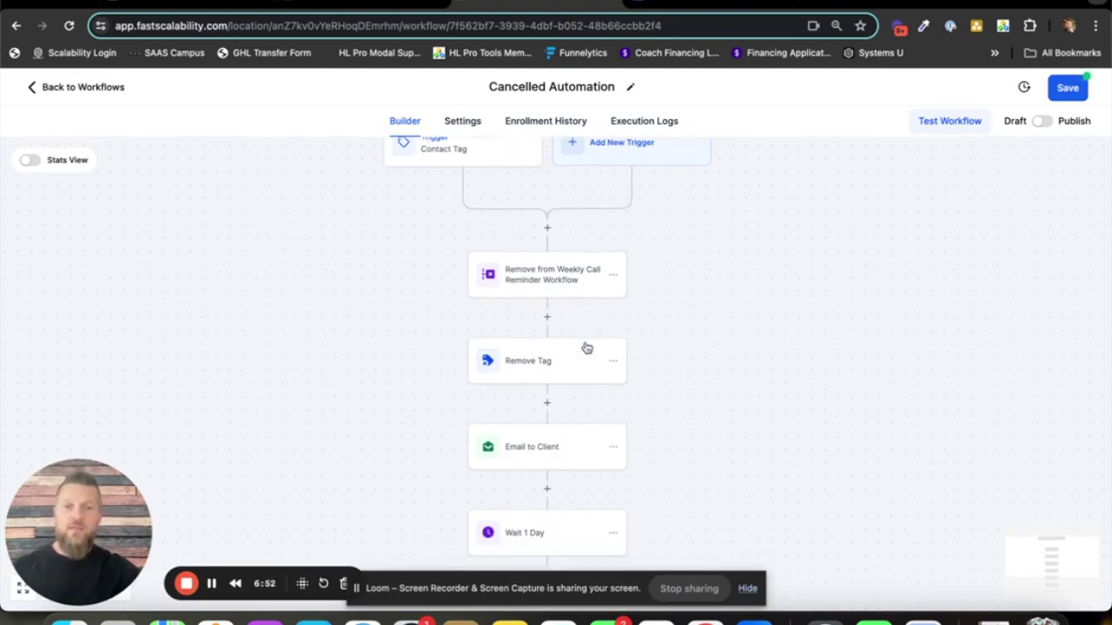
{"action": "scroll", "coordinate": [620, 293], "scroll_direction": "down", "scroll_amount": 3}
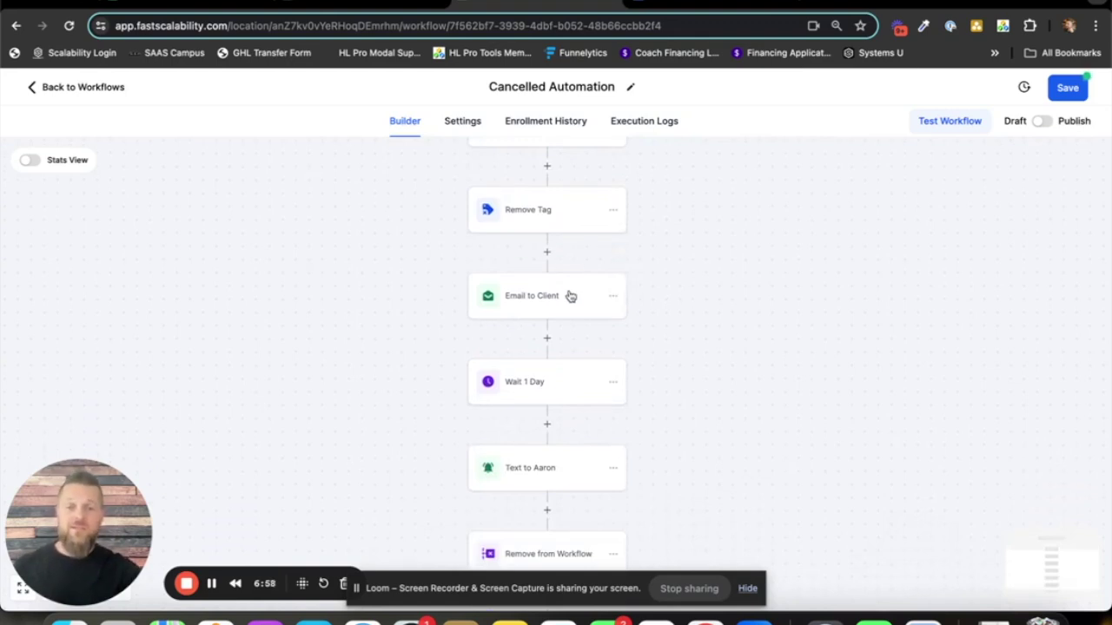
{"action": "scroll", "coordinate": [596, 301], "scroll_direction": "down", "scroll_amount": 3}
{"action": "scroll", "coordinate": [599, 309], "scroll_direction": "down", "scroll_amount": 1}
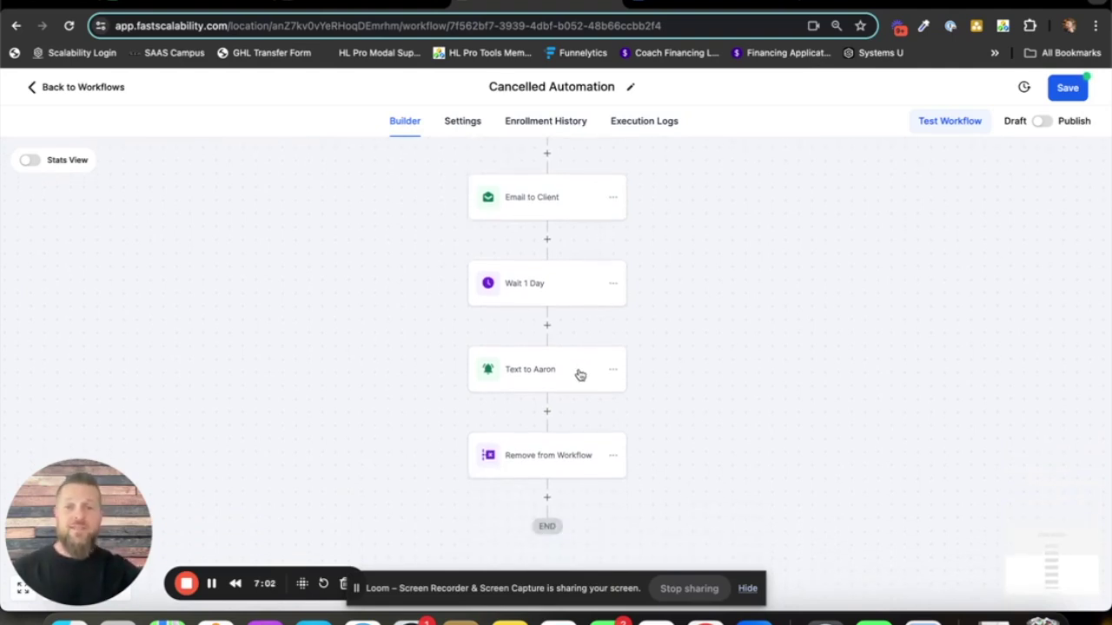
{"action": "scroll", "coordinate": [566, 423], "scroll_direction": "down", "scroll_amount": 2}
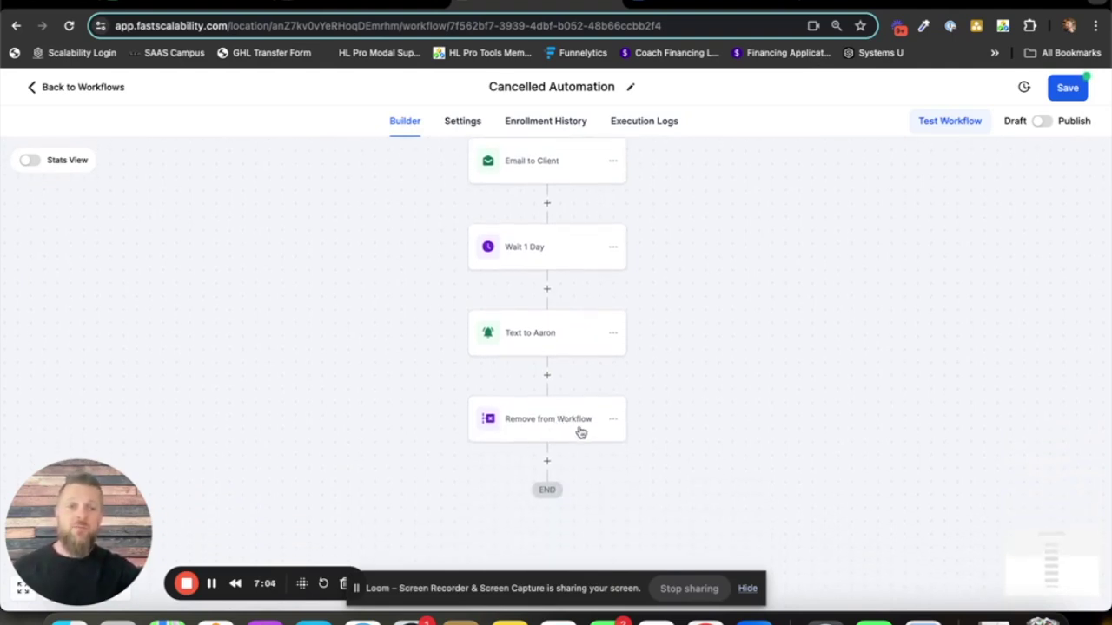
{"action": "left_click", "coordinate": [1042, 121]}
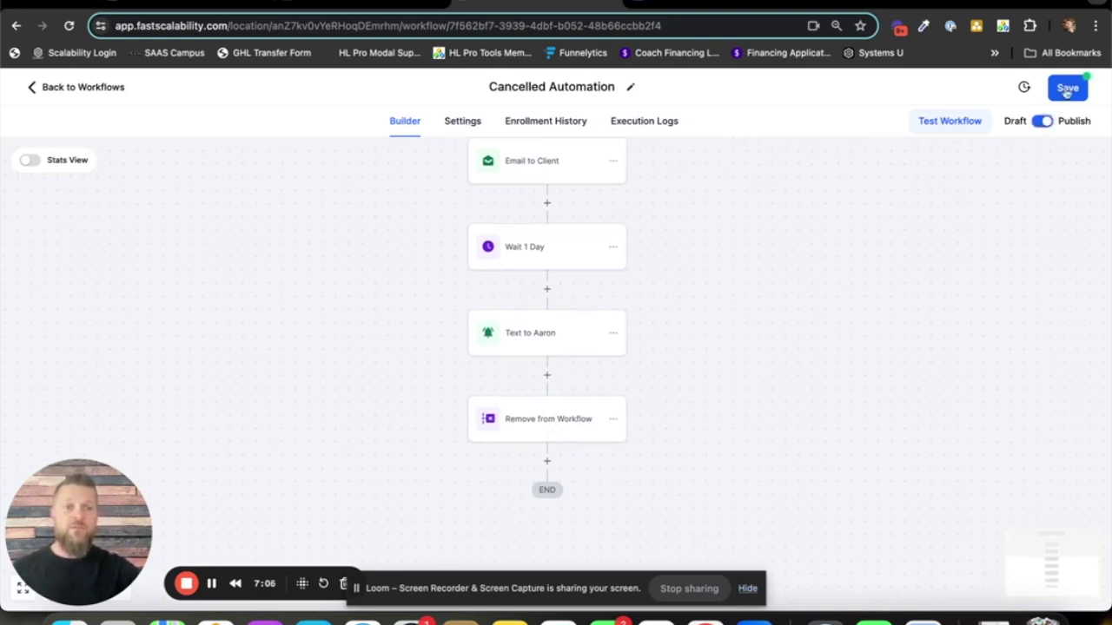
{"action": "left_click", "coordinate": [1066, 89]}
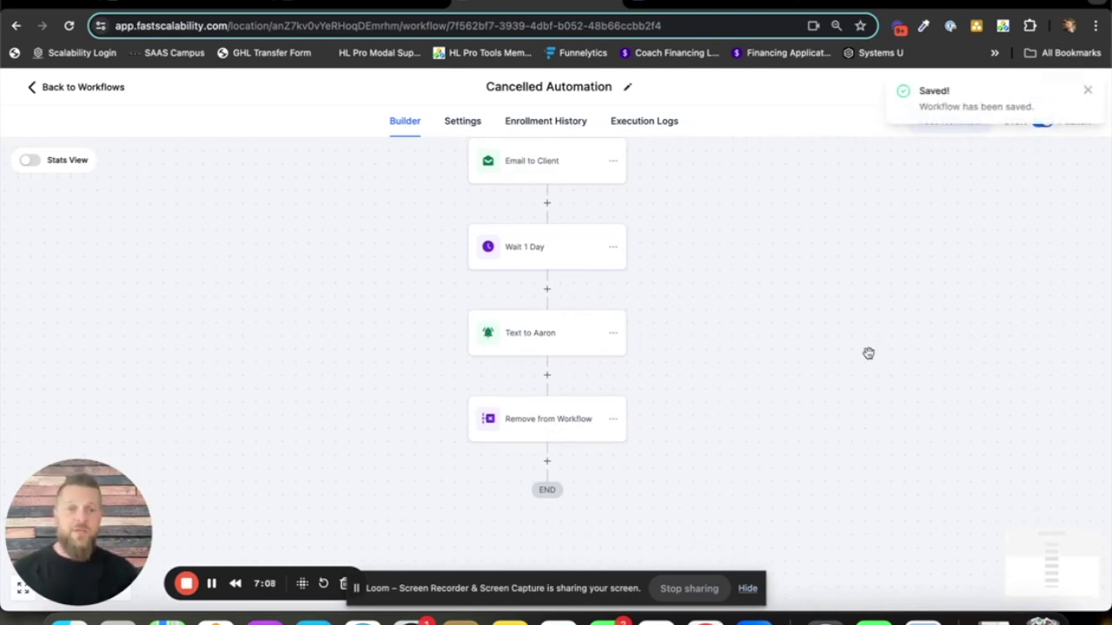